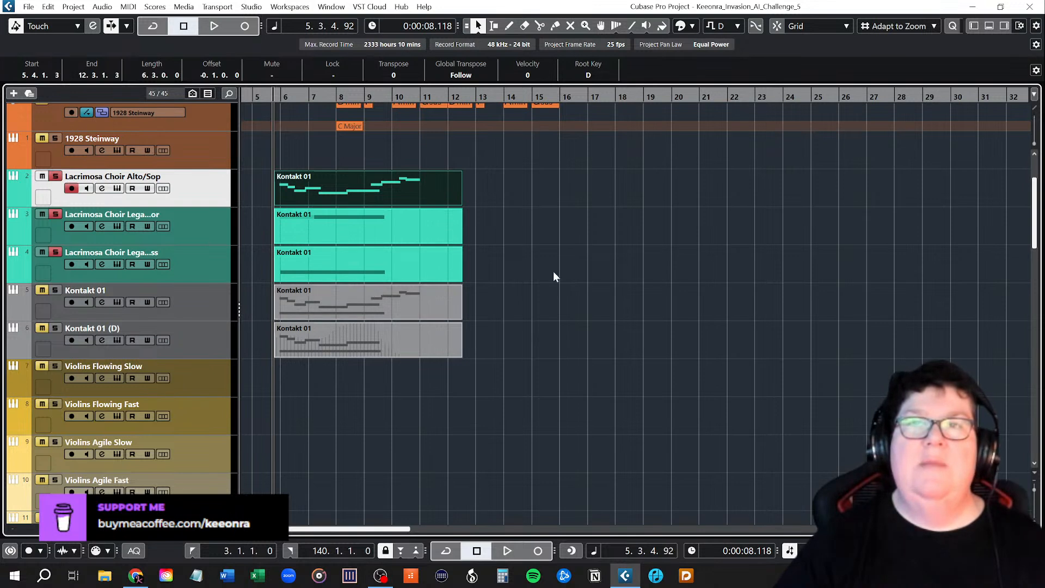
# Step: Play back the soloed Lacrimosa choir tracks through the passage starting just before bar 6
pyautogui.press('space')
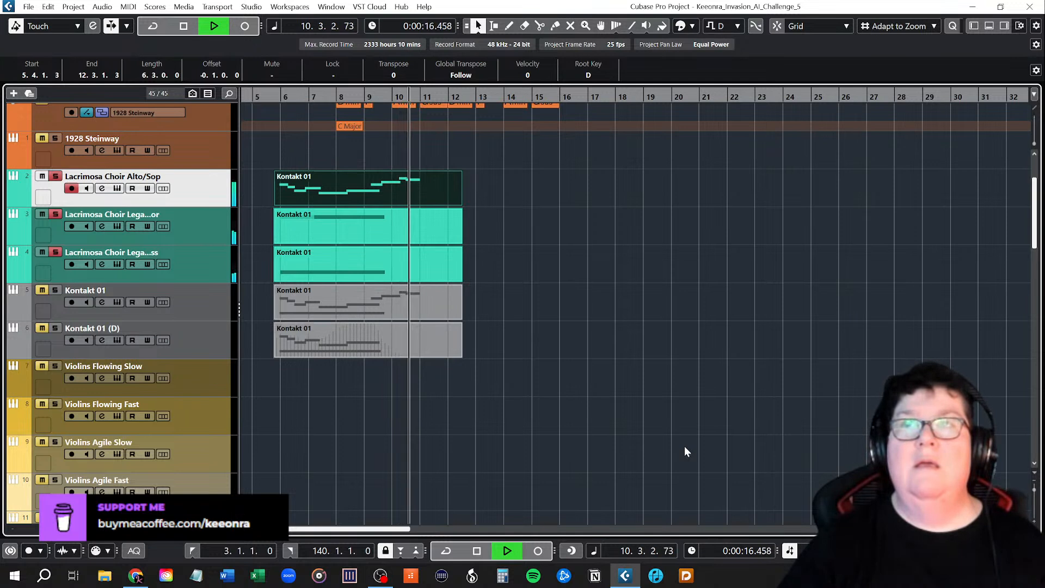
pyautogui.press('space')
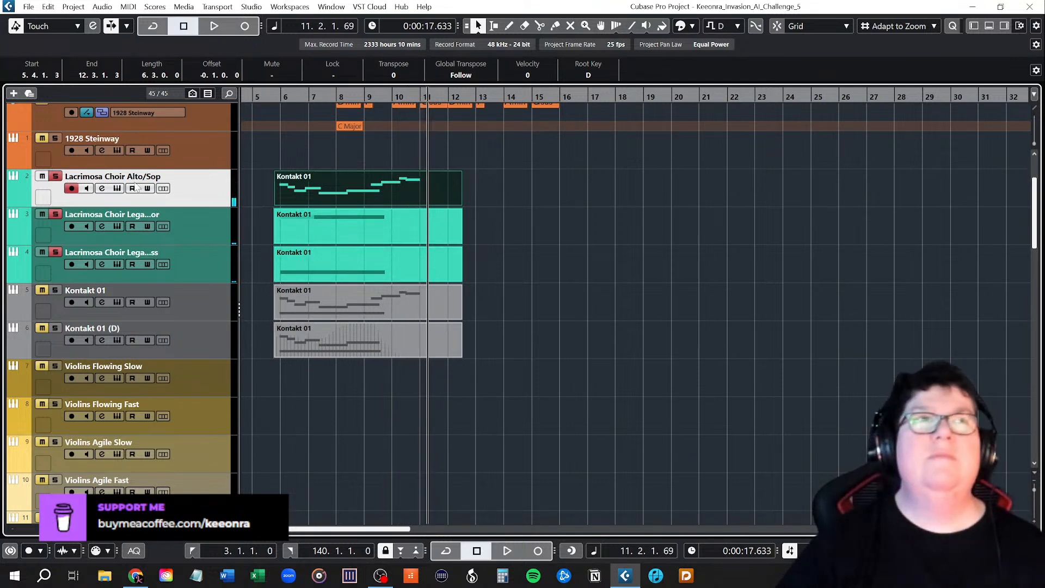
pyautogui.hotkey('alt', 'Tab')
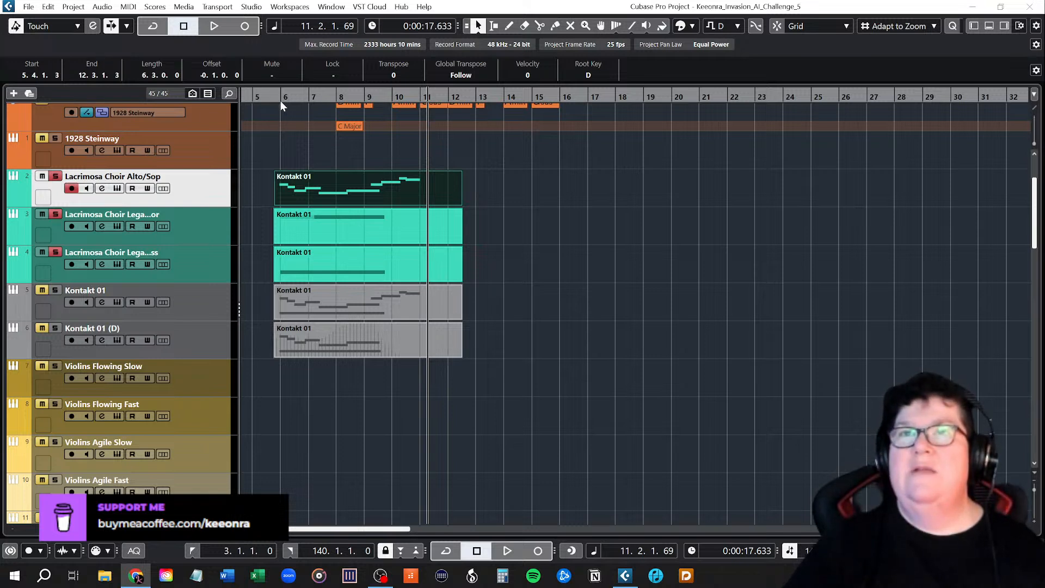
# Step: Move the playhead back to just before the Kontakt 01 clips, at about the third beat of bar 5
pyautogui.click(280, 97)
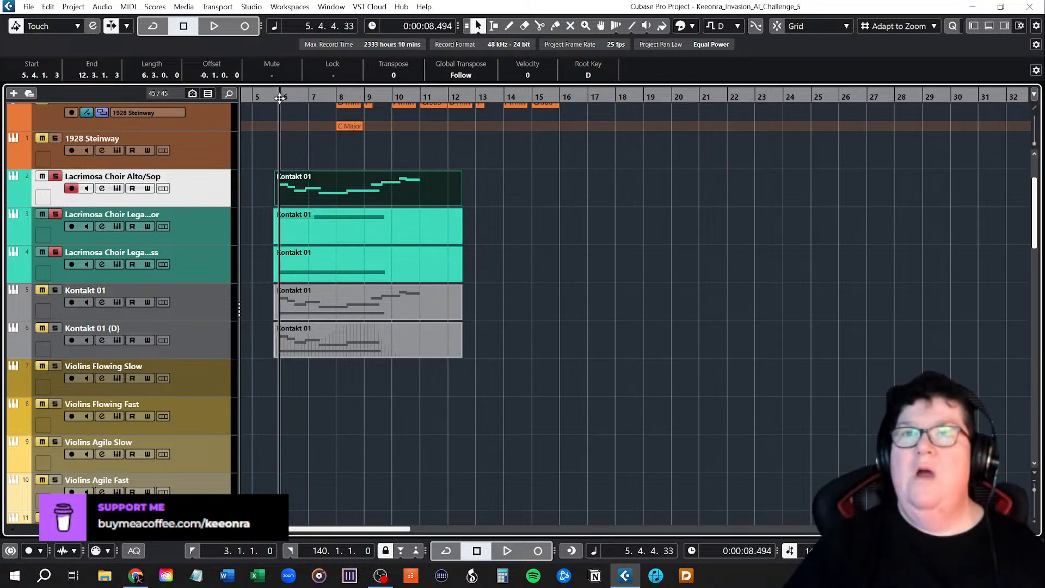
pyautogui.moveTo(274, 97); pyautogui.dragTo(277, 111)
pyautogui.click(351, 194)
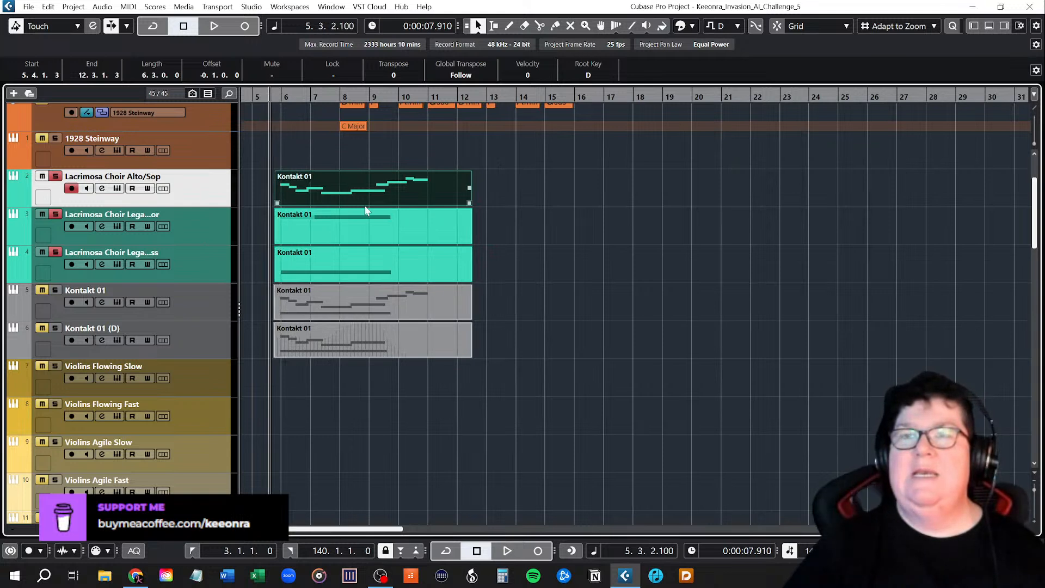
pyautogui.click(469, 227)
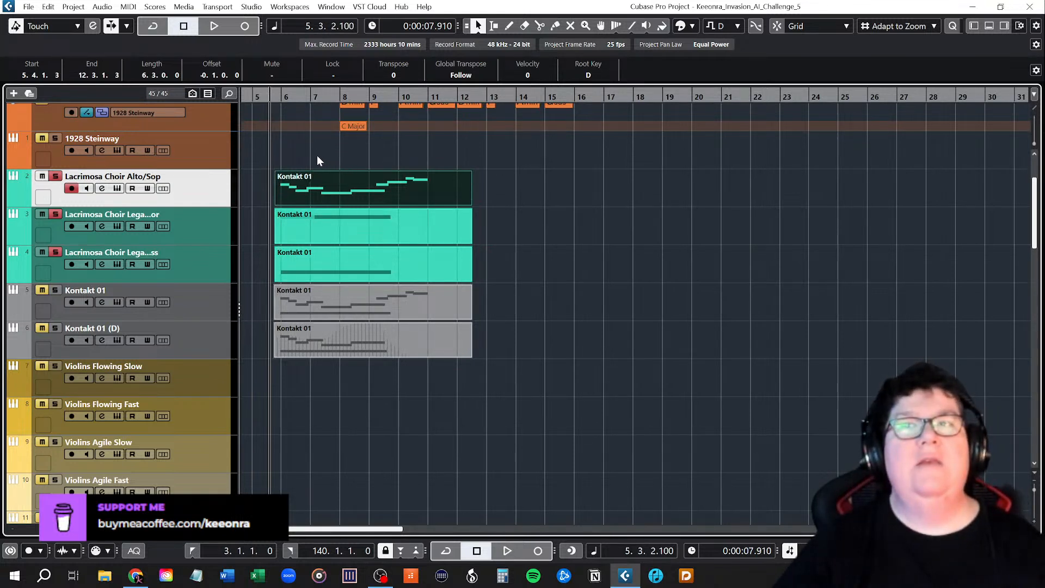
# Step: Move the three Lacrimosa choir clips together to the end of the timeline, at about bar 133
pyautogui.moveTo(302, 158); pyautogui.dragTo(388, 272)
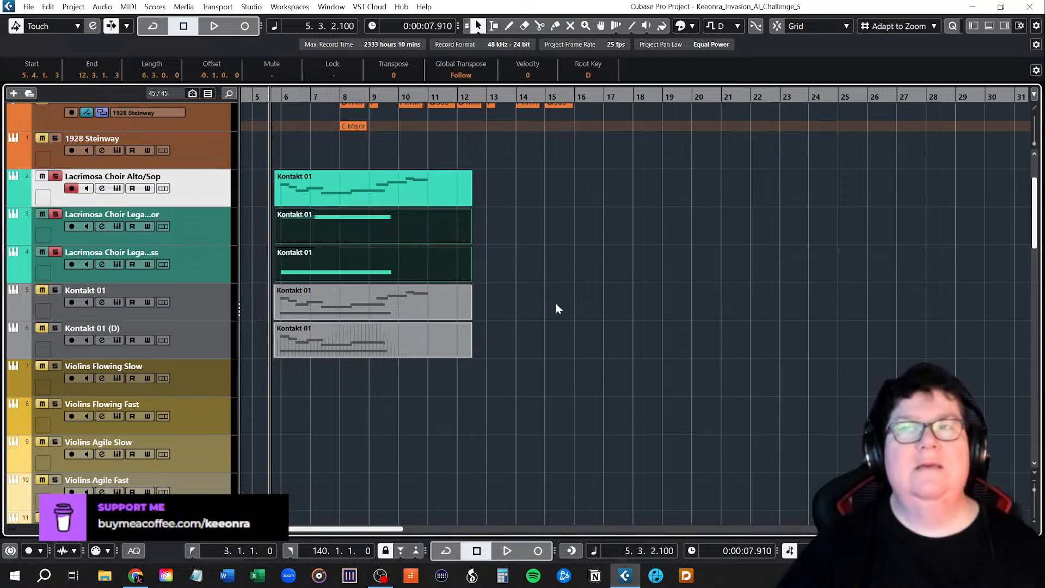
pyautogui.press('g')
pyautogui.press('g')
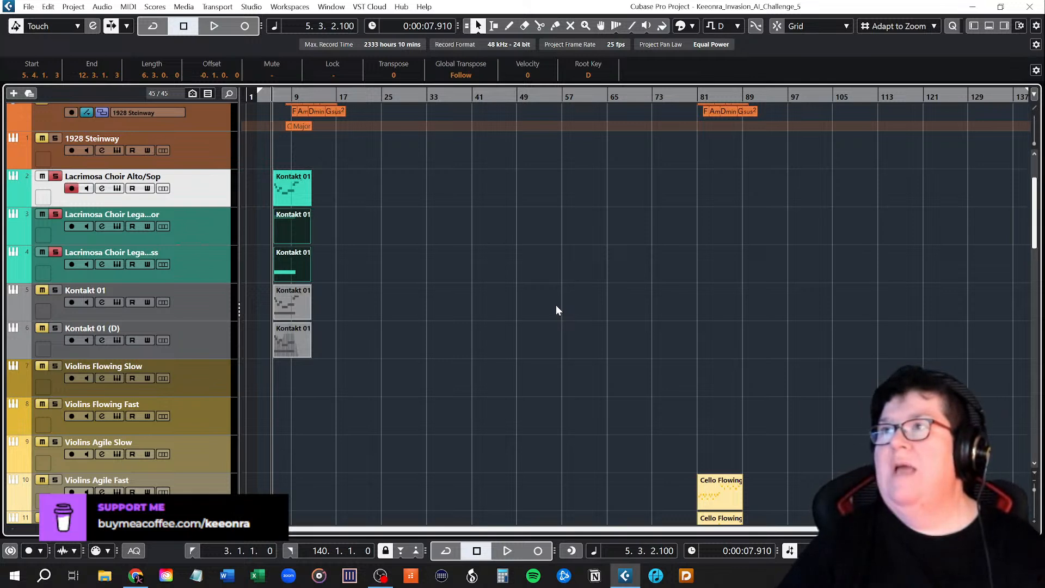
pyautogui.moveTo(290, 189); pyautogui.dragTo(394, 198)
pyautogui.hotkey('ctrl', 'z')
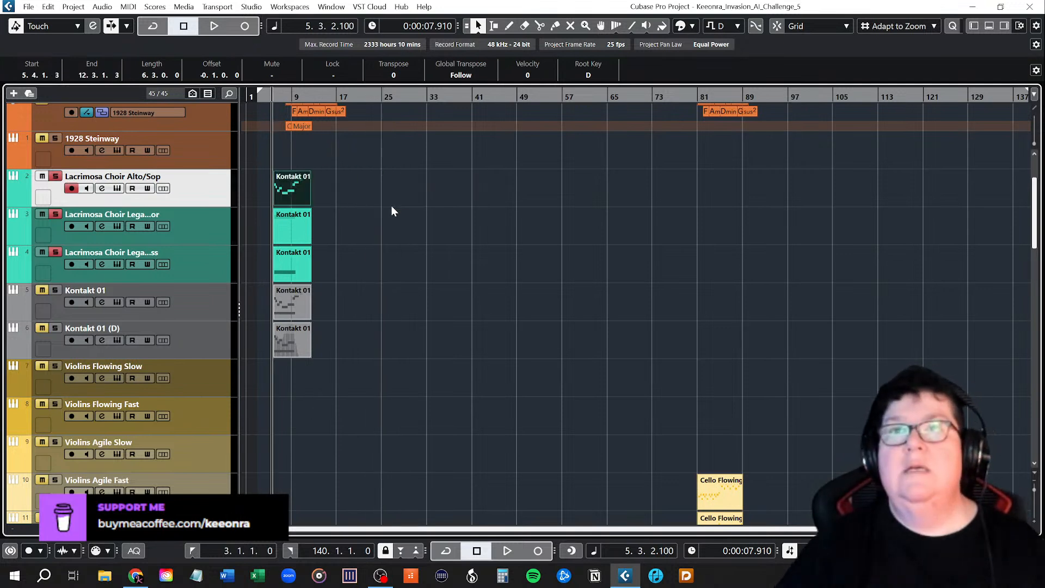
pyautogui.click(292, 165)
pyautogui.moveTo(283, 179); pyautogui.dragTo(325, 272)
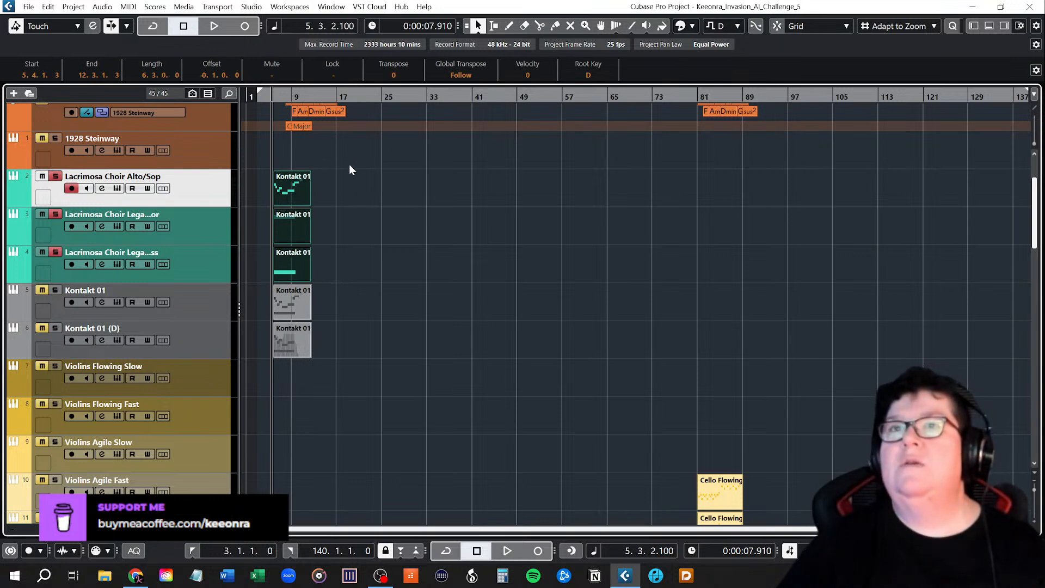
pyautogui.moveTo(280, 196); pyautogui.dragTo(995, 196)
pyautogui.click(782, 220)
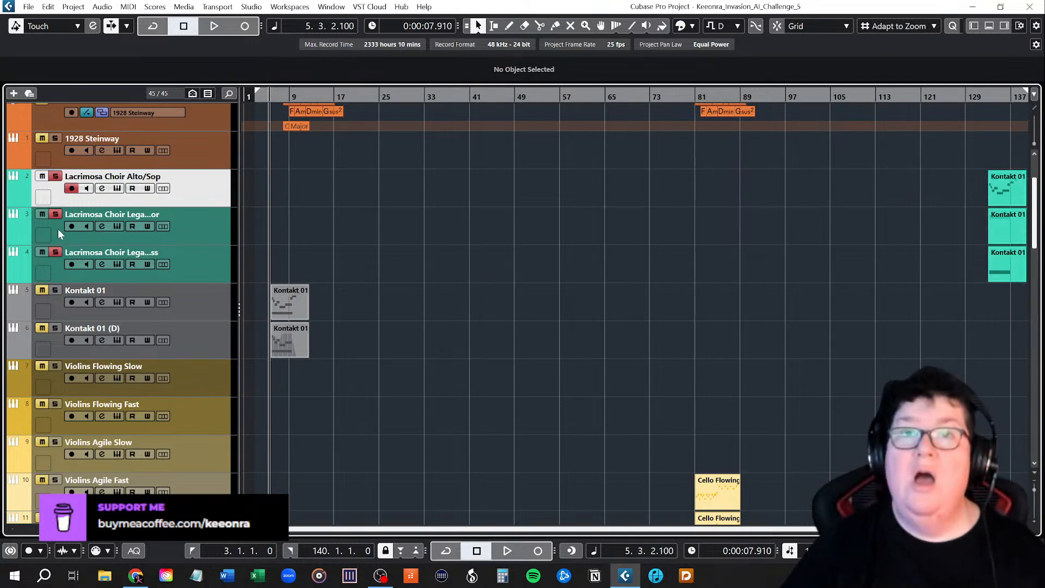
# Step: Turn off solo on the Lacrimosa Choir Alto/Sop track and the two Lacrimosa Choir legato tracks
pyautogui.click(55, 176)
pyautogui.click(55, 214)
pyautogui.click(57, 252)
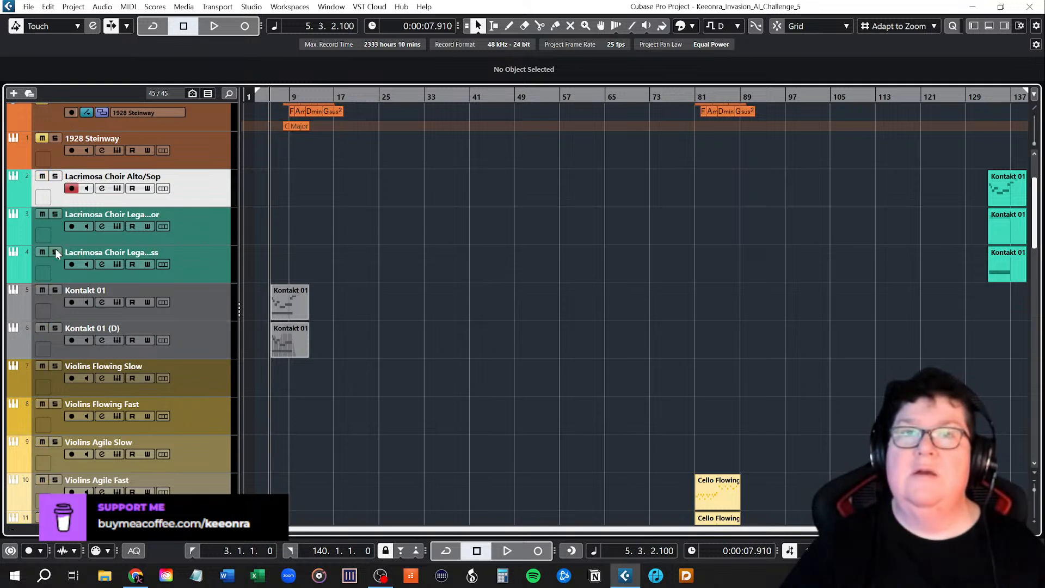
# Step: Rename the Kontakt 01 track to Libera
pyautogui.click(188, 240)
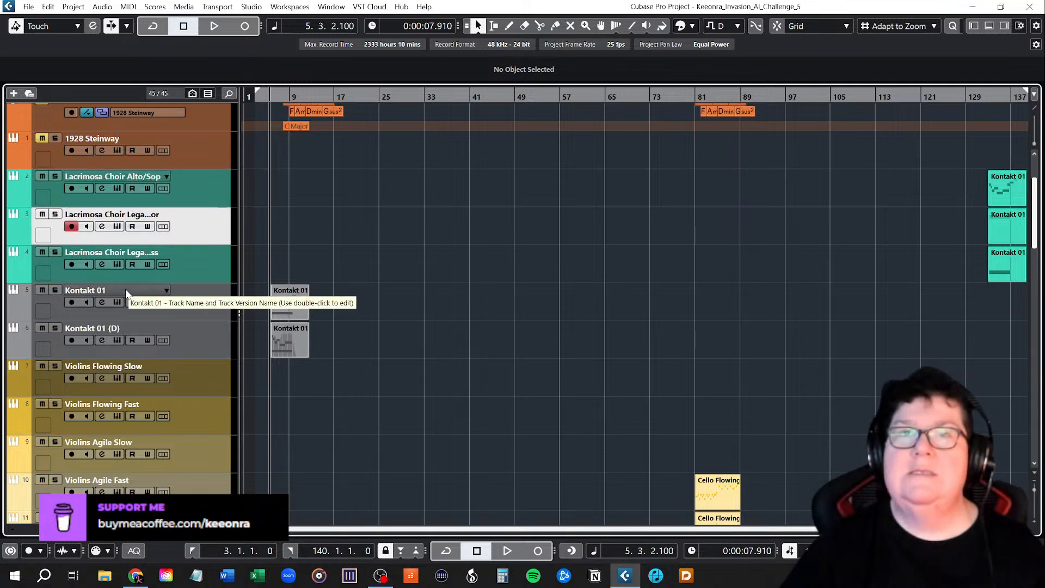
pyautogui.doubleClick(126, 294)
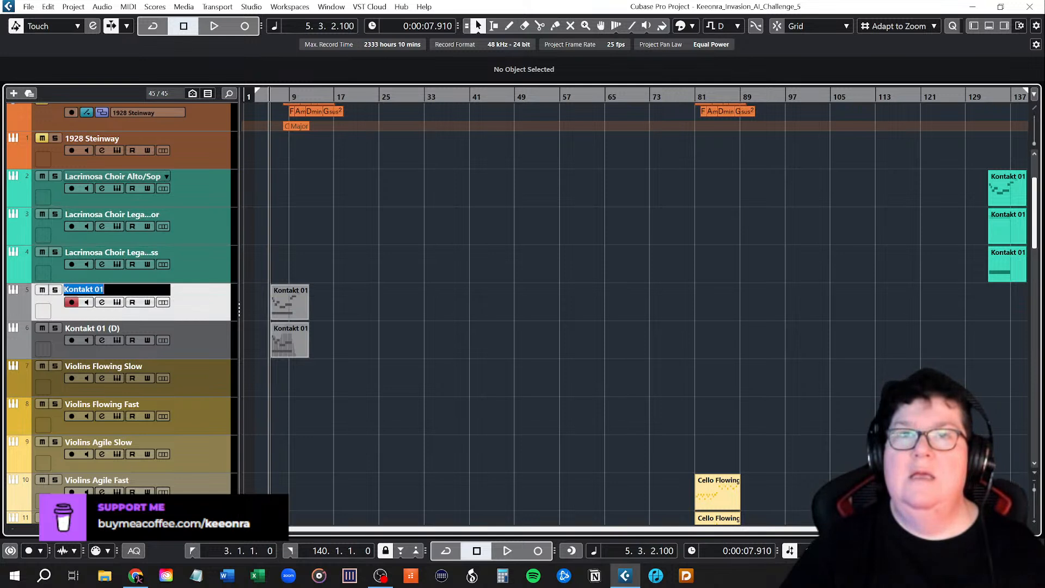
pyautogui.write('Liber')
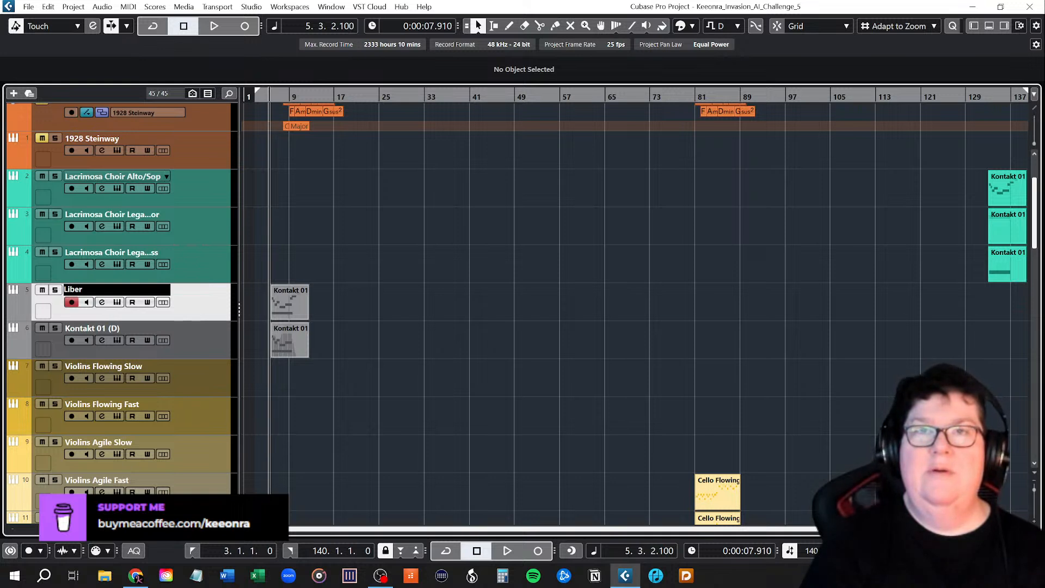
pyautogui.write('a')
pyautogui.press('Return')
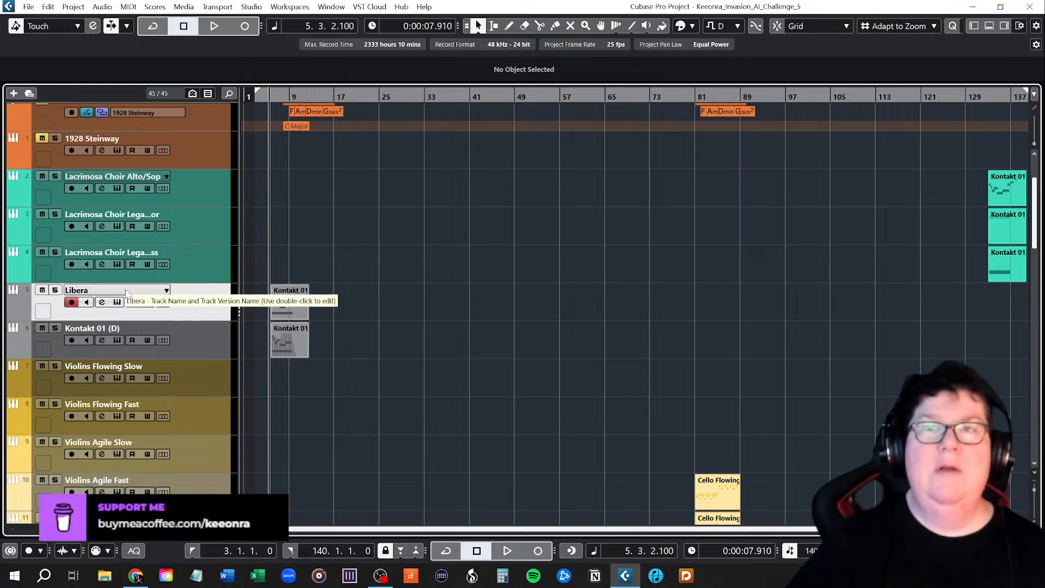
pyautogui.click(117, 302)
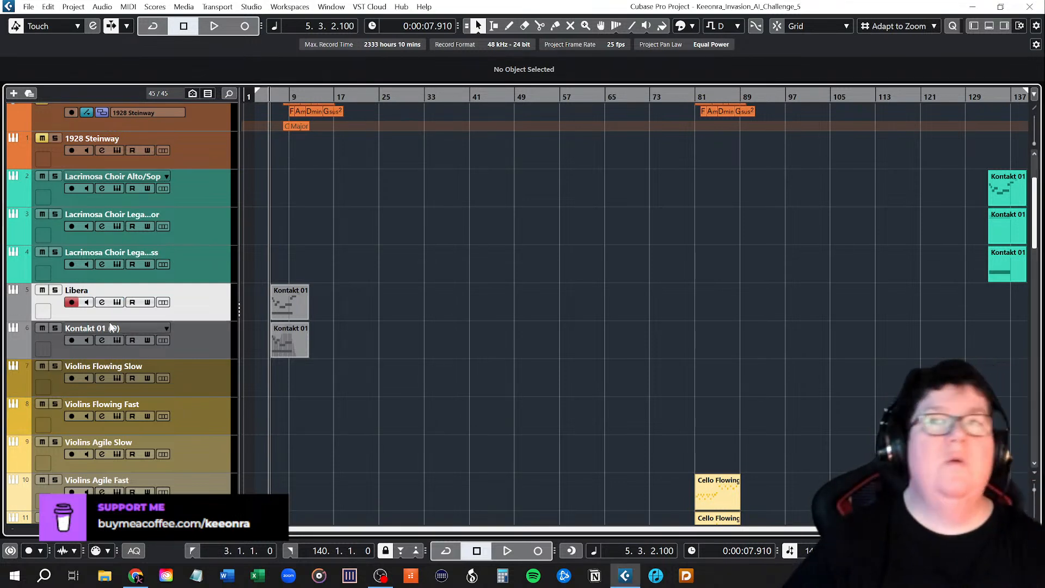
# Step: Change the name of the Libera track to Liberis
pyautogui.doubleClick(76, 290)
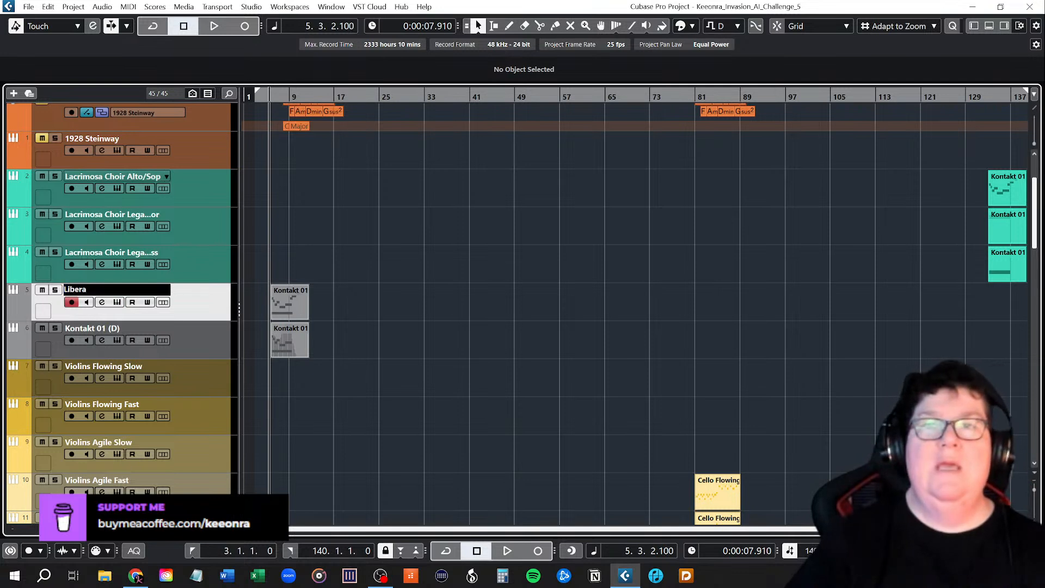
pyautogui.press('BackSpace')
pyautogui.write('is')
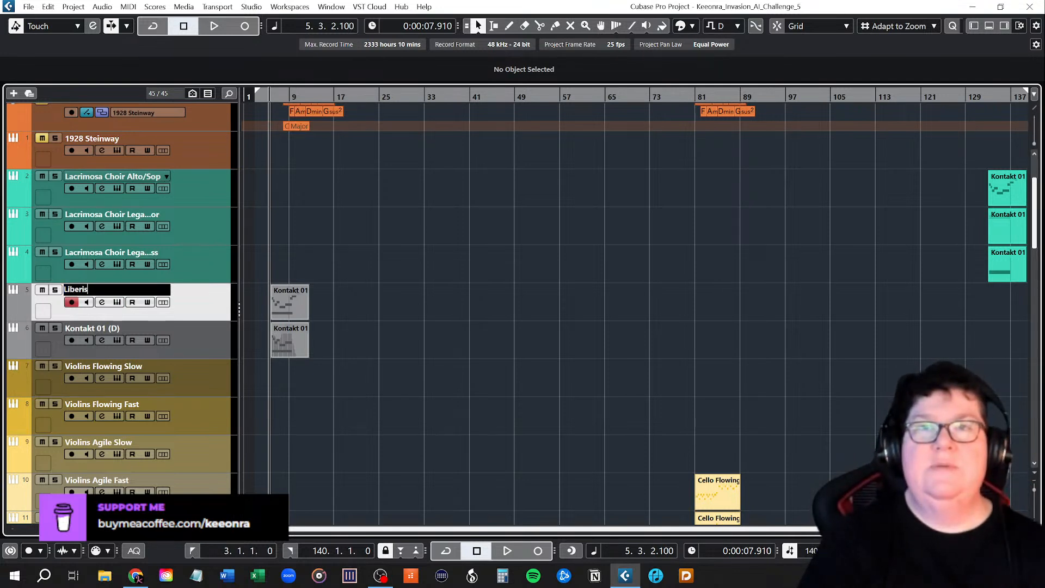
pyautogui.press('Return')
pyautogui.doubleClick(126, 327)
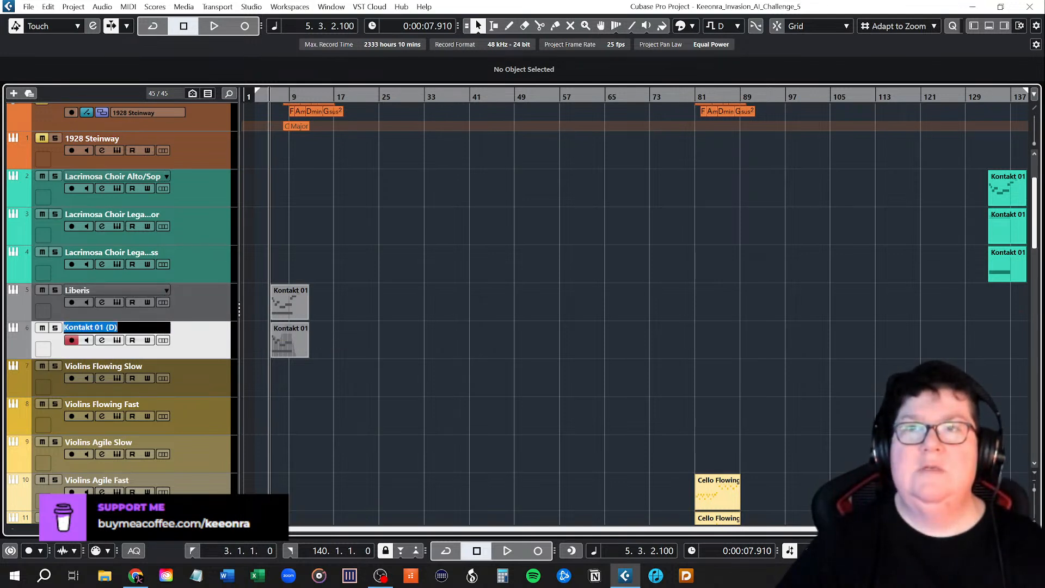
pyautogui.press('End')
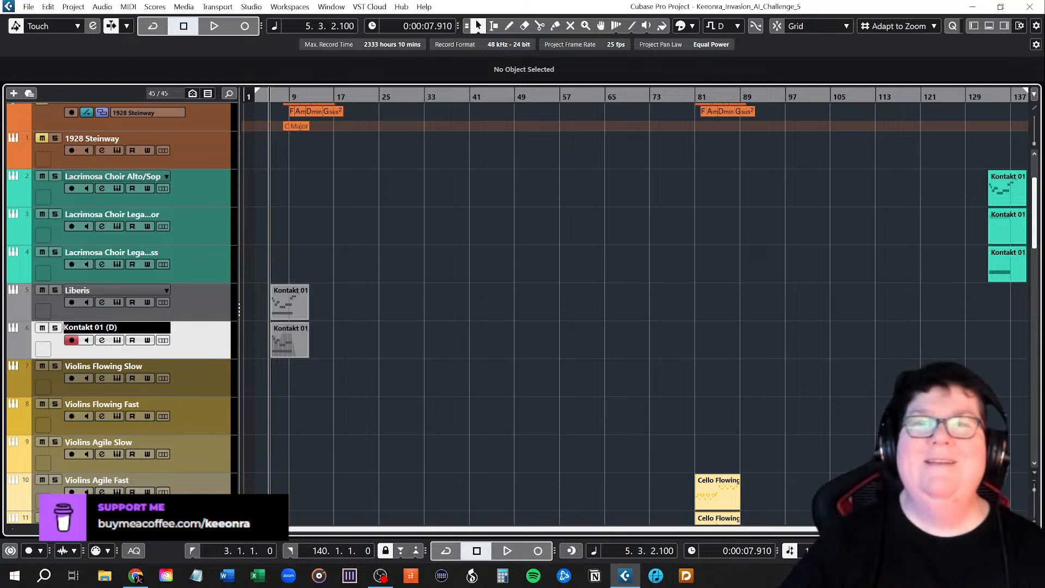
pyautogui.press('Return')
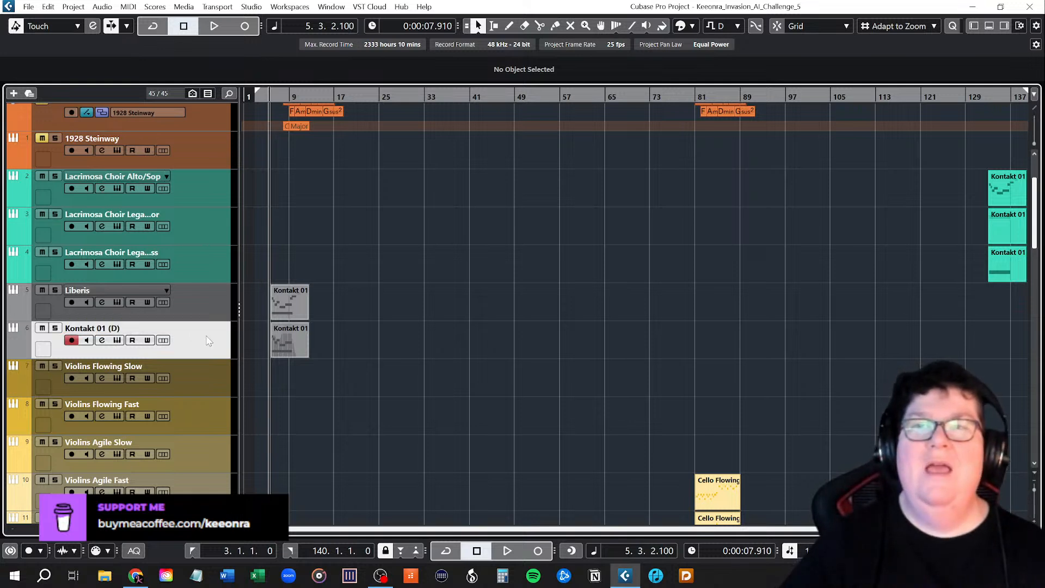
# Step: Rename the Kontakt 01 (D) track to Liberis
pyautogui.doubleClick(133, 329)
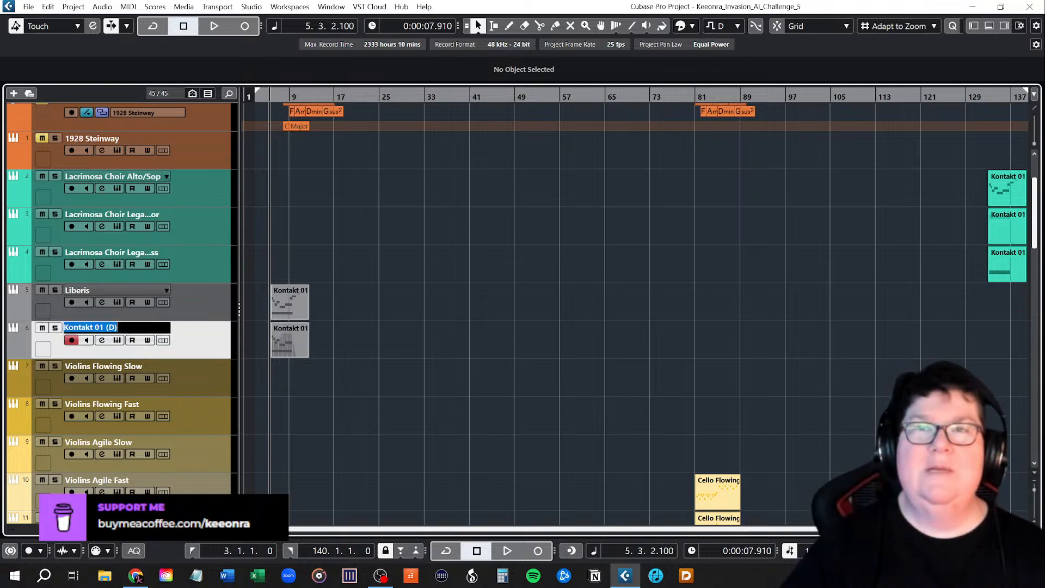
pyautogui.write('Libe')
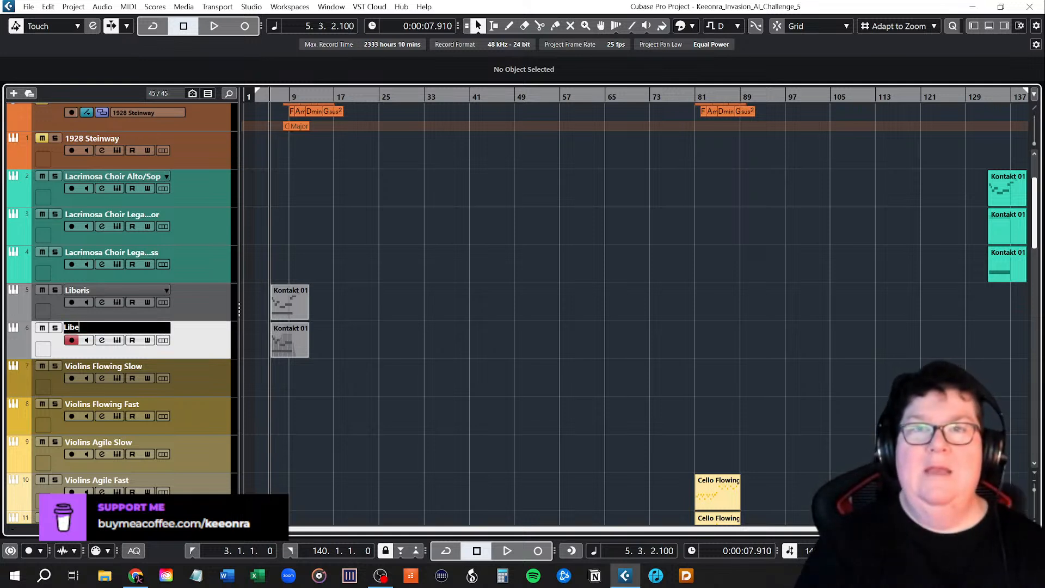
pyautogui.write('ris')
pyautogui.press('Return')
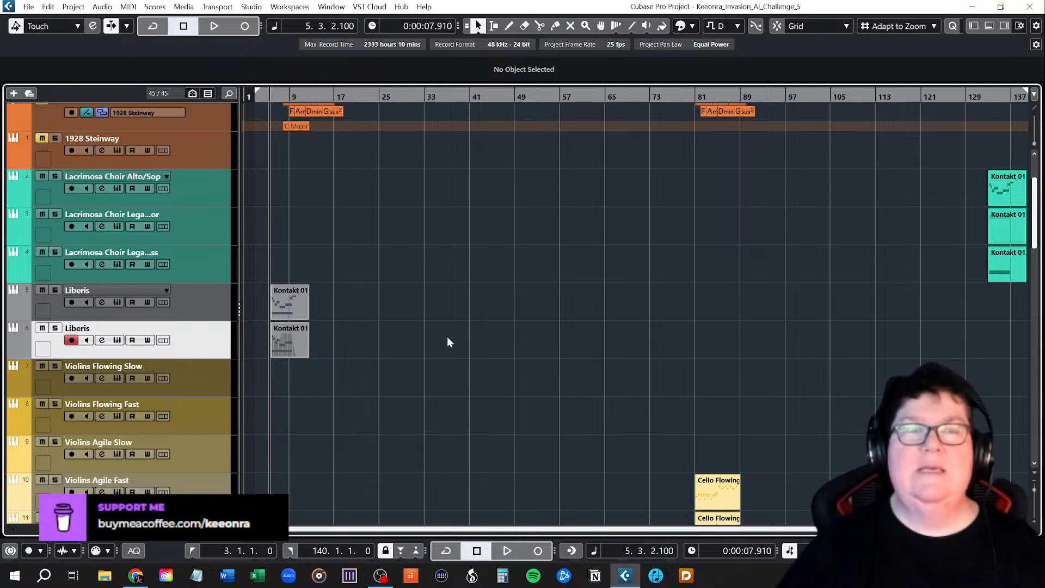
# Step: Play back the clips on the two Liberis tracks from the playhead in bar 5
pyautogui.press('space')
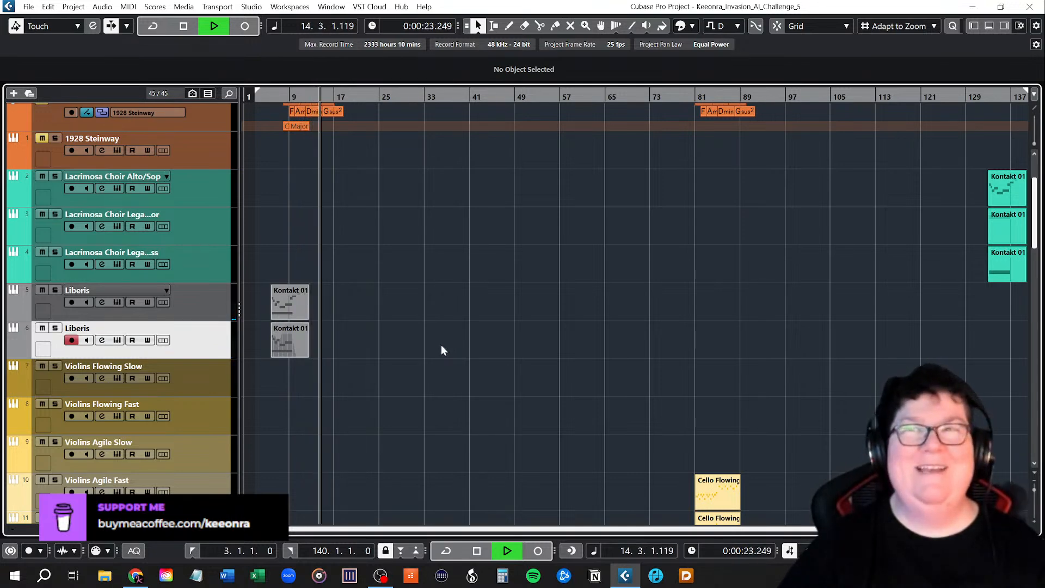
pyautogui.press('space')
# Step: Reduce the height of all tracks and bring the synth, hybrid and percussion tracks with their clips into view
pyautogui.scroll(-10, 430, 452)
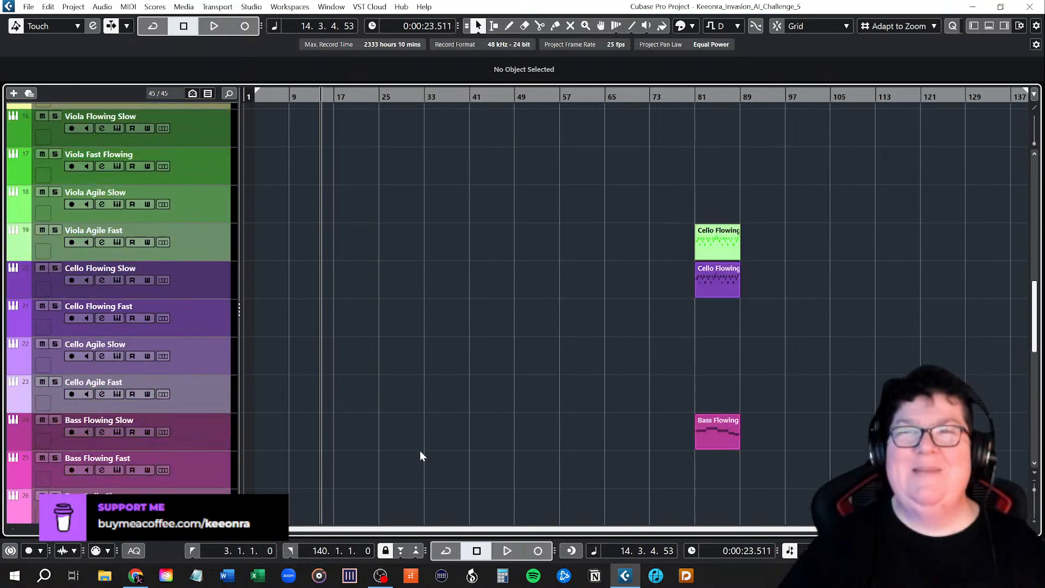
pyautogui.hotkey('shift', 'g')
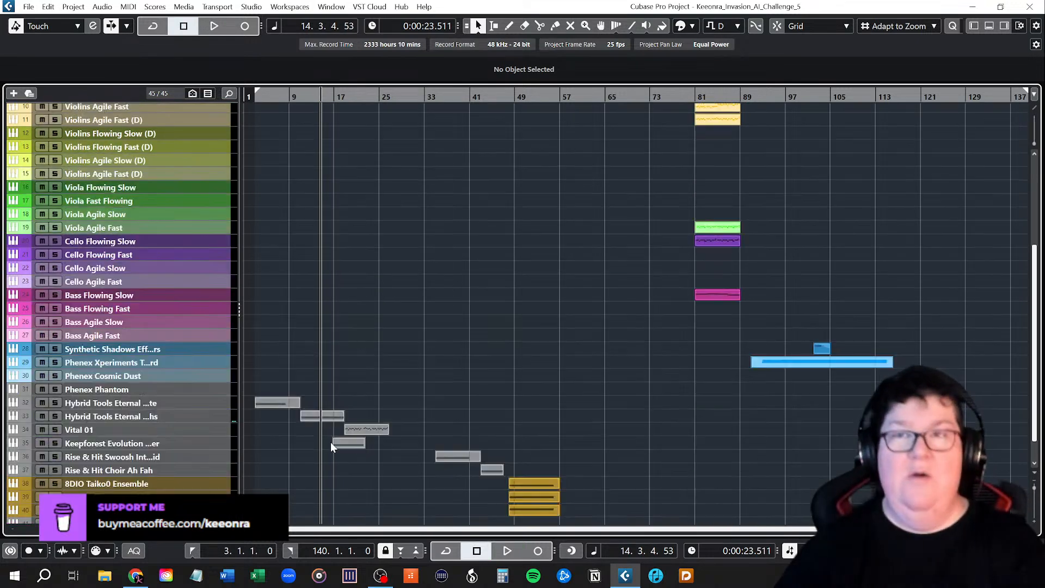
pyautogui.scroll(5, 407, 360)
pyautogui.scroll(-8, 406, 360)
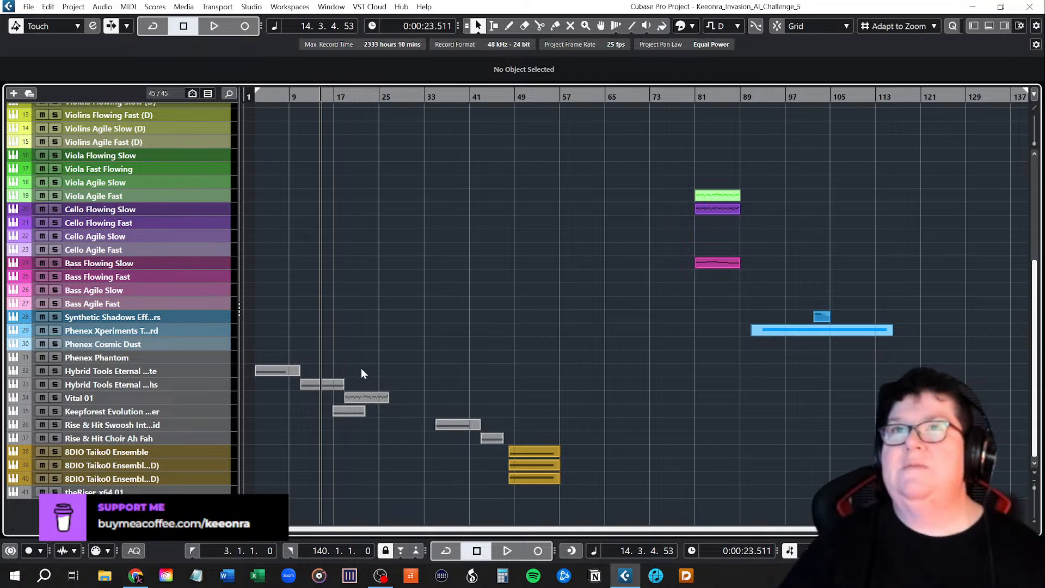
# Step: Open the Hybrid Tools Eternal Darkness Hell's Gate instrument, audition its clip from about bar 2, and close the instrument window
pyautogui.click(255, 96)
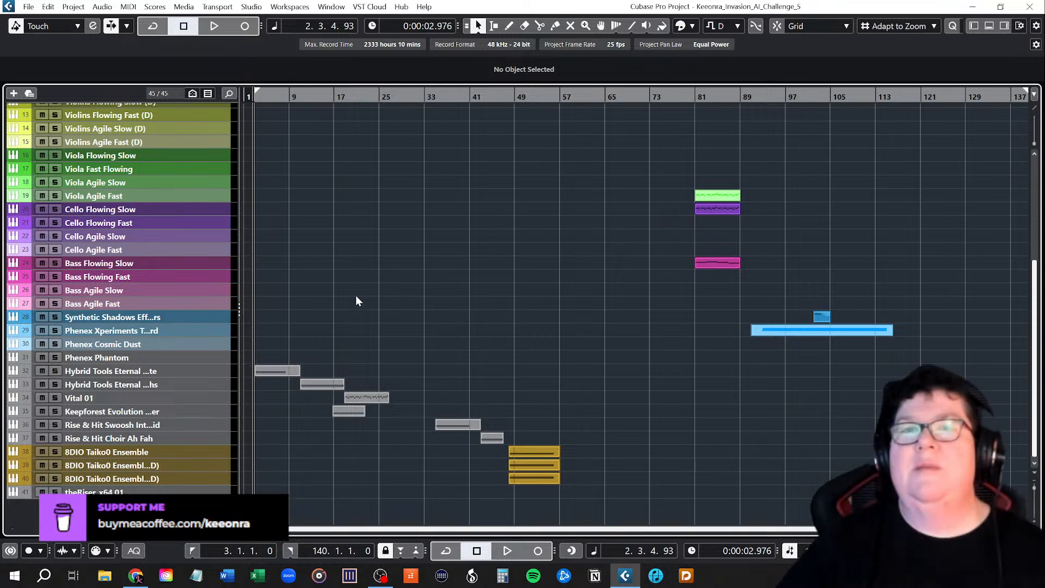
pyautogui.click(181, 374)
pyautogui.click(116, 382)
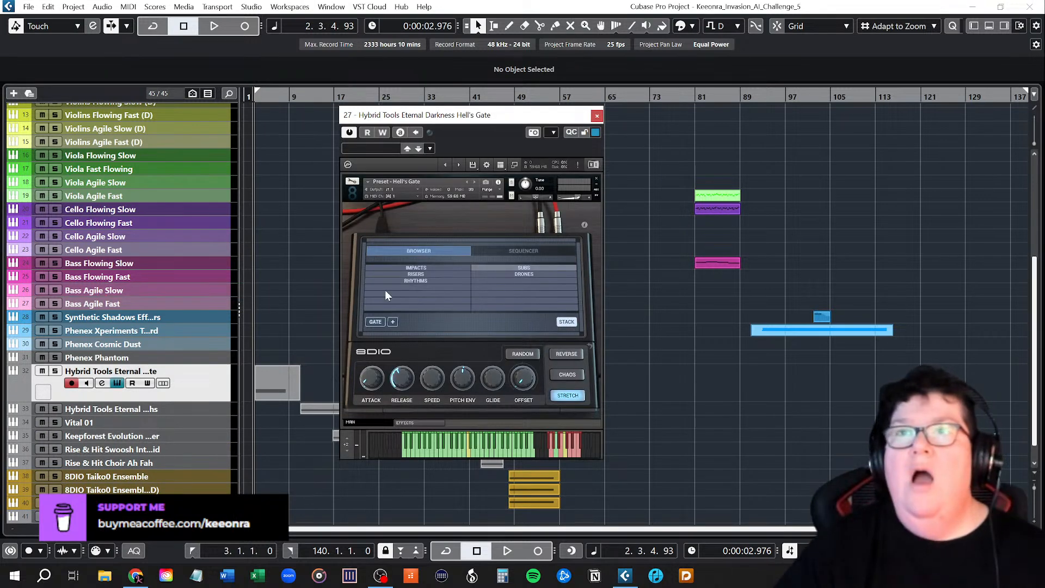
pyautogui.moveTo(490, 118); pyautogui.dragTo(651, 81)
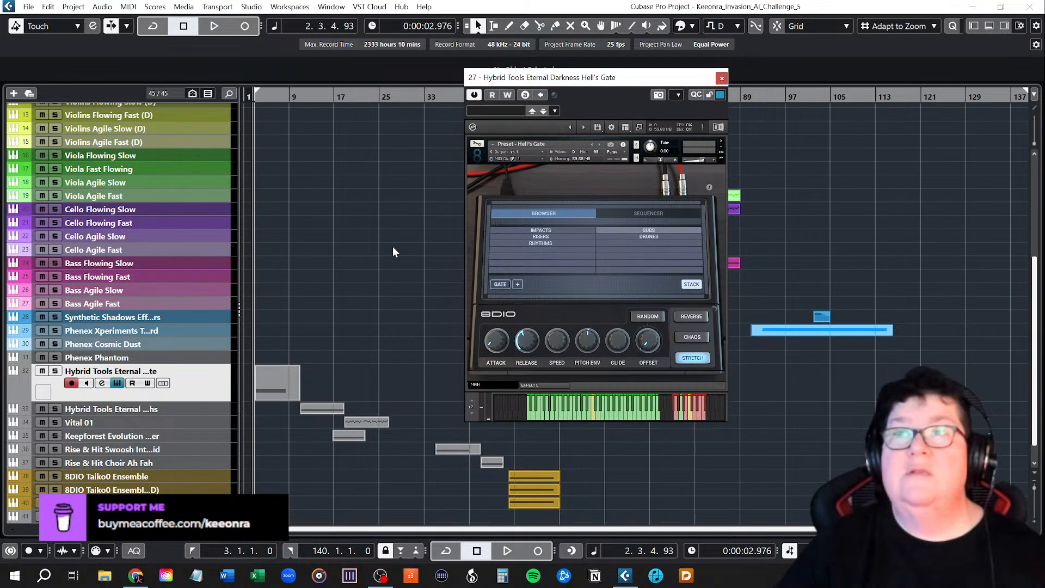
pyautogui.press('space')
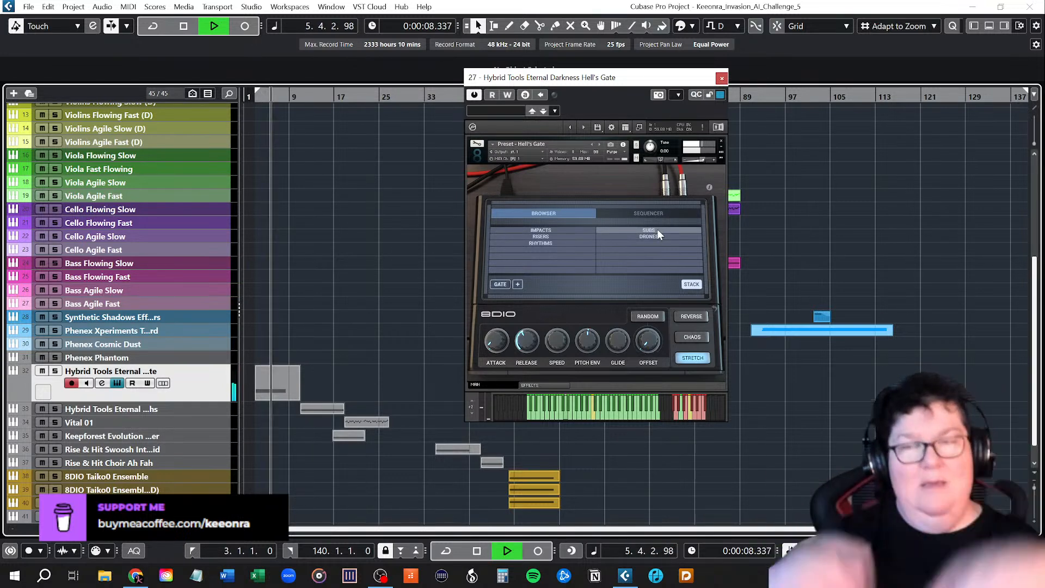
pyautogui.press('space')
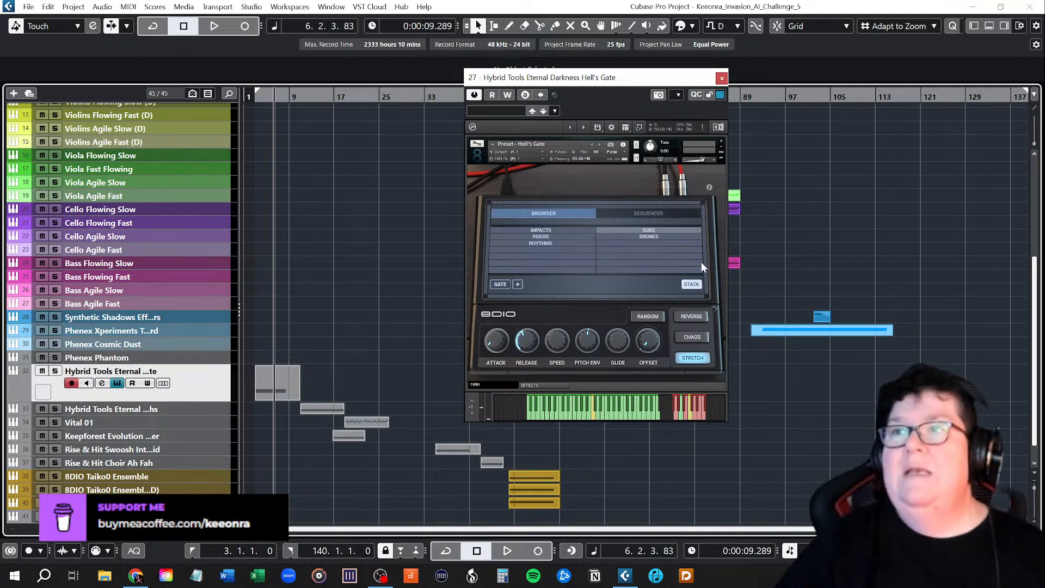
pyautogui.click(721, 79)
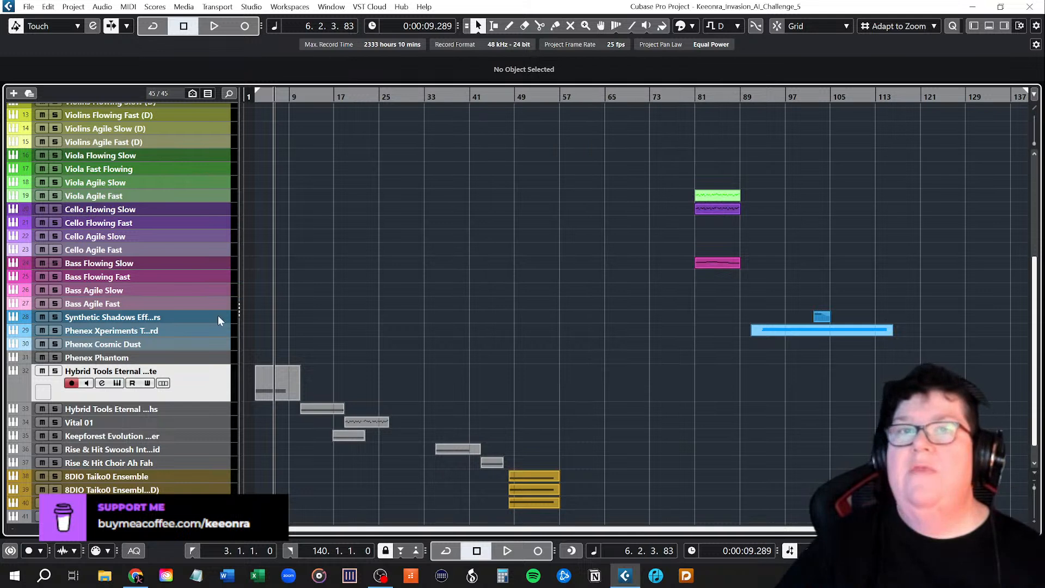
# Step: Audition the soloed Hybrid Tools Eternal Darkness Hell's Gate clip twice from about bar 2, and switch off the track's solo
pyautogui.click(255, 98)
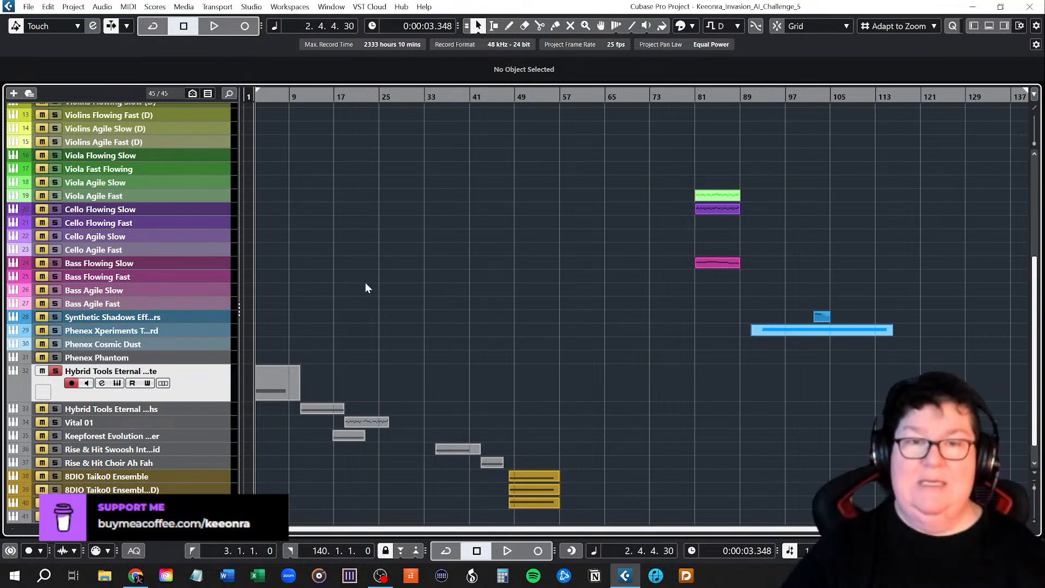
pyautogui.press('space')
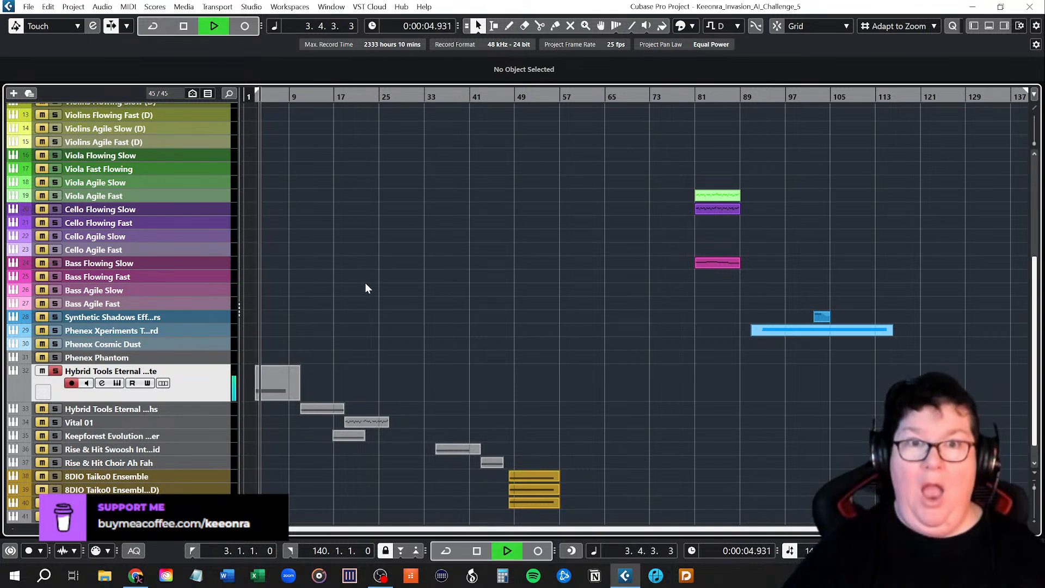
pyautogui.press('space')
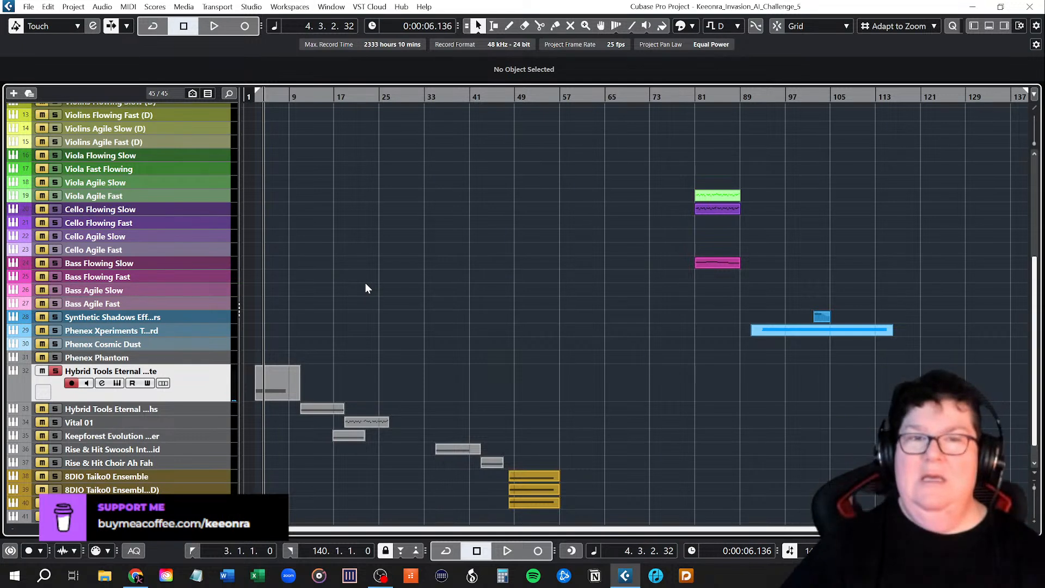
pyautogui.click(259, 108)
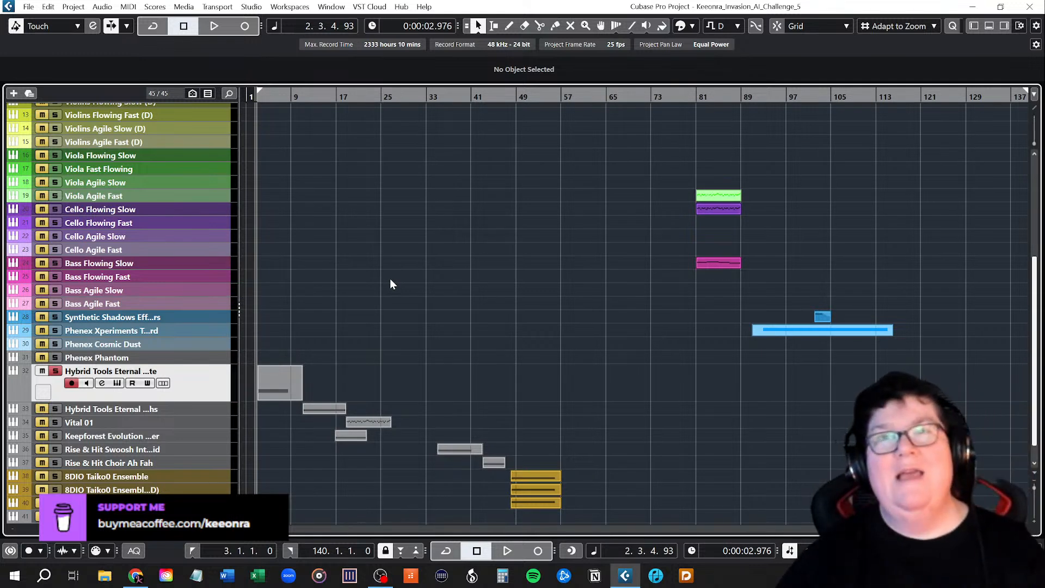
pyautogui.press('space')
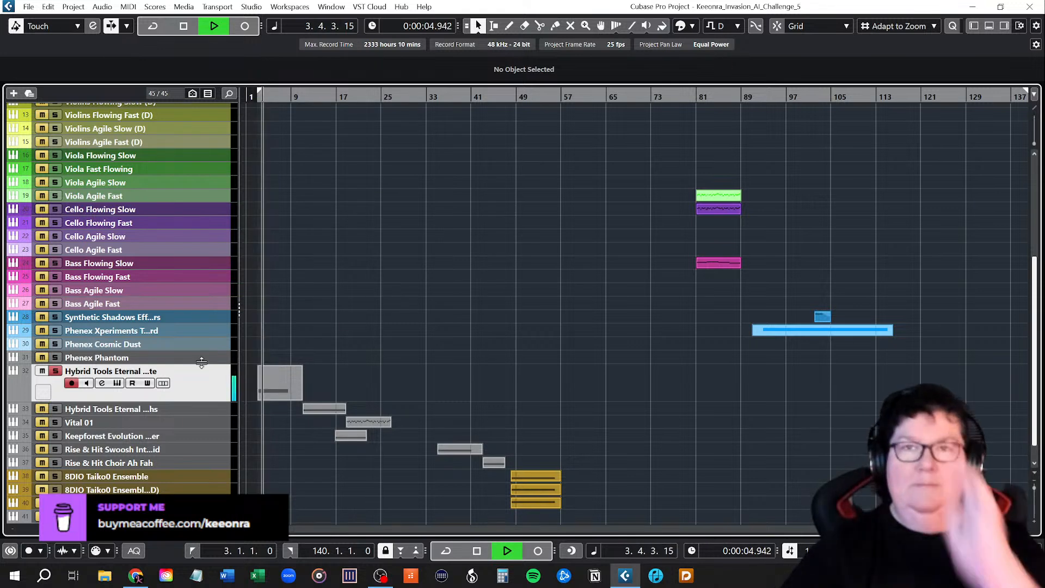
pyautogui.click(55, 370)
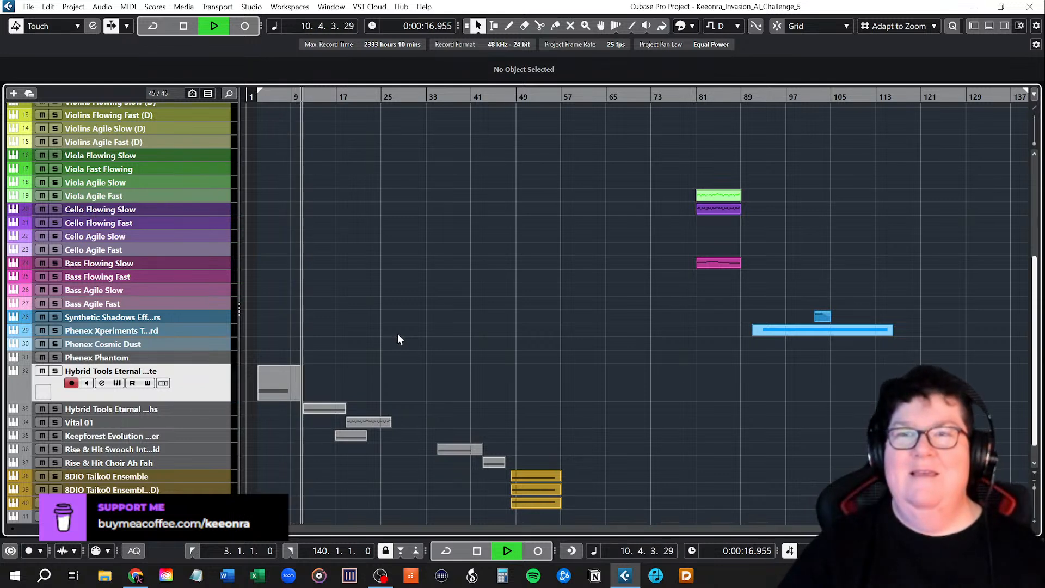
# Step: Enlarge the second Hybrid Tools Eternal track, listen to its clip through to bar 19, and stop playback
pyautogui.click(191, 409)
pyautogui.moveTo(192, 415); pyautogui.dragTo(192, 435)
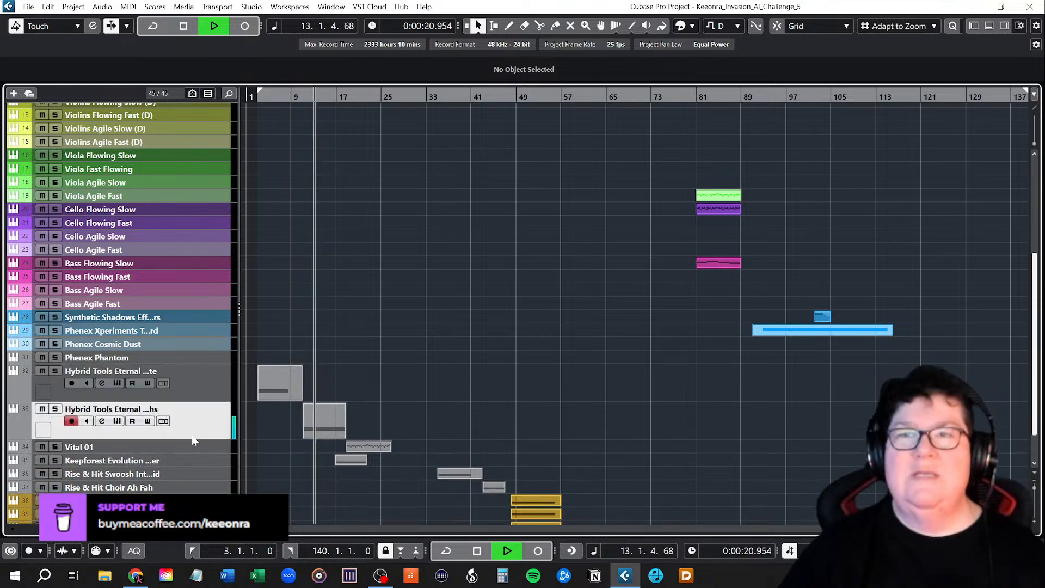
pyautogui.scroll(-2, 440, 364)
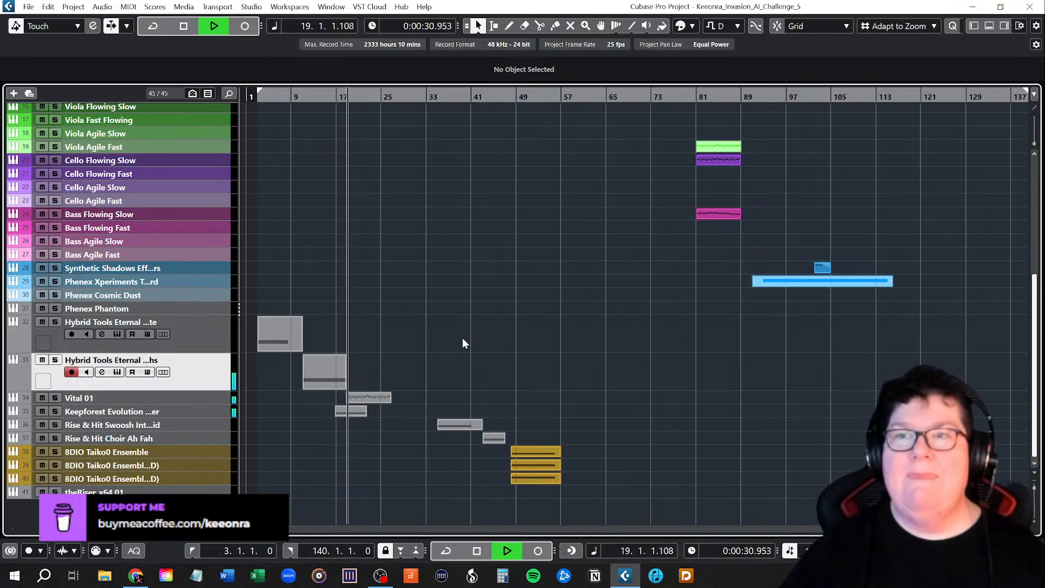
pyautogui.press('space')
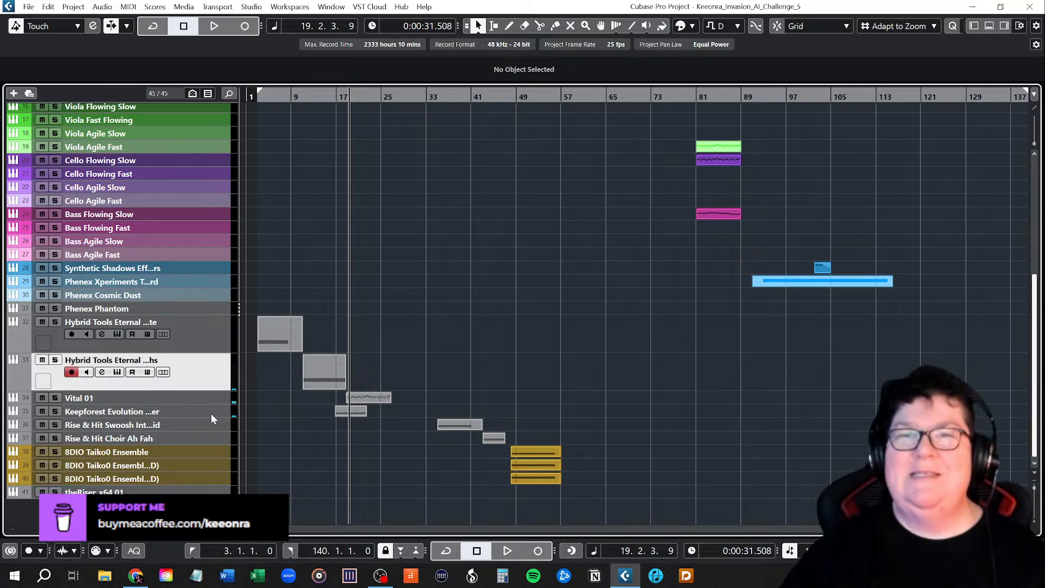
# Step: Enlarge the Keepforest Evolution Riser track and open its instrument window clear of the track list and its clip
pyautogui.moveTo(211, 414); pyautogui.dragTo(211, 440)
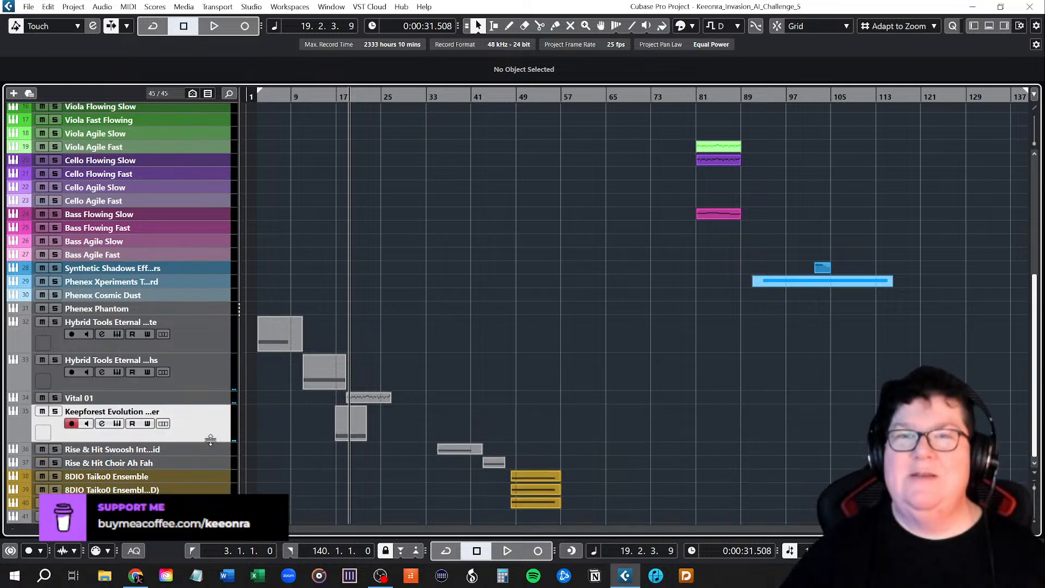
pyautogui.click(117, 423)
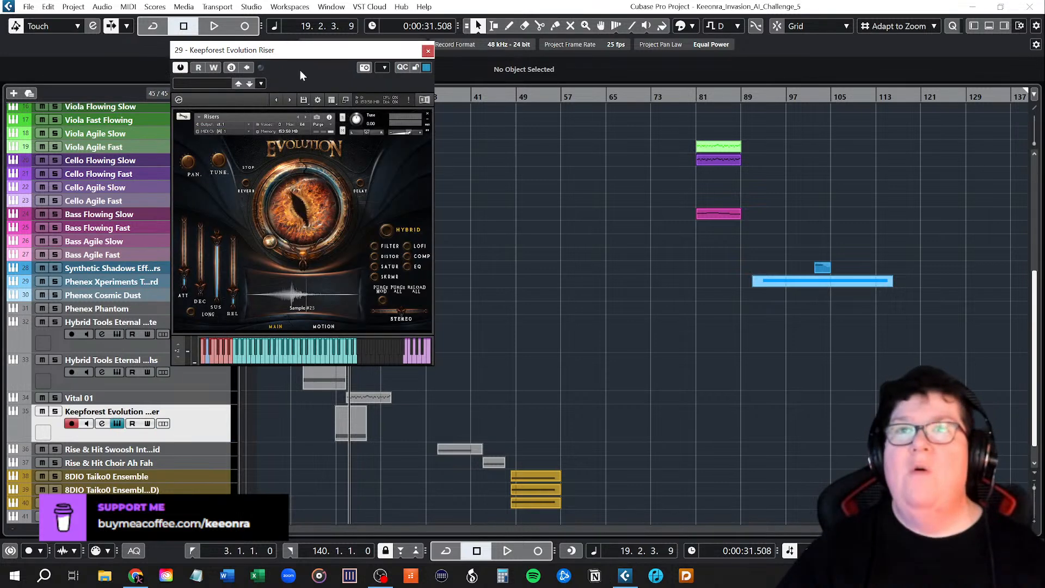
pyautogui.moveTo(313, 54); pyautogui.dragTo(521, 59)
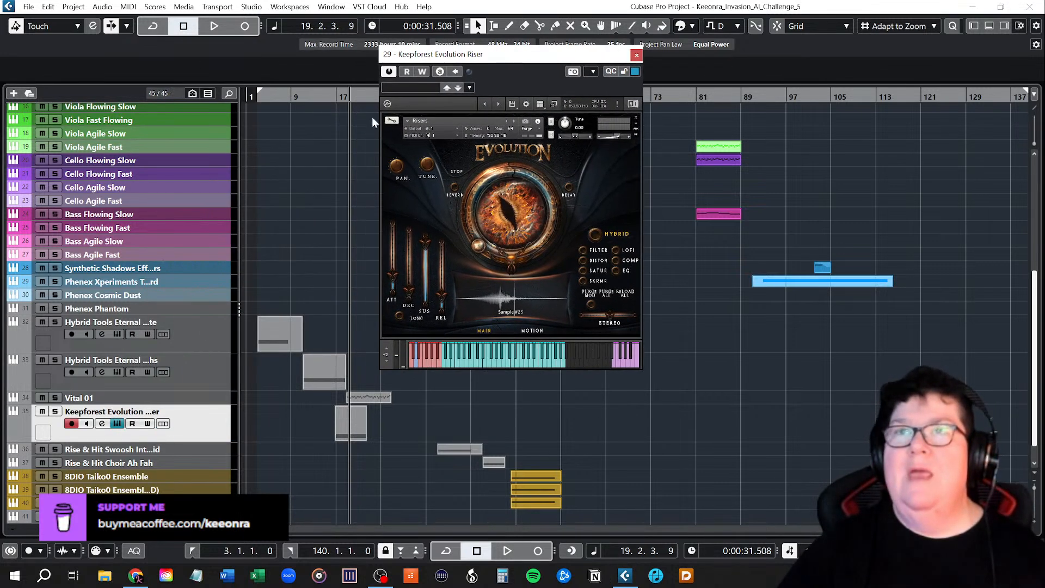
# Step: Solo the Keepforest Evolution Riser track, audition its clip from about bar 16, and close the instrument window
pyautogui.click(336, 97)
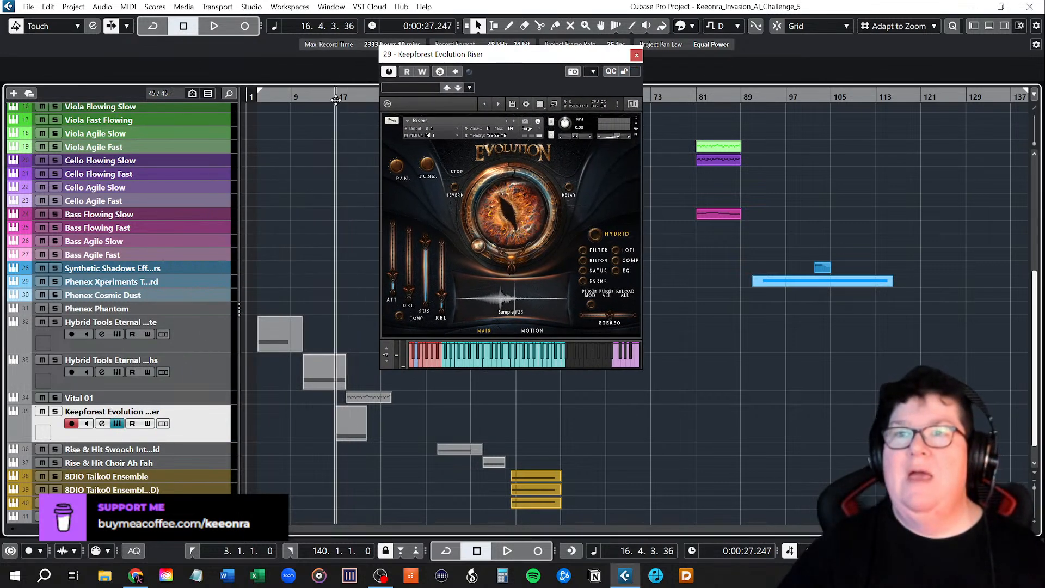
pyautogui.click(56, 412)
pyautogui.press('space')
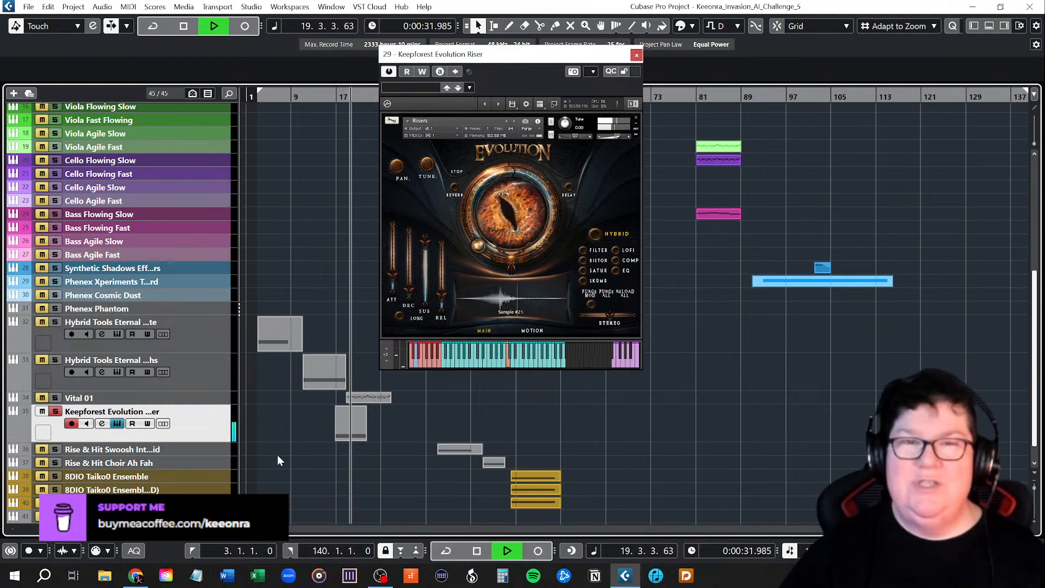
pyautogui.press('space')
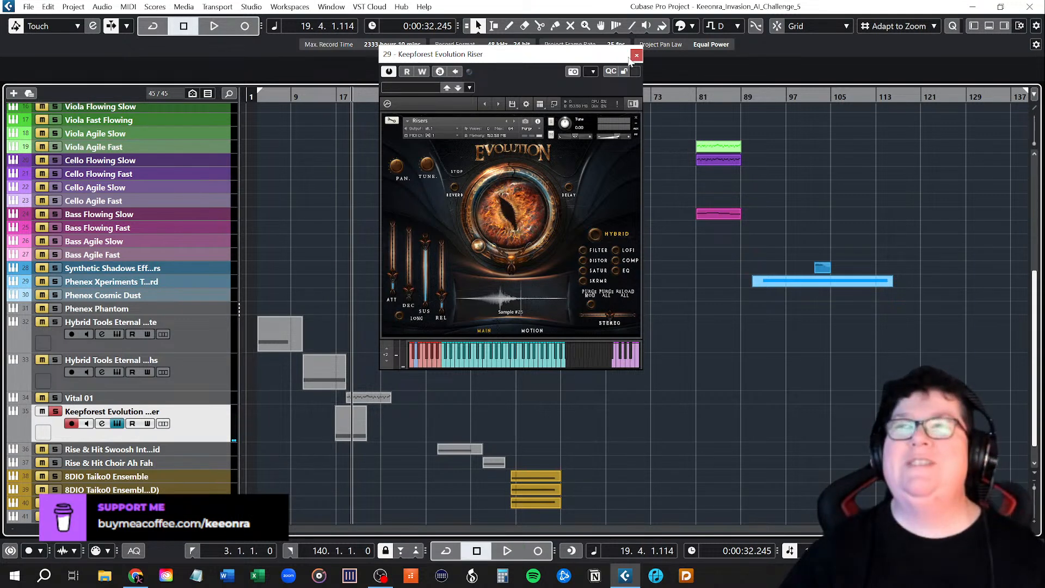
pyautogui.hotkey('ctrl', 'w')
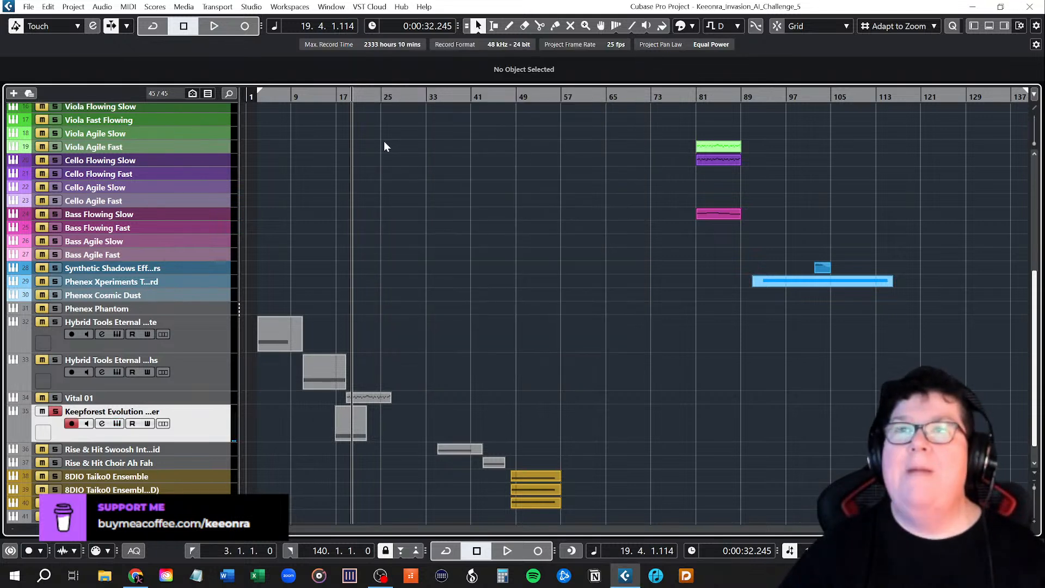
# Step: Place the playhead in bar 18 at the start of the Vital 01 clip and enlarge the Vital 01 track
pyautogui.click(346, 99)
pyautogui.click(192, 400)
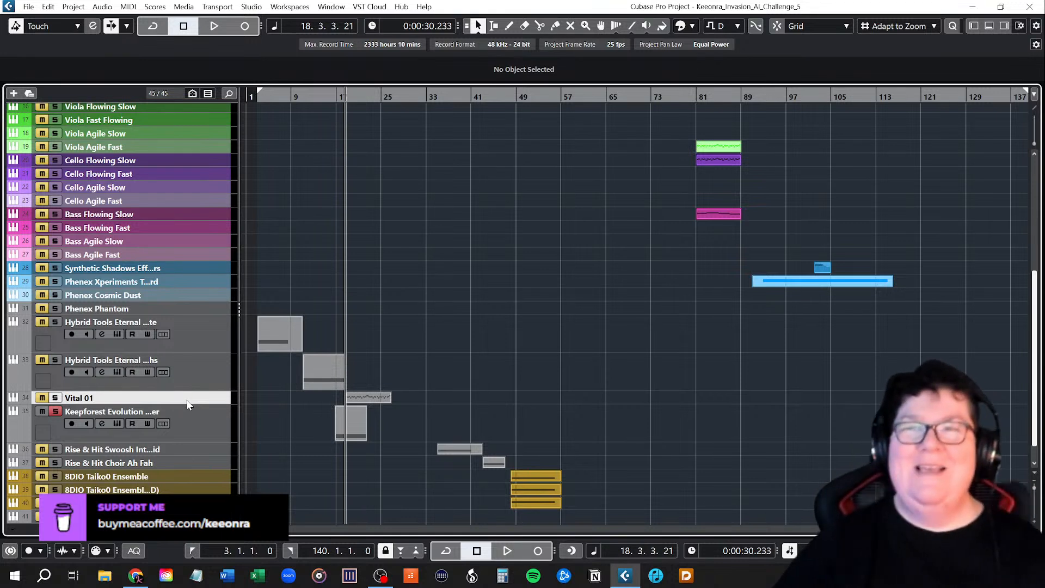
pyautogui.moveTo(189, 403); pyautogui.dragTo(189, 423)
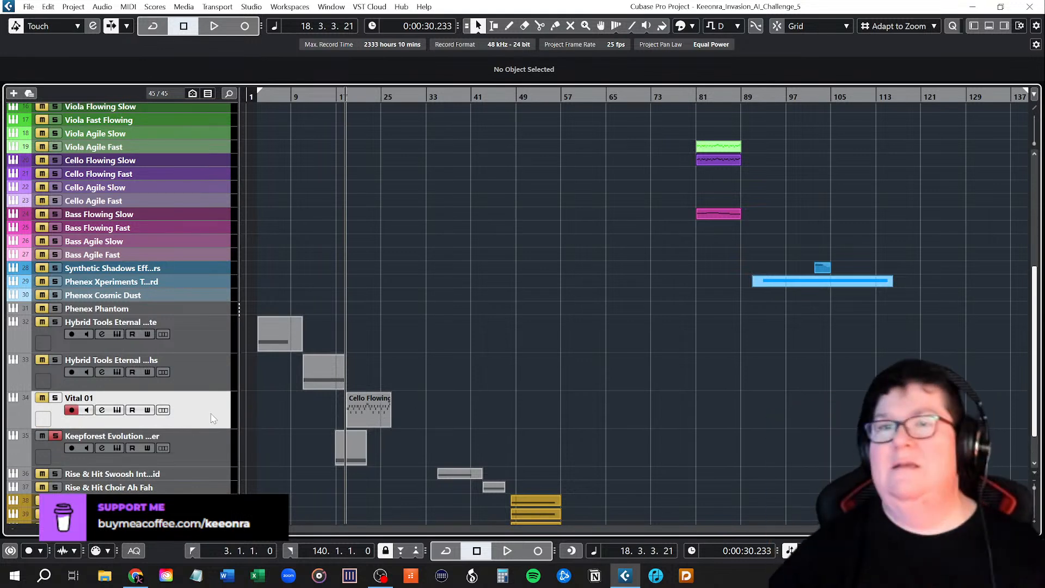
# Step: Open the Vital 01 instrument, examine the BTP Space Pluck preset's settings, and close the instrument window
pyautogui.click(118, 410)
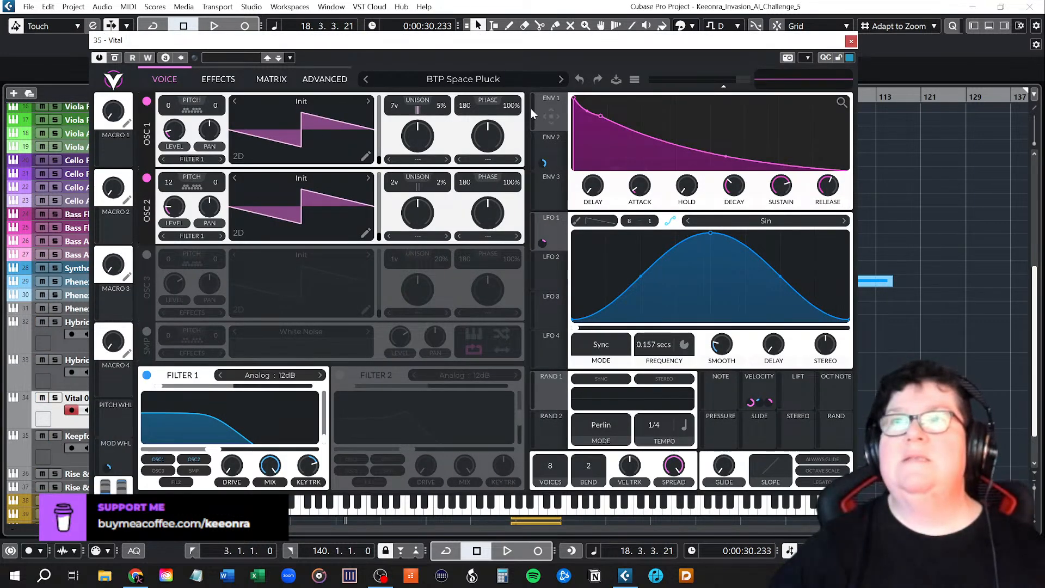
pyautogui.moveTo(526, 46); pyautogui.dragTo(603, 31)
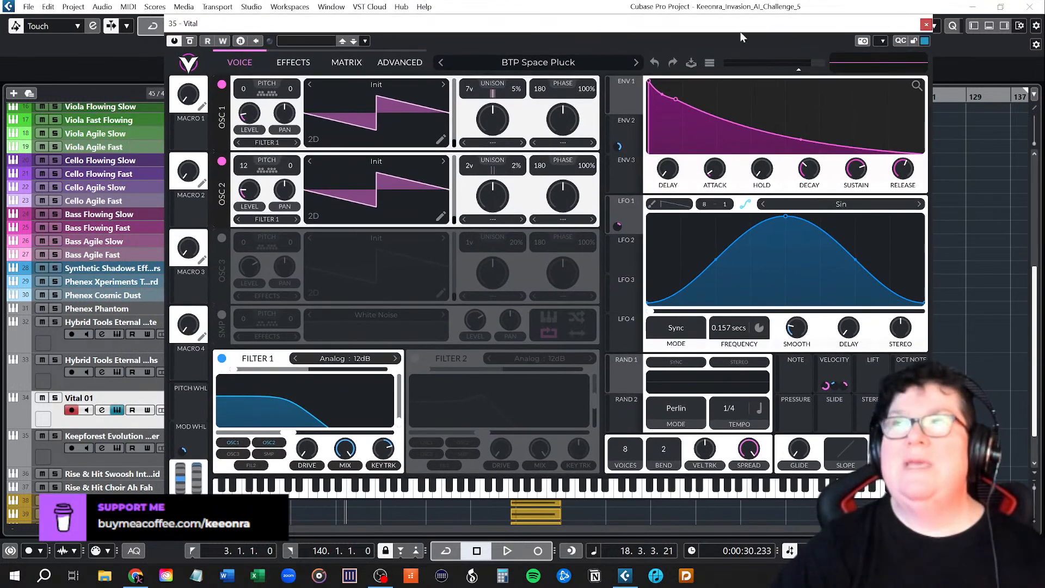
pyautogui.moveTo(742, 30); pyautogui.dragTo(715, 42)
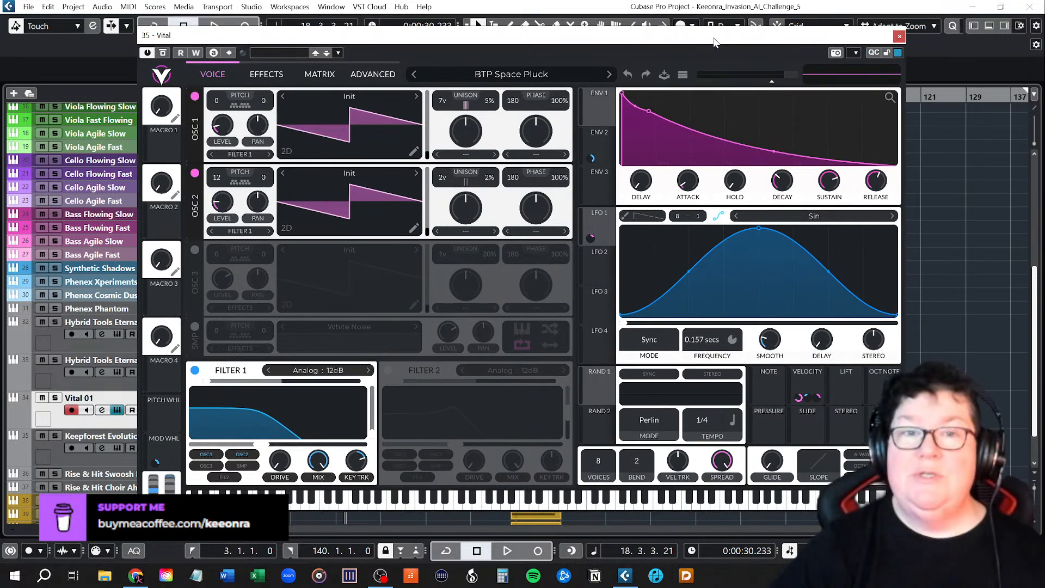
pyautogui.moveTo(714, 39); pyautogui.dragTo(716, 38)
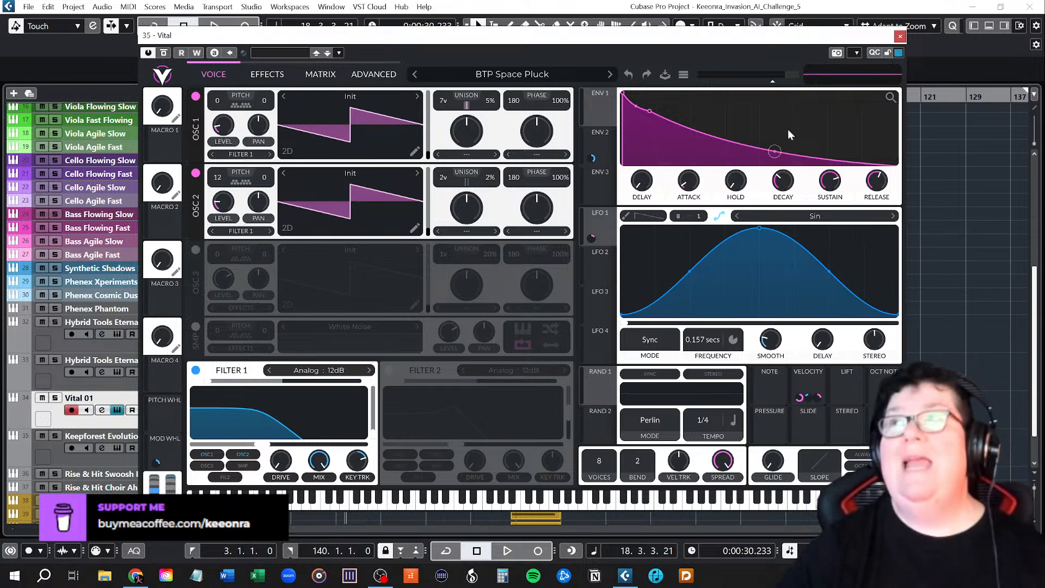
pyautogui.click(901, 37)
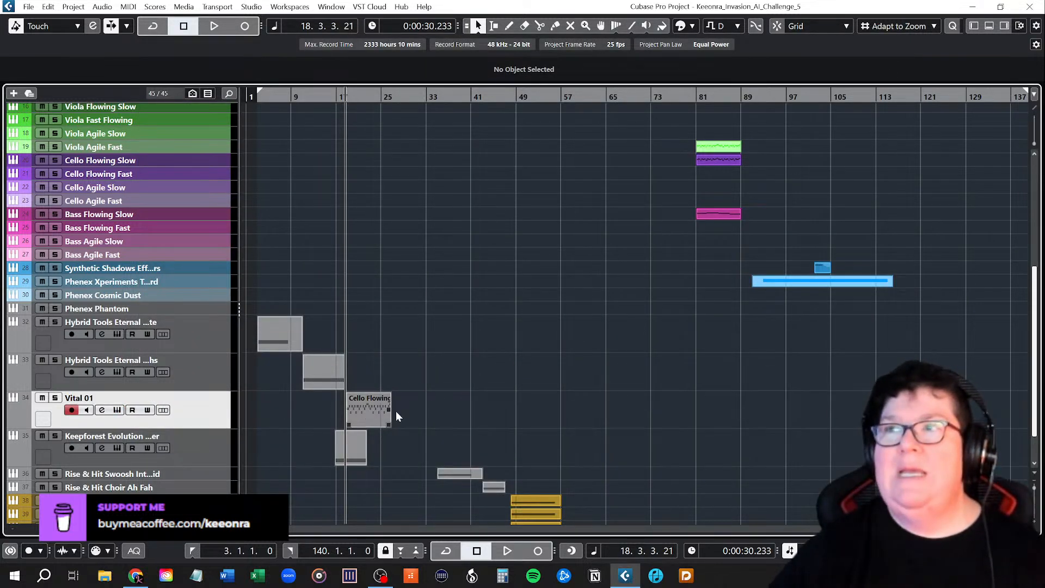
# Step: Play the hybrid, Vital and riser clips from about bar 2 to bar 27, lowering the Vital 01 track's volume to -3.05
pyautogui.scroll(-3, 451, 407)
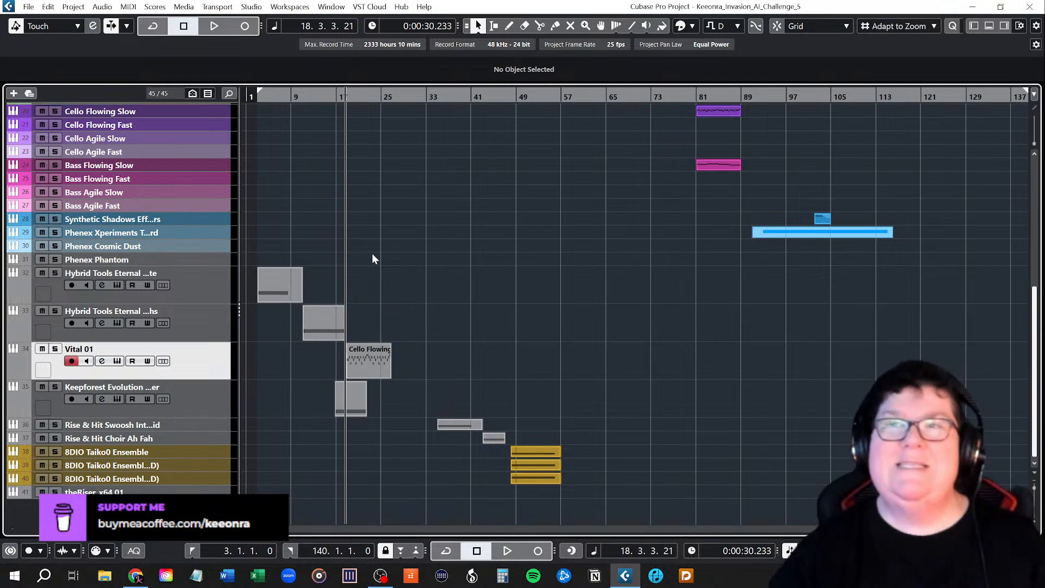
pyautogui.click(261, 98)
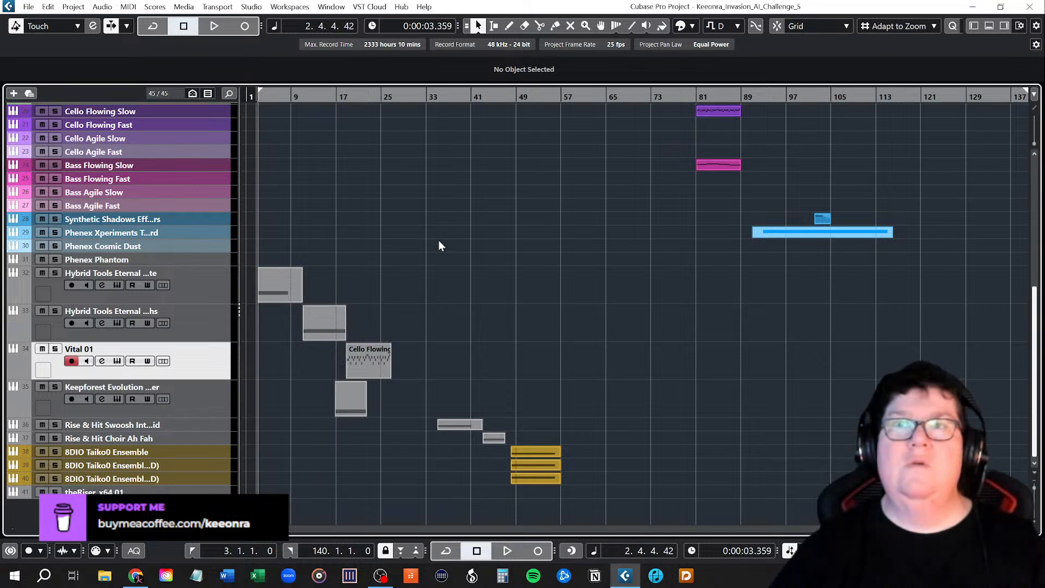
pyautogui.press('space')
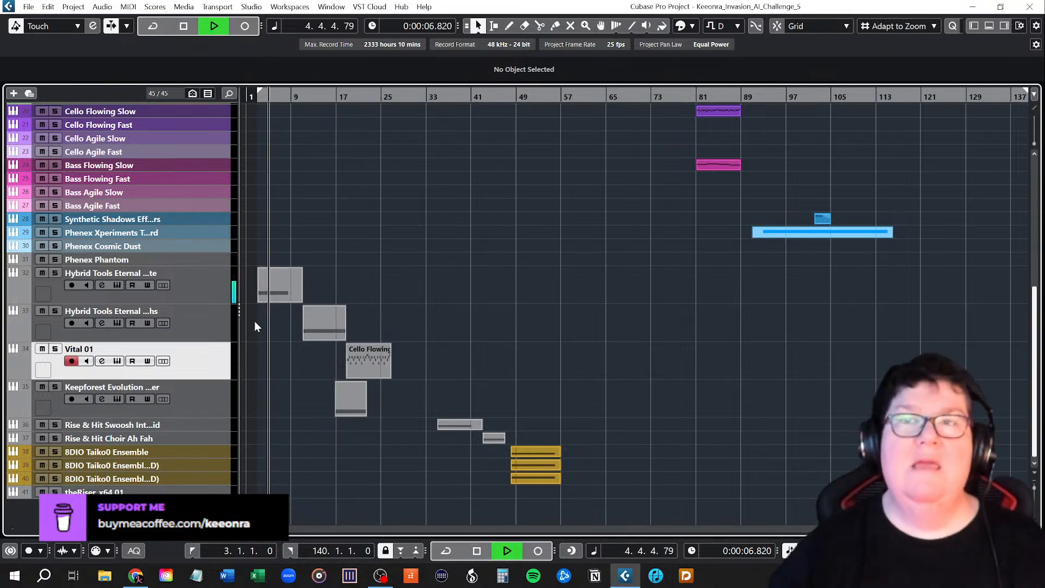
pyautogui.click(974, 26)
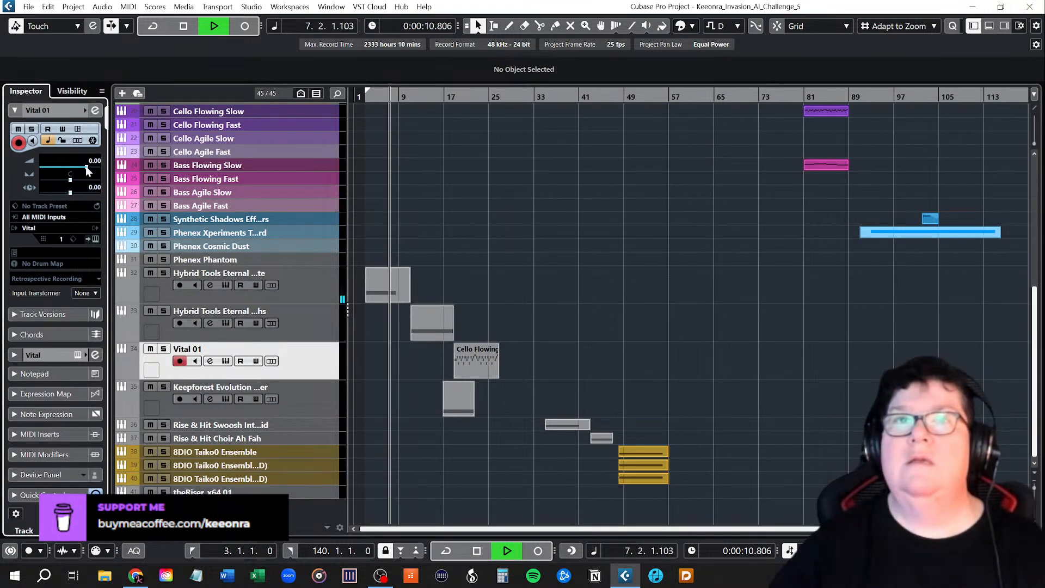
pyautogui.moveTo(87, 171); pyautogui.dragTo(79, 170)
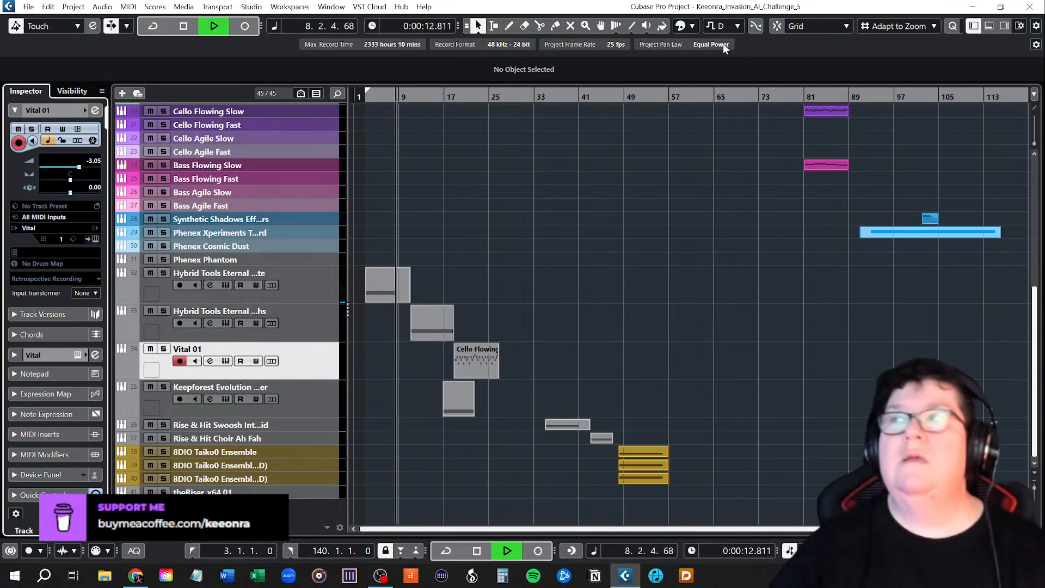
pyautogui.click(974, 26)
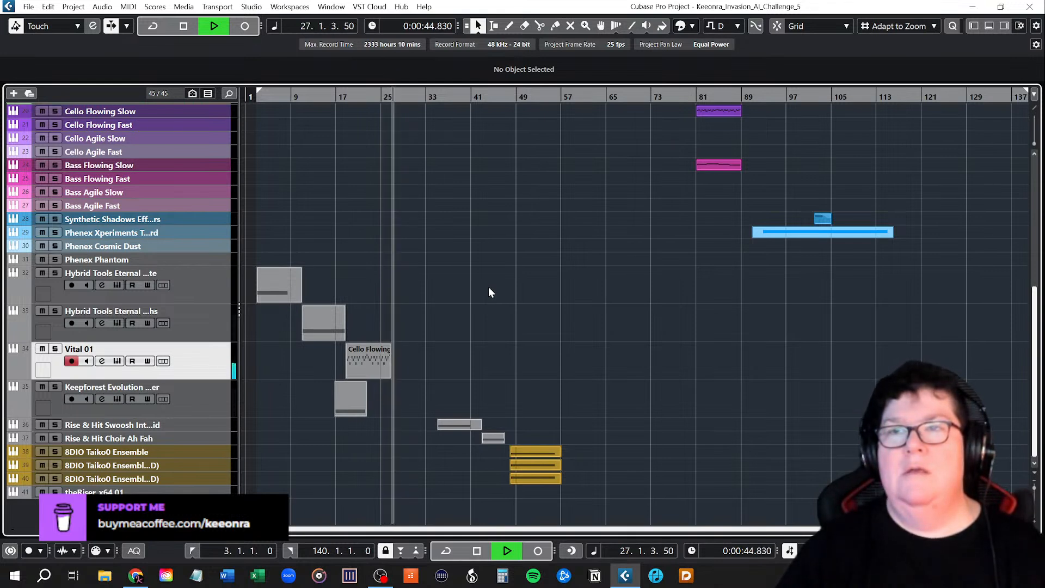
pyautogui.press('space')
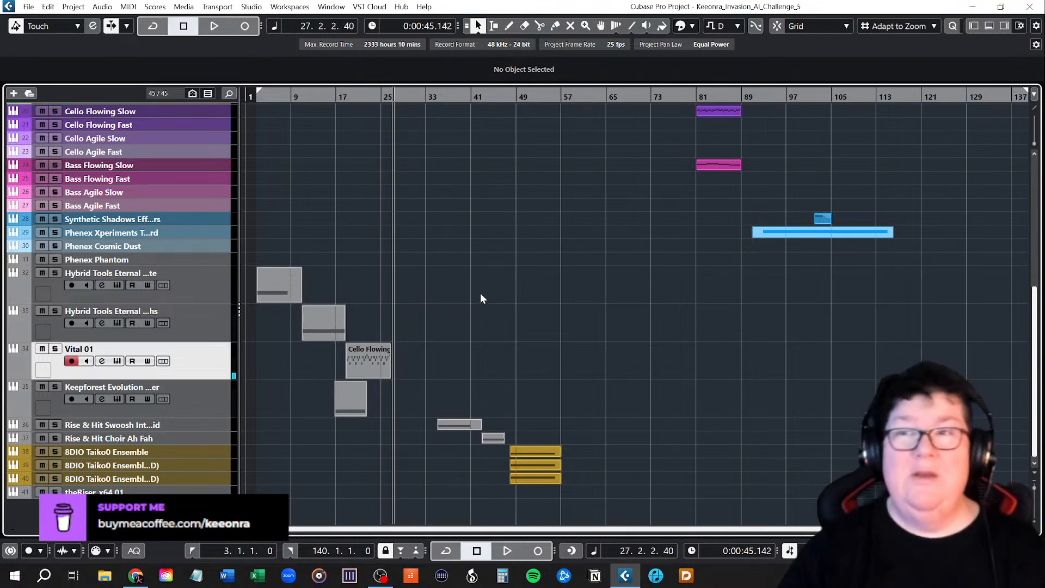
# Step: Place the playhead at bar 35 and enlarge the Rise & Hit Swoosh Into Void track
pyautogui.scroll(10, 472, 191)
pyautogui.scroll(-8, 472, 190)
pyautogui.scroll(3, 472, 191)
pyautogui.scroll(-3, 471, 193)
pyautogui.click(439, 98)
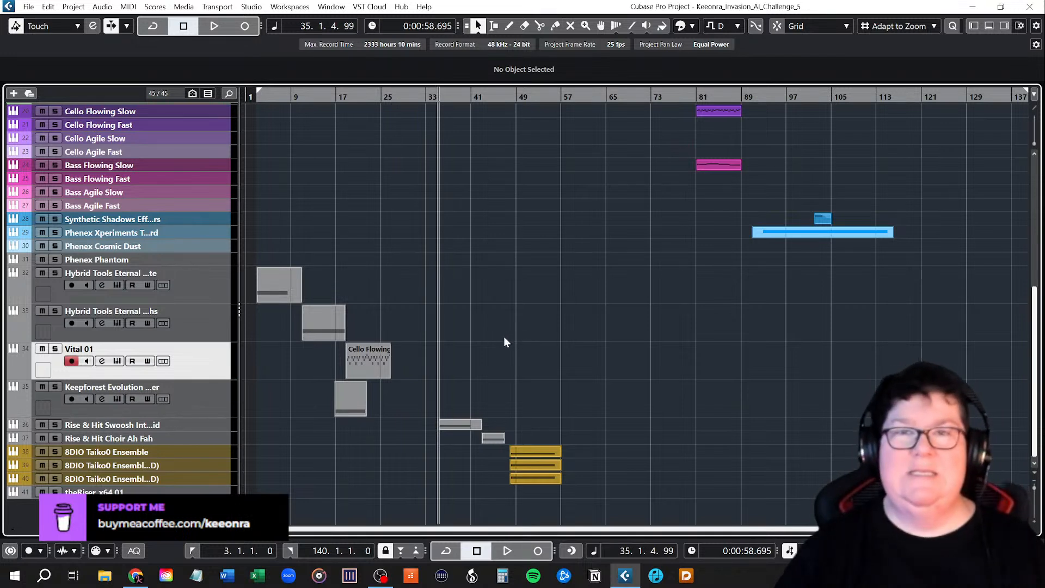
pyautogui.moveTo(206, 431); pyautogui.dragTo(204, 442)
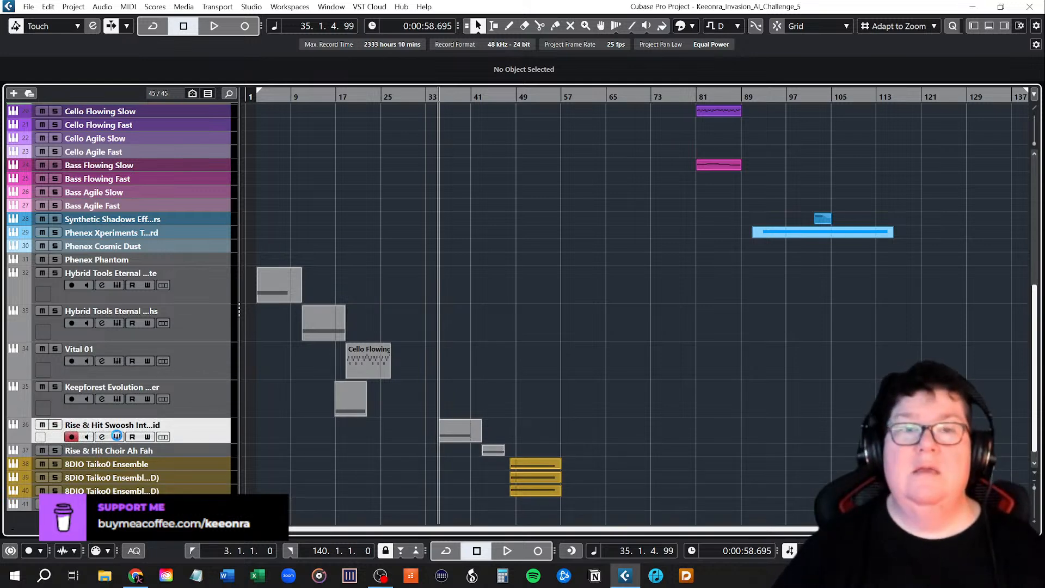
# Step: Examine the Rise & Hit Swoosh Into Void instrument, close its window, and play the clip from bar 35
pyautogui.click(116, 436)
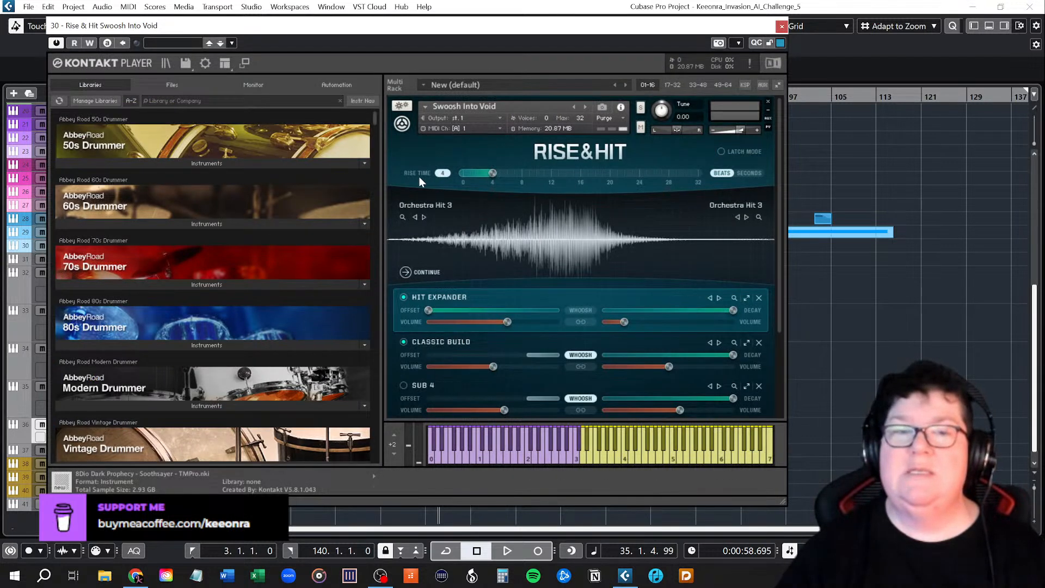
pyautogui.click(782, 26)
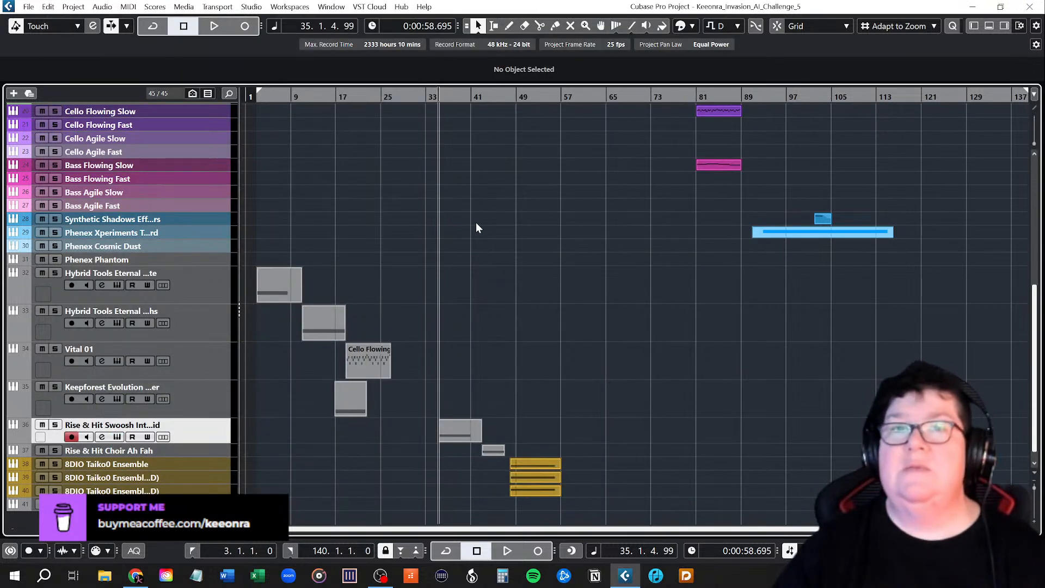
pyautogui.press('space')
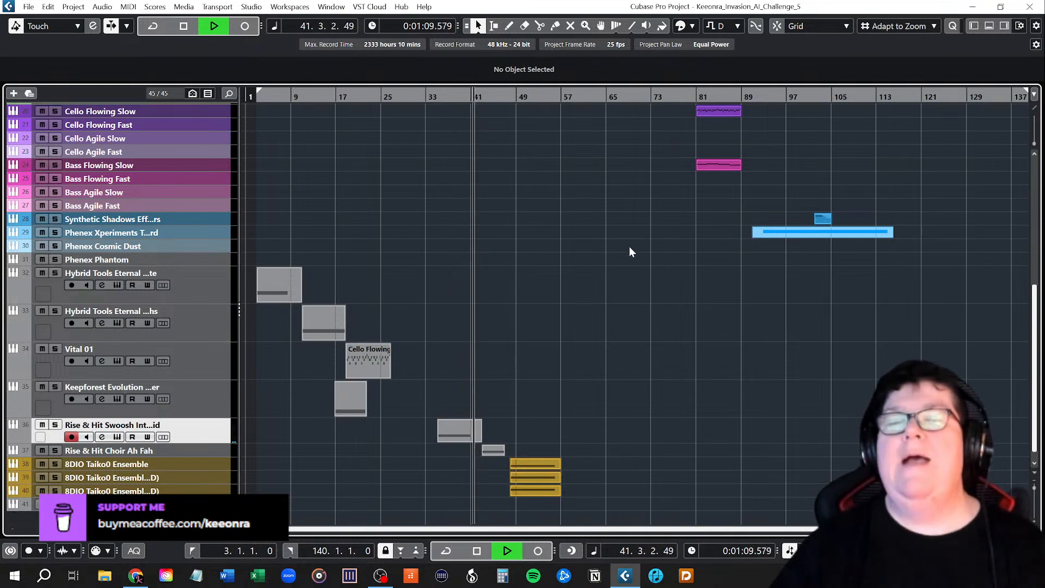
# Step: Select the Rise & Hit Choir Ah Fah track and play its clip until bar 48
pyautogui.click(205, 453)
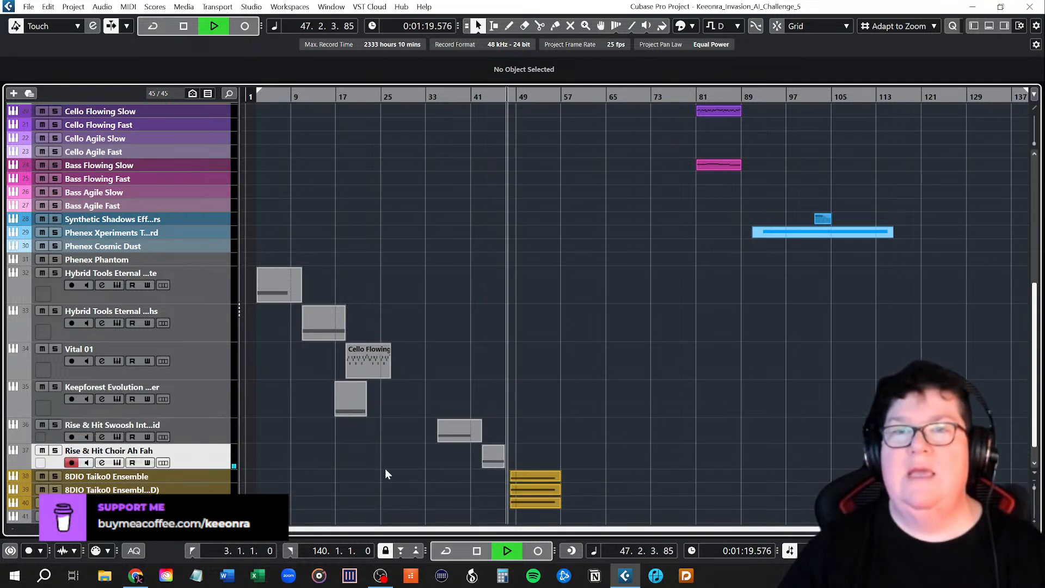
pyautogui.press('space')
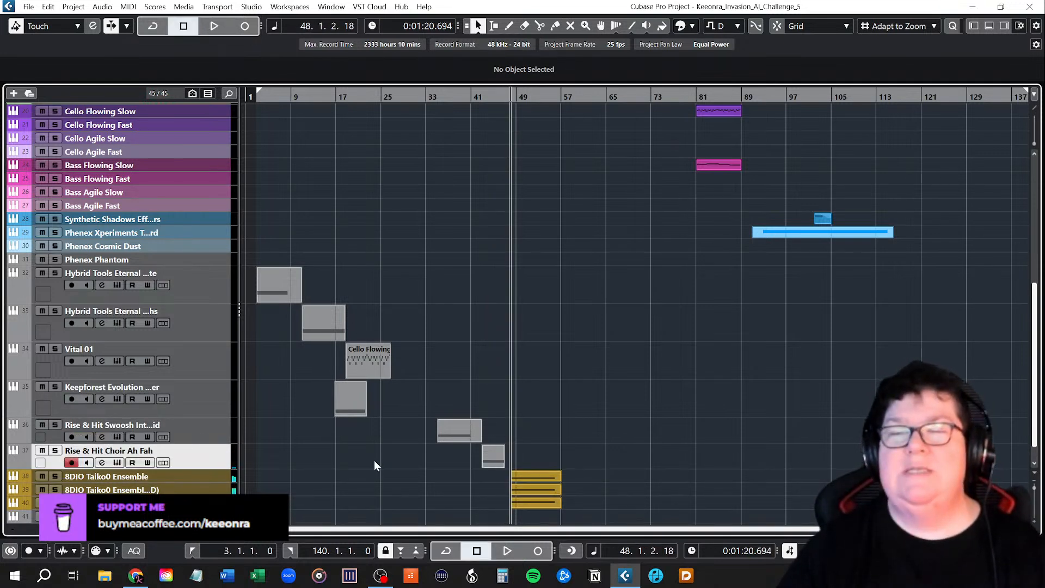
pyautogui.scroll(-1, 596, 354)
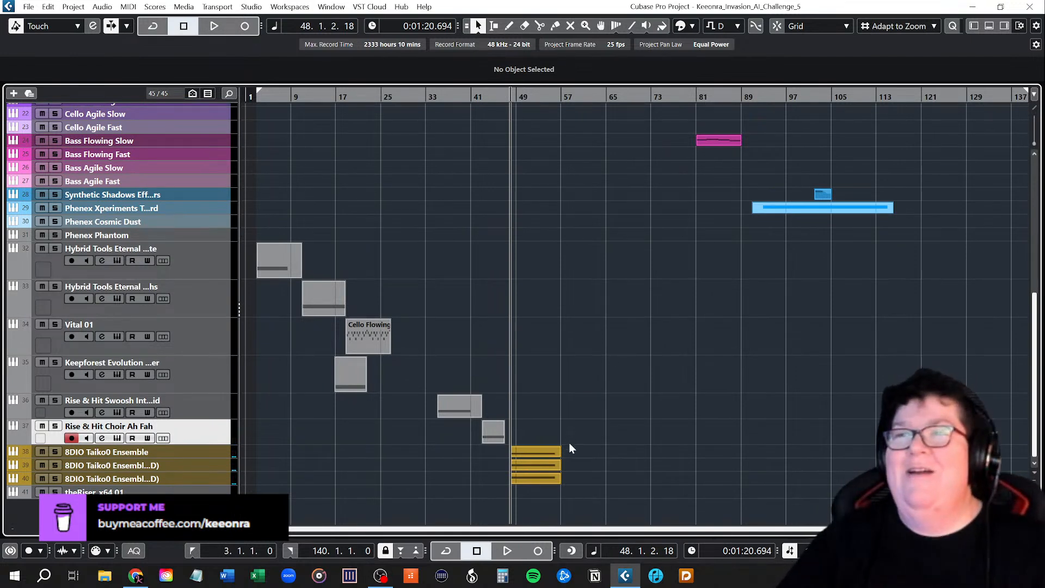
pyautogui.moveTo(540, 451); pyautogui.dragTo(541, 451)
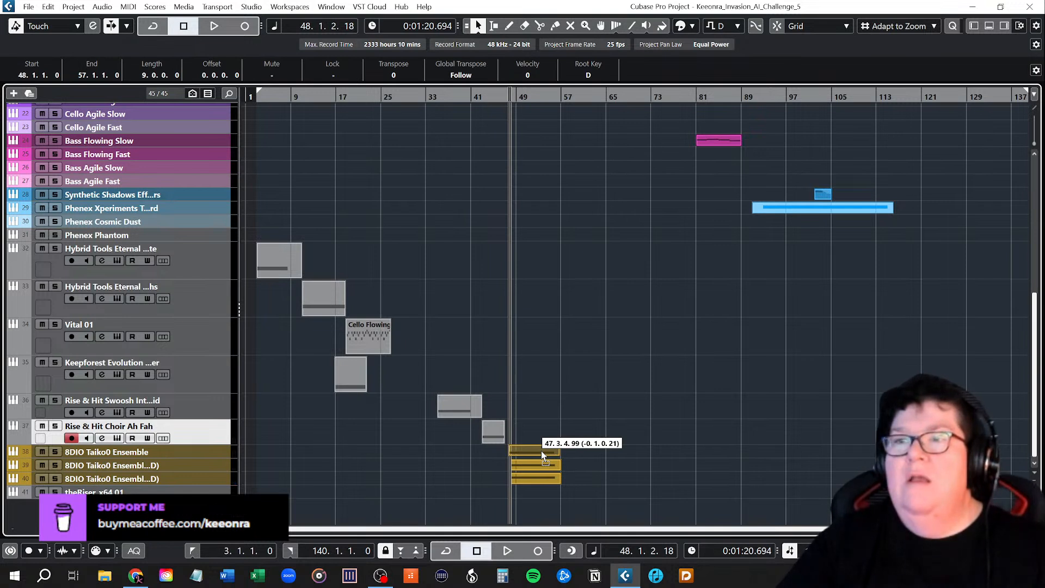
pyautogui.moveTo(542, 455); pyautogui.dragTo(572, 449)
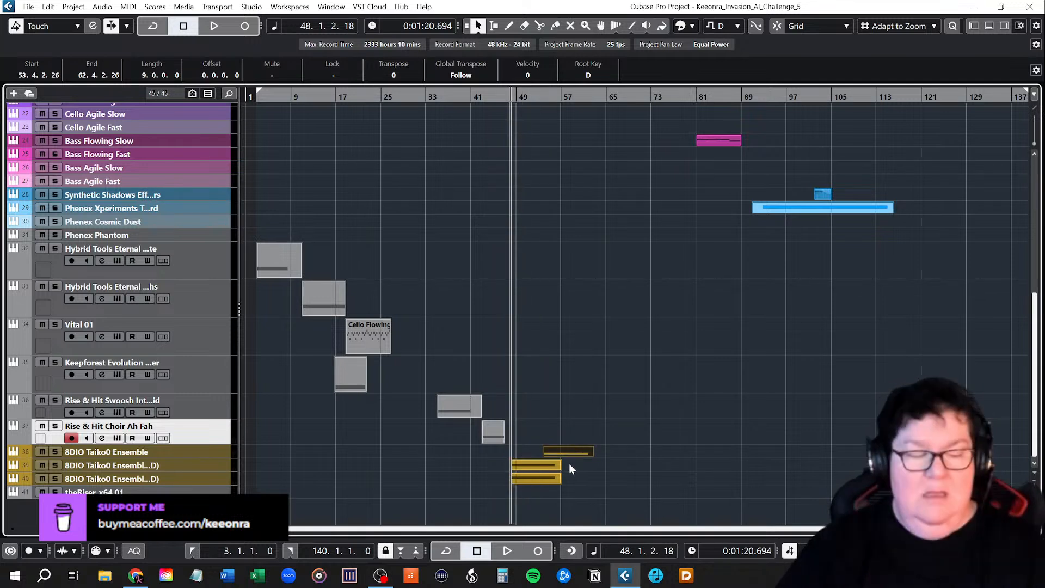
pyautogui.hotkey('ctrl', 'z')
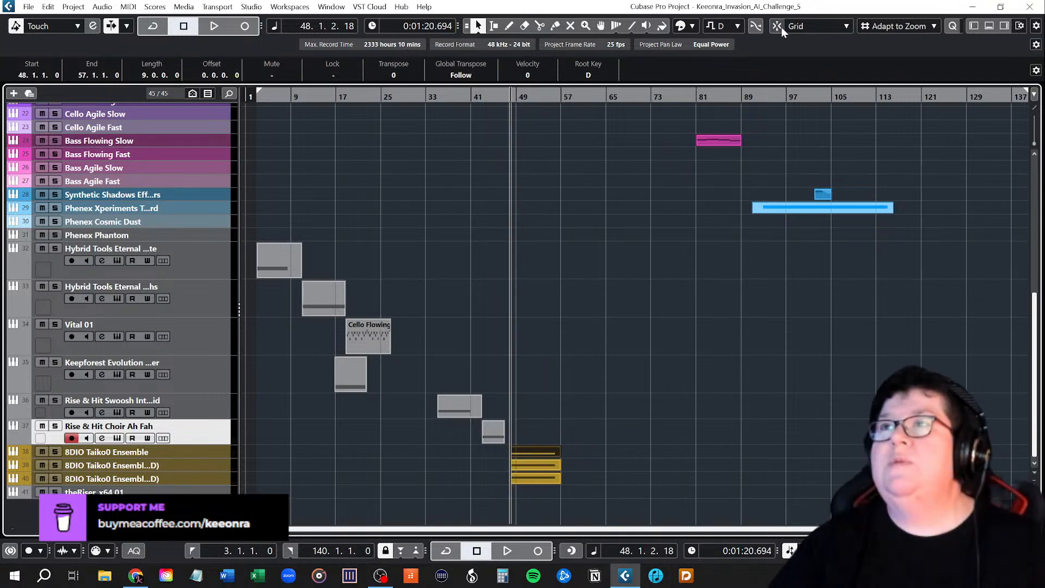
# Step: With snapping enabled, stagger the 8DIO Taiko clips end to end, moving the second to bar 57 and the third to bar 66
pyautogui.scroll(4, 586, 409)
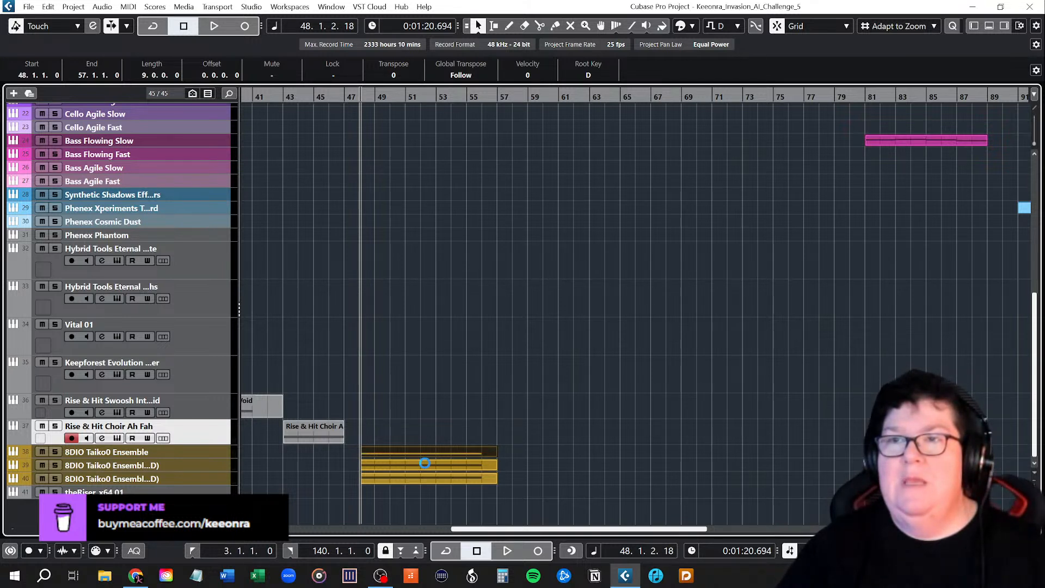
pyautogui.moveTo(424, 462); pyautogui.dragTo(565, 464)
pyautogui.moveTo(442, 480); pyautogui.dragTo(706, 482)
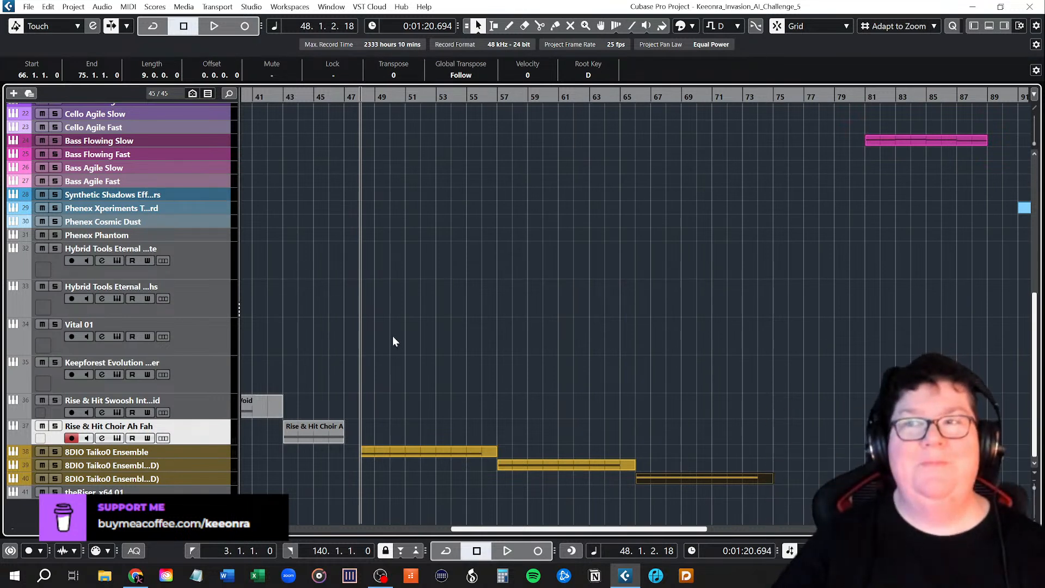
pyautogui.click(479, 348)
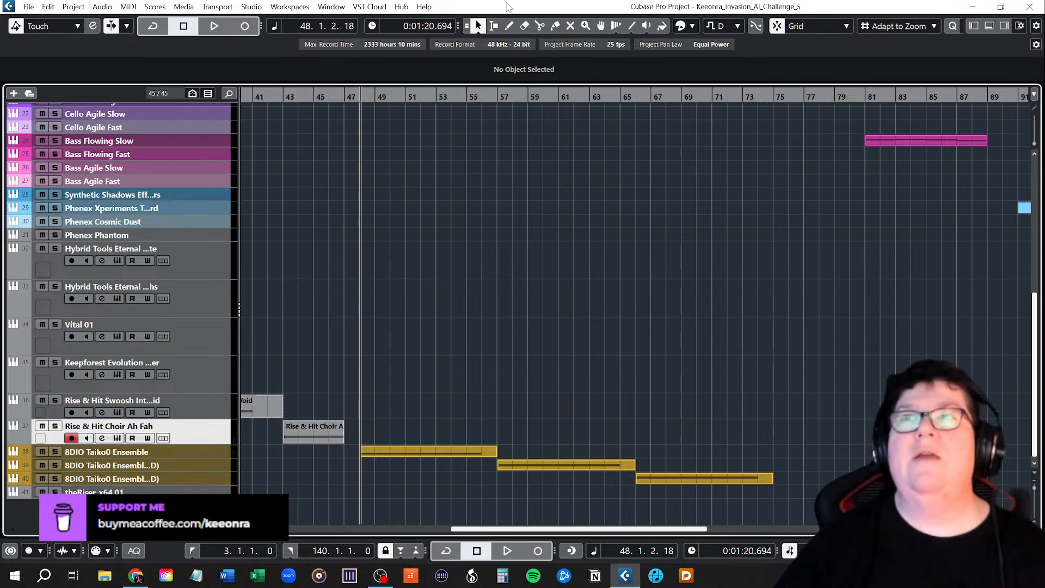
# Step: Play the three staggered 8DIO Taiko clips from bar 48 to bar 74
pyautogui.press('space')
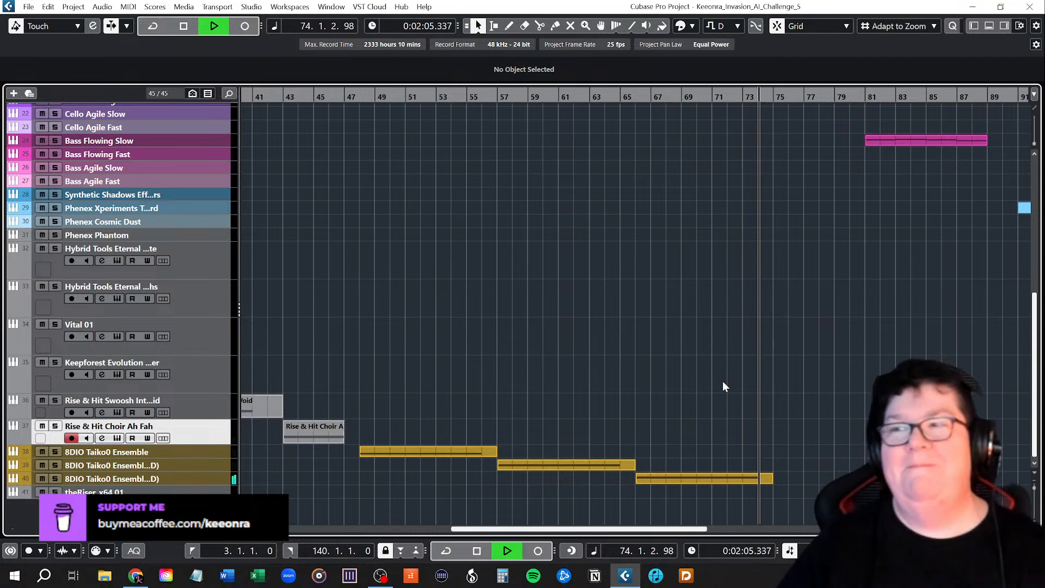
pyautogui.press('space')
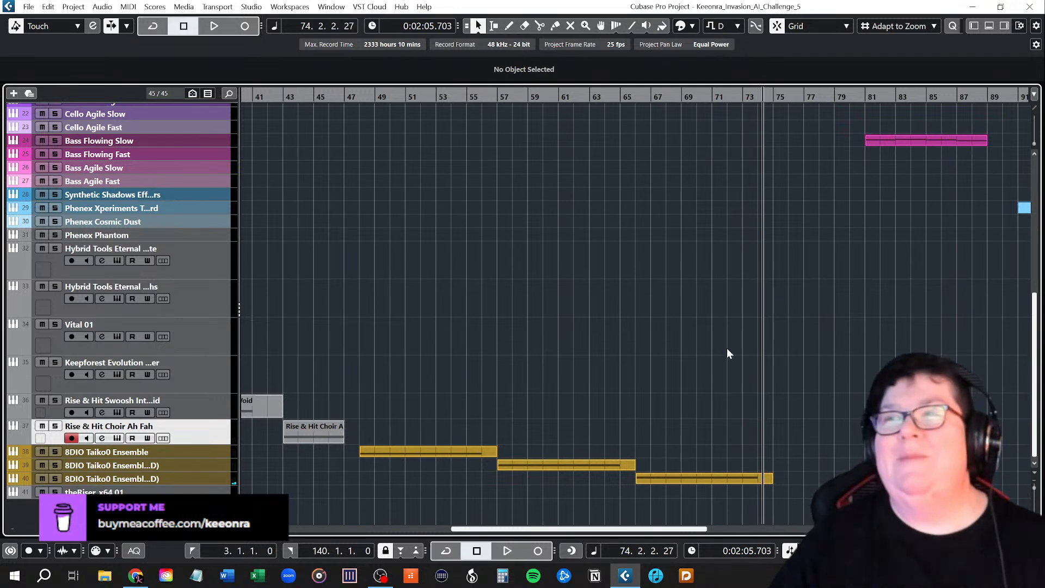
pyautogui.scroll(-3, 753, 327)
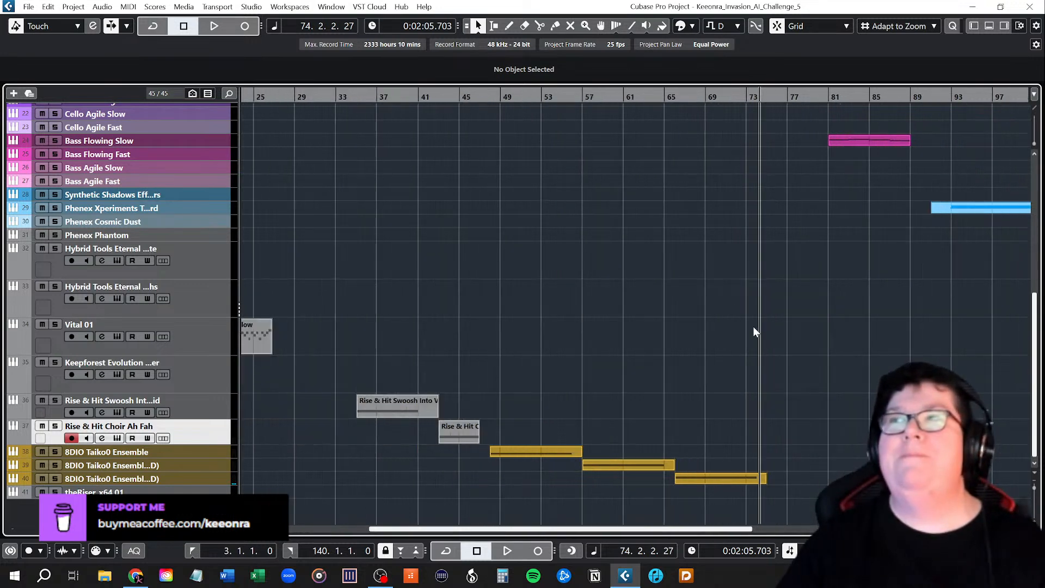
pyautogui.scroll(-1, 789, 312)
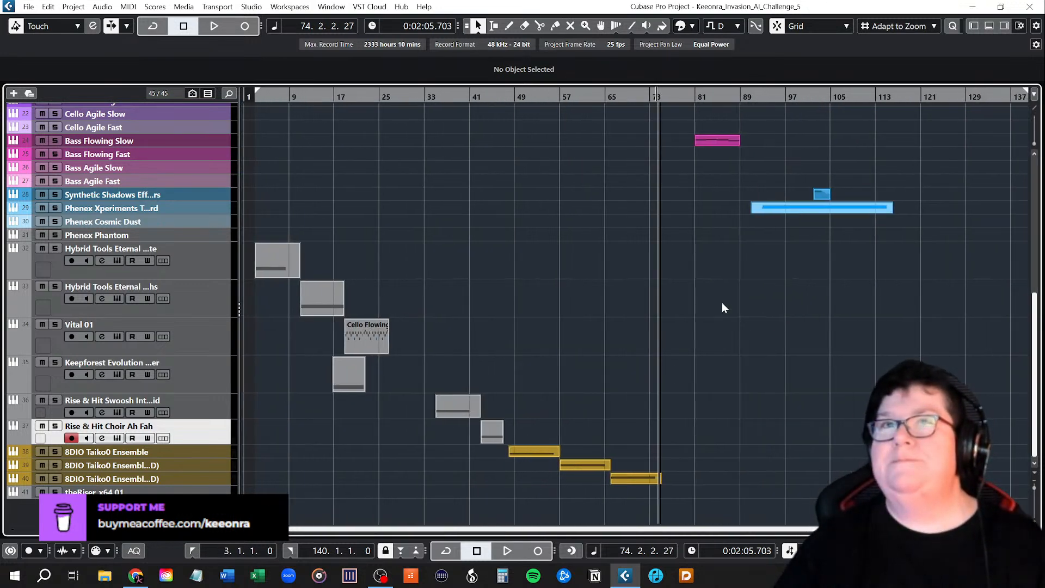
# Step: Move the Synthetic Shadows and Phenex Xperiments clips together ten bars later, so the Phenex clip starts at about bar 101
pyautogui.scroll(6, 728, 309)
pyautogui.scroll(-6, 726, 301)
pyautogui.scroll(6, 727, 301)
pyautogui.scroll(-3, 726, 301)
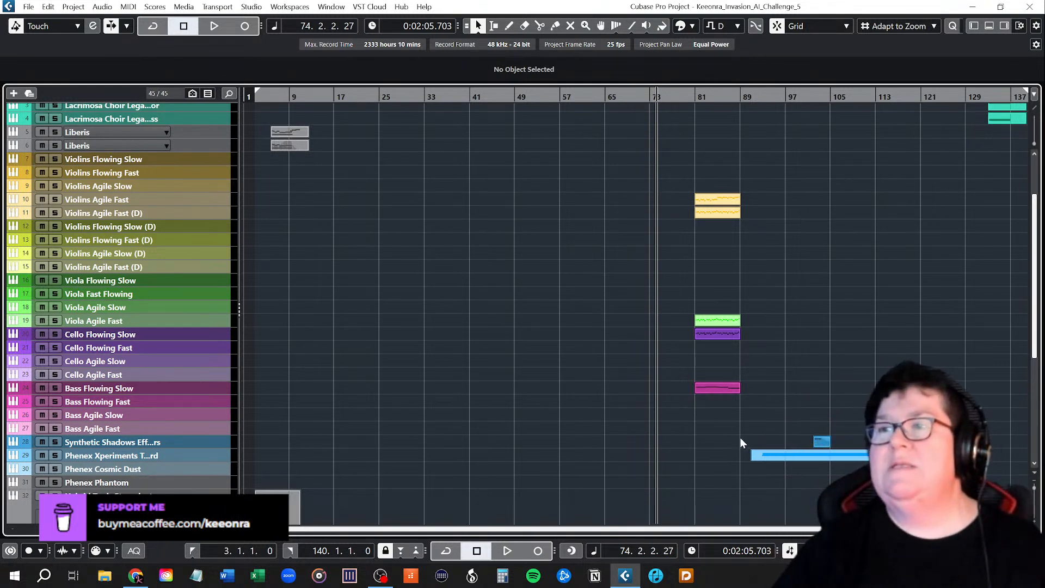
pyautogui.moveTo(831, 459); pyautogui.dragTo(826, 451)
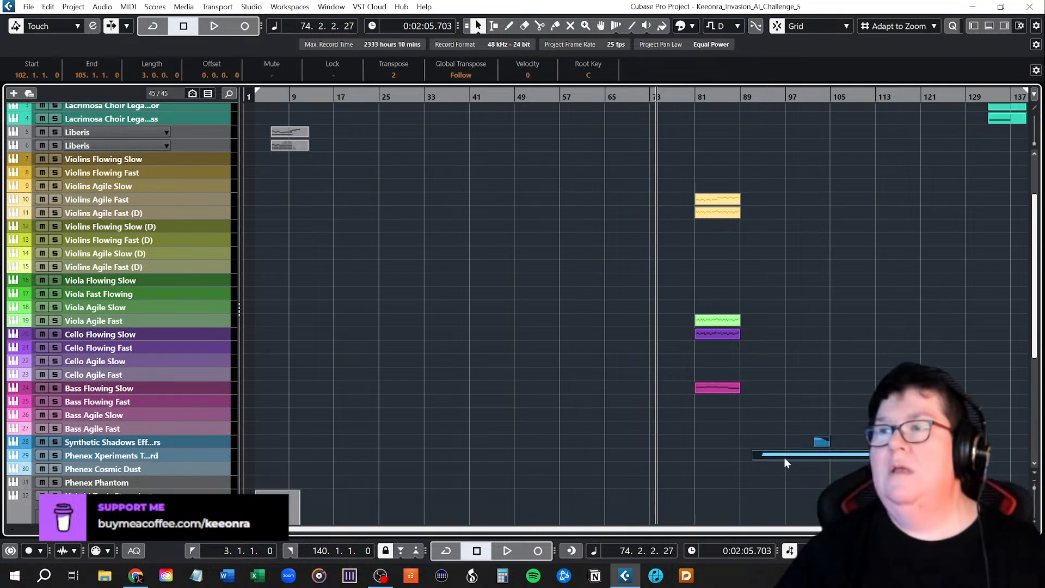
pyautogui.moveTo(764, 456); pyautogui.dragTo(821, 457)
pyautogui.click(789, 379)
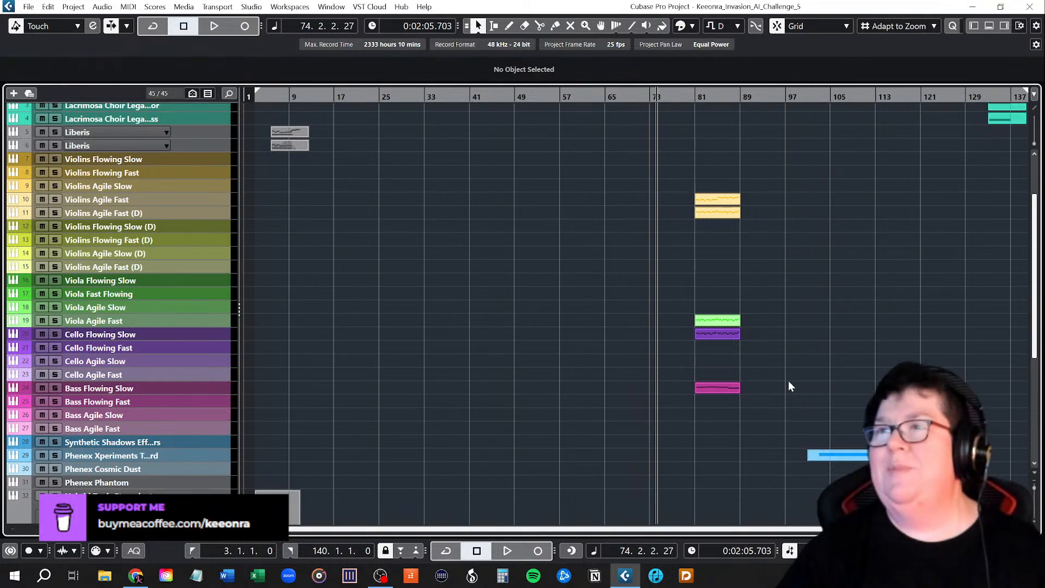
# Step: Play the arrangement from bar 81 through the string, Phenex and Lacrimosa Choir clips, stopping at bar 138
pyautogui.click(693, 98)
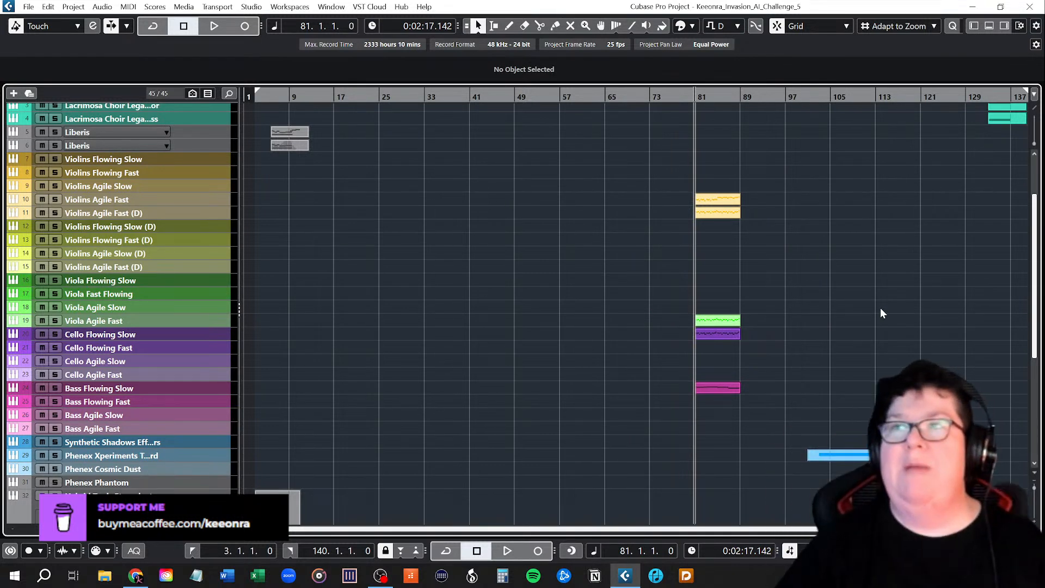
pyautogui.press('space')
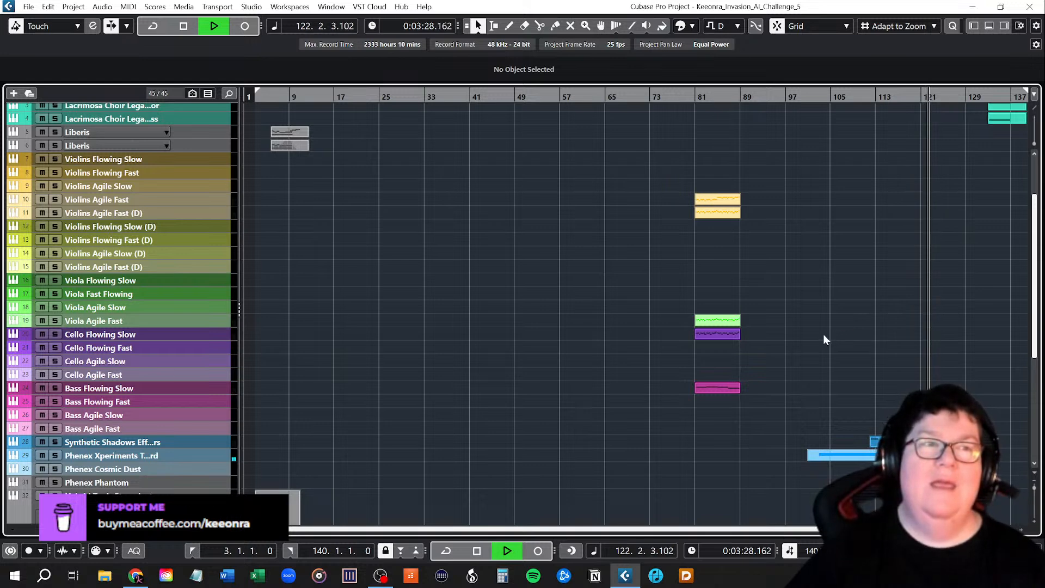
pyautogui.scroll(3, 867, 333)
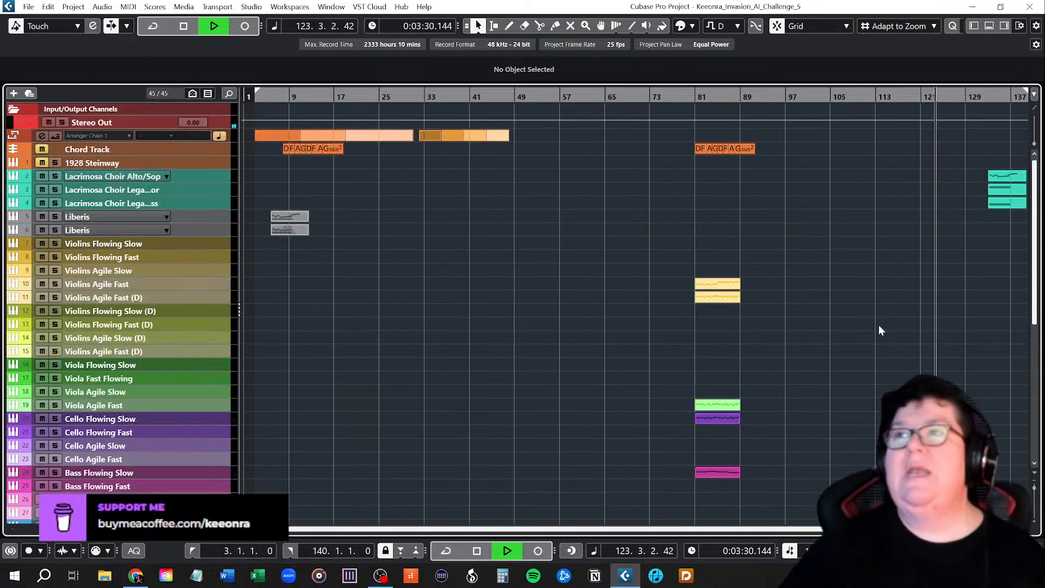
pyautogui.scroll(-3, 878, 331)
pyautogui.scroll(3, 879, 331)
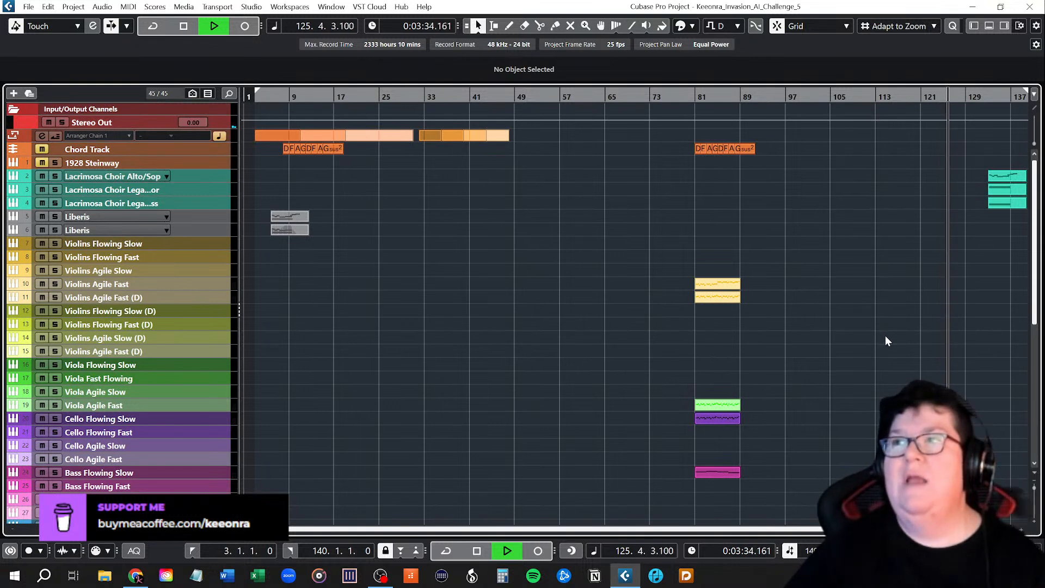
pyautogui.press('f')
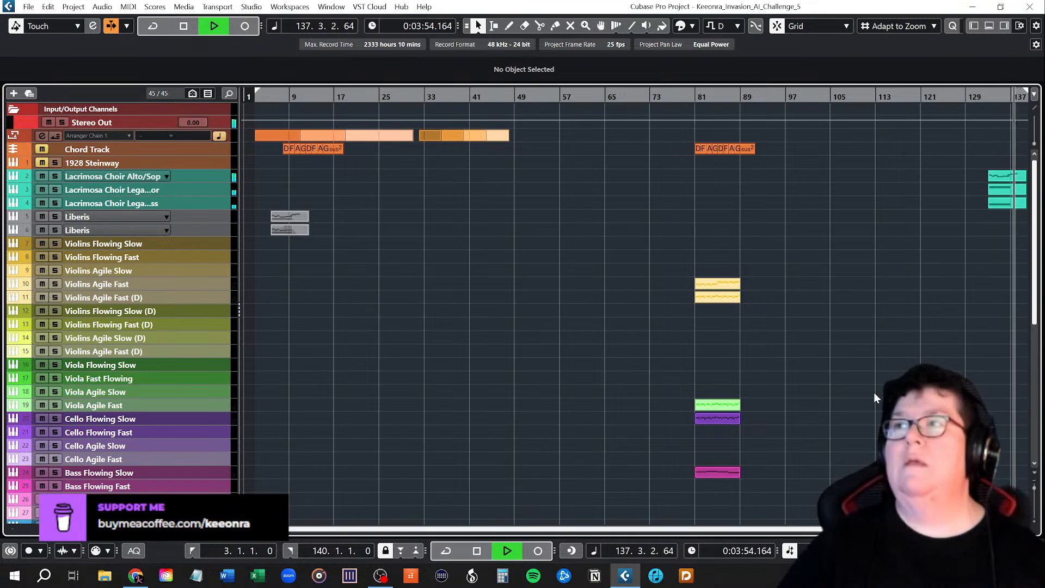
pyautogui.press('space')
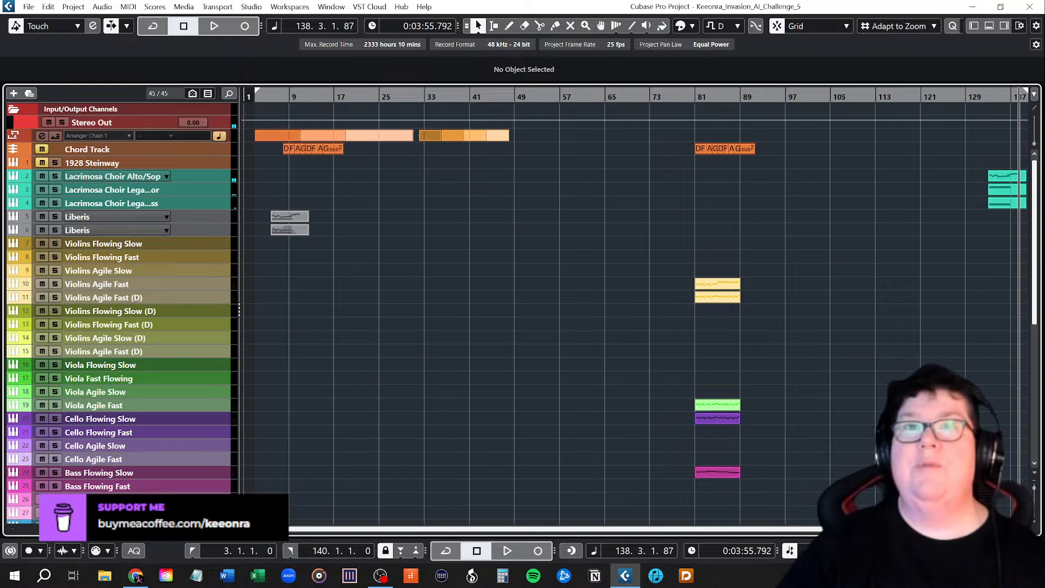
pyautogui.hscroll(-1, 925, 446)
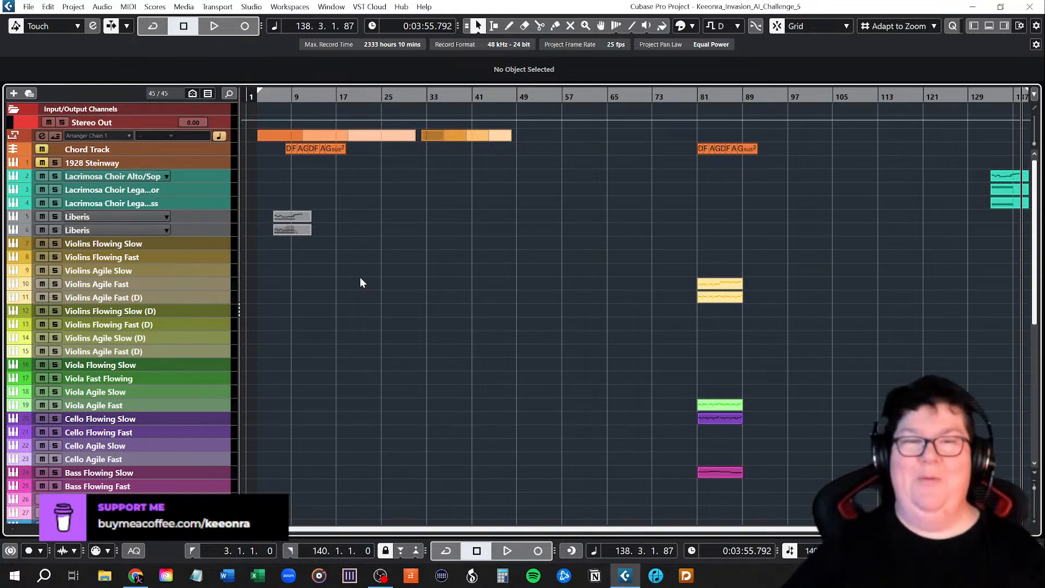
pyautogui.scroll(-5, 477, 325)
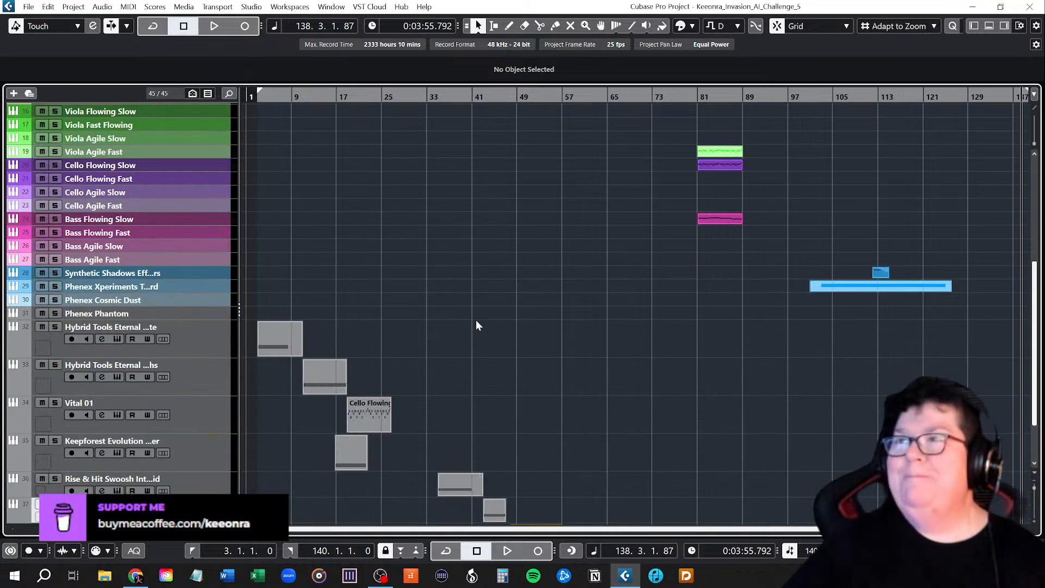
pyautogui.scroll(-3, 477, 325)
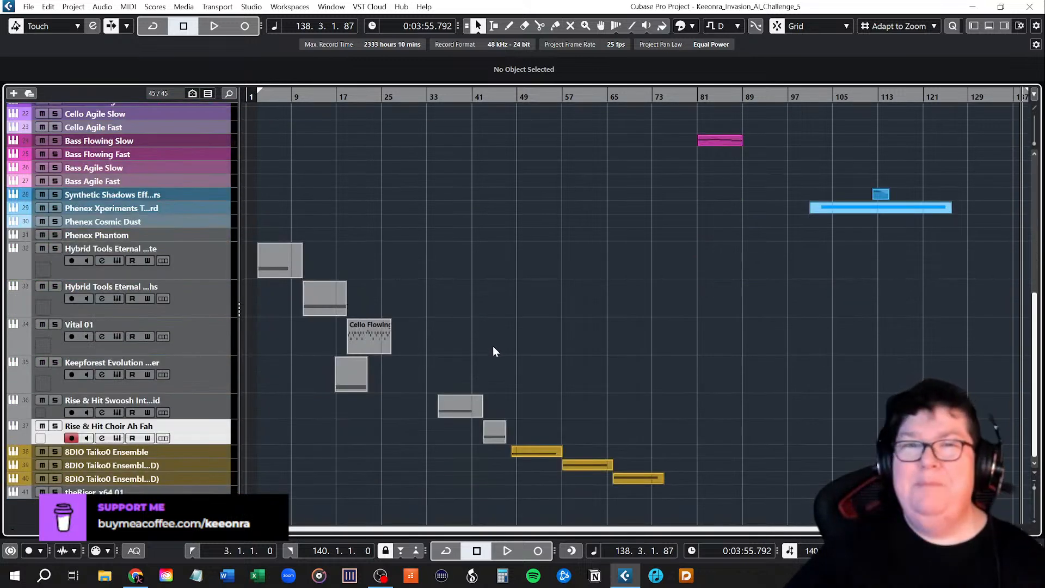
pyautogui.scroll(10, 493, 346)
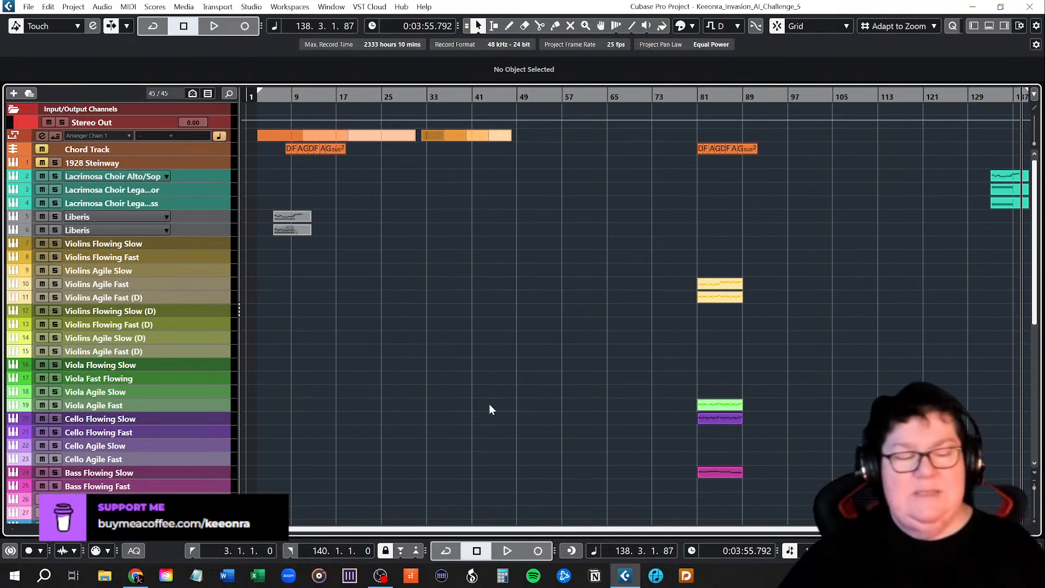
pyautogui.hscroll(1, 489, 403)
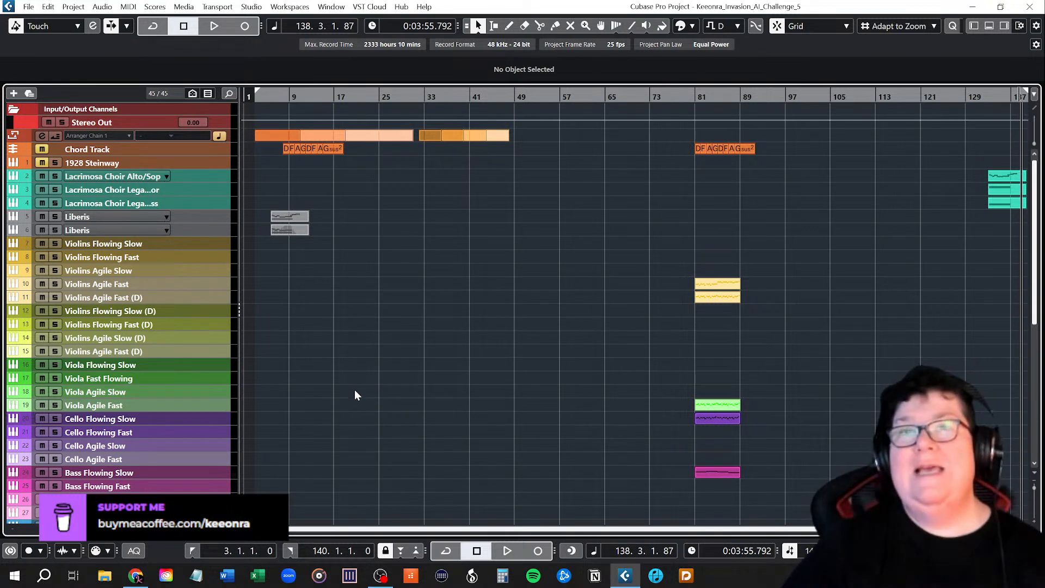
# Step: Enlarge the theRiser_x64 01 track, open its instrument, and place the plug-in window over the arrangement area
pyautogui.scroll(-3, 328, 391)
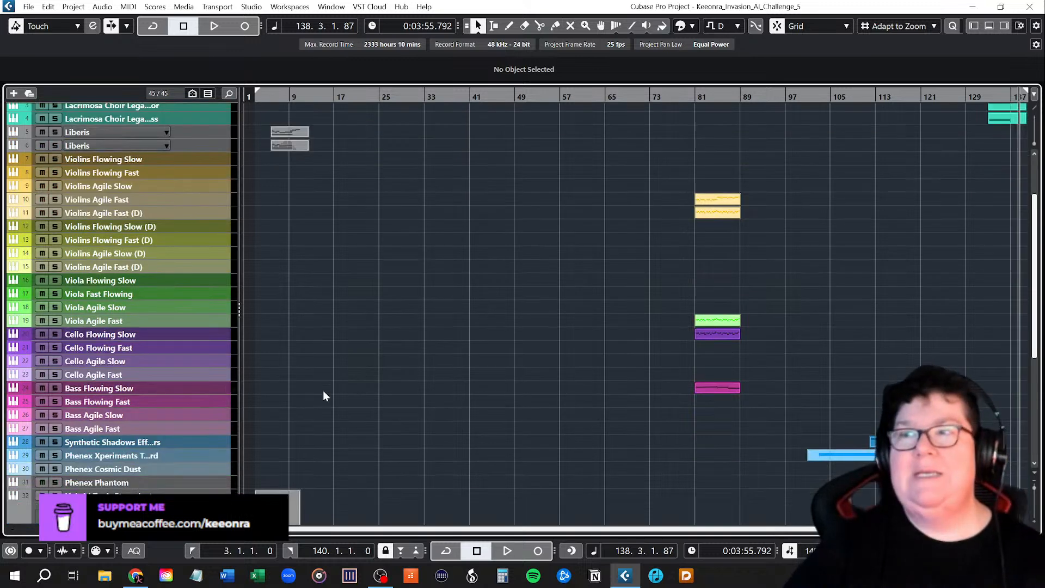
pyautogui.scroll(-9, 323, 396)
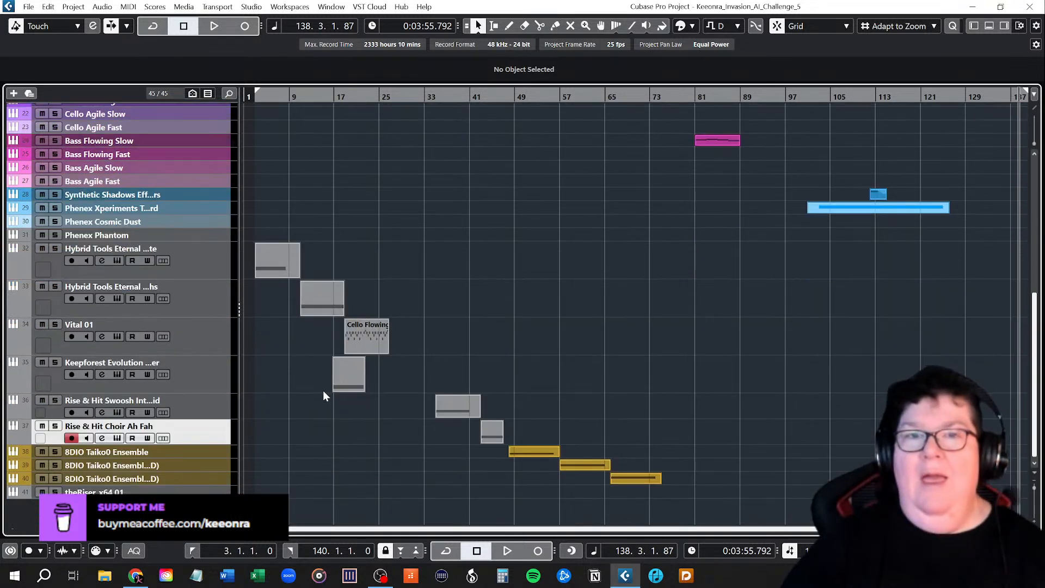
pyautogui.click(183, 494)
pyautogui.moveTo(183, 498); pyautogui.dragTo(183, 524)
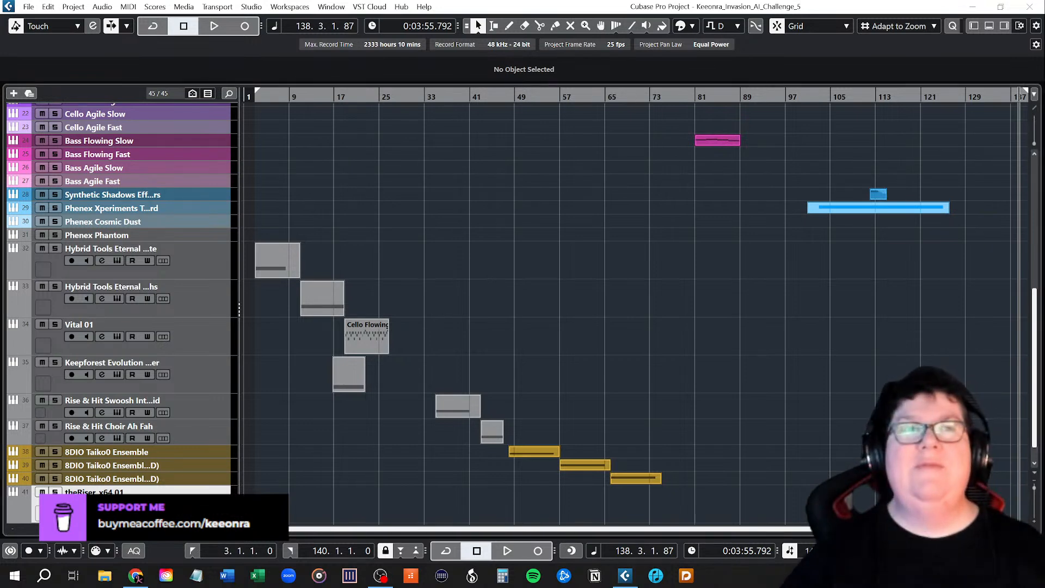
pyautogui.moveTo(81, 216); pyautogui.dragTo(487, 225)
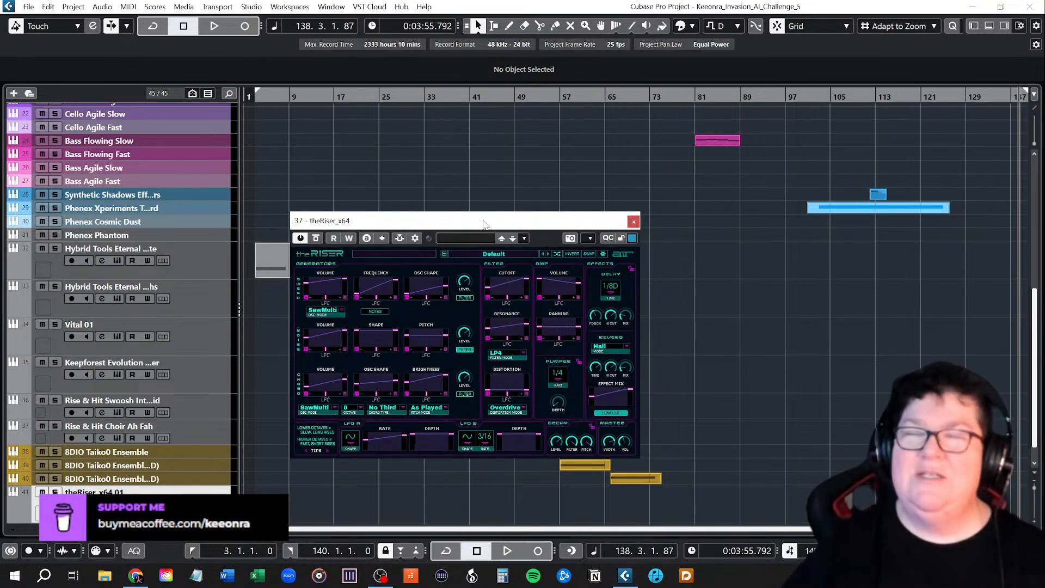
pyautogui.moveTo(492, 229); pyautogui.dragTo(459, 207)
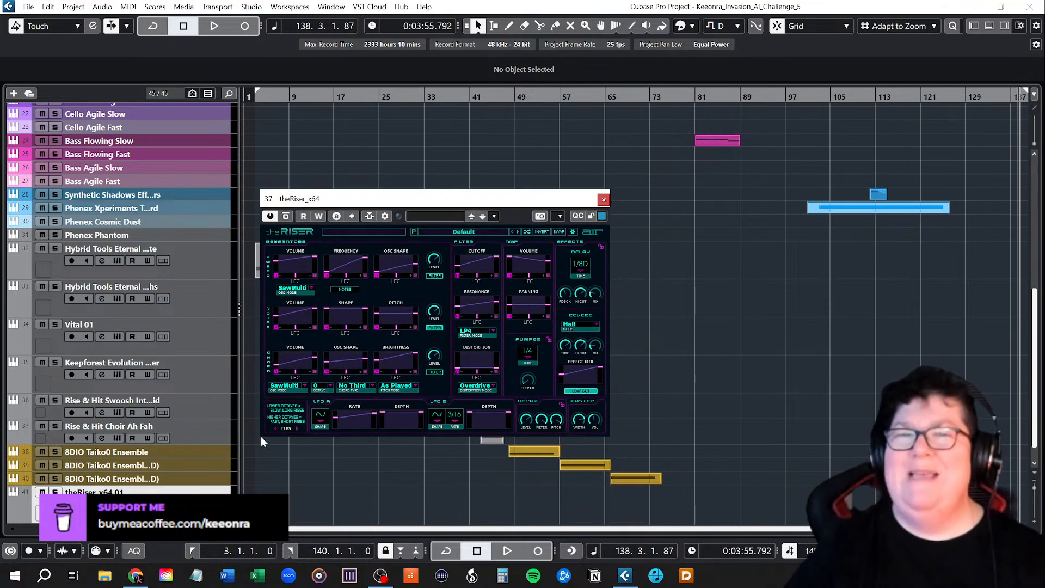
# Step: Browse theRiser's built-in preset categories and close the list without choosing a preset
pyautogui.click(125, 512)
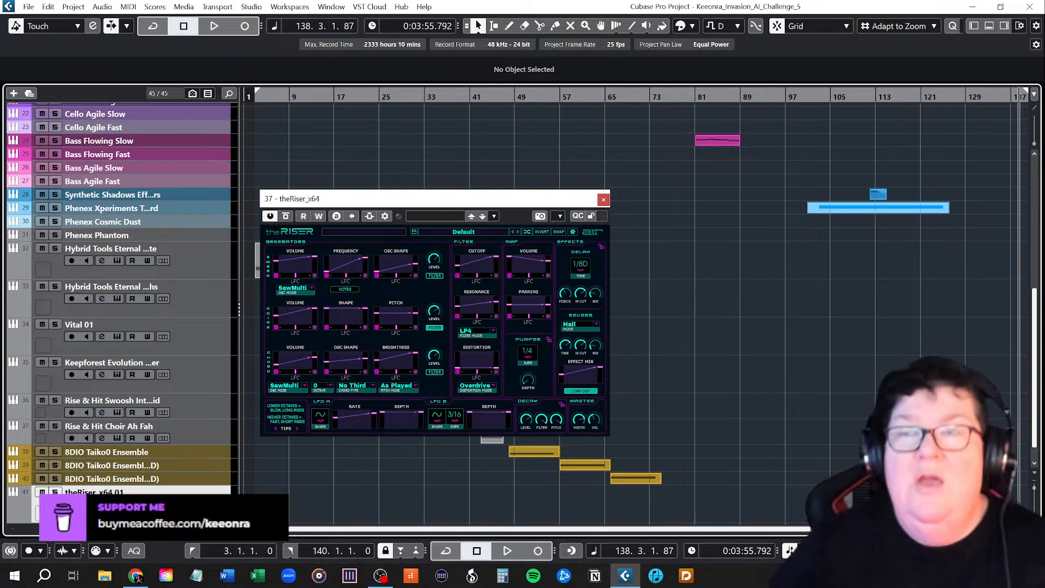
pyautogui.click(492, 231)
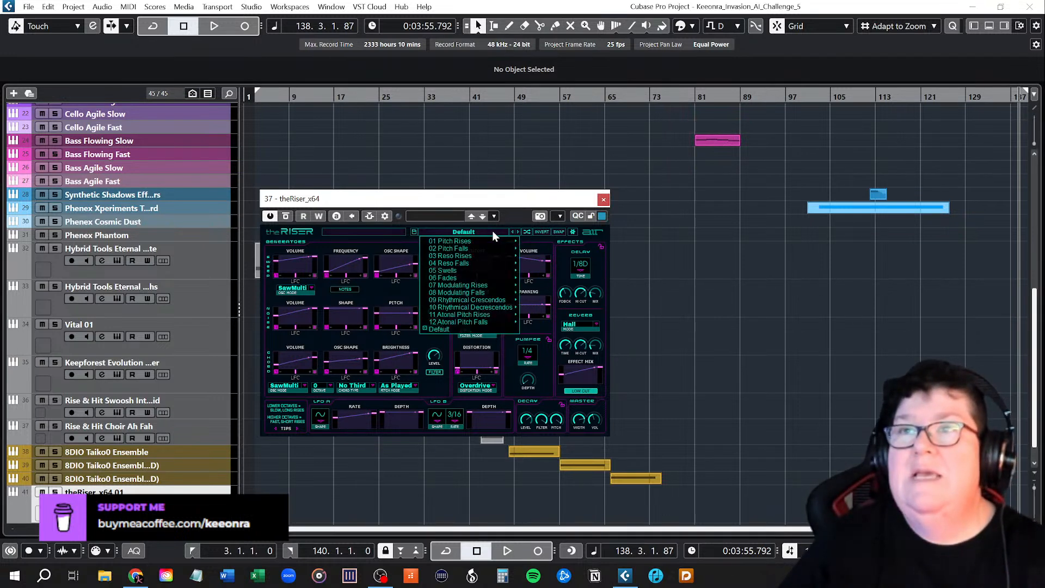
pyautogui.moveTo(484, 242)
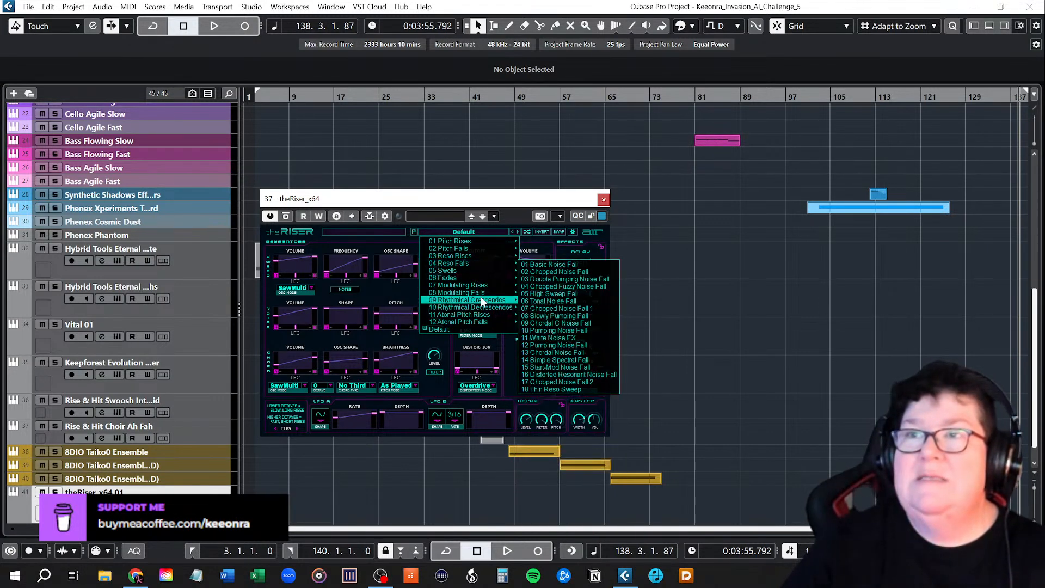
pyautogui.moveTo(478, 293)
pyautogui.click(502, 159)
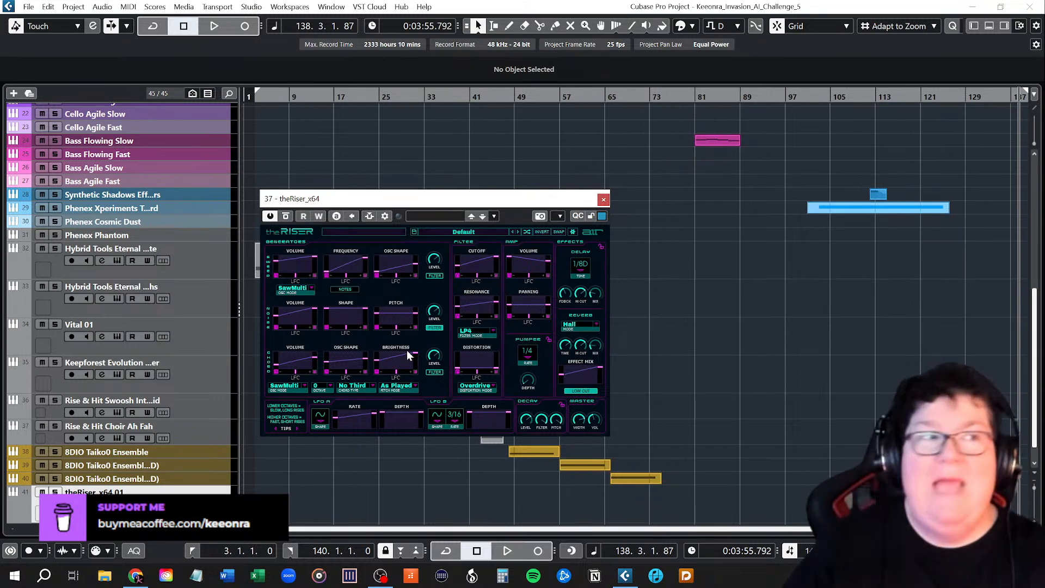
# Step: Check the host's preset browser for theRiser and close it without loading anything
pyautogui.click(443, 215)
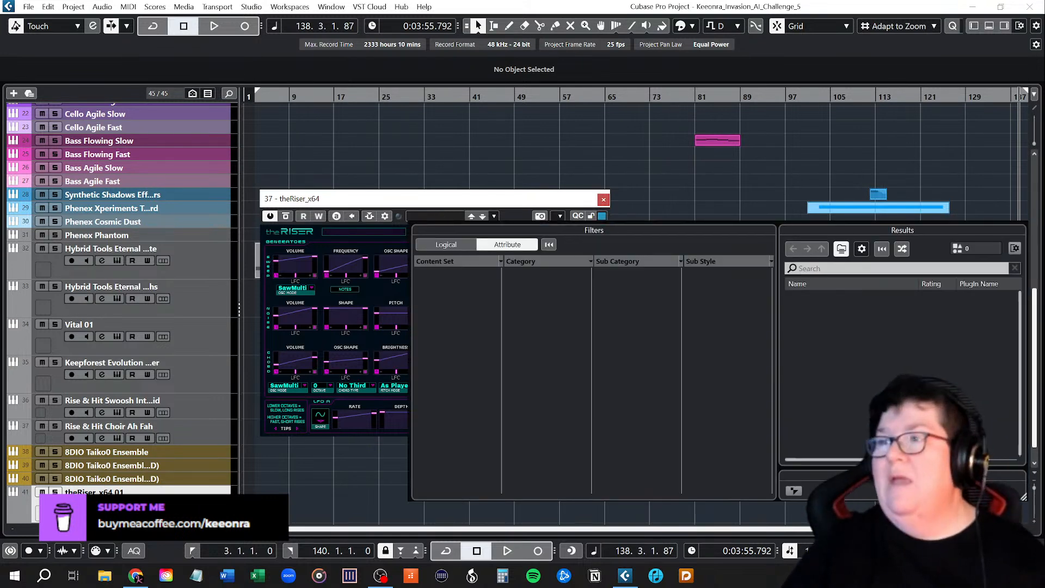
pyautogui.click(748, 190)
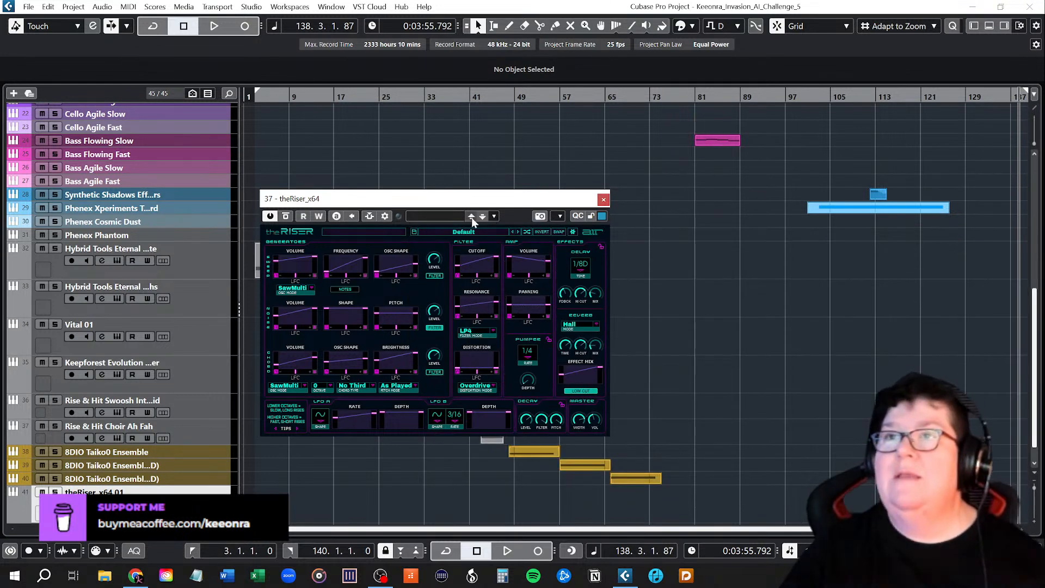
pyautogui.click(452, 216)
pyautogui.click(444, 244)
pyautogui.click(531, 246)
pyautogui.click(947, 208)
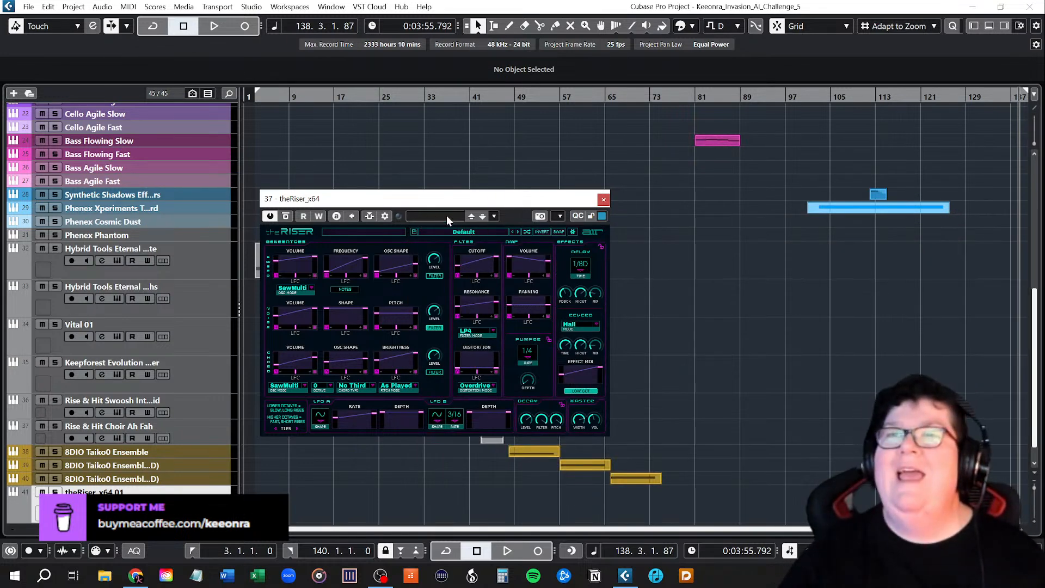
# Step: Look through theRiser's Pitch Rises, Atonal Pitch Falls and Modulating Rises presets, leaving the current one loaded
pyautogui.click(469, 233)
pyautogui.moveTo(467, 239)
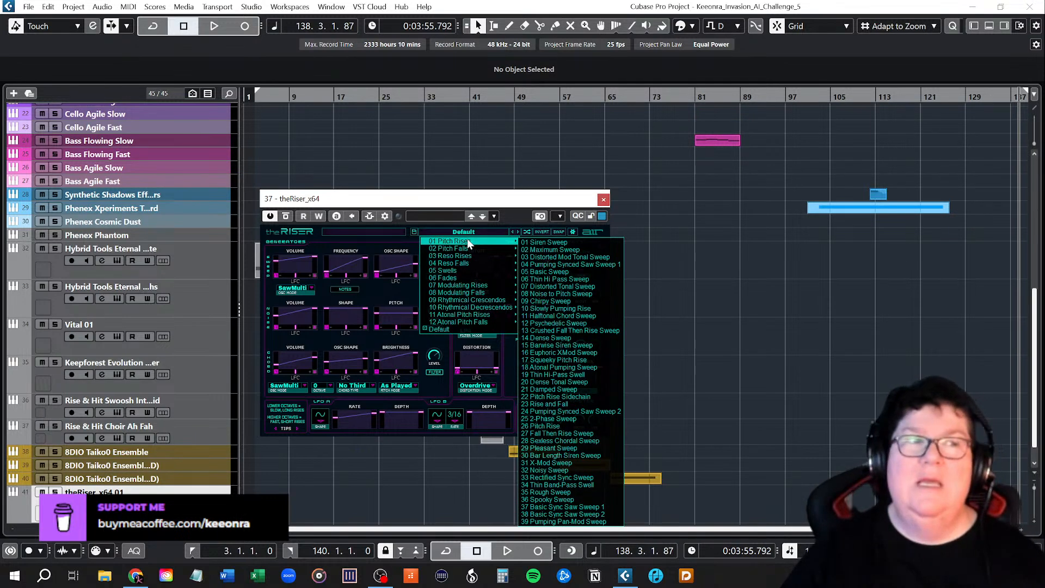
pyautogui.moveTo(458, 309)
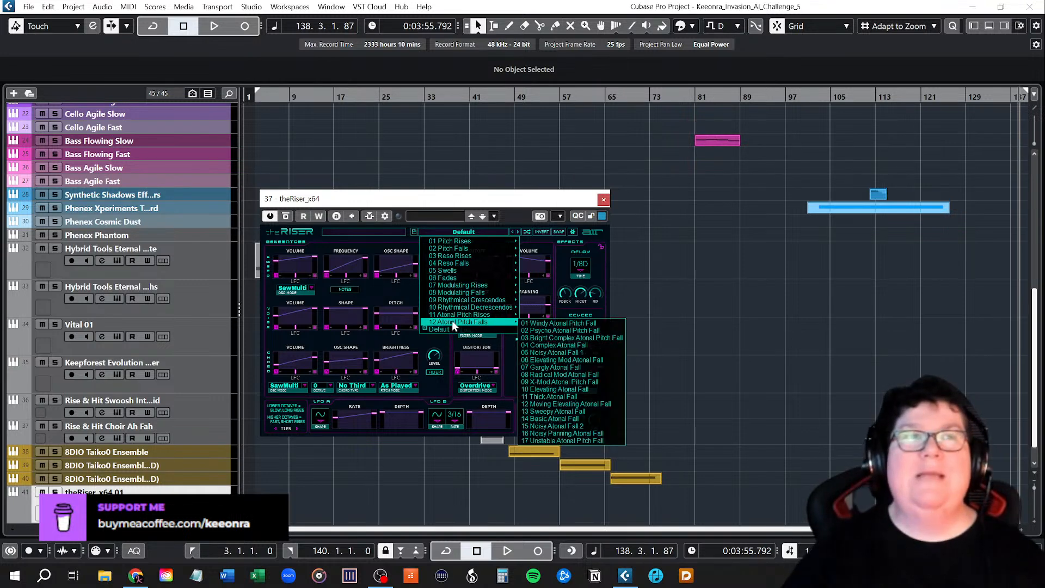
pyautogui.moveTo(458, 287)
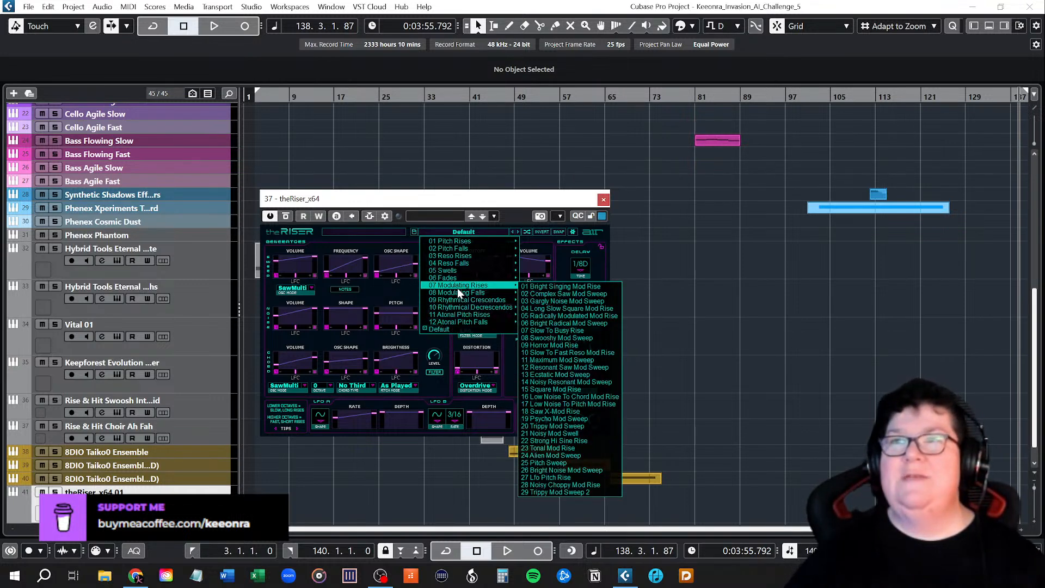
pyautogui.click(444, 215)
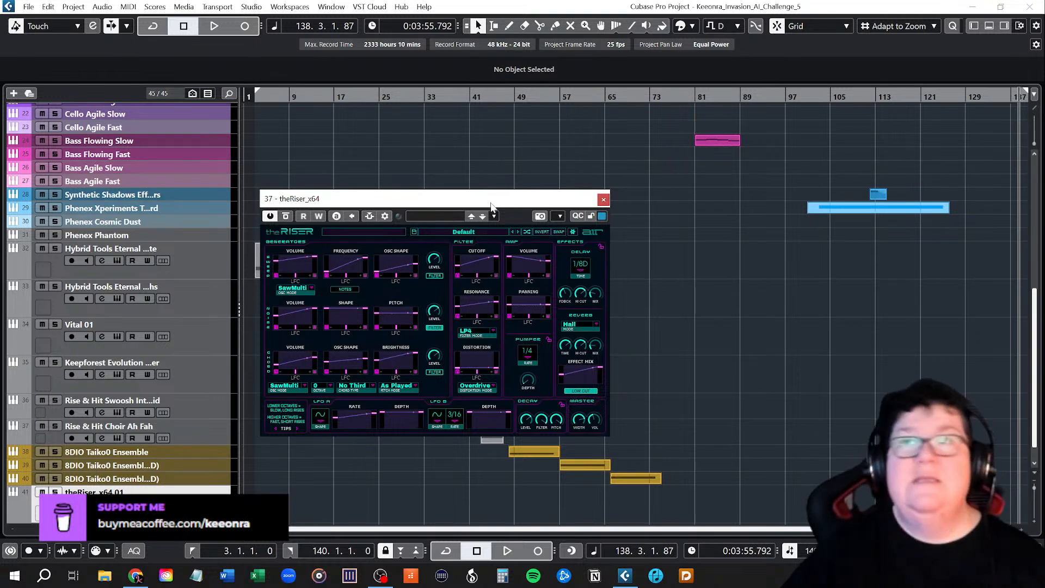
# Step: Load the 09 Chirpy Sweep preset from theRiser's Pitch Rises category
pyautogui.click(478, 232)
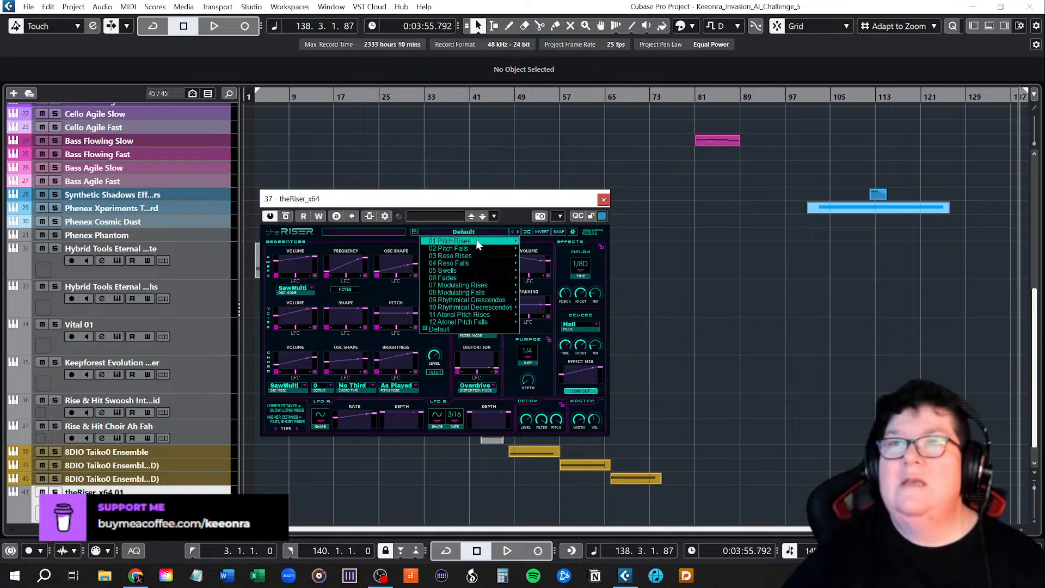
pyautogui.moveTo(485, 244)
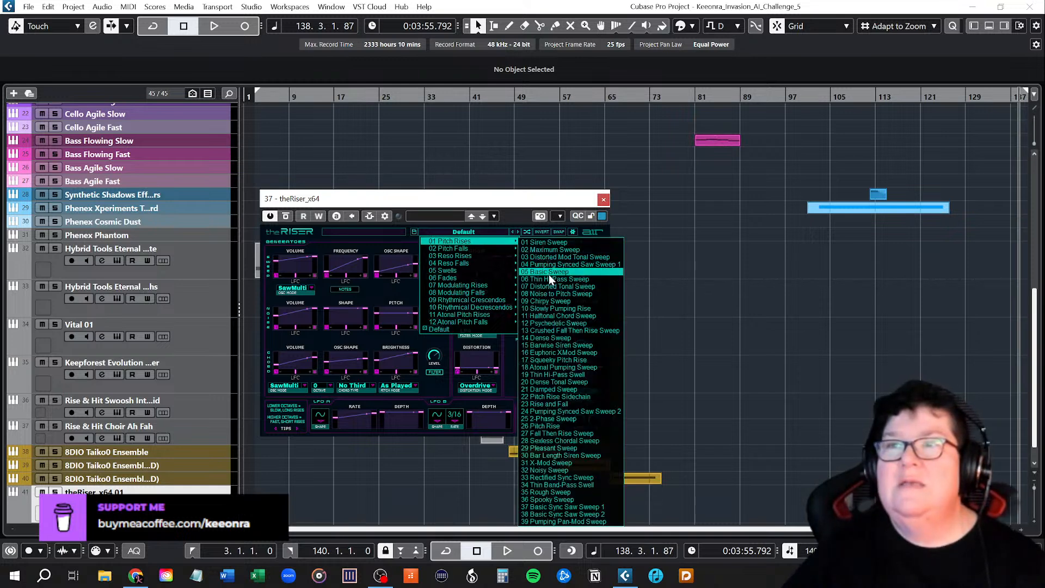
pyautogui.click(569, 301)
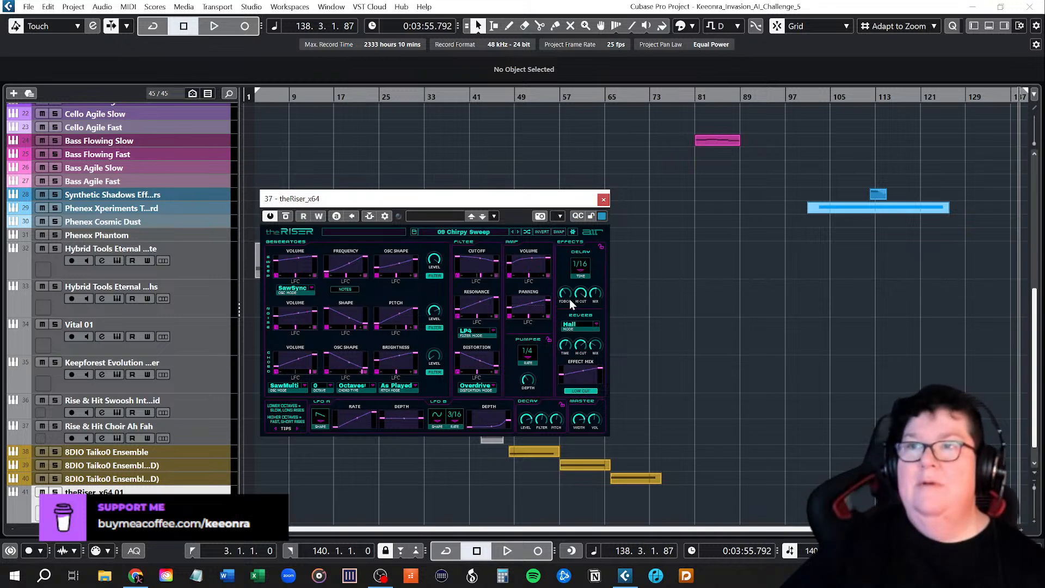
# Step: Load the 01 Bright Singing Mod Rise preset from theRiser's Modulating Rises category
pyautogui.click(498, 230)
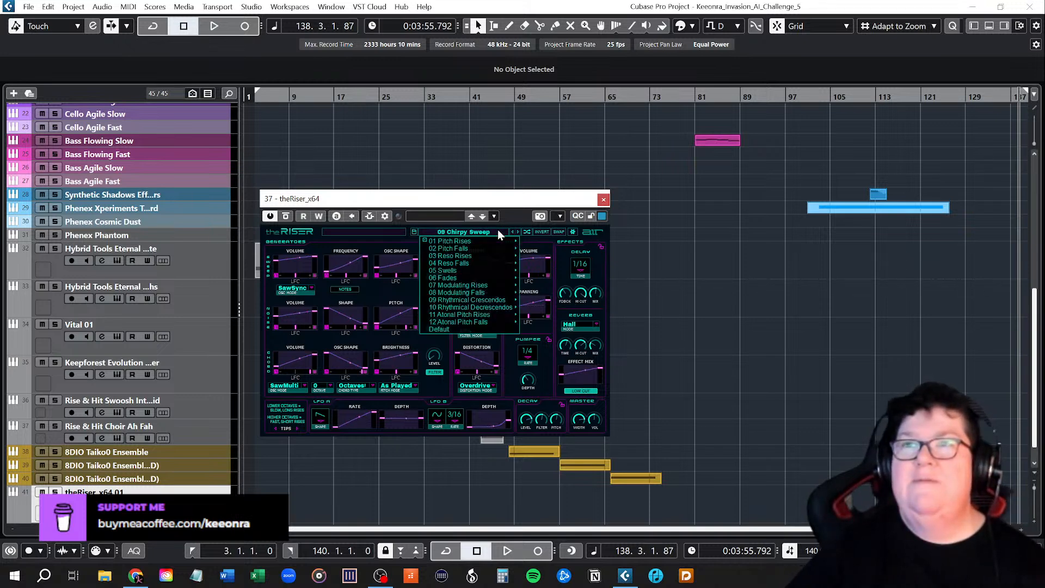
pyautogui.moveTo(487, 263)
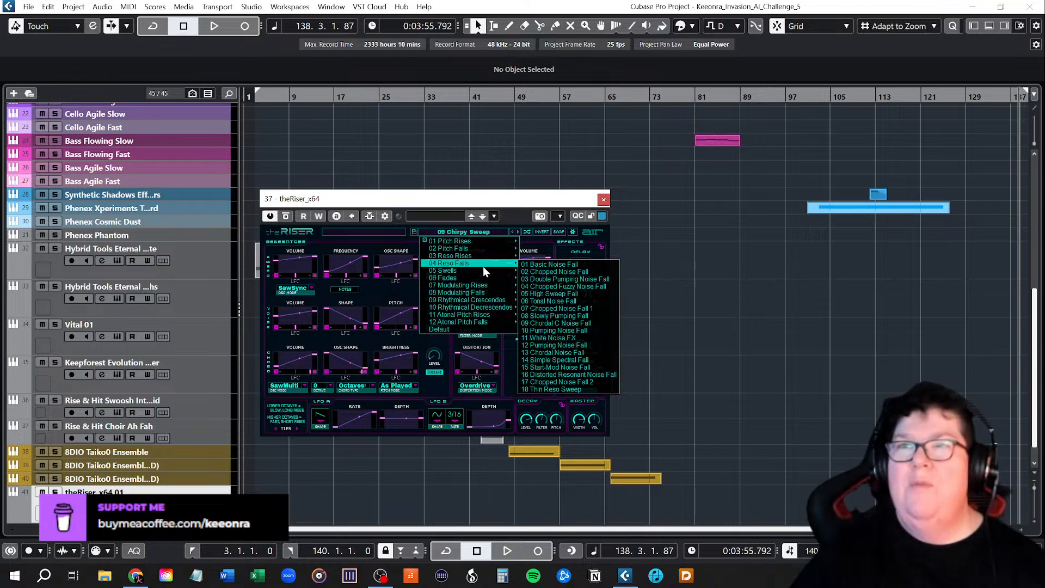
pyautogui.moveTo(488, 285)
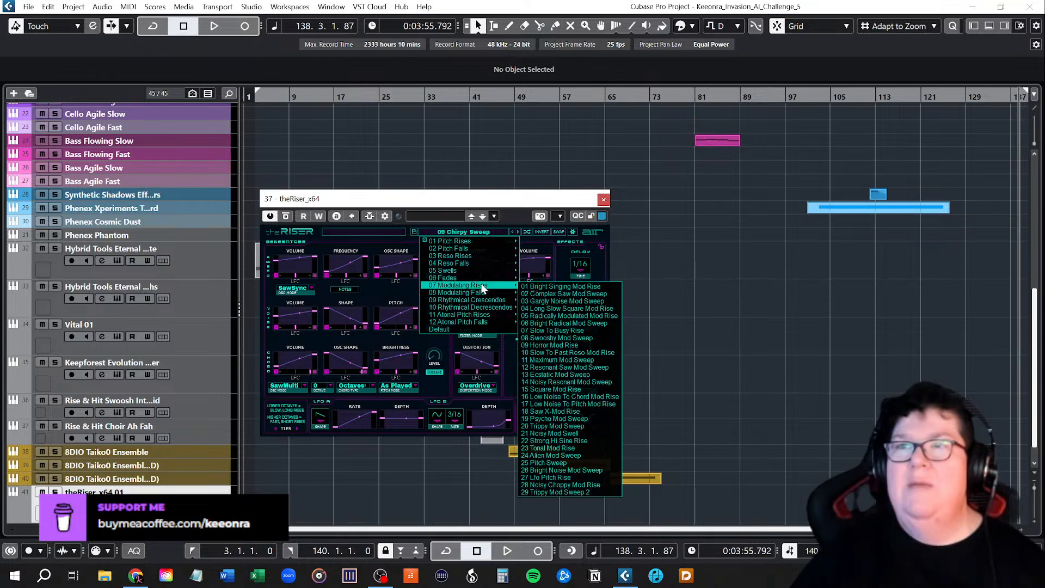
pyautogui.click(533, 287)
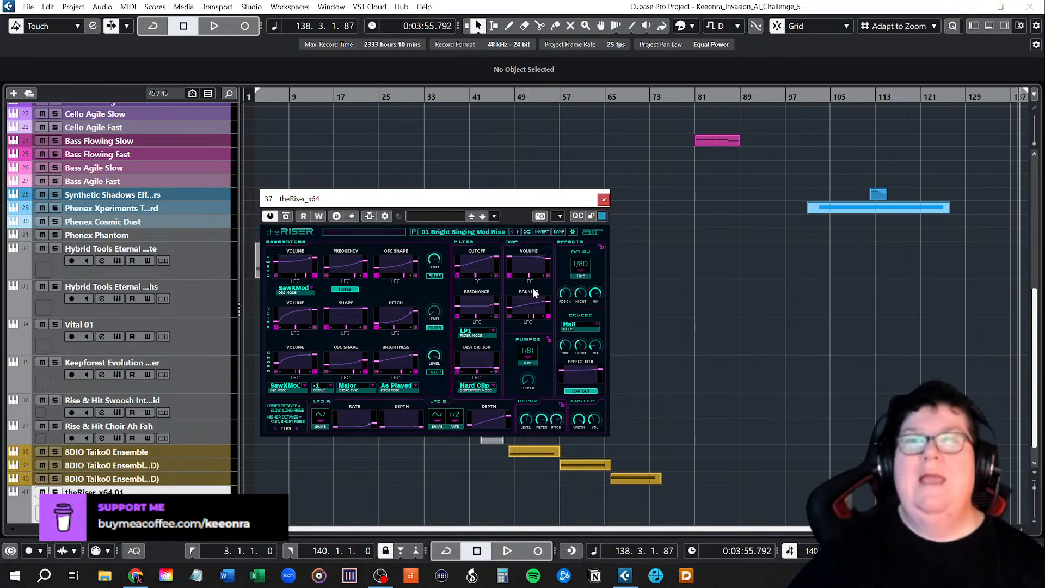
# Step: Load the 02 8th Pitch Rise preset from theRiser's Rhythmical Crescendos category
pyautogui.click(481, 233)
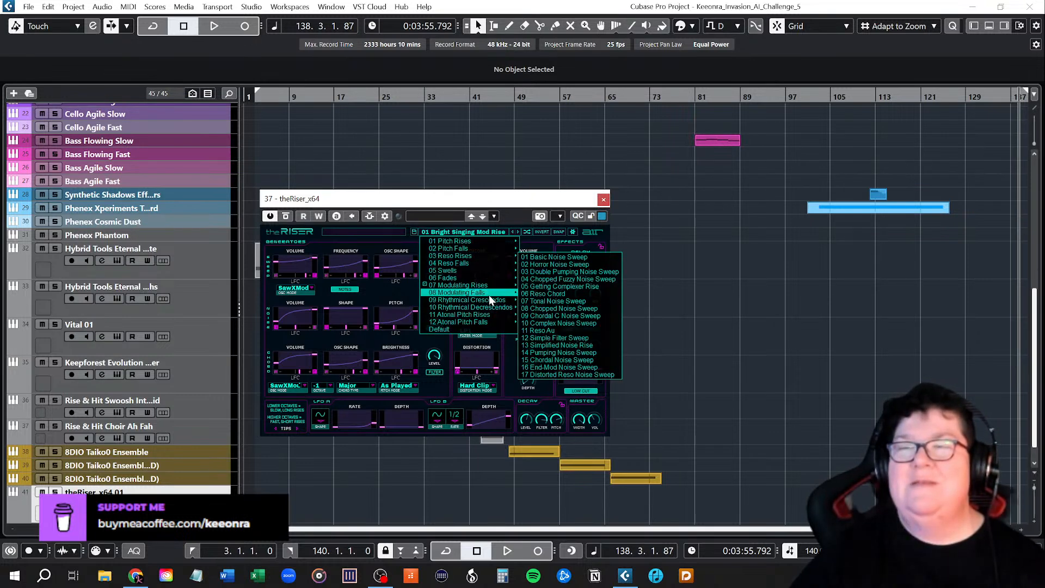
pyautogui.moveTo(490, 301)
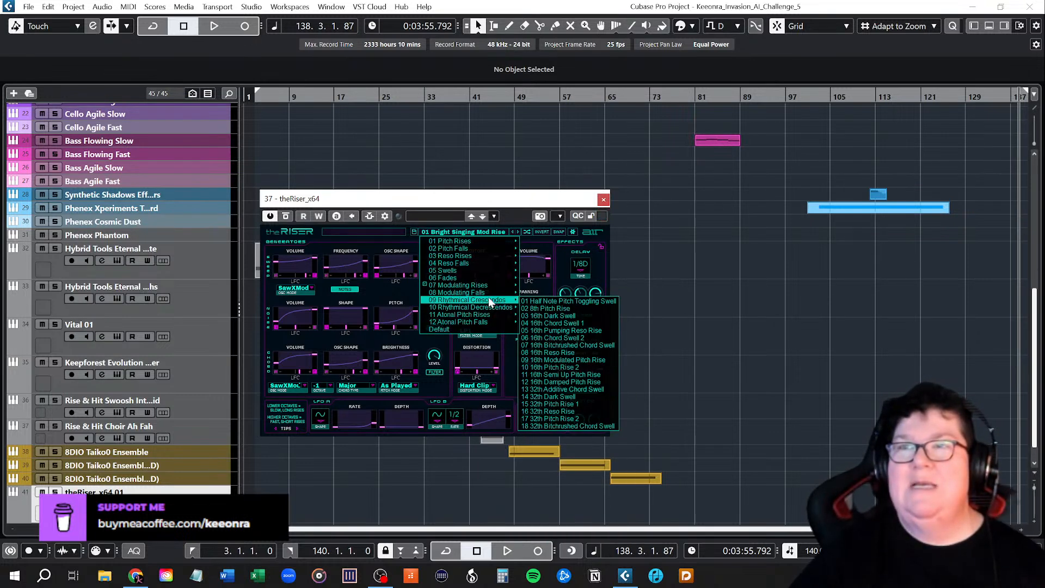
pyautogui.click(544, 308)
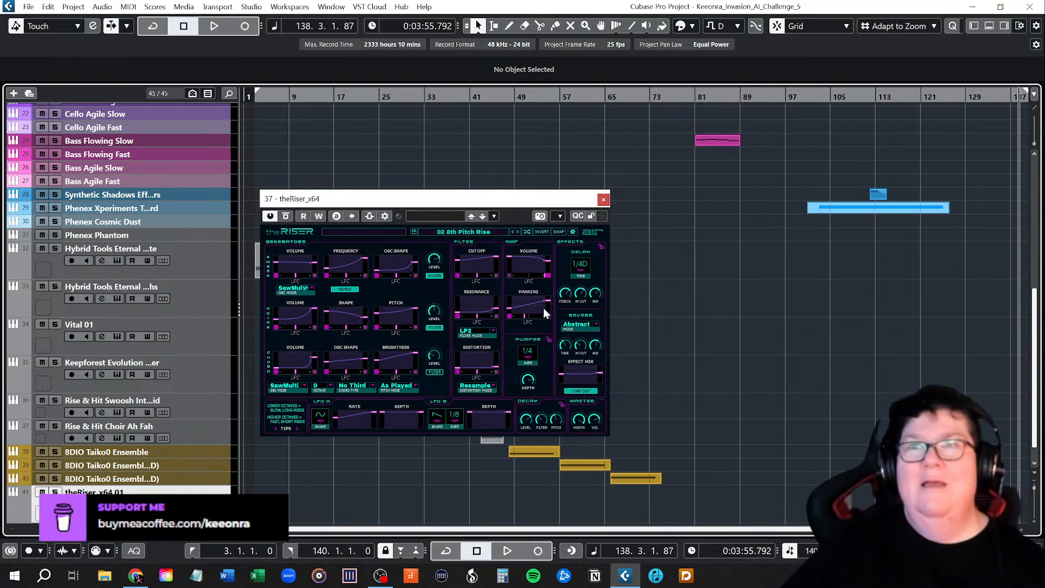
# Step: Set theRiser back to its Default preset and close the plug-in window
pyautogui.click(489, 232)
pyautogui.moveTo(493, 243)
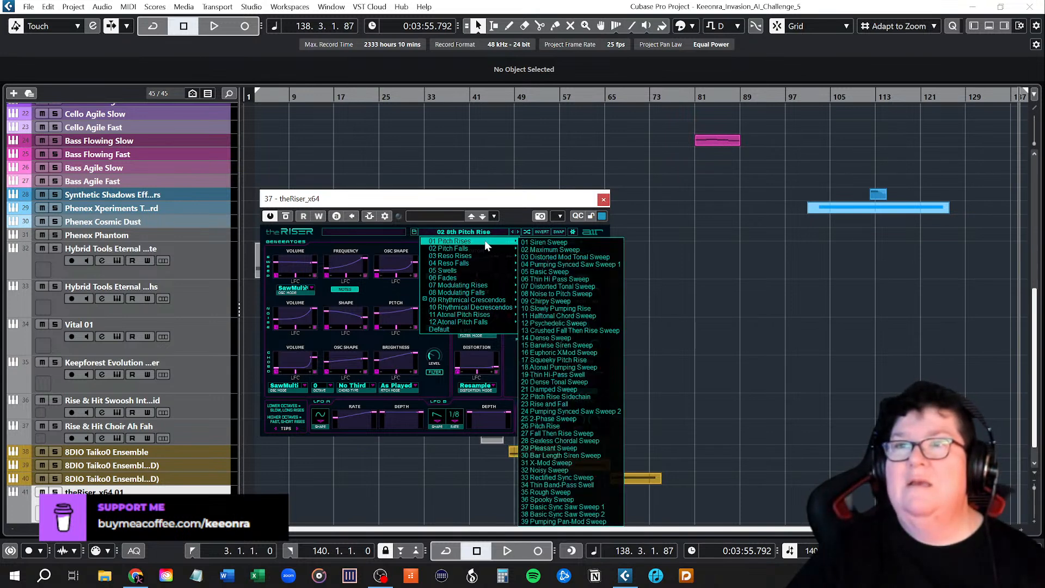
pyautogui.click(450, 329)
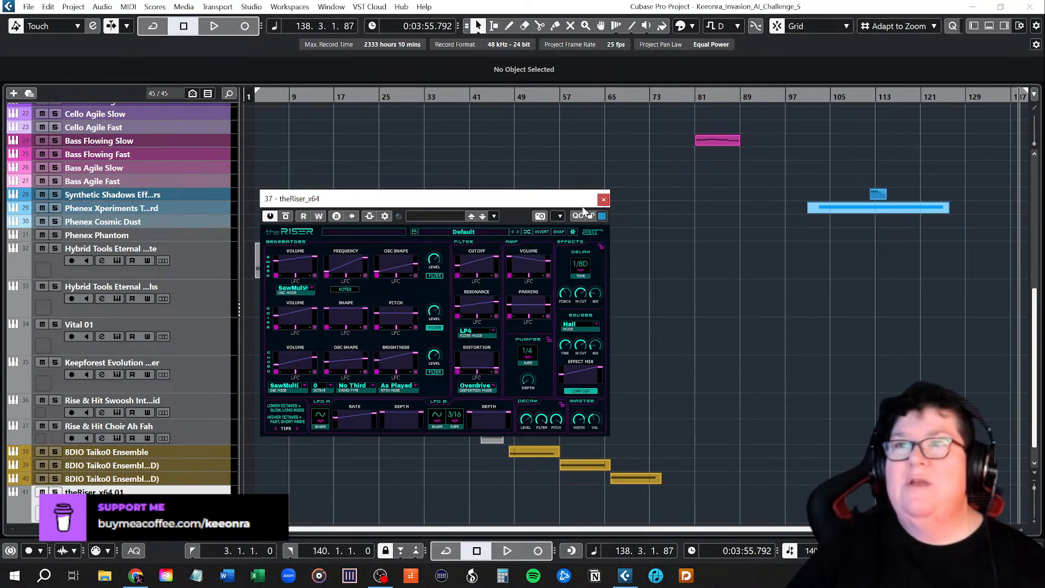
pyautogui.click(604, 200)
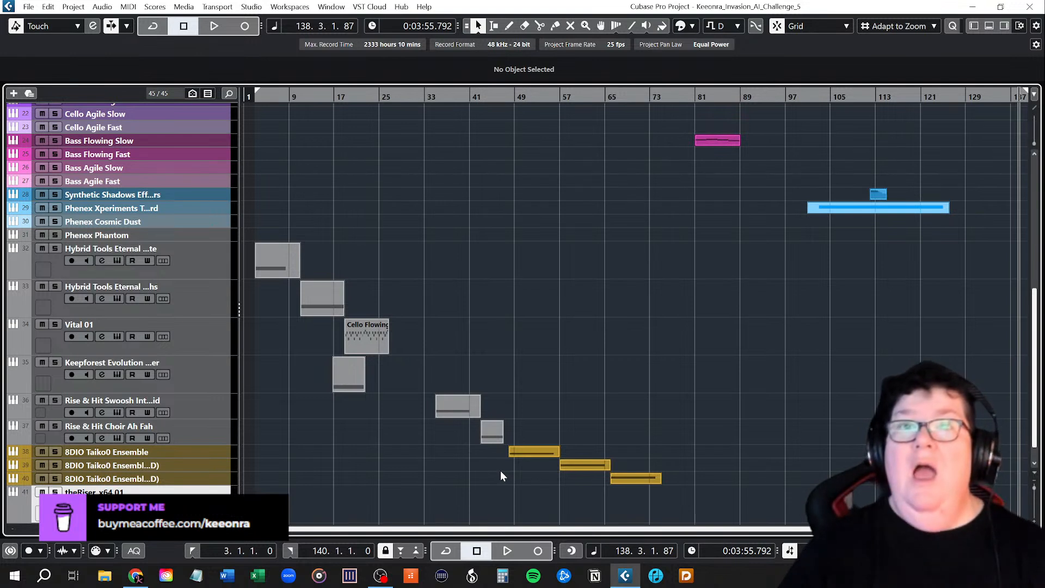
# Step: Apply the Vital 01 track name to its clip and reduce the enlarged tracks to uniform small rows
pyautogui.doubleClick(122, 324)
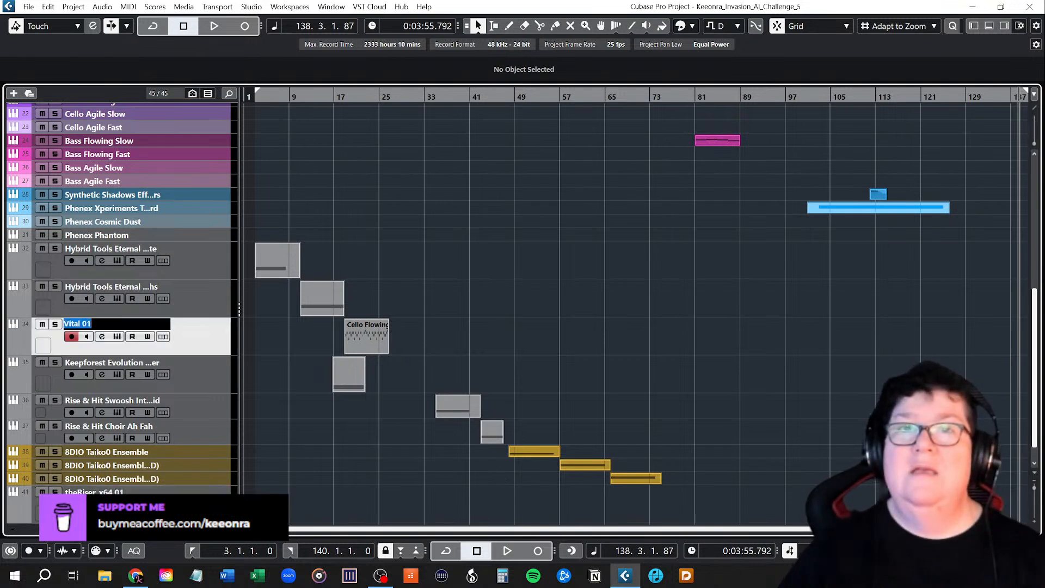
pyautogui.press('Return')
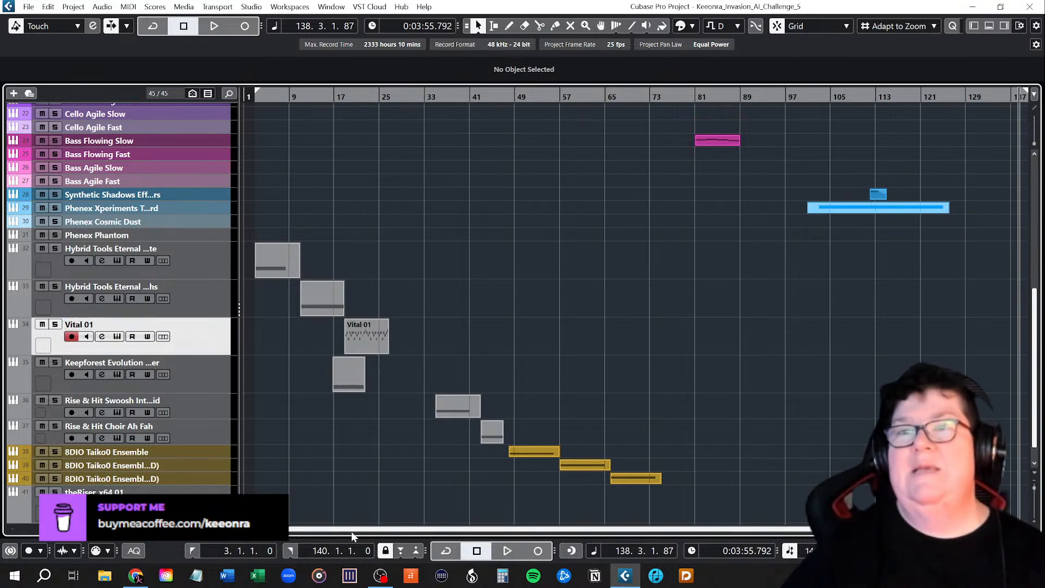
pyautogui.moveTo(354, 529); pyautogui.dragTo(321, 527)
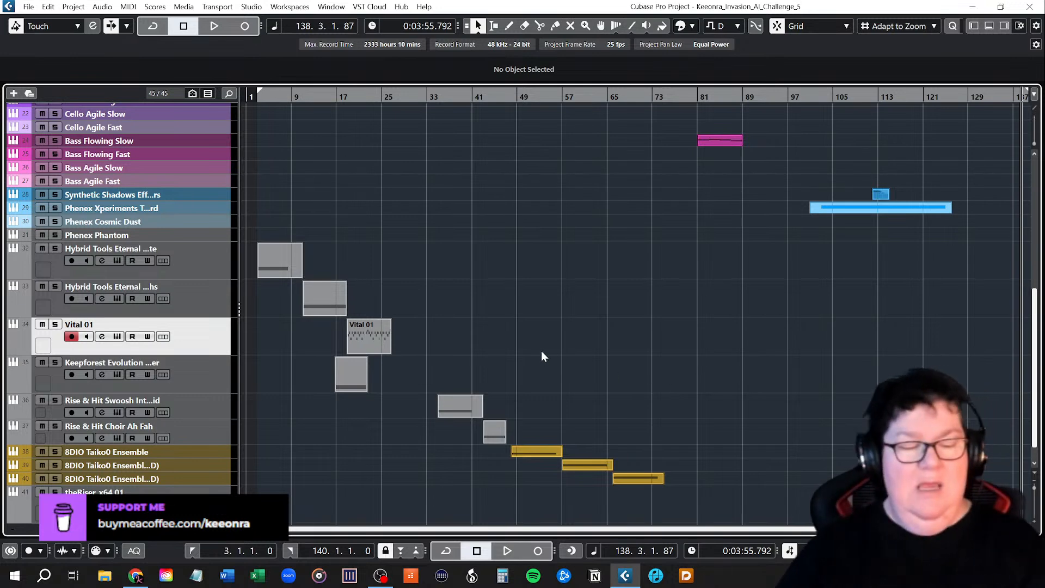
pyautogui.hotkey('shift', 'g')
# Step: Play the arrangement from bar 3 through the Liberis and Hybrid Tools clips, stopping at bar 17
pyautogui.scroll(5, 555, 365)
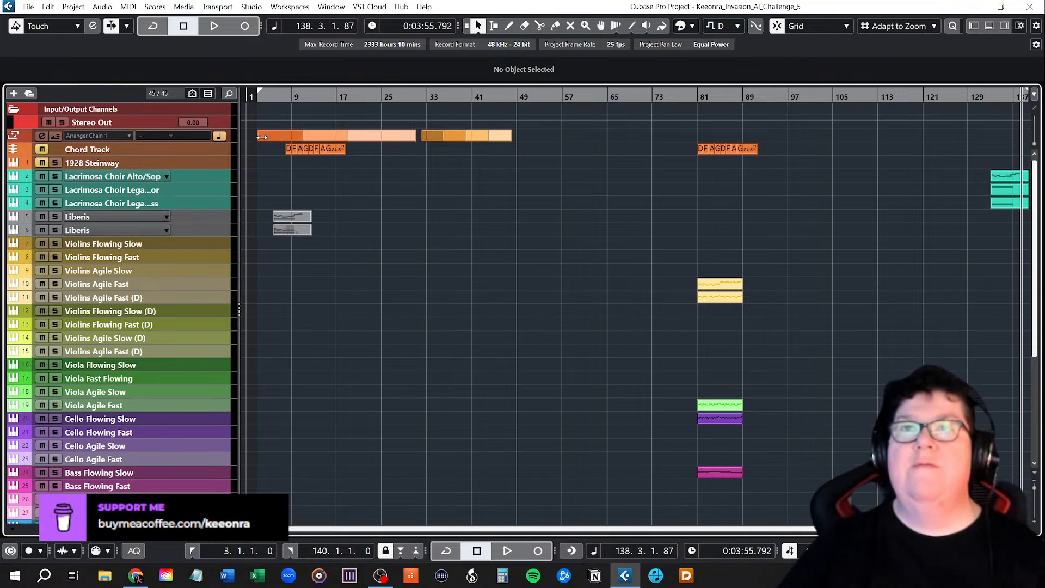
pyautogui.click(256, 95)
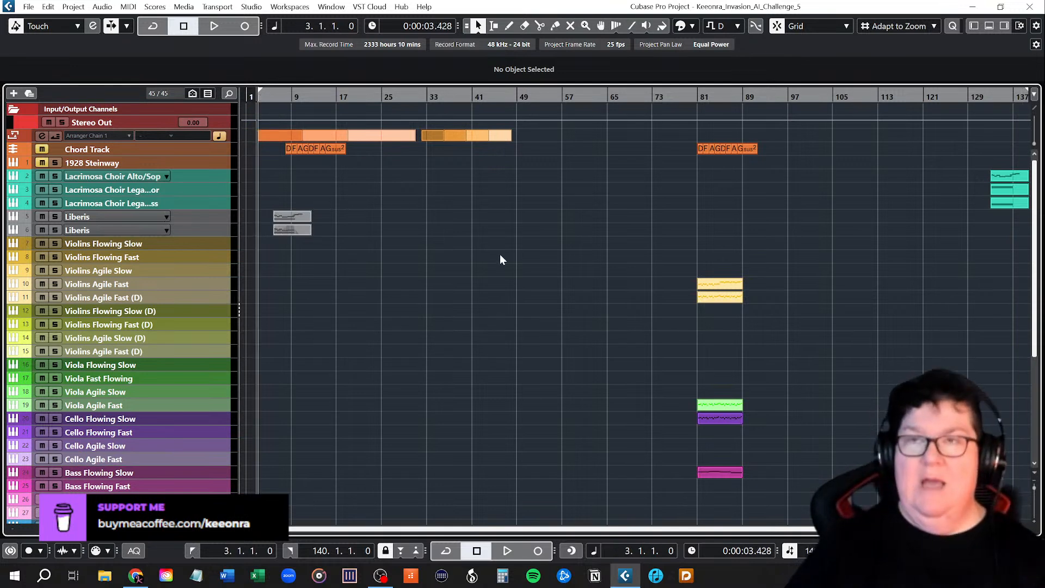
pyautogui.press('space')
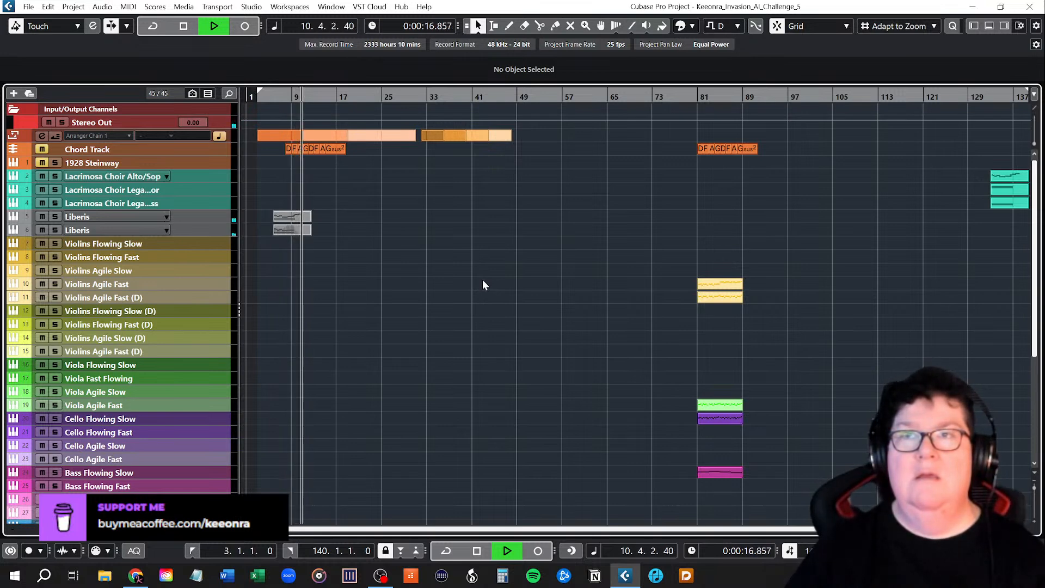
pyautogui.scroll(-5, 531, 387)
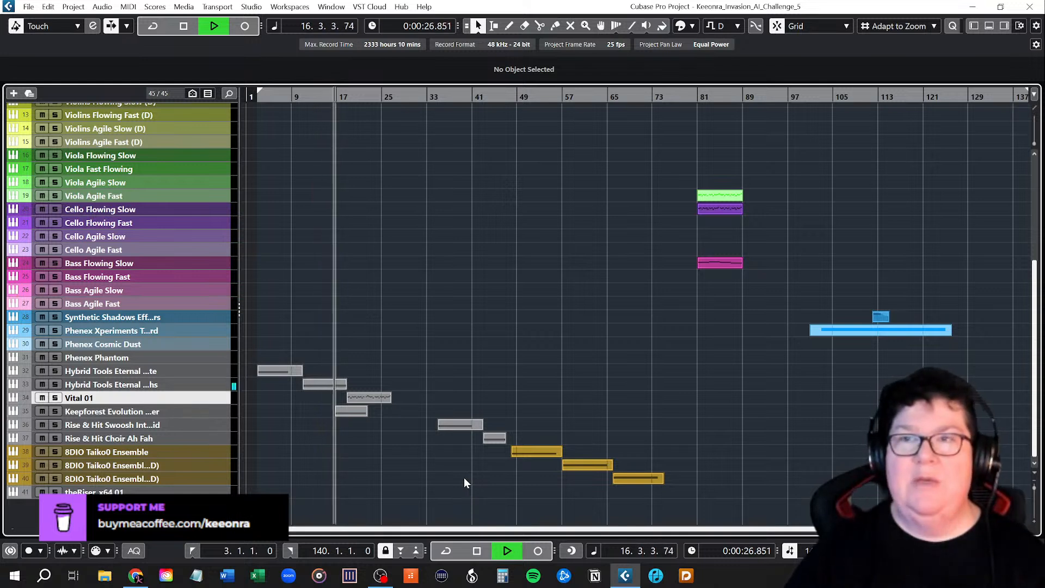
pyautogui.press('space')
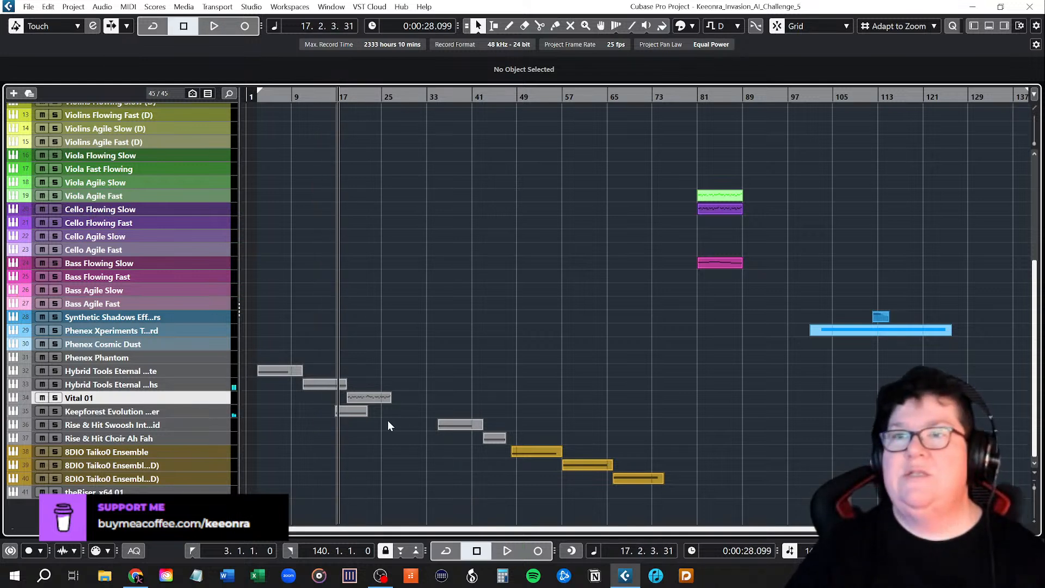
# Step: Move the Vital 01 and Keepforest Evolution clips together eight bars later, so the Keepforest clip starts at about bar 25
pyautogui.moveTo(357, 372); pyautogui.dragTo(399, 412)
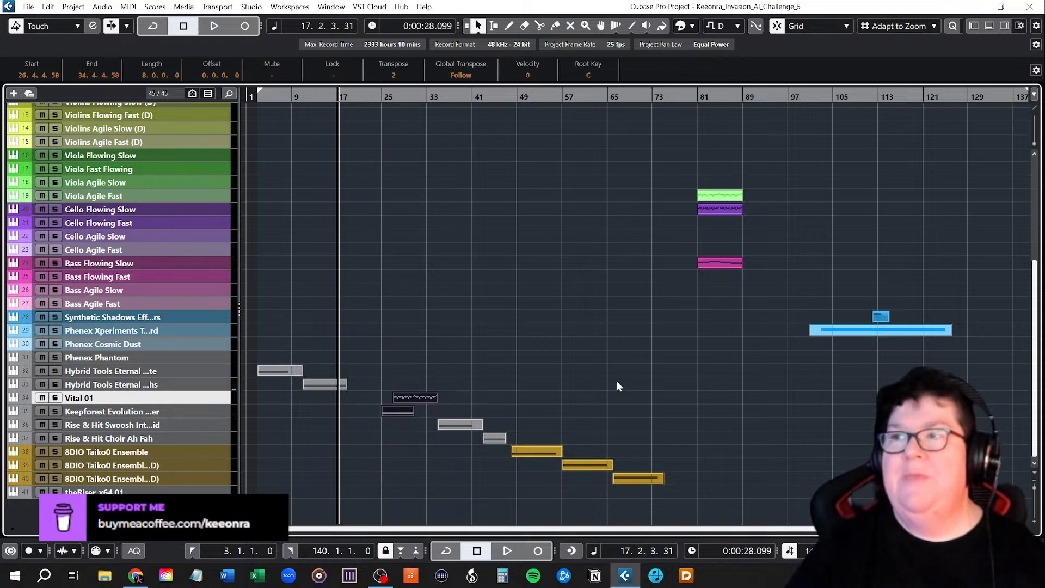
pyautogui.click(654, 385)
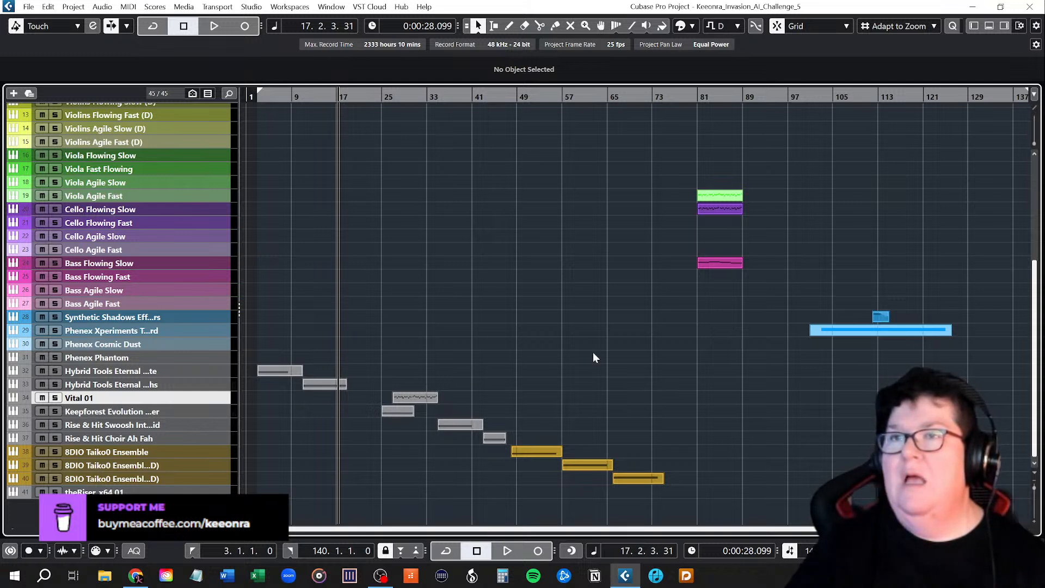
# Step: Move the Synthetic Shadows and Phenex Xperiments clips together to an earlier position, so the Synthetic Shadows clip starts at bar 26
pyautogui.click(880, 316)
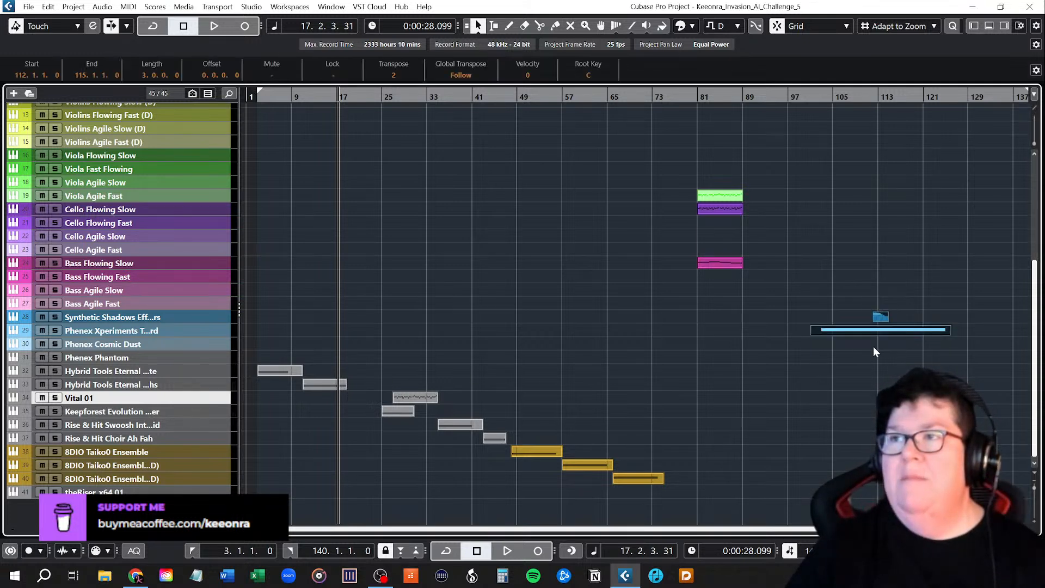
pyautogui.moveTo(828, 331); pyautogui.dragTo(389, 338)
pyautogui.moveTo(370, 338); pyautogui.dragTo(343, 334)
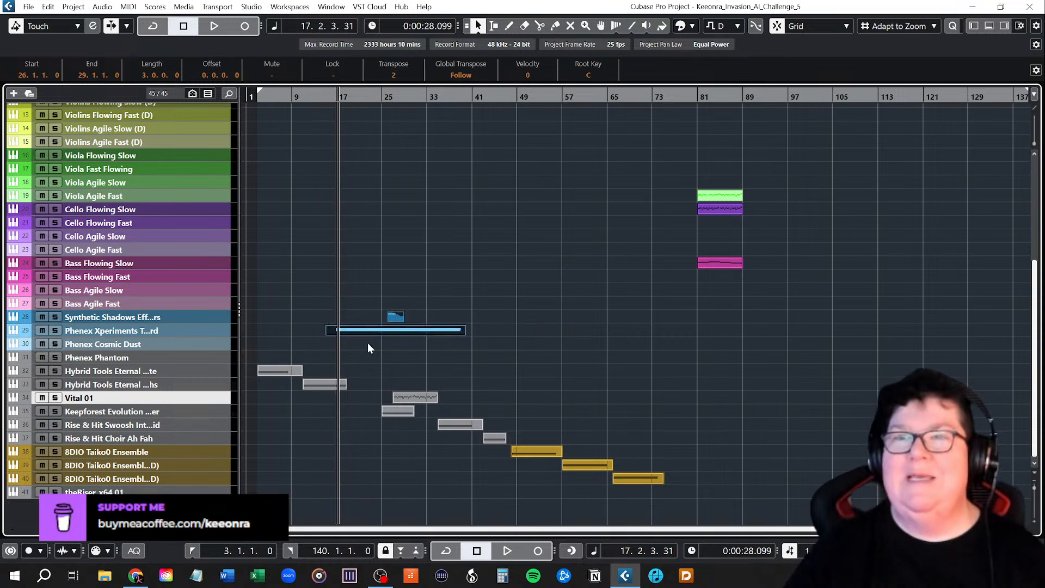
# Step: Extend the Hybrid Tools Eternal Darkness From Depths clip to bar 41 and lengthen its D2 note to end at bar 37
pyautogui.click(318, 383)
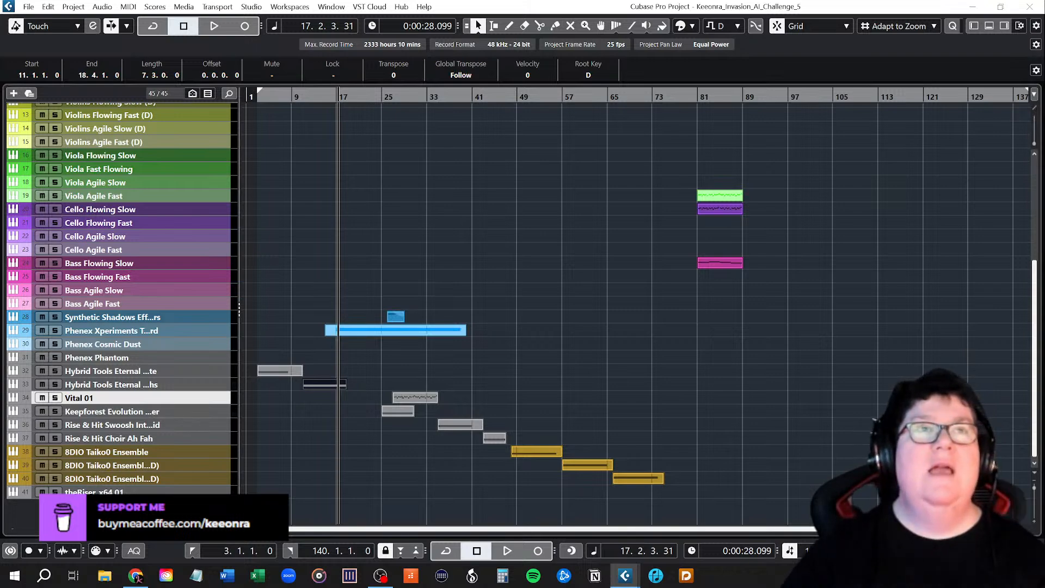
pyautogui.doubleClick(318, 384)
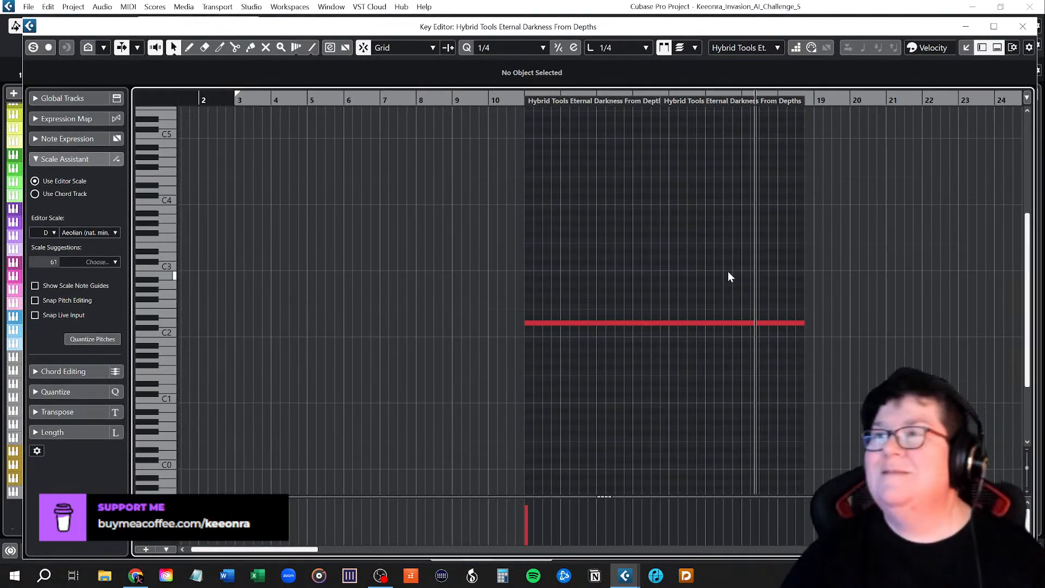
pyautogui.press('g')
pyautogui.press('g')
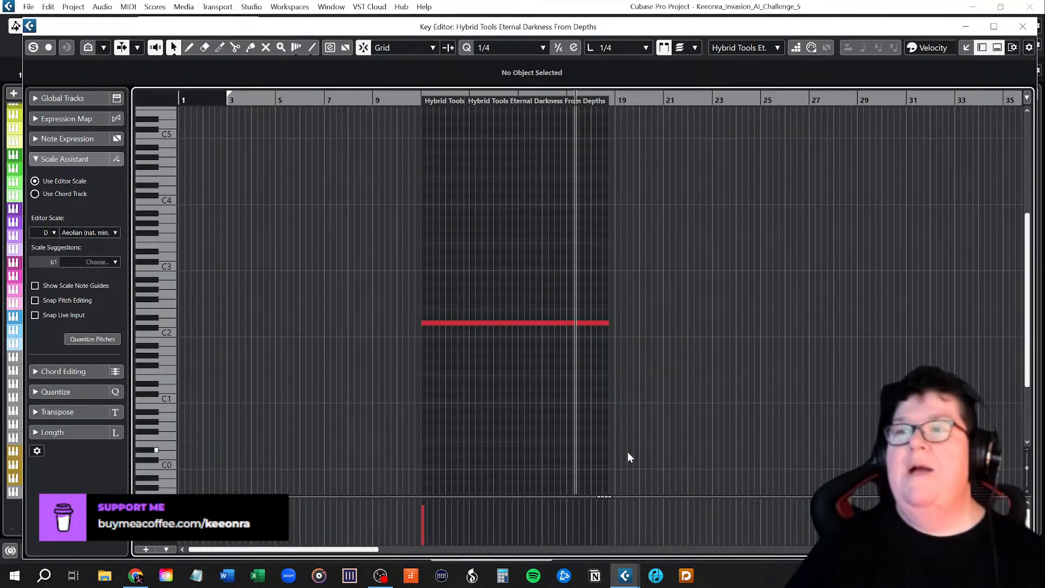
pyautogui.click(1023, 26)
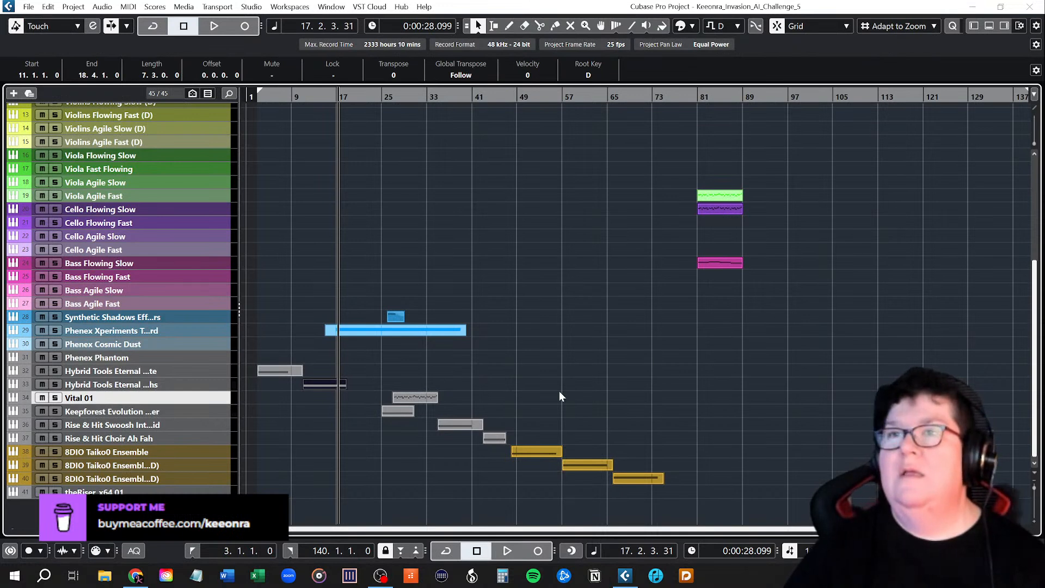
pyautogui.moveTo(344, 386); pyautogui.dragTo(472, 388)
pyautogui.doubleClick(405, 387)
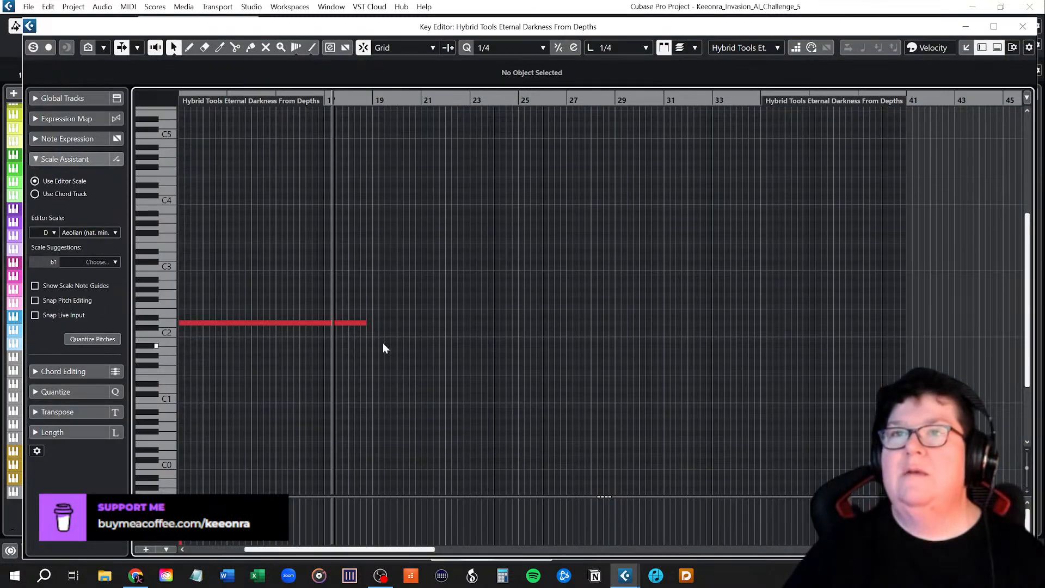
pyautogui.moveTo(364, 323); pyautogui.dragTo(809, 322)
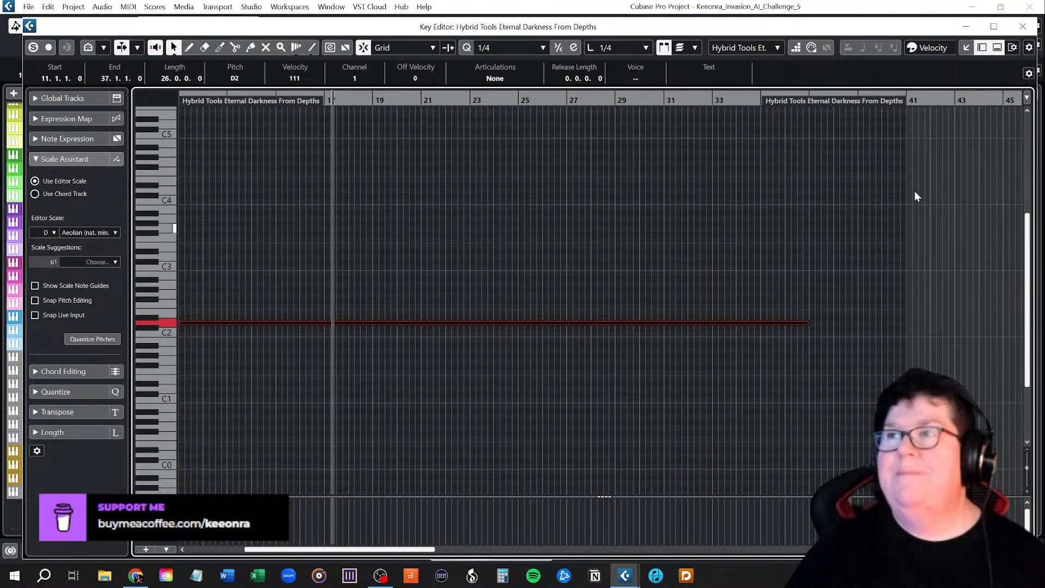
pyautogui.click(1025, 27)
pyautogui.click(609, 387)
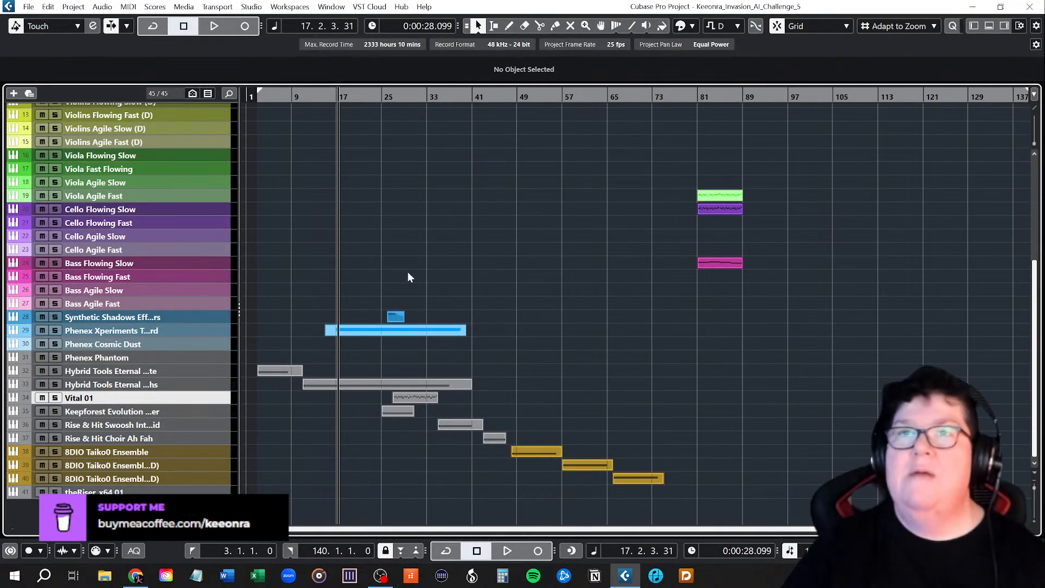
# Step: Trim the empty beginning of the Phenex Xperiments clip so it starts at bar 16
pyautogui.scroll(4, 332, 342)
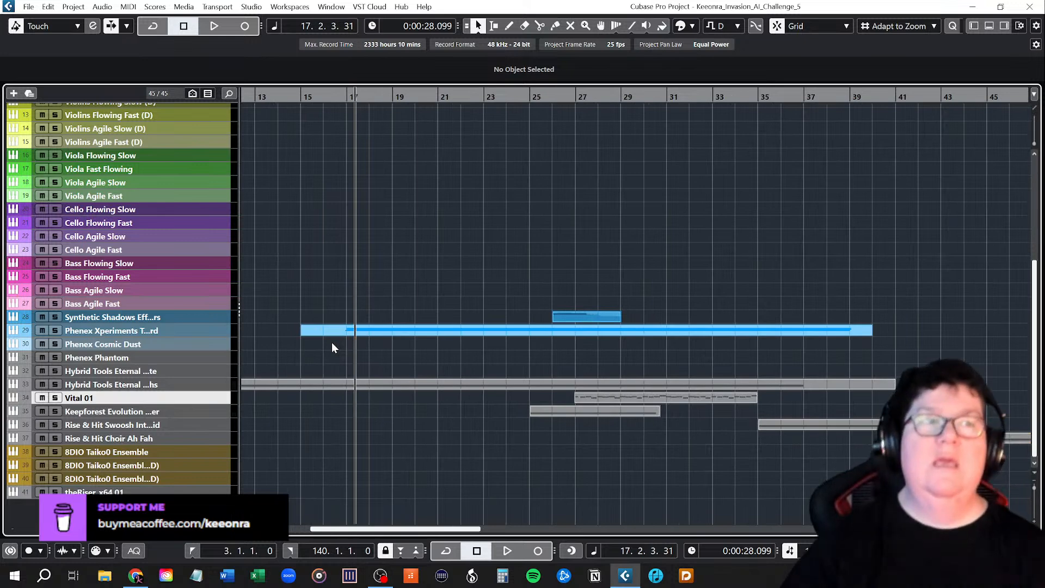
pyautogui.hscroll(-4, 393, 514)
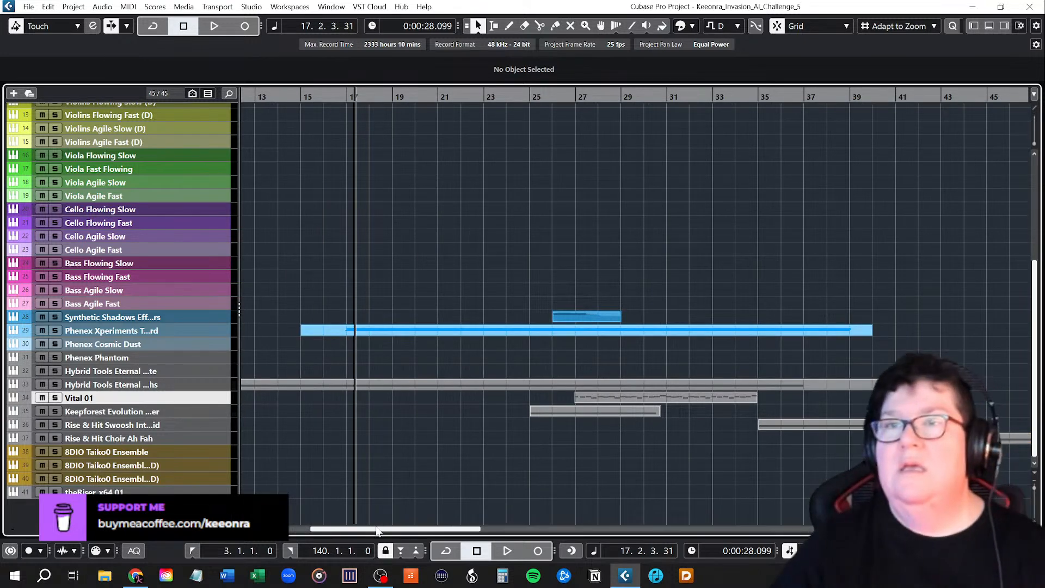
pyautogui.moveTo(403, 331); pyautogui.dragTo(435, 335)
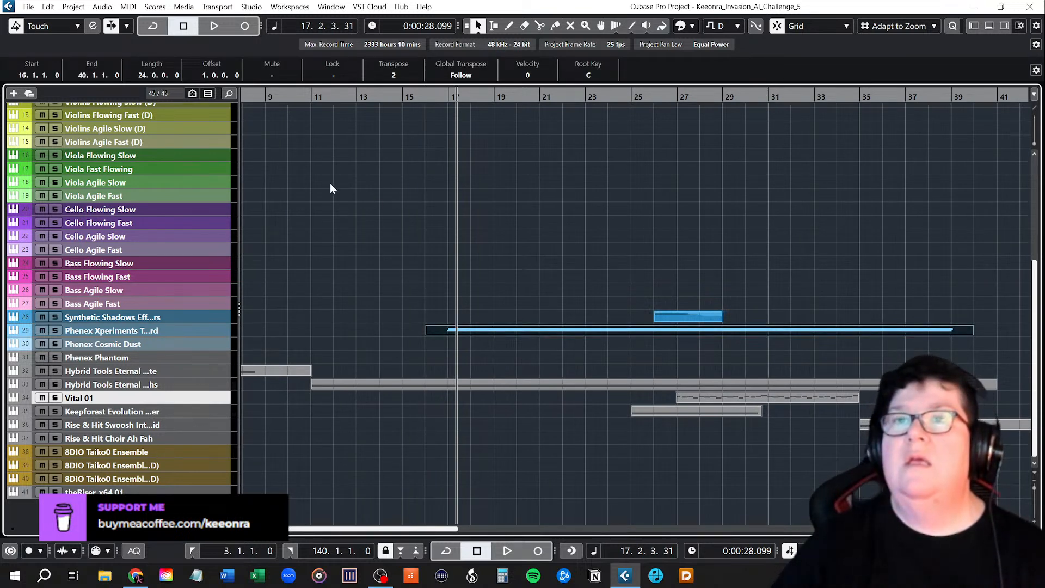
# Step: Play the arrangement from bar 3 through the Hybrid Tools clips into the Phenex Xperiments clip, stopping at bar 22
pyautogui.moveTo(379, 529); pyautogui.dragTo(317, 529)
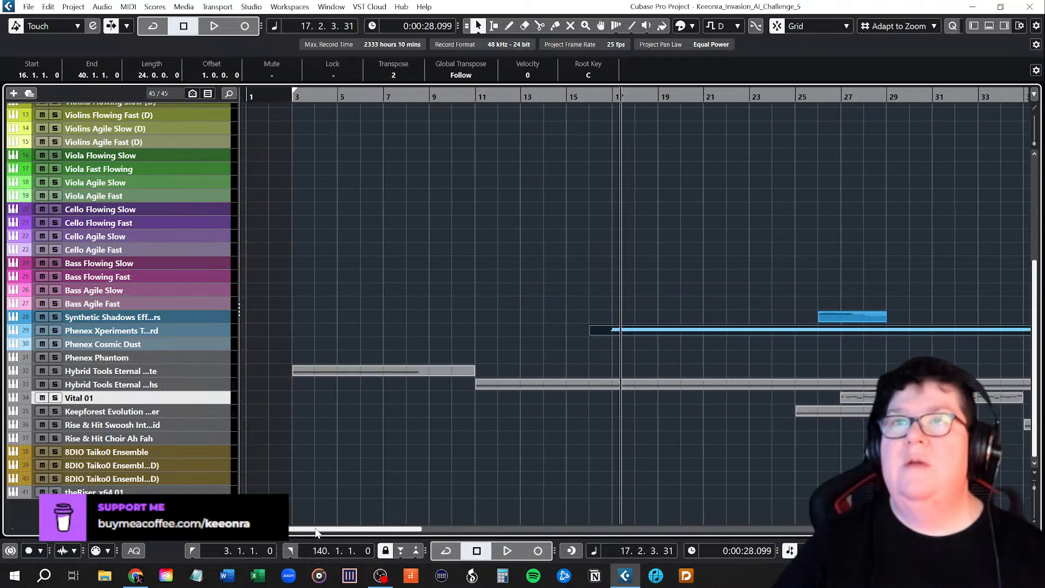
pyautogui.click(293, 95)
pyautogui.press('space')
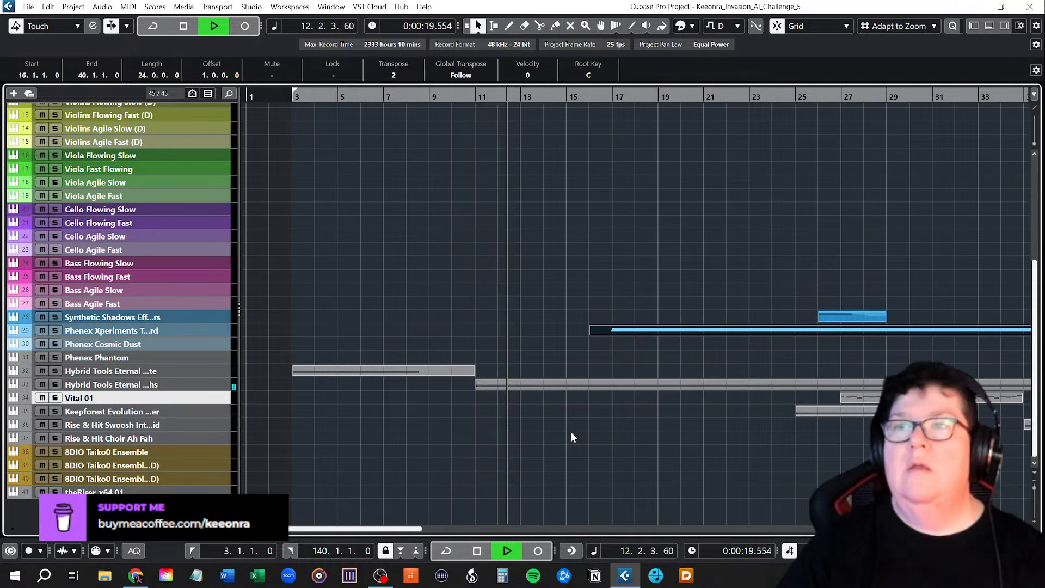
pyautogui.press('g')
pyautogui.press('g')
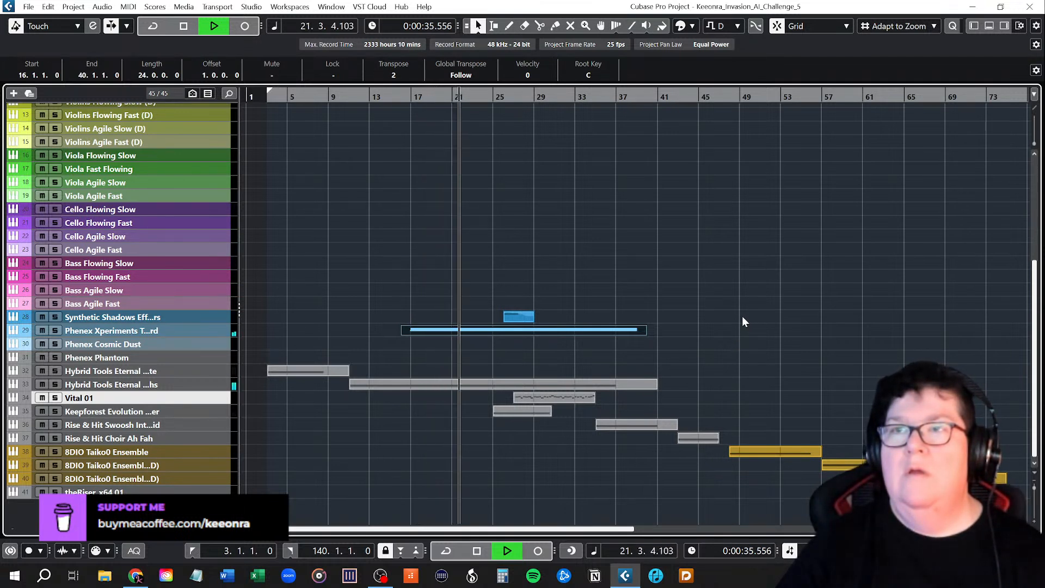
pyautogui.press('space')
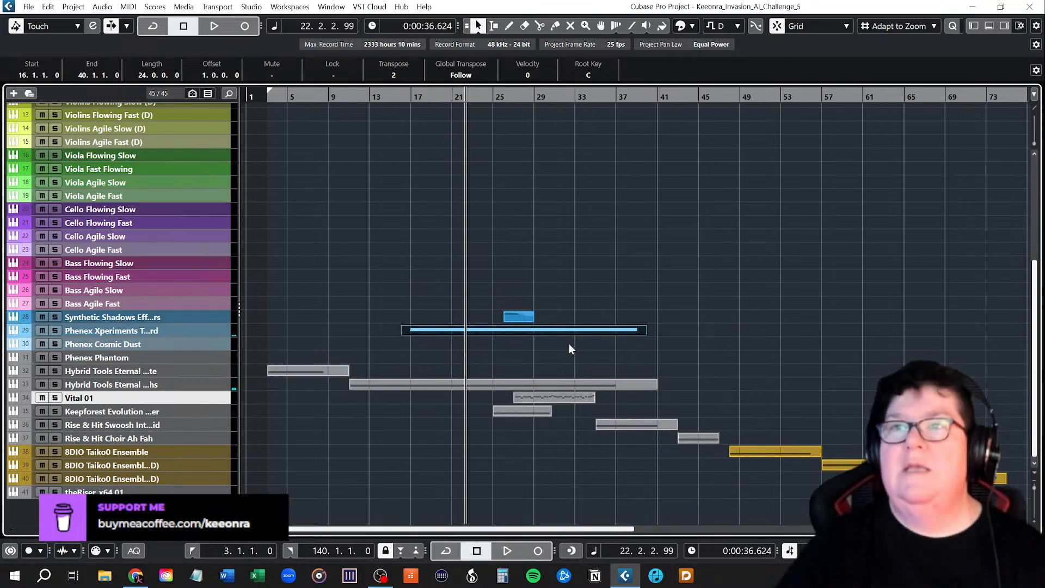
# Step: Play the second Hybrid Tools clip from bar 11 and stop at bar 15, before the Phenex Xperiments clip
pyautogui.scroll(4, 425, 362)
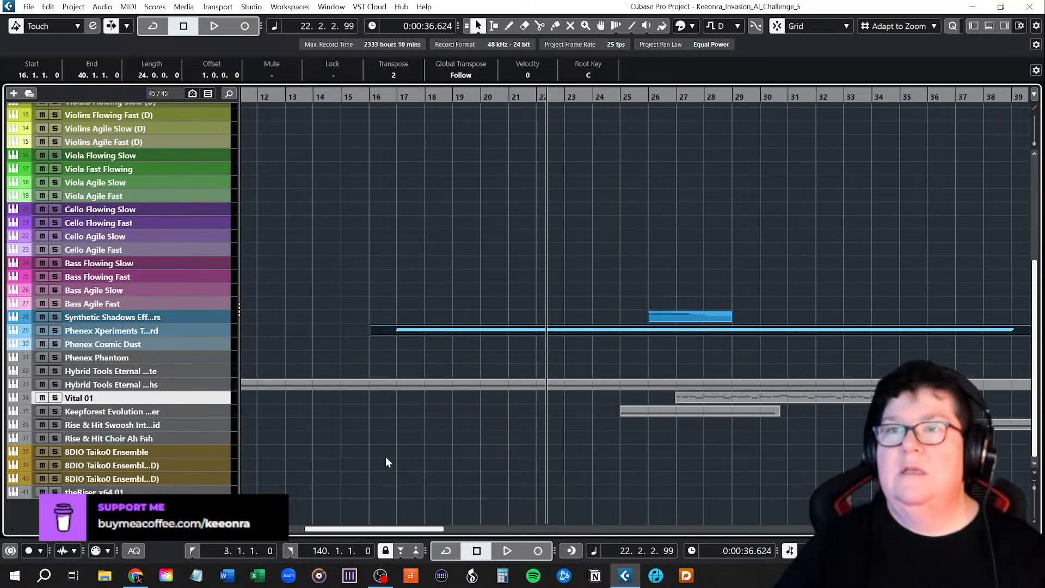
pyautogui.hscroll(-3, 386, 457)
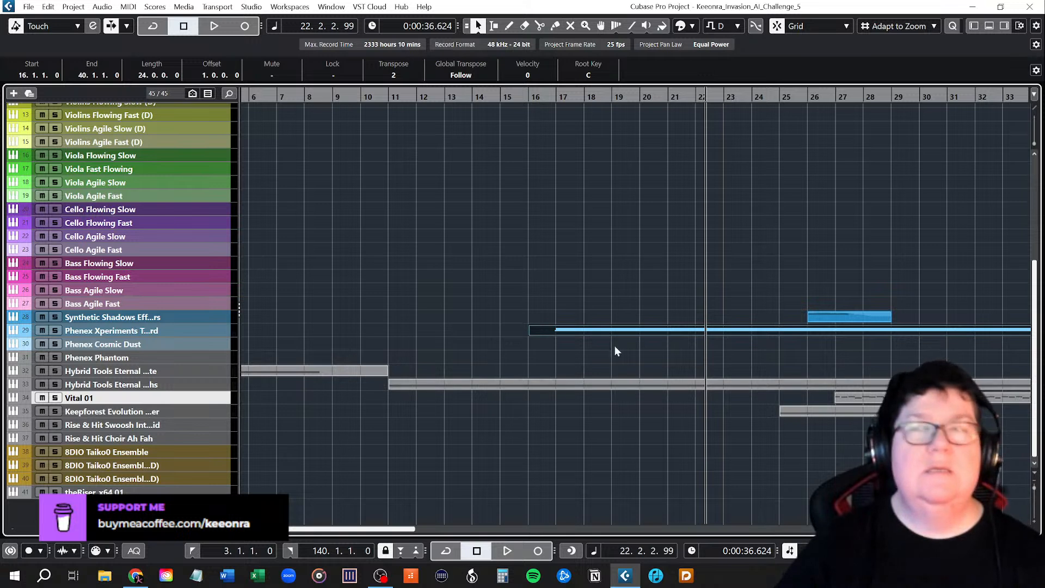
pyautogui.click(389, 97)
pyautogui.press('space')
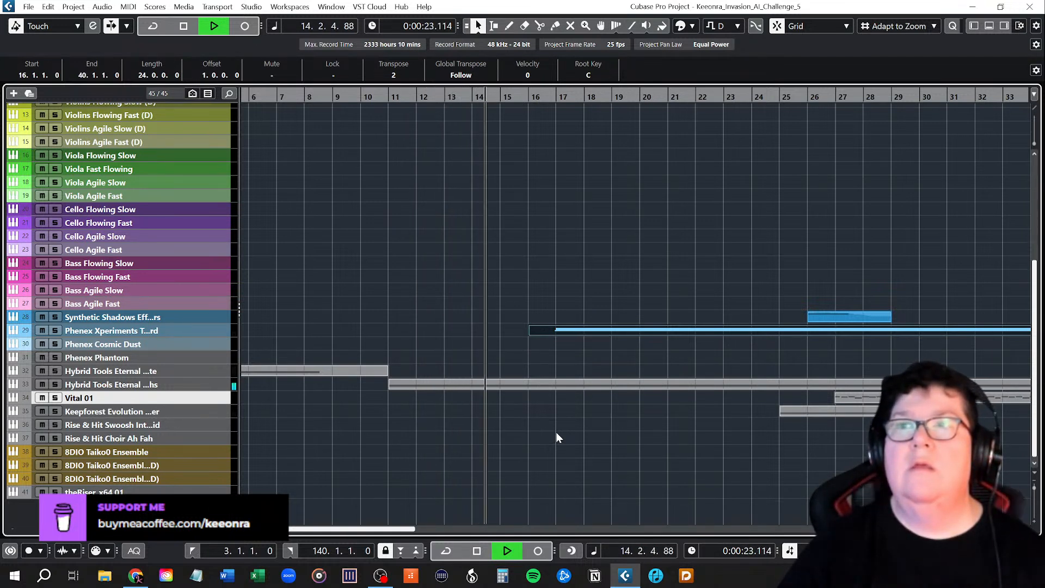
pyautogui.press('space')
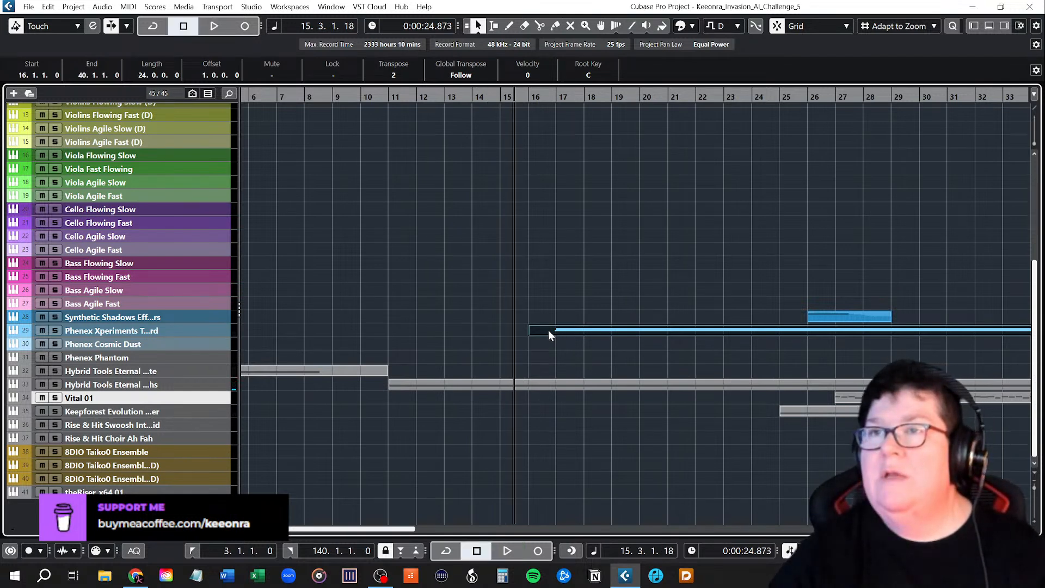
# Step: Move the Phenex Xperiments clip to start at bar 14 and the Synthetic Shadows clip to start at bar 19
pyautogui.moveTo(548, 333); pyautogui.dragTo(506, 331)
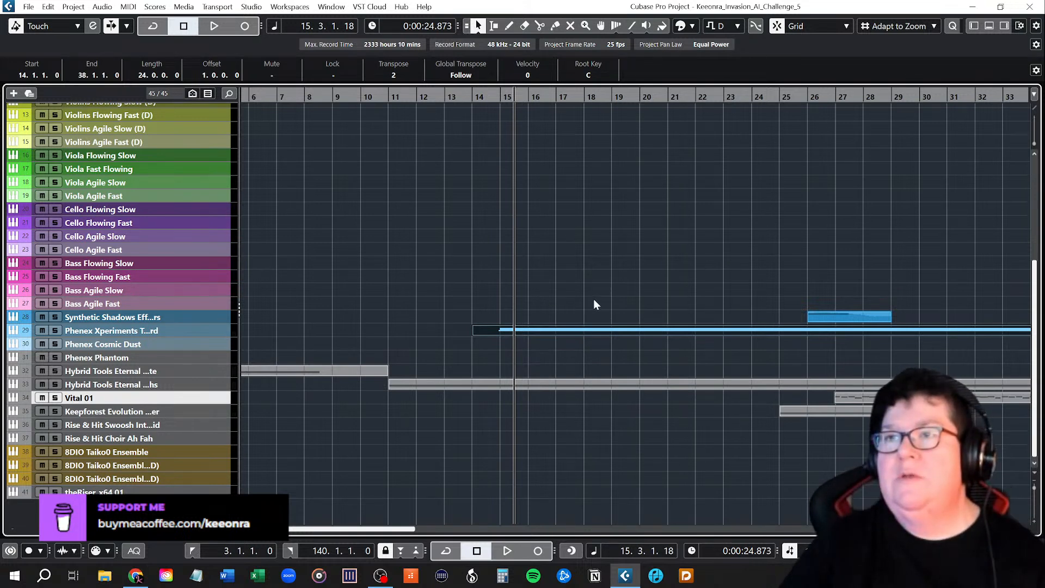
pyautogui.moveTo(819, 314); pyautogui.dragTo(621, 313)
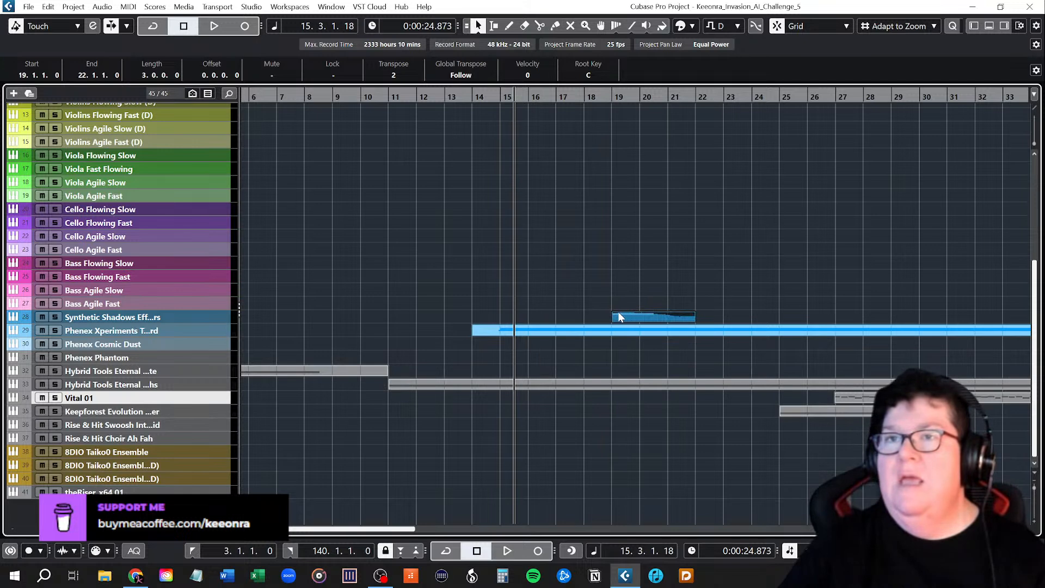
# Step: Move the Vital 01, Keepforest Evolution and two Rise & Hit clips together 24 bars later, so the Keepforest clip starts at bar 49
pyautogui.scroll(-6, 457, 362)
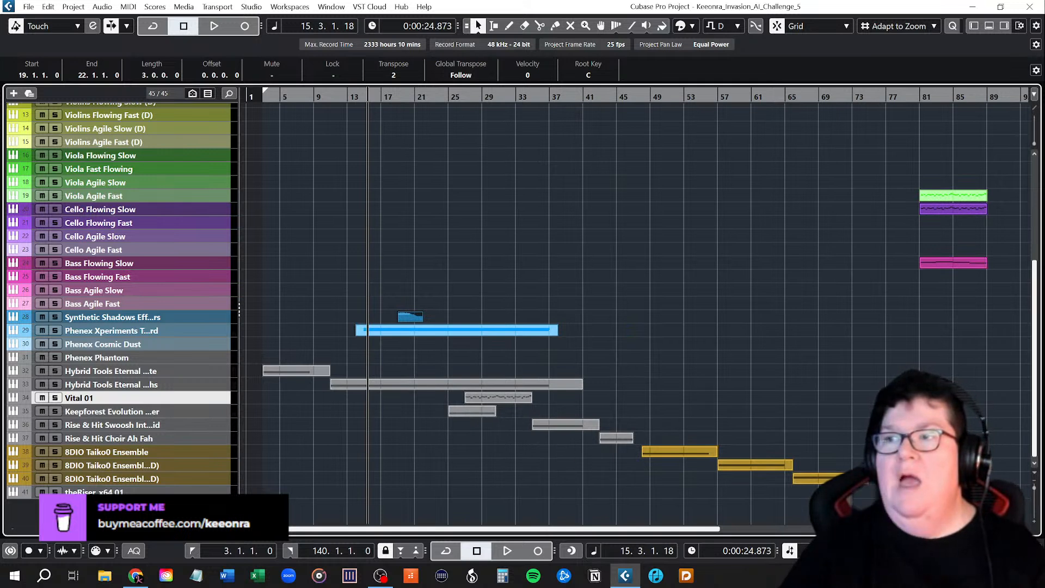
pyautogui.click(870, 495)
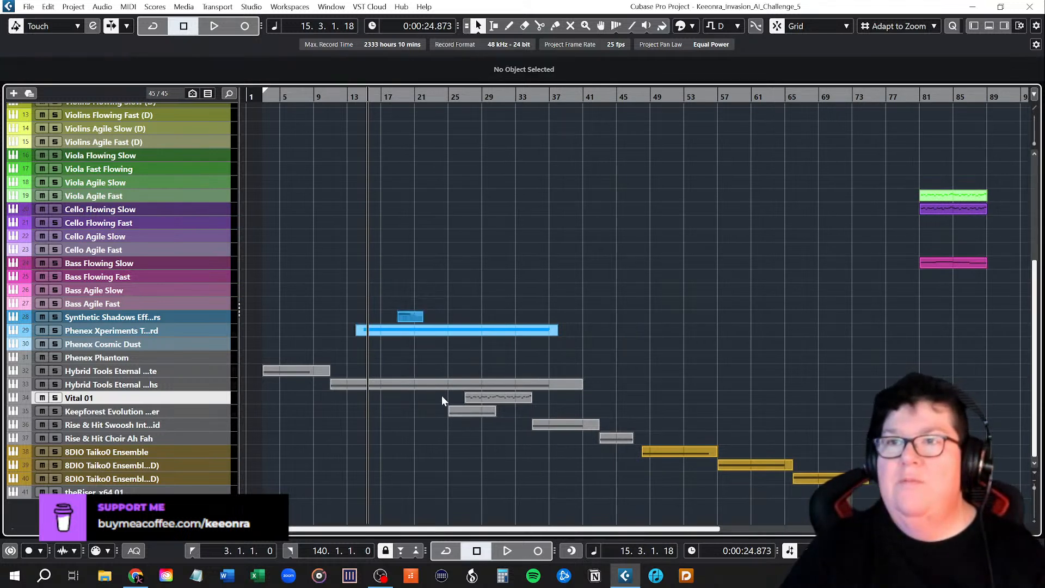
pyautogui.moveTo(442, 393); pyautogui.dragTo(622, 447)
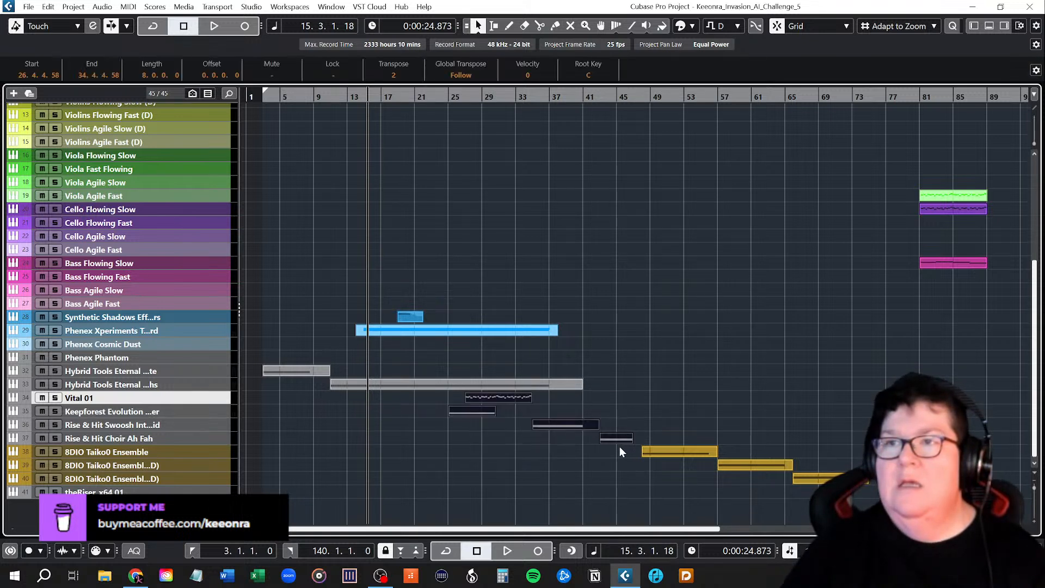
pyautogui.moveTo(482, 398); pyautogui.dragTo(684, 402)
pyautogui.click(544, 439)
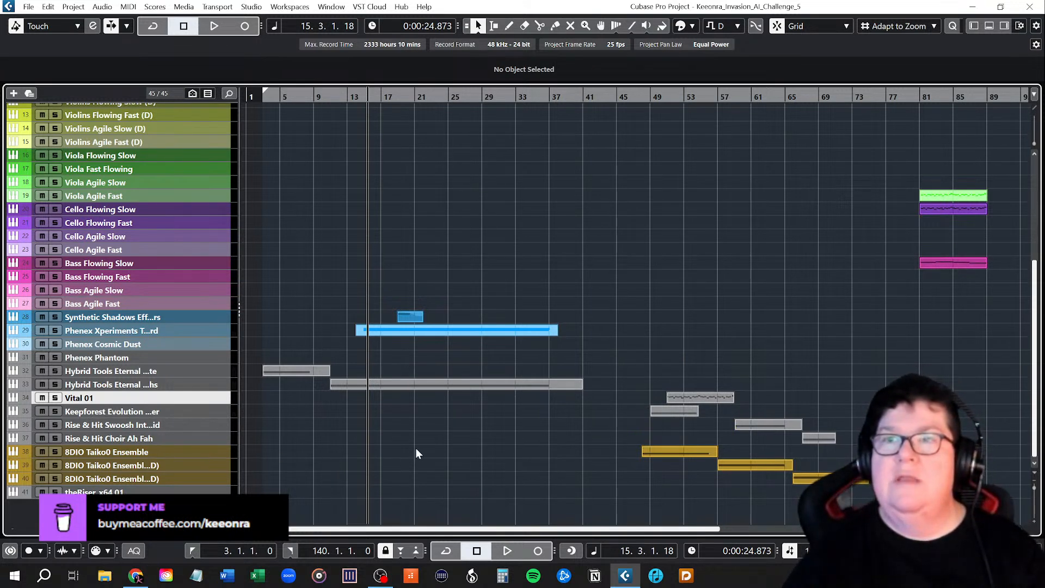
# Step: Briefly play the opening from bar 3, return the playhead to bar 3 and save the project
pyautogui.click(269, 100)
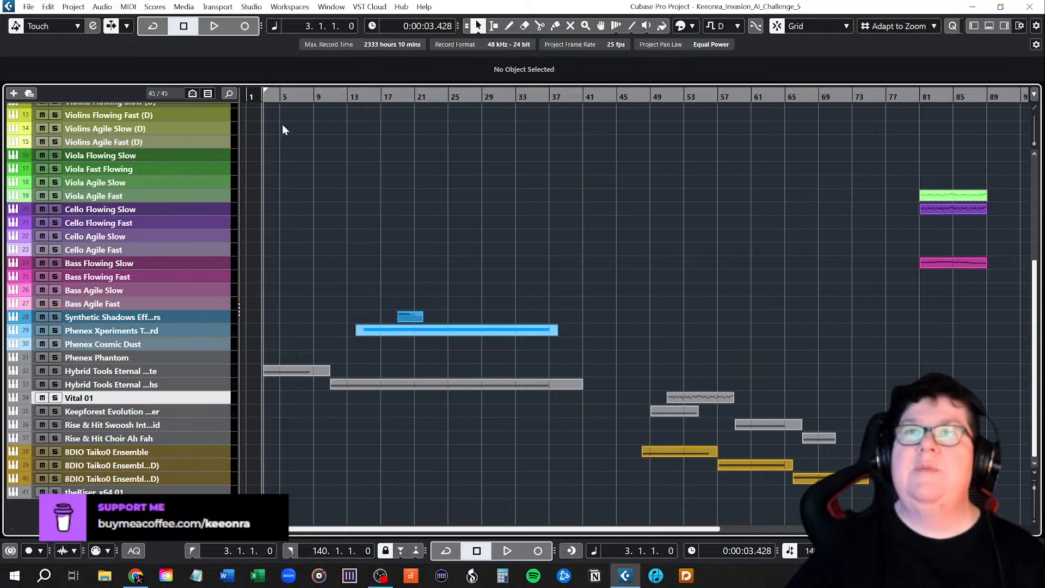
pyautogui.press('space')
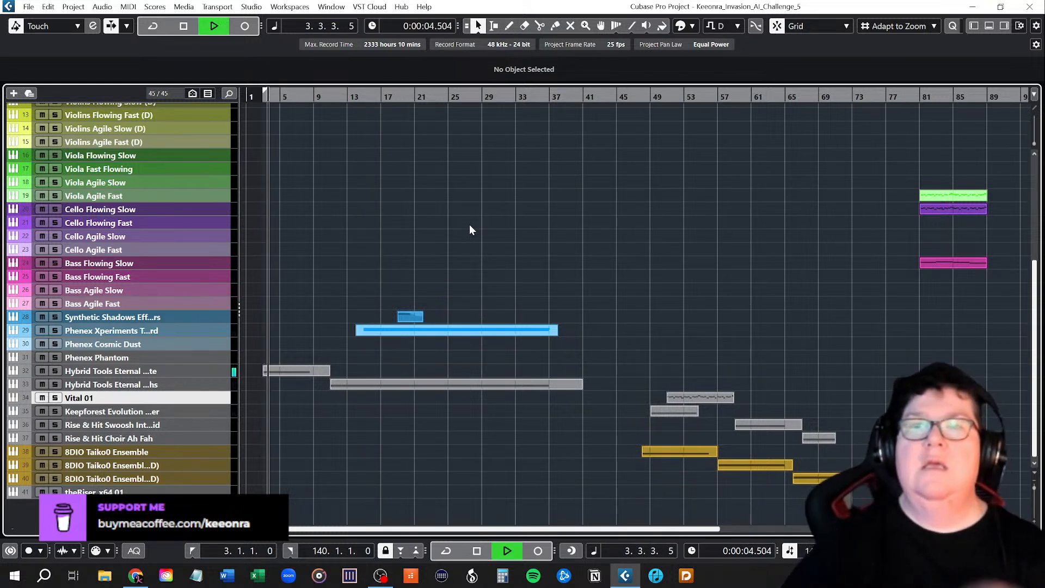
pyautogui.press('space')
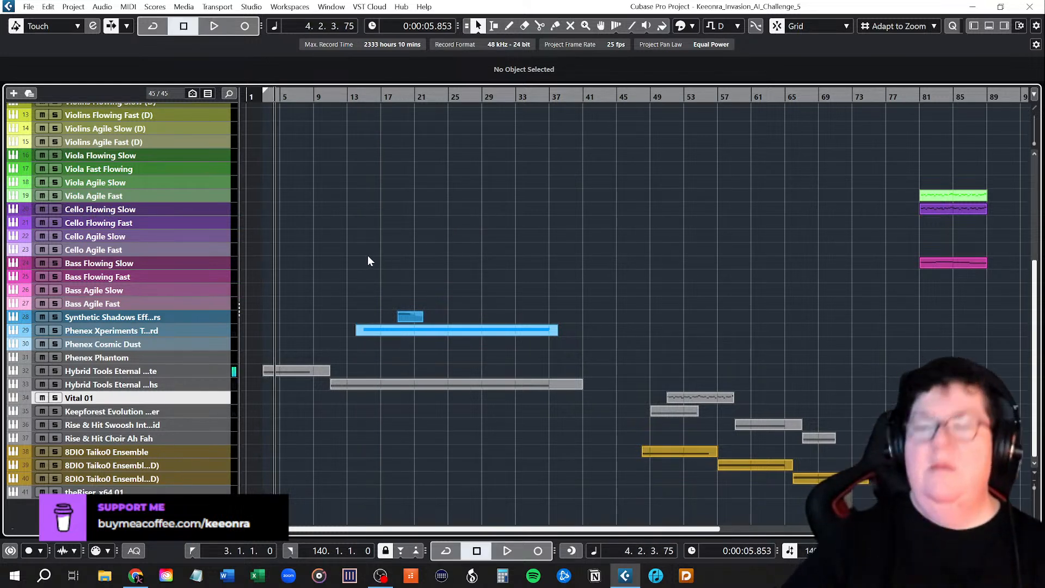
pyautogui.press('KP_0')
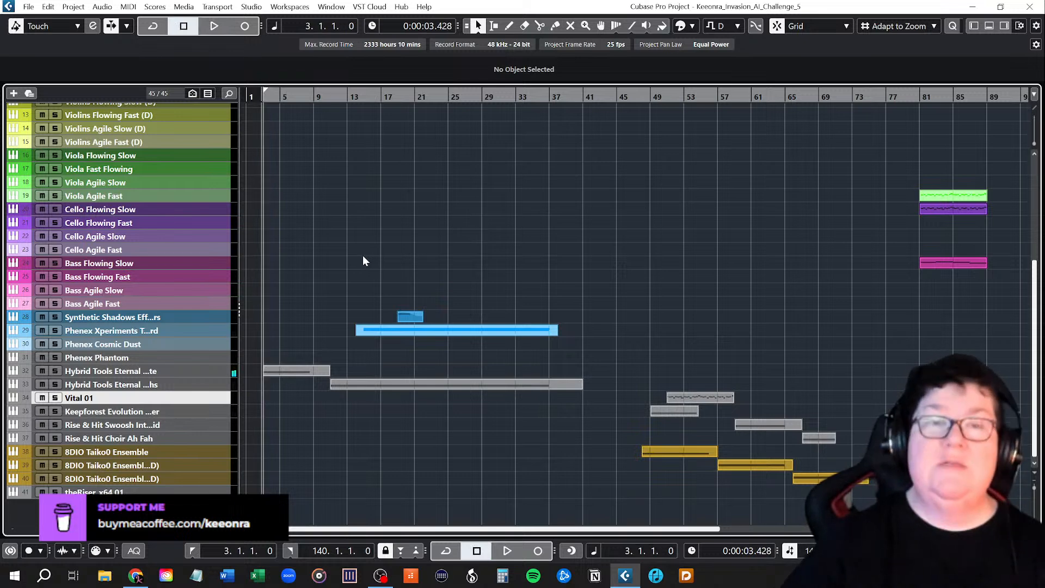
pyautogui.click(29, 6)
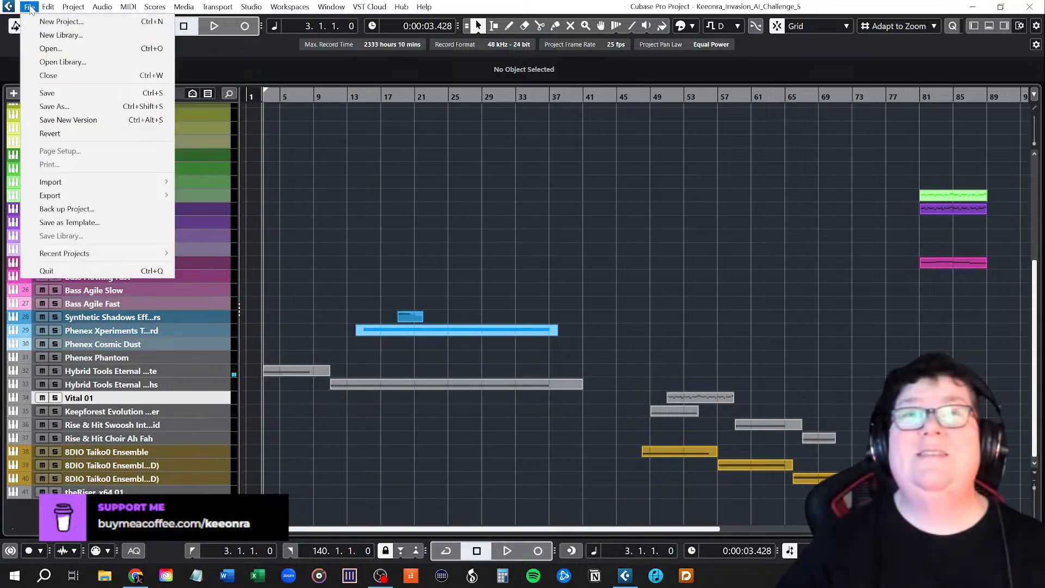
pyautogui.click(53, 91)
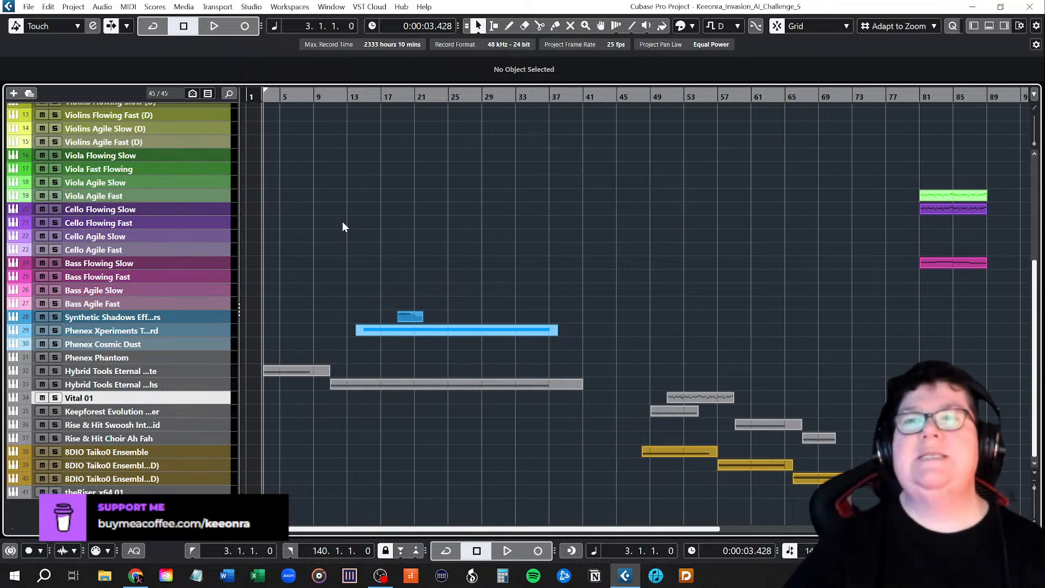
# Step: Play the rearranged opening from bar 3 through the Synthetic Shadows clip, stopping at bar 25
pyautogui.press('space')
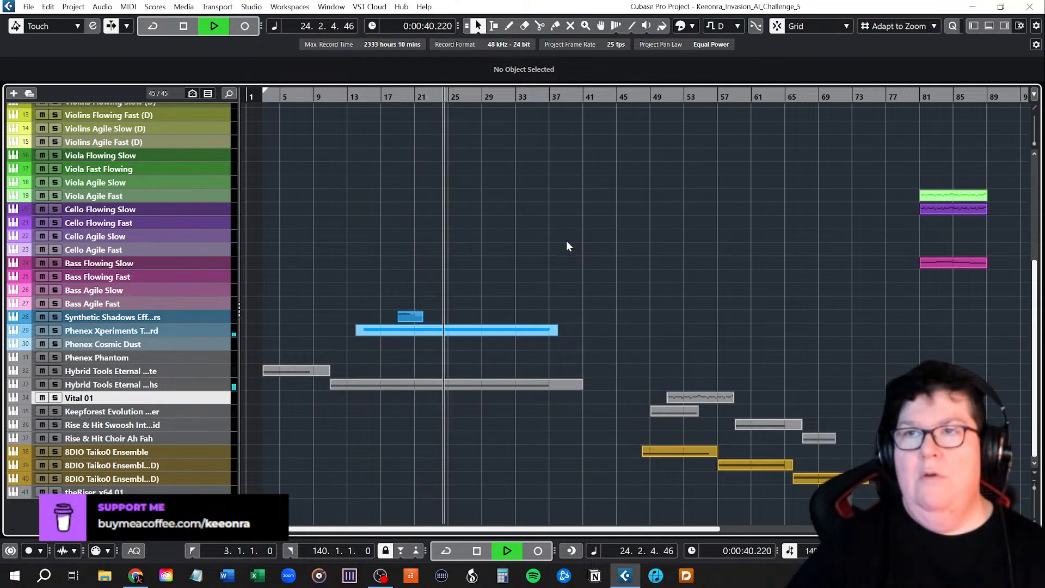
pyautogui.press('space')
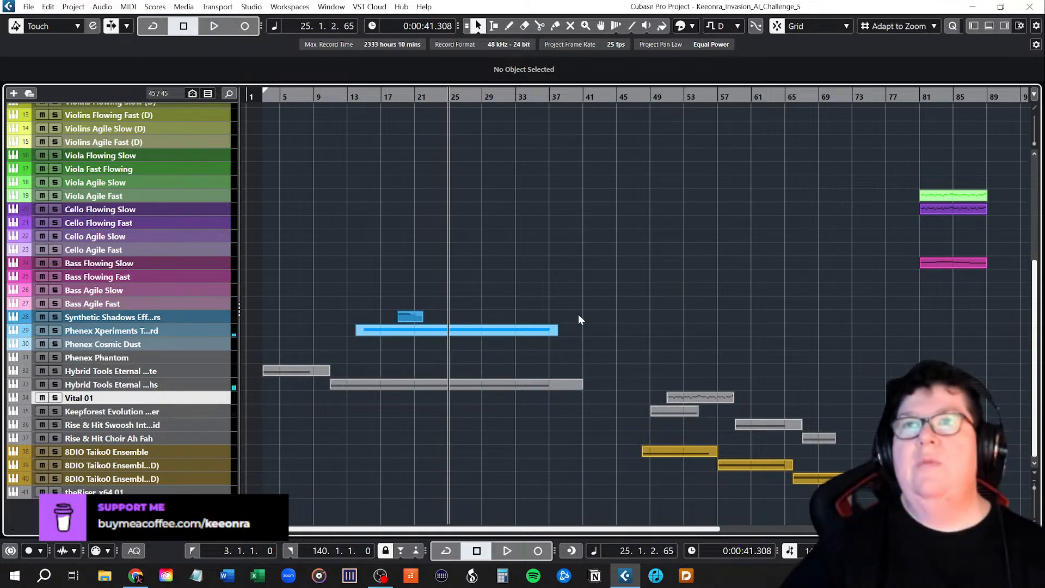
pyautogui.scroll(3, 497, 426)
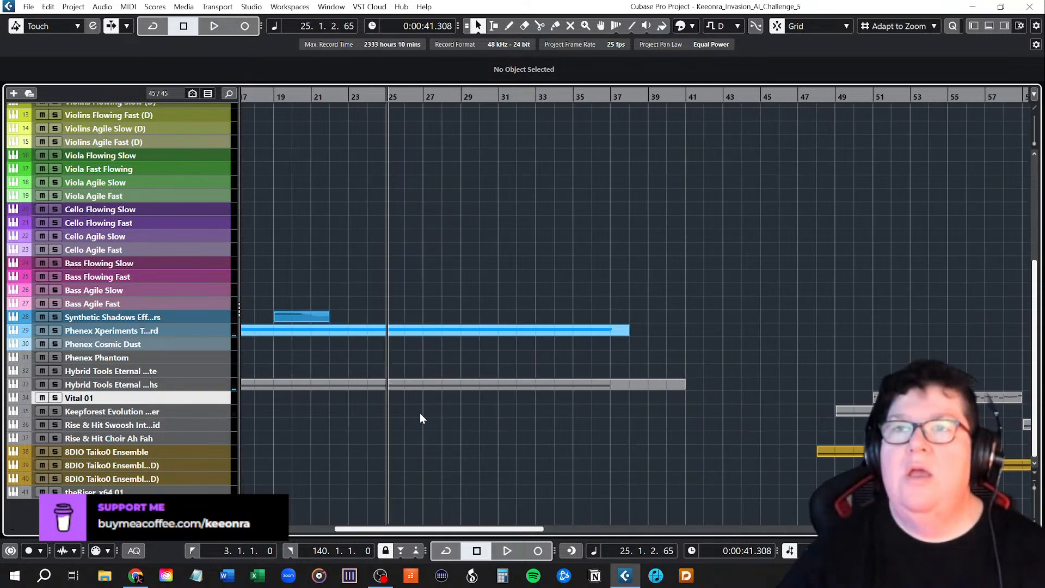
# Step: Move the 8DIO Taiko clip on track 38 to start at bar 41 and the one on track 39 to start at bar 23
pyautogui.hscroll(-5, 357, 374)
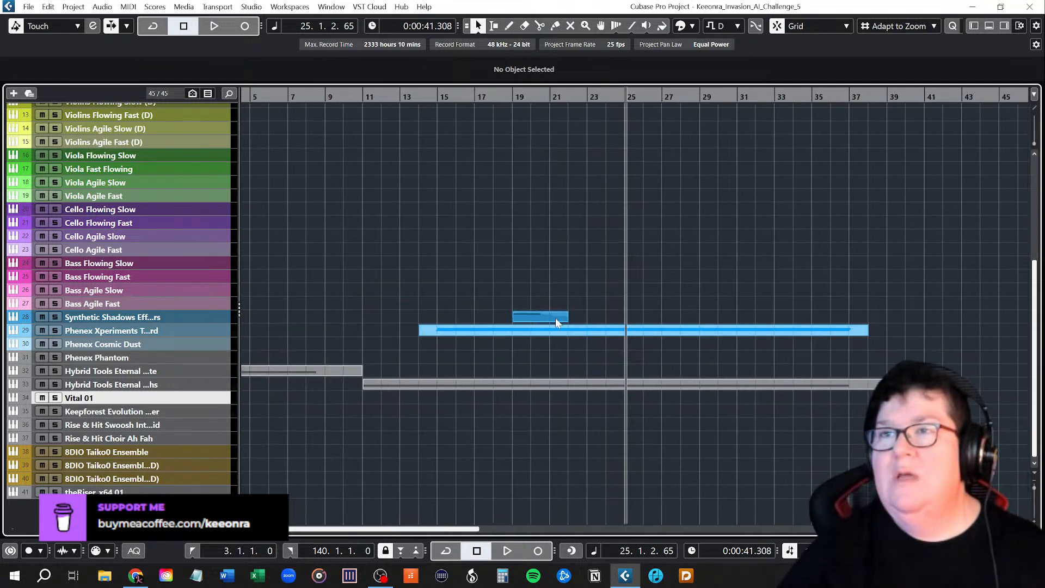
pyautogui.click(586, 97)
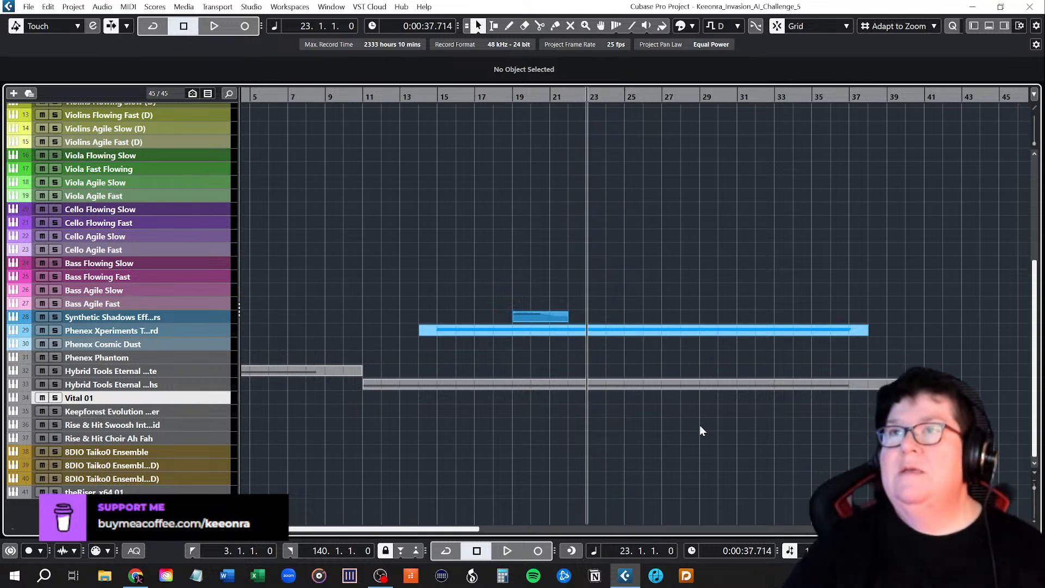
pyautogui.press('g')
pyautogui.press('g')
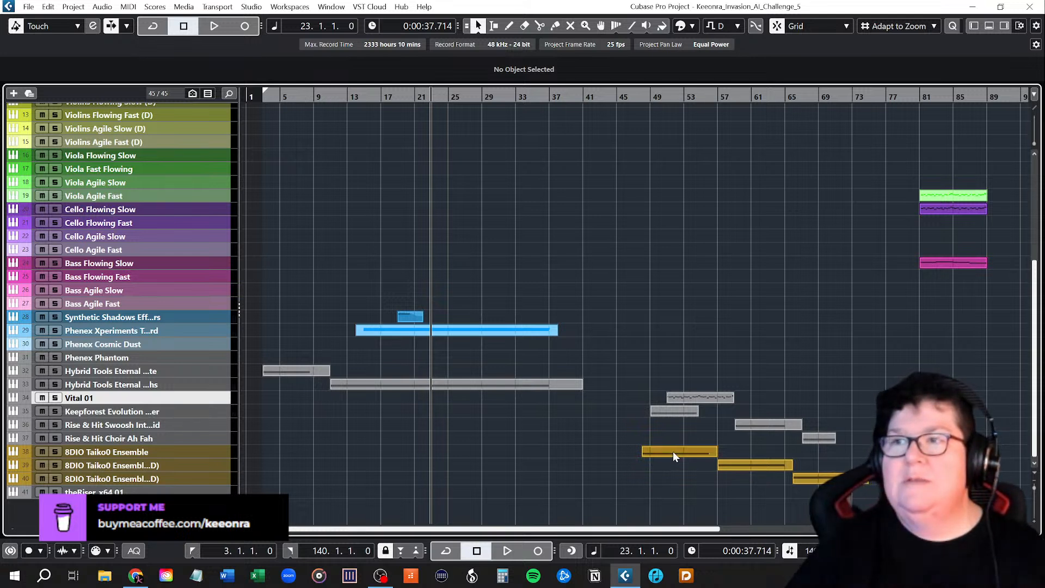
pyautogui.moveTo(672, 452); pyautogui.dragTo(611, 454)
pyautogui.click(728, 464)
pyautogui.moveTo(728, 466); pyautogui.dragTo(446, 468)
# Step: Play the Taiko entry from bar 23 to bar 26 and place a copy of the Synthetic Shadows clip at bar 27
pyautogui.press('space')
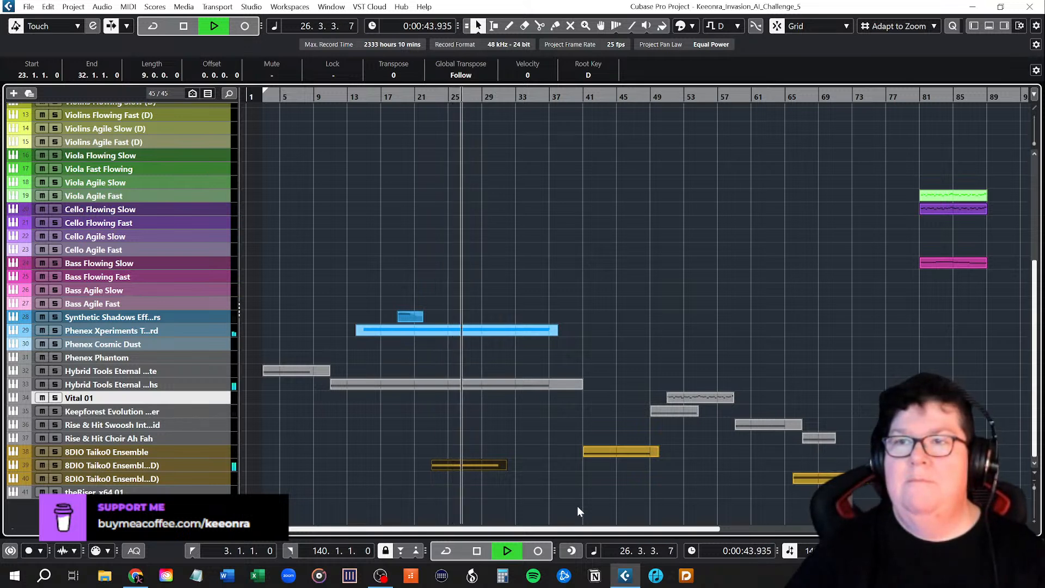
pyautogui.press('space')
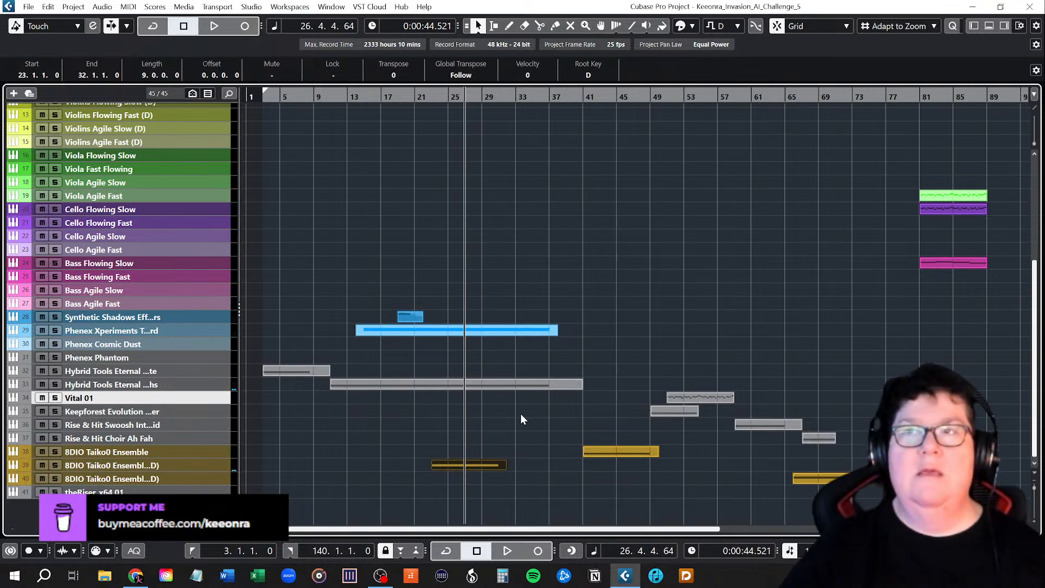
pyautogui.scroll(3, 513, 468)
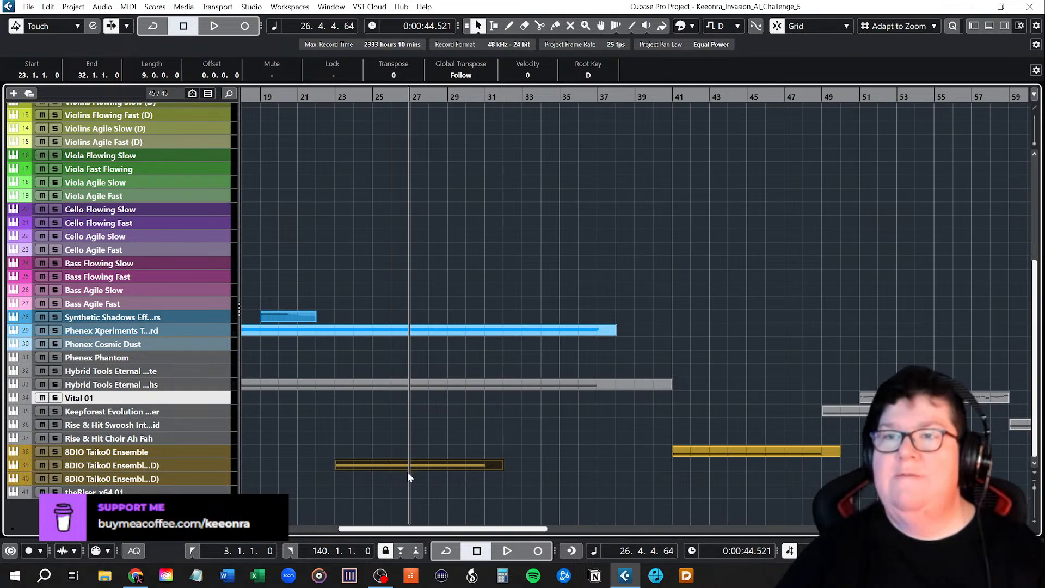
pyautogui.moveTo(294, 317); pyautogui.dragTo(432, 325)
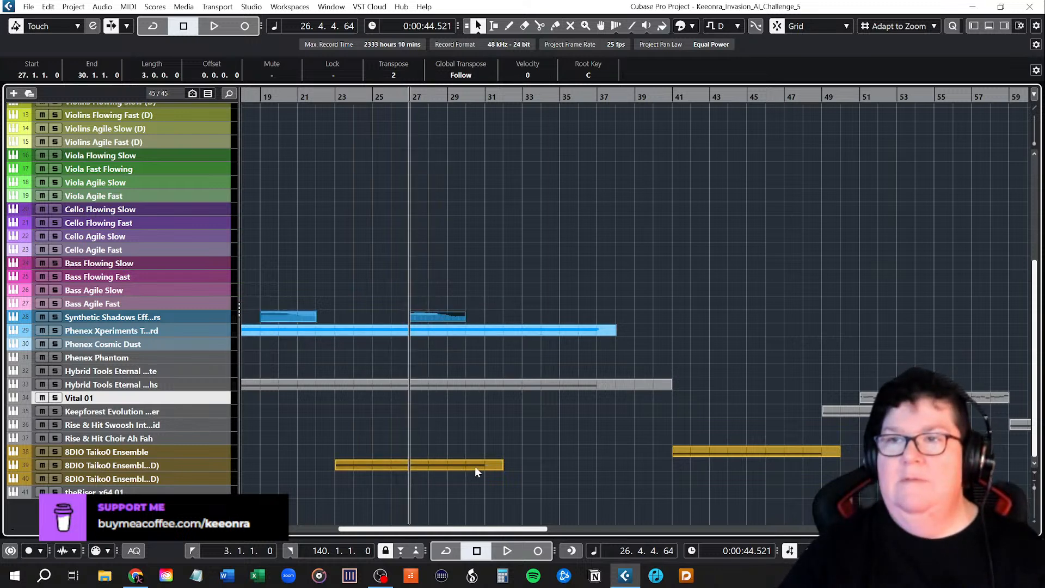
# Step: Open the Phenex Xperiments clip's notes, check the pitch and velocity of each of the three held notes, and close the editor
pyautogui.moveTo(430, 532); pyautogui.dragTo(383, 532)
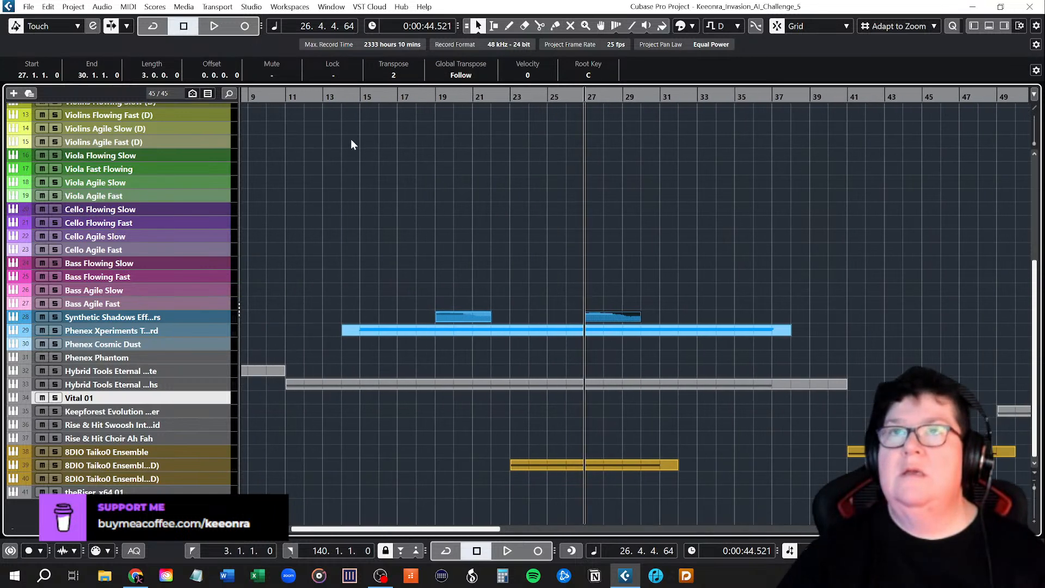
pyautogui.doubleClick(464, 331)
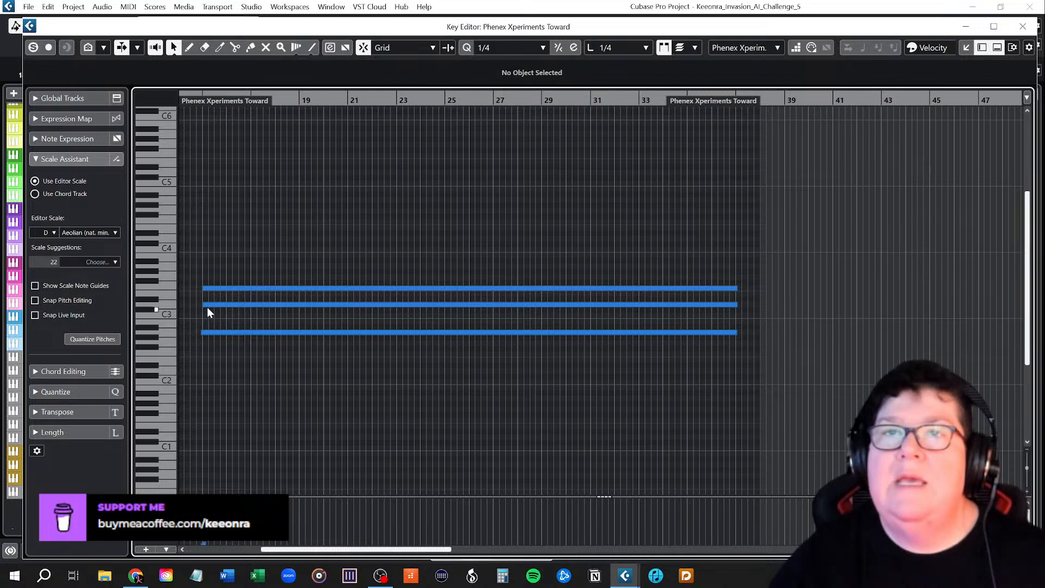
pyautogui.click(211, 288)
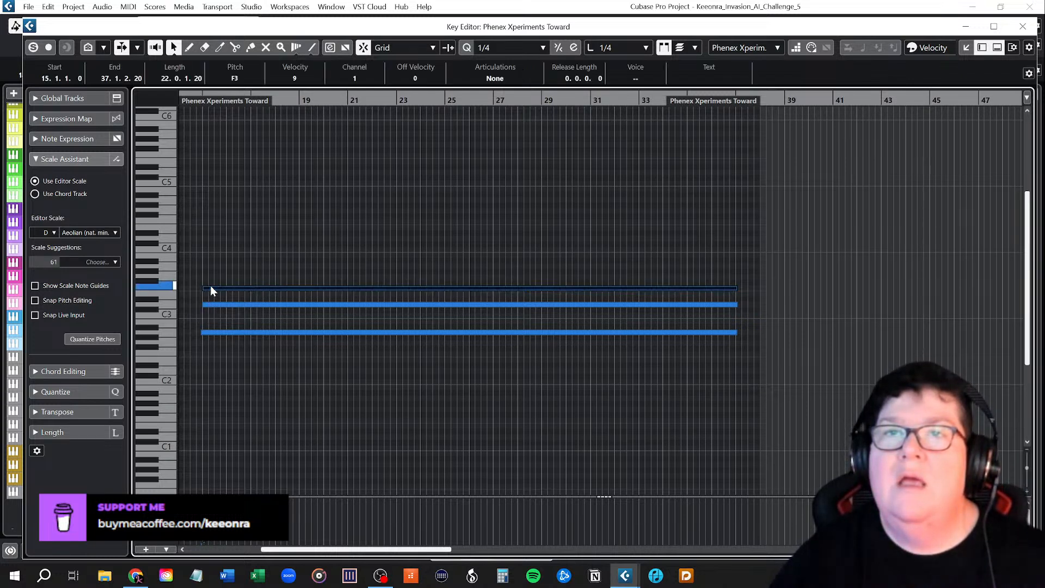
pyautogui.click(213, 303)
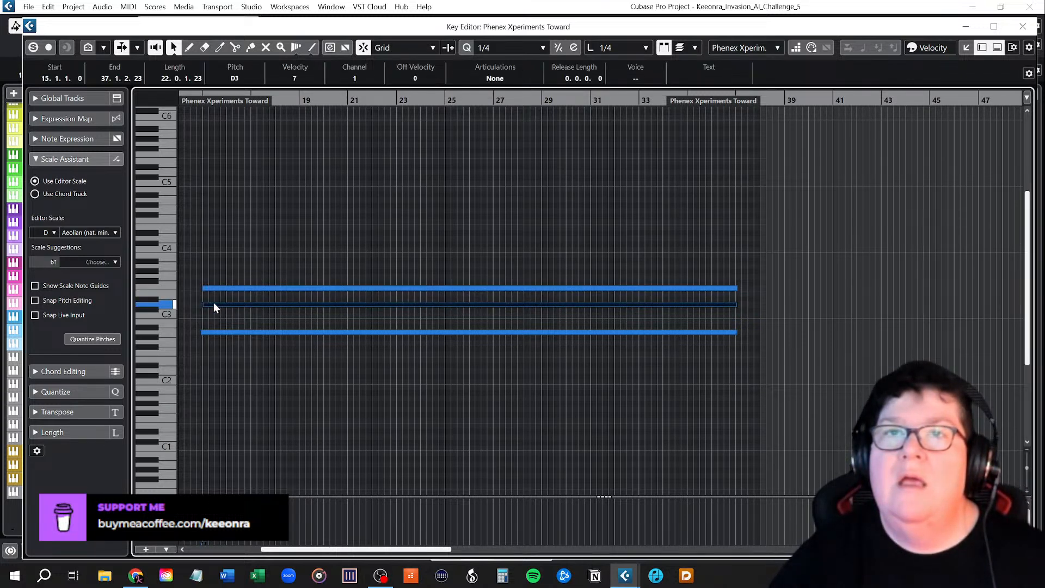
pyautogui.click(212, 332)
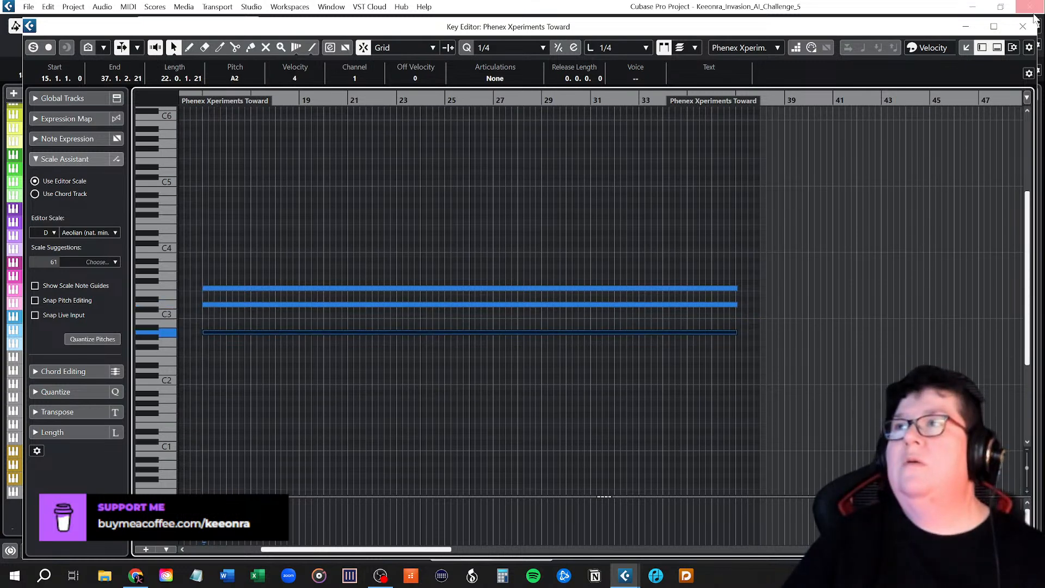
pyautogui.click(1023, 26)
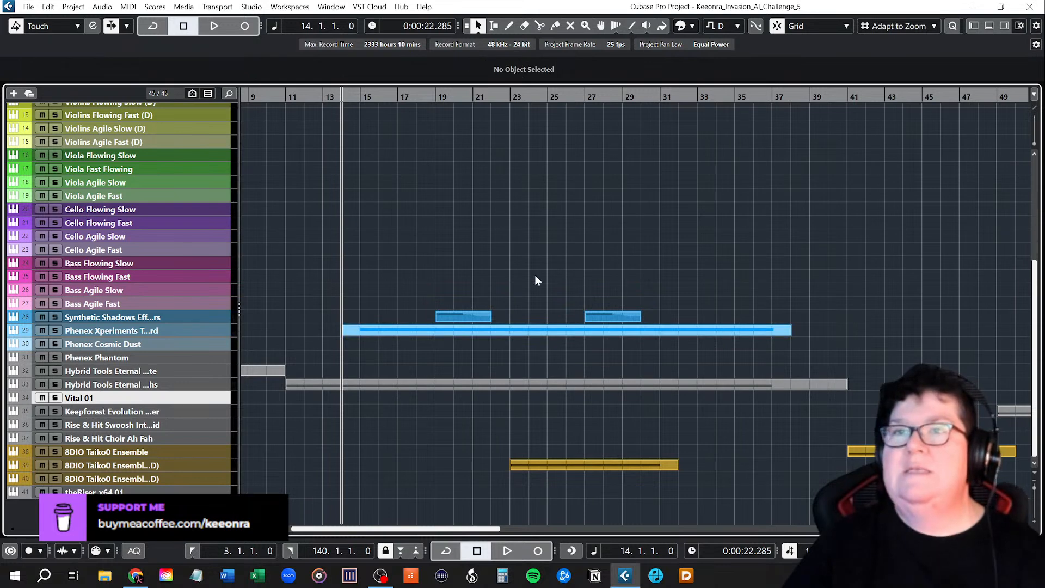
# Step: Play the arrangement from bar 11 through the second Synthetic Shadows clip, stopping near the end of bar 31
pyautogui.press('g')
pyautogui.press('g')
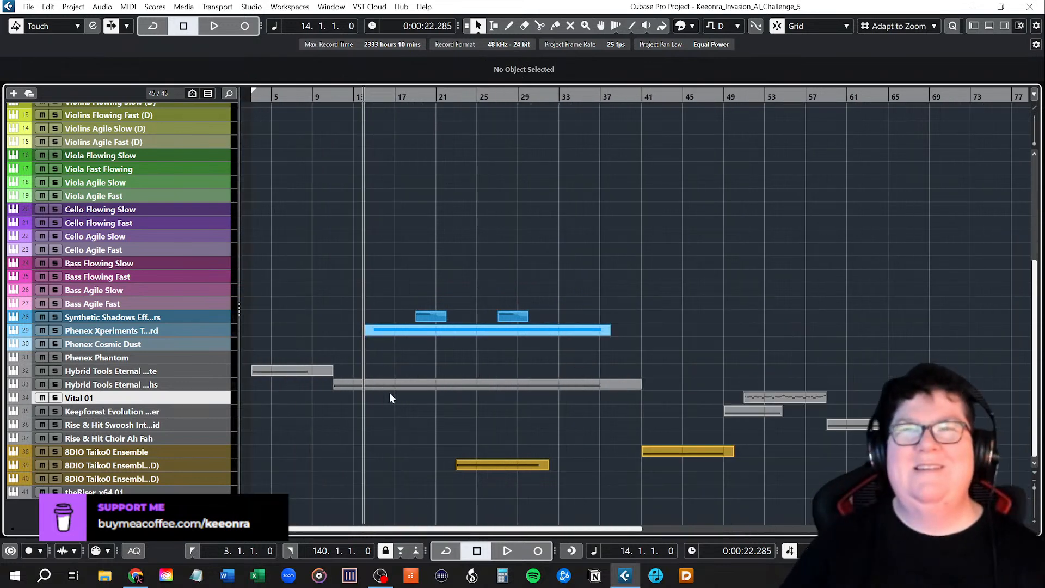
pyautogui.click(329, 98)
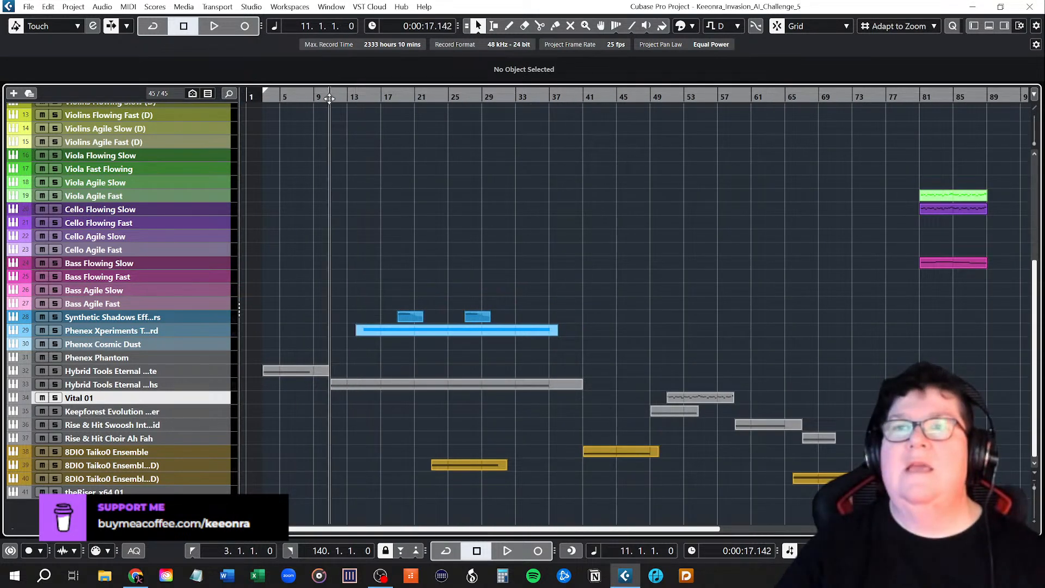
pyautogui.press('space')
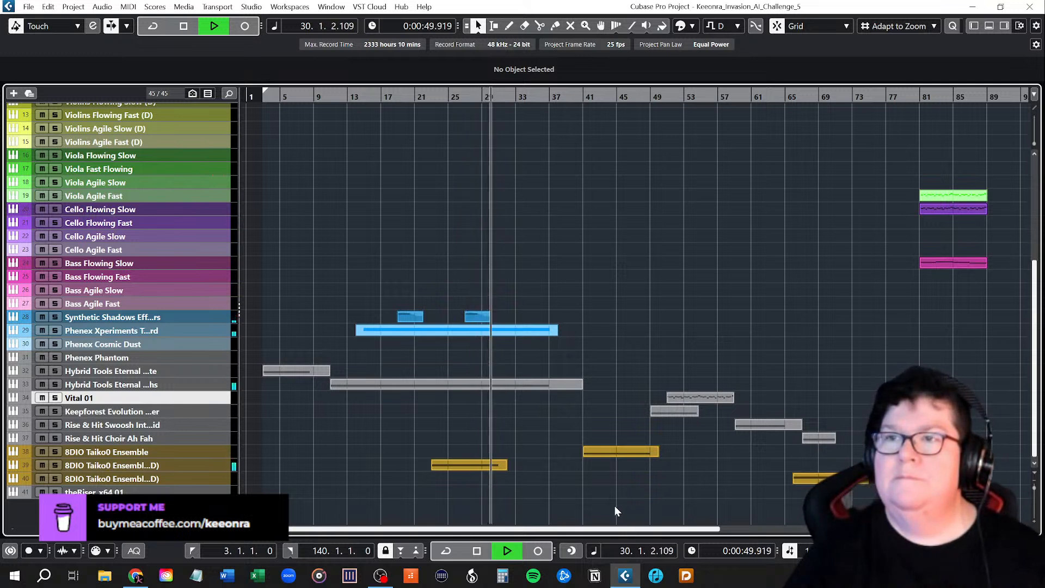
pyautogui.press('space')
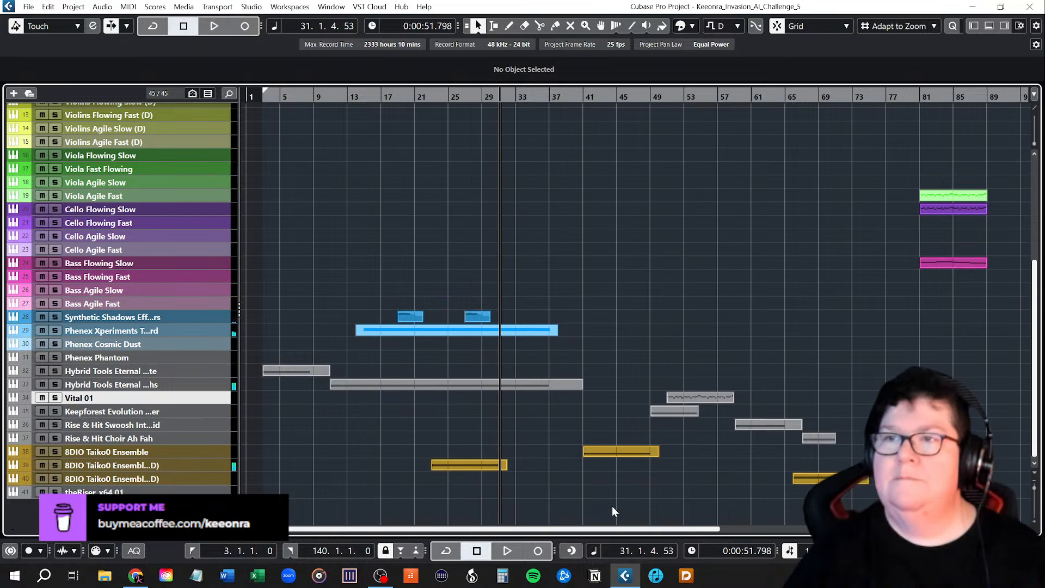
# Step: Move the track 38 Taiko clip to start at bar 31 and extend the track 39 Taiko clip to end at bar 40
pyautogui.scroll(2, 497, 442)
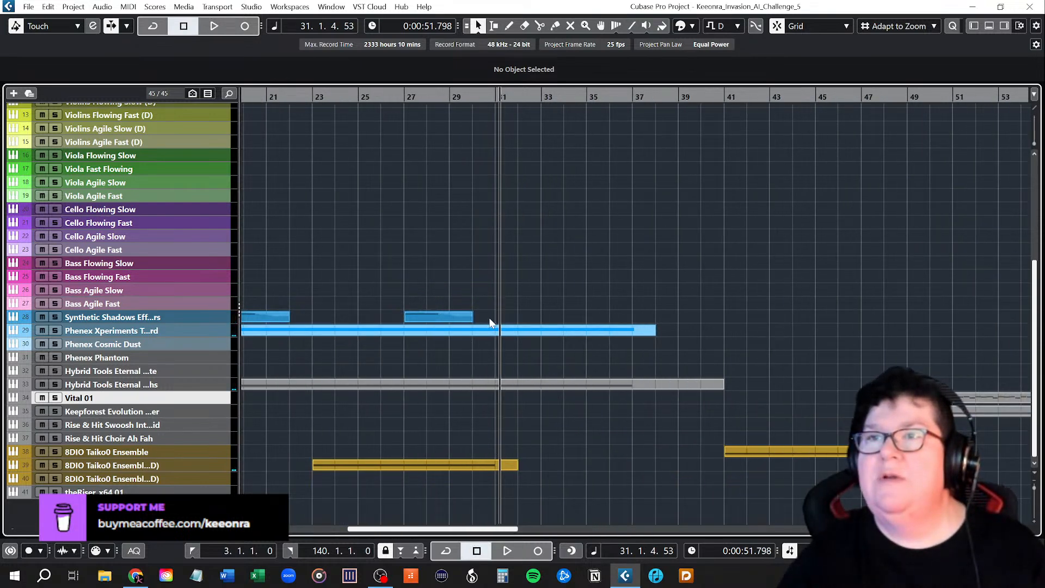
pyautogui.moveTo(750, 451); pyautogui.dragTo(526, 451)
pyautogui.doubleClick(511, 466)
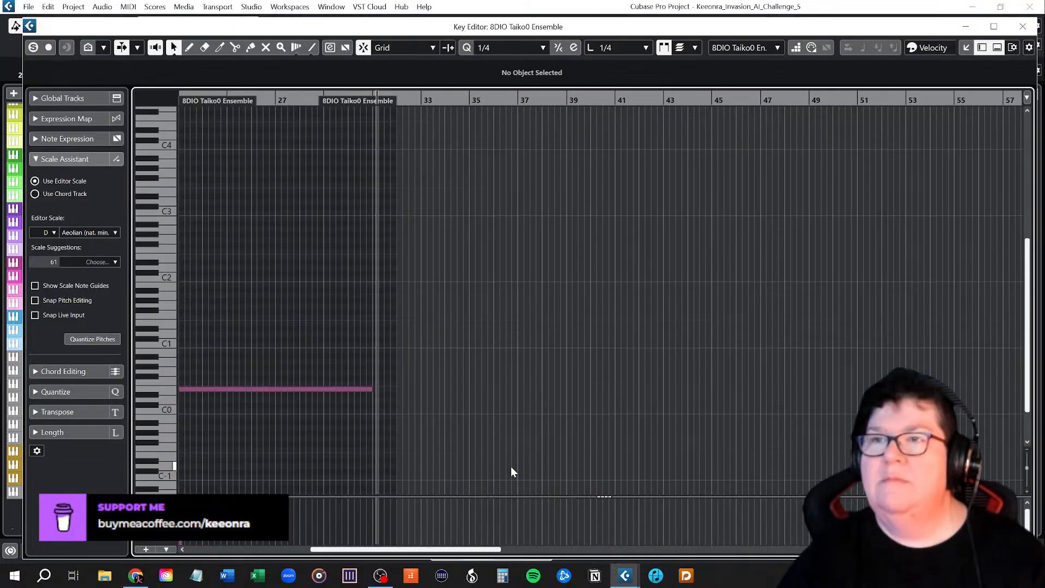
pyautogui.click(1029, 30)
pyautogui.moveTo(514, 469); pyautogui.dragTo(691, 470)
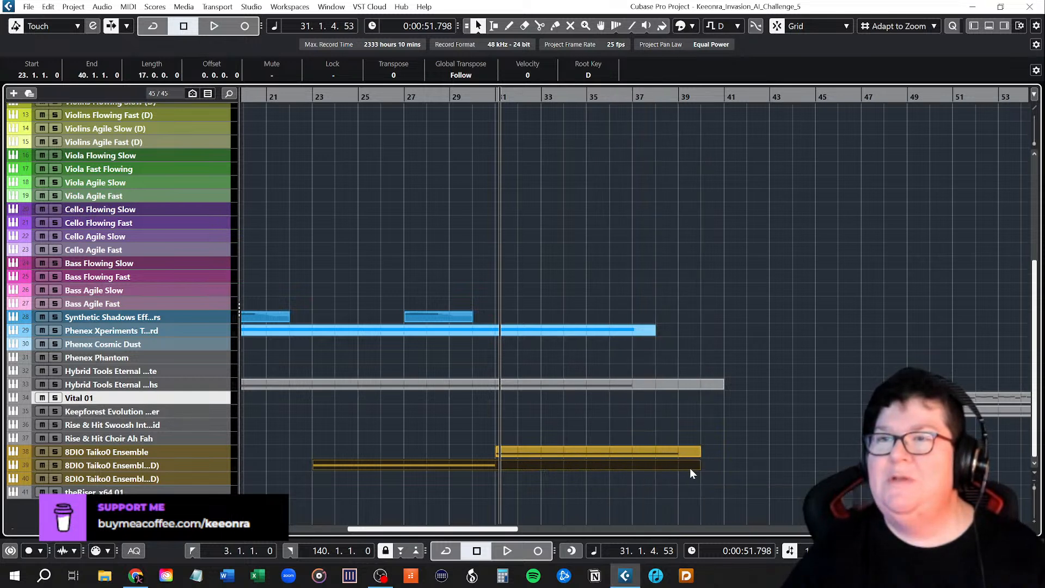
# Step: Lengthen the E0 note inside the track 39 Taiko clip so it ends at 39.4.1, and close the note editor
pyautogui.click(498, 97)
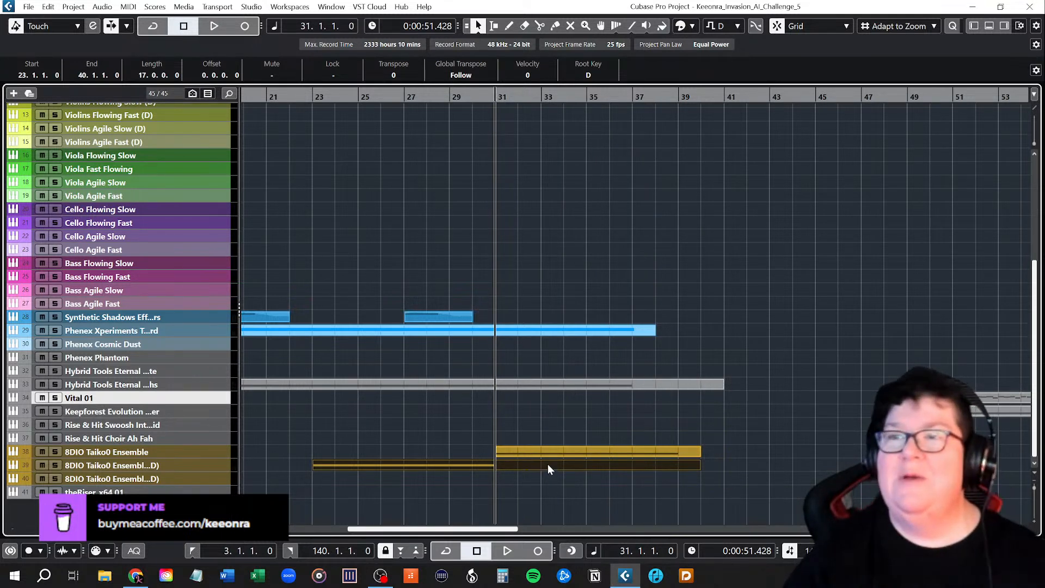
pyautogui.doubleClick(548, 465)
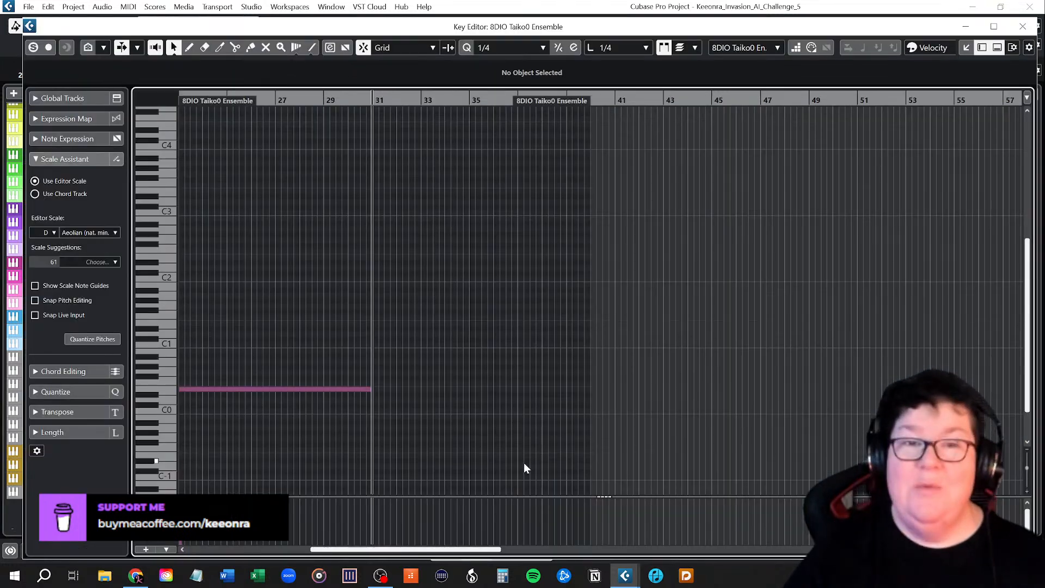
pyautogui.moveTo(370, 389); pyautogui.dragTo(583, 390)
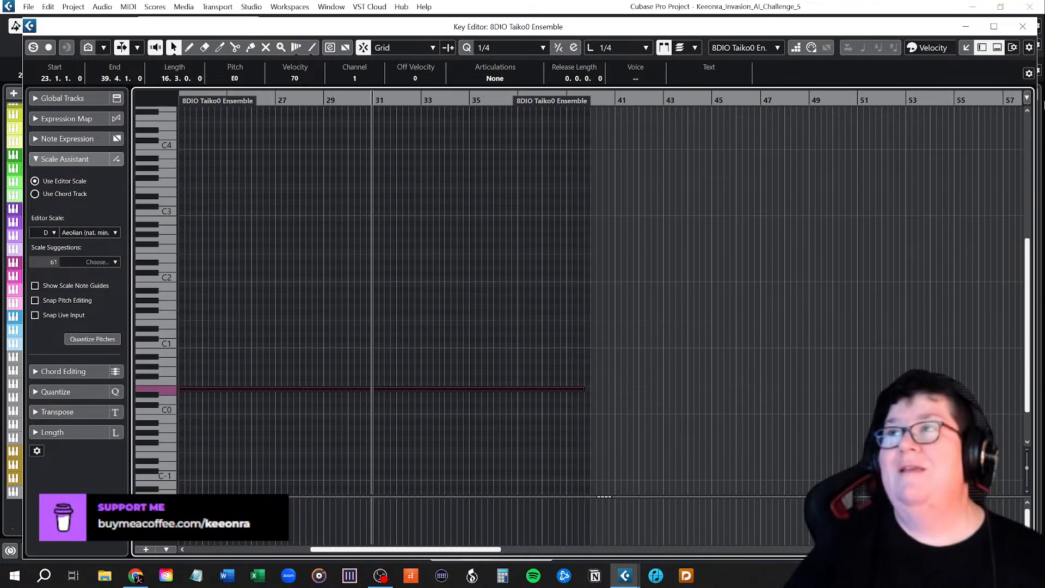
pyautogui.click(1023, 26)
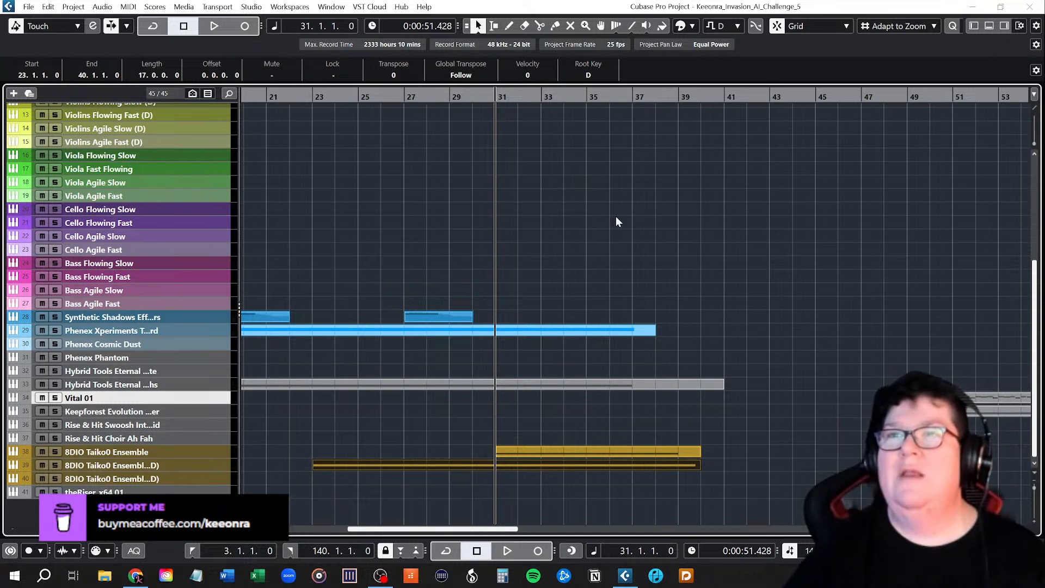
# Step: Play the overlapping Taiko section from bar 23, stopping near the end of bar 38
pyautogui.click(321, 100)
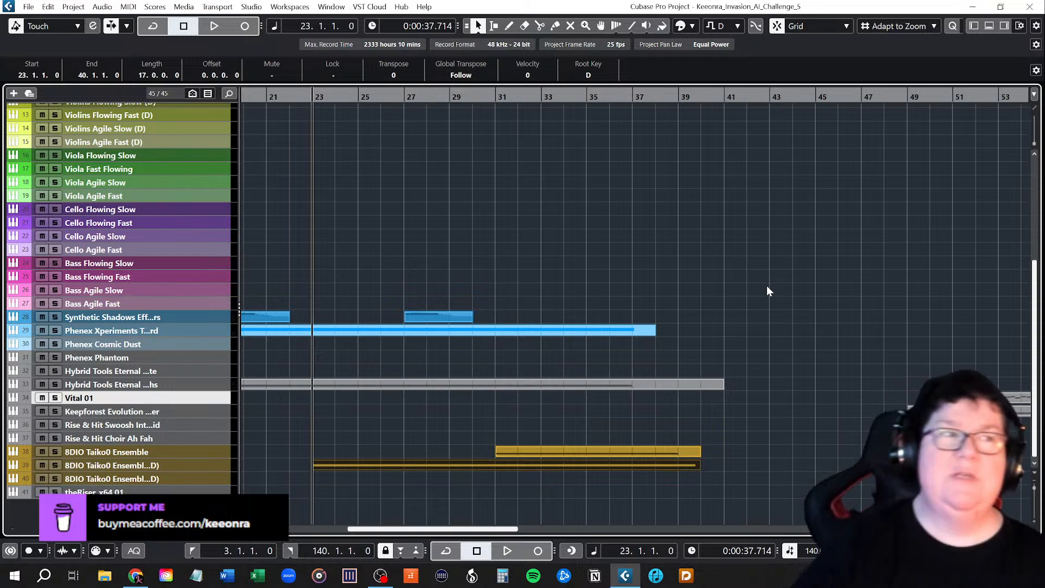
pyautogui.press('space')
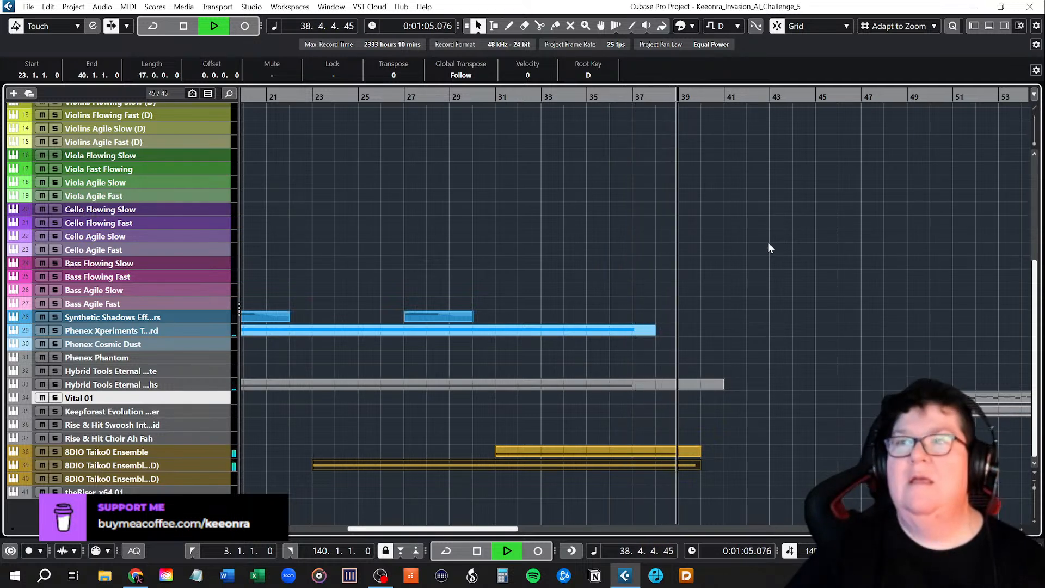
pyautogui.press('space')
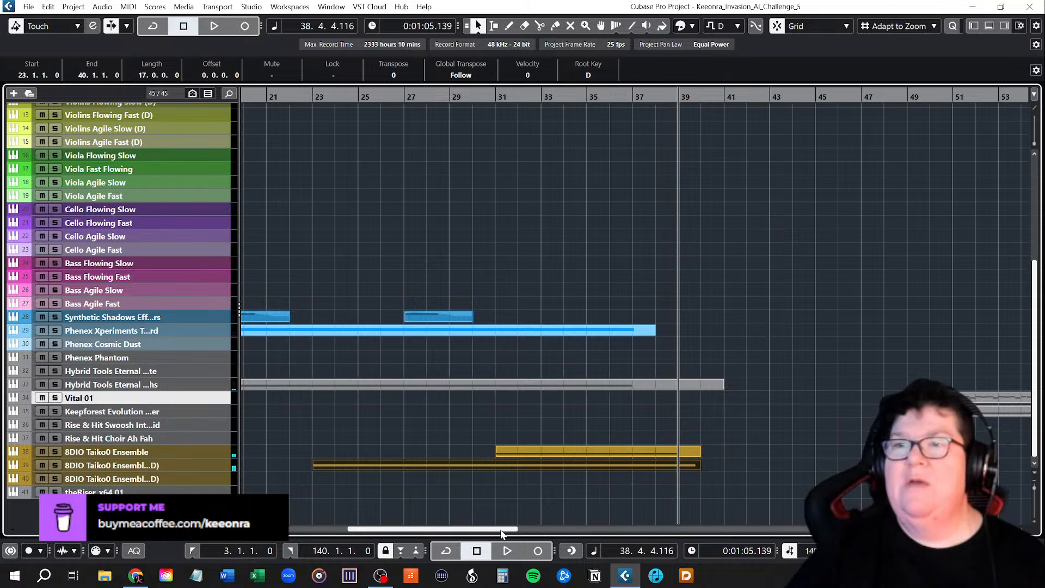
# Step: Move the track 40 Taiko clip to start at bar 39
pyautogui.click(529, 528)
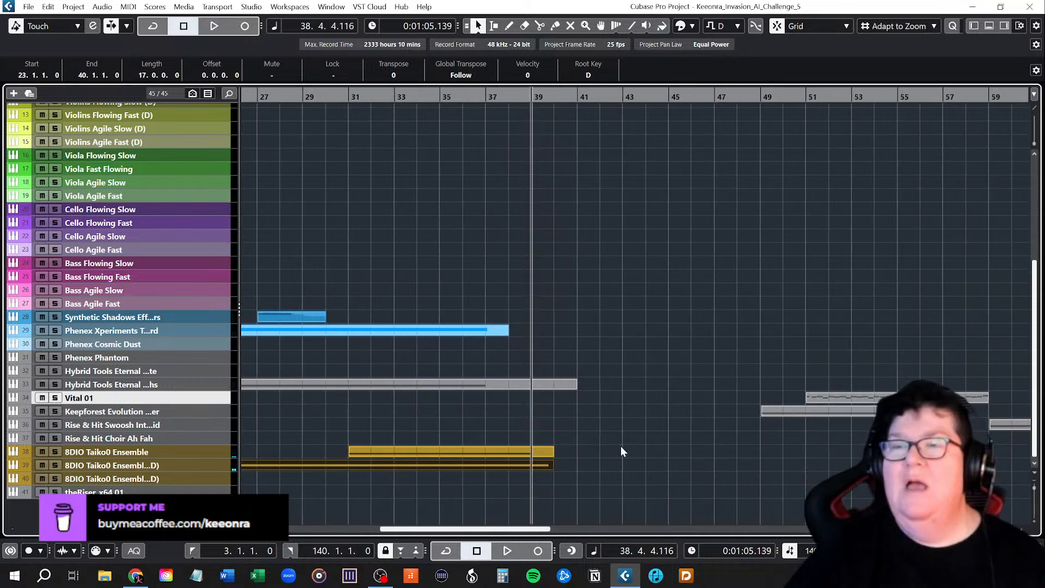
pyautogui.scroll(-3, 622, 446)
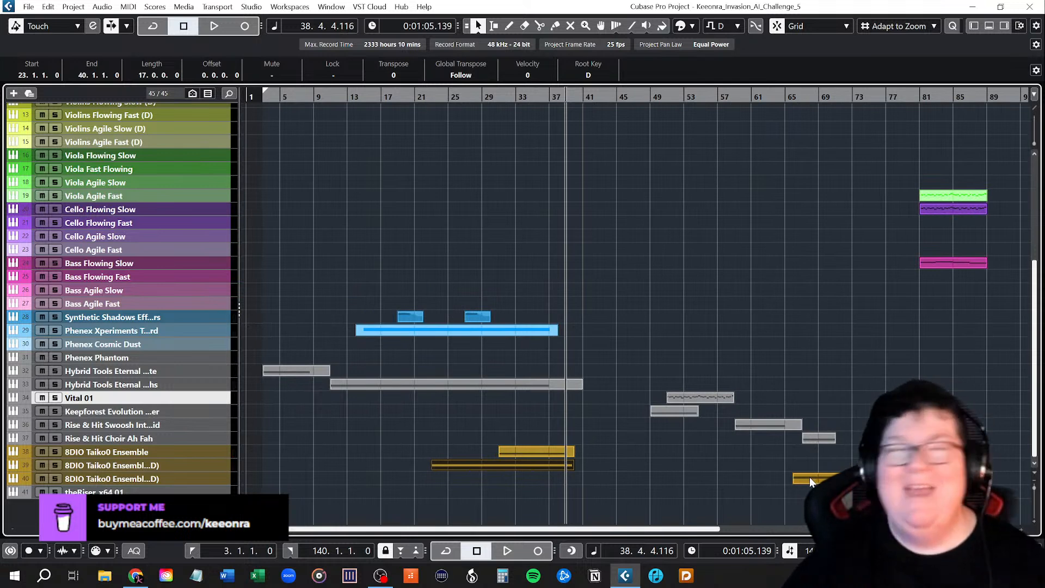
pyautogui.click(809, 477)
pyautogui.moveTo(808, 478); pyautogui.dragTo(587, 485)
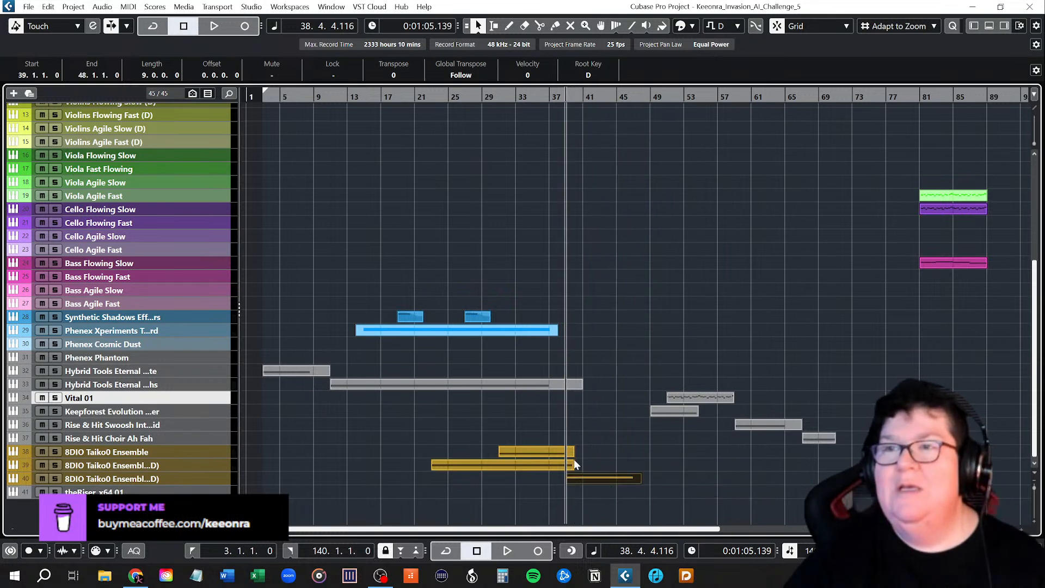
# Step: Check the held note in the track 39 Taiko clip and extend that clip to end at bar 48
pyautogui.scroll(5, 505, 449)
pyautogui.moveTo(436, 533)
pyautogui.mouseDown()
pyautogui.moveTo(457, 530)
pyautogui.moveTo(445, 530)
pyautogui.mouseUp()
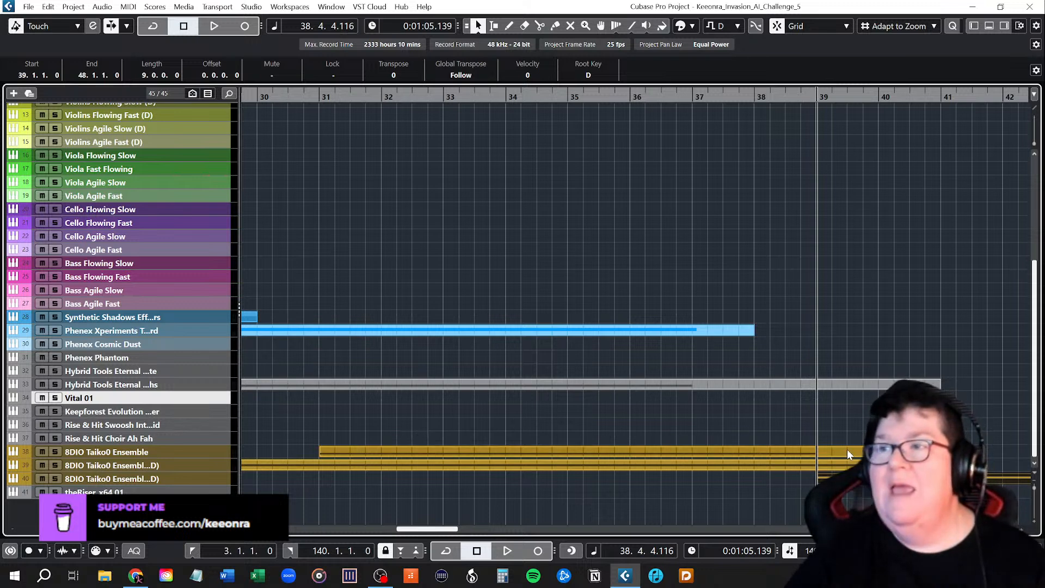
pyautogui.moveTo(444, 529); pyautogui.dragTo(486, 533)
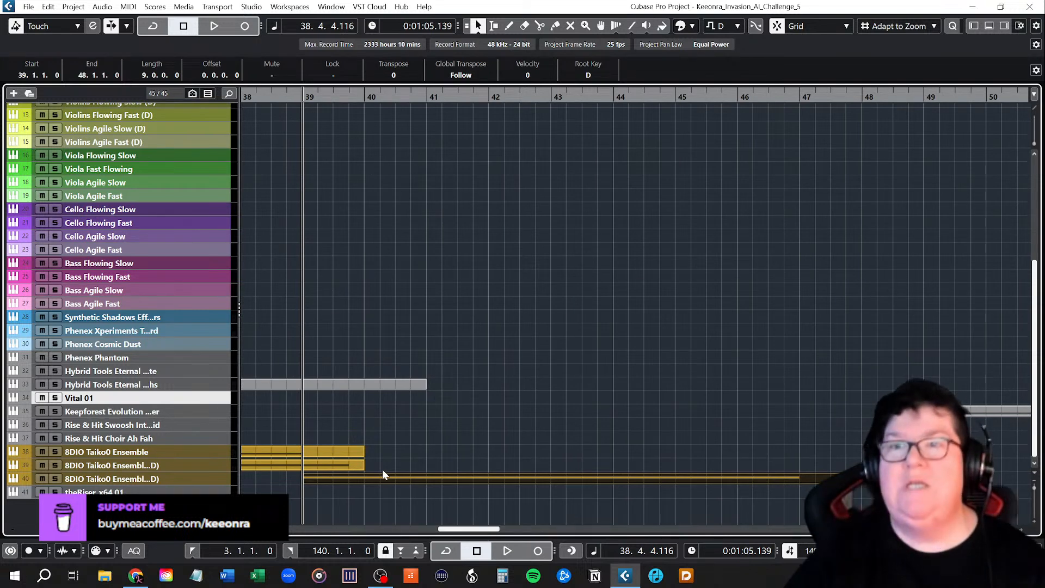
pyautogui.doubleClick(354, 467)
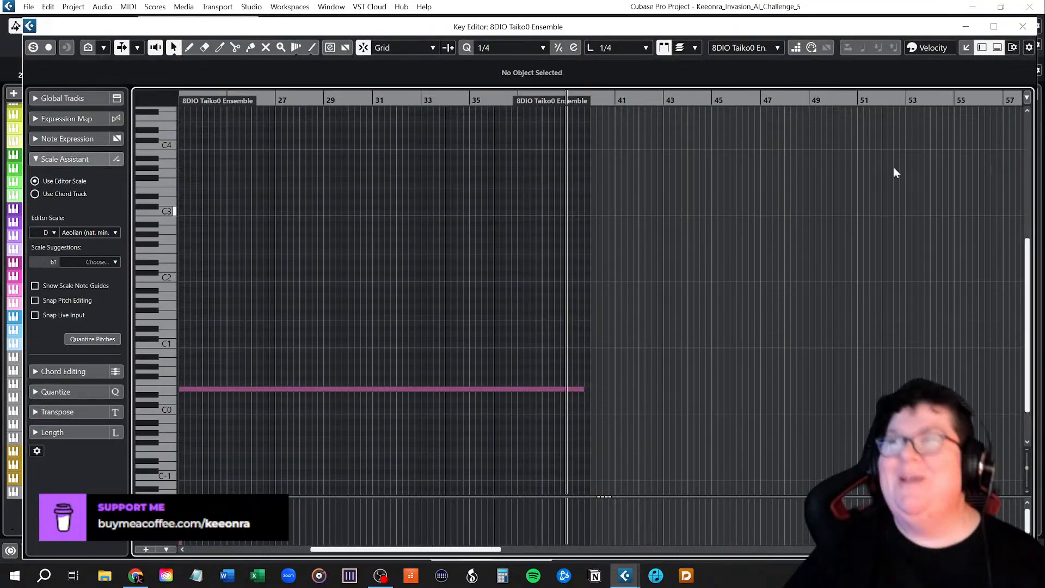
pyautogui.click(1022, 27)
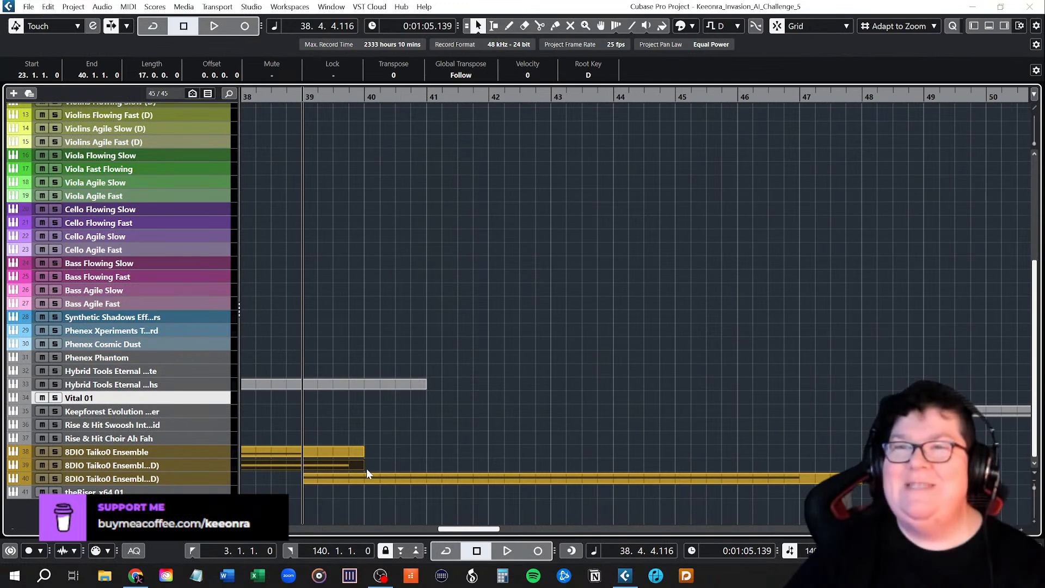
pyautogui.moveTo(362, 469); pyautogui.dragTo(854, 464)
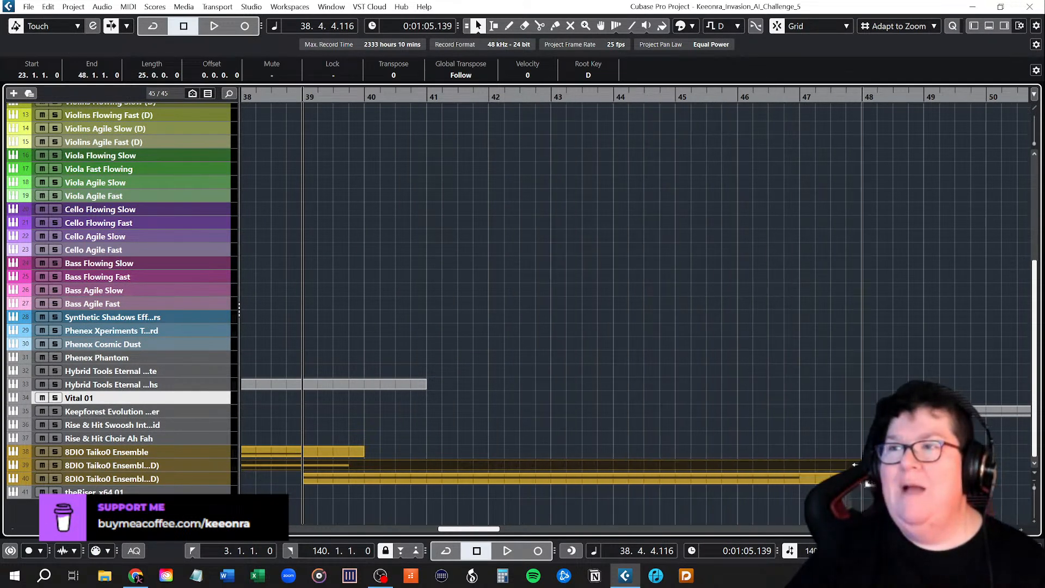
# Step: Extend the track 38 Taiko clip to bar 48 and lengthen the held note inside the track 39 clip to that clip's end
pyautogui.moveTo(362, 454); pyautogui.dragTo(862, 443)
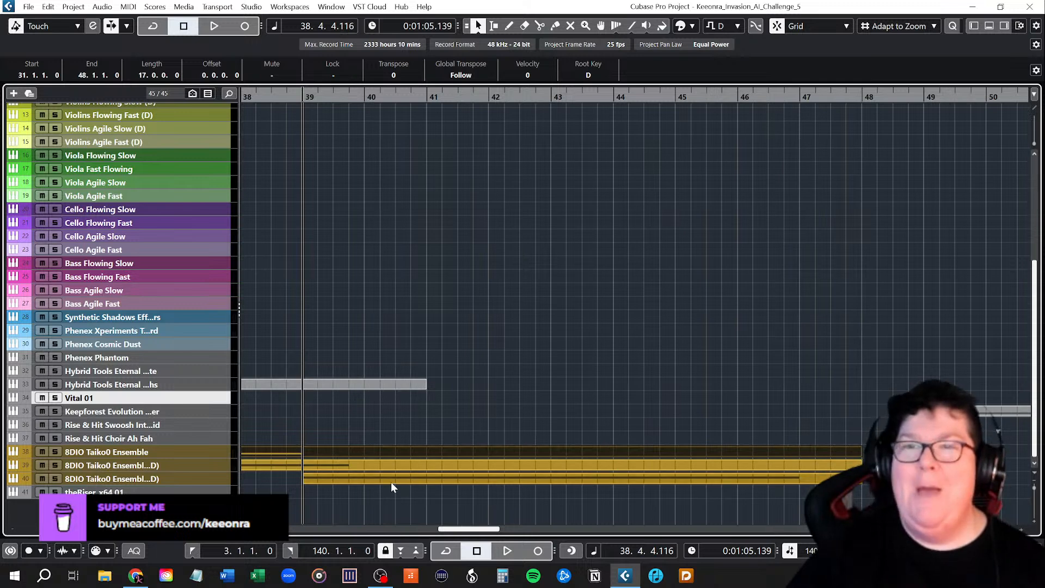
pyautogui.doubleClick(367, 463)
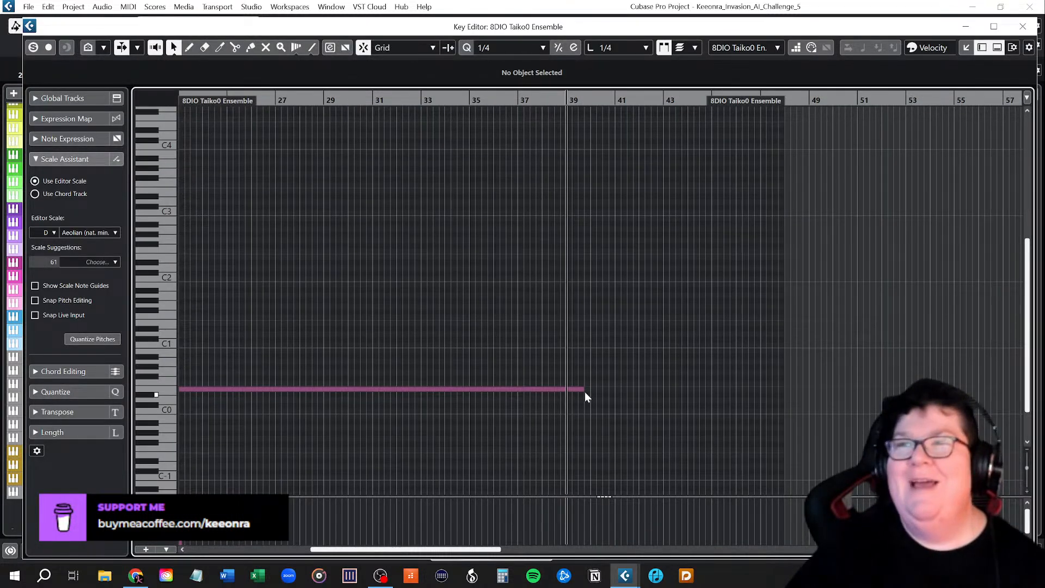
pyautogui.moveTo(581, 388); pyautogui.dragTo(784, 388)
pyautogui.click(1023, 26)
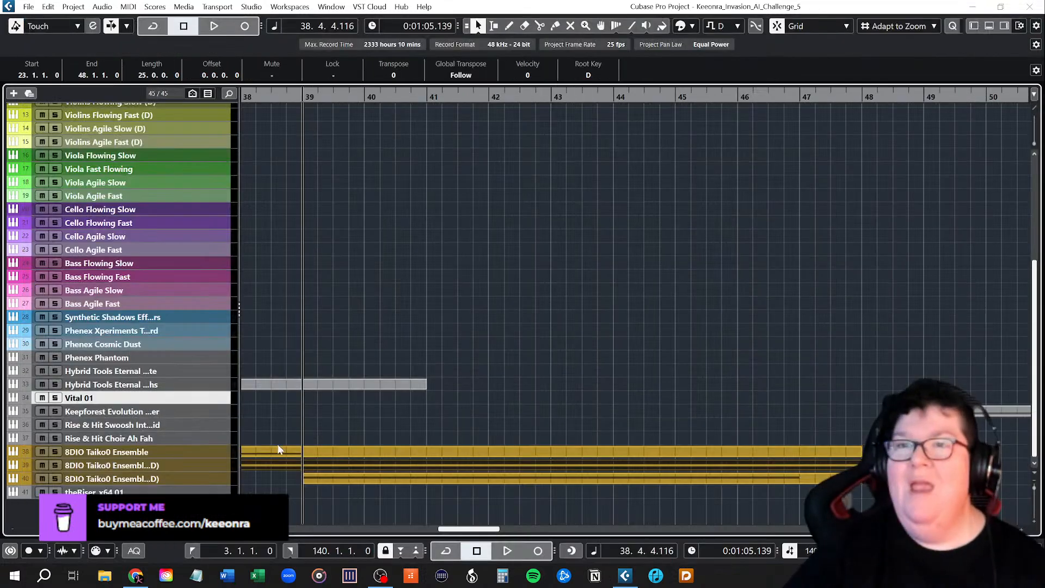
# Step: Lengthen the C0 note inside the track 38 Taiko clip so it ends at bar 48, and close the note editor
pyautogui.doubleClick(323, 451)
pyautogui.moveTo(371, 411); pyautogui.dragTo(589, 411)
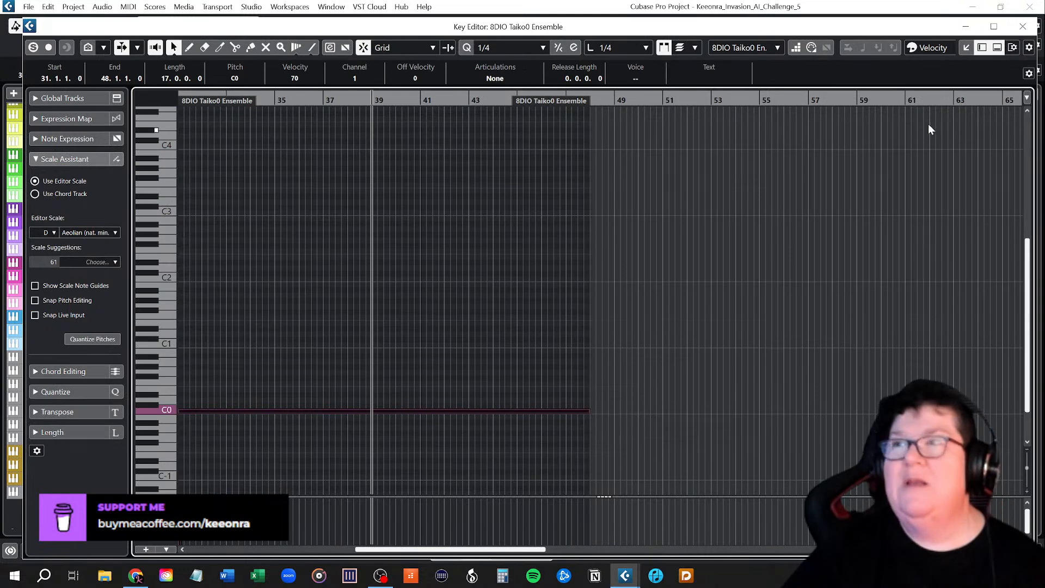
pyautogui.click(1022, 30)
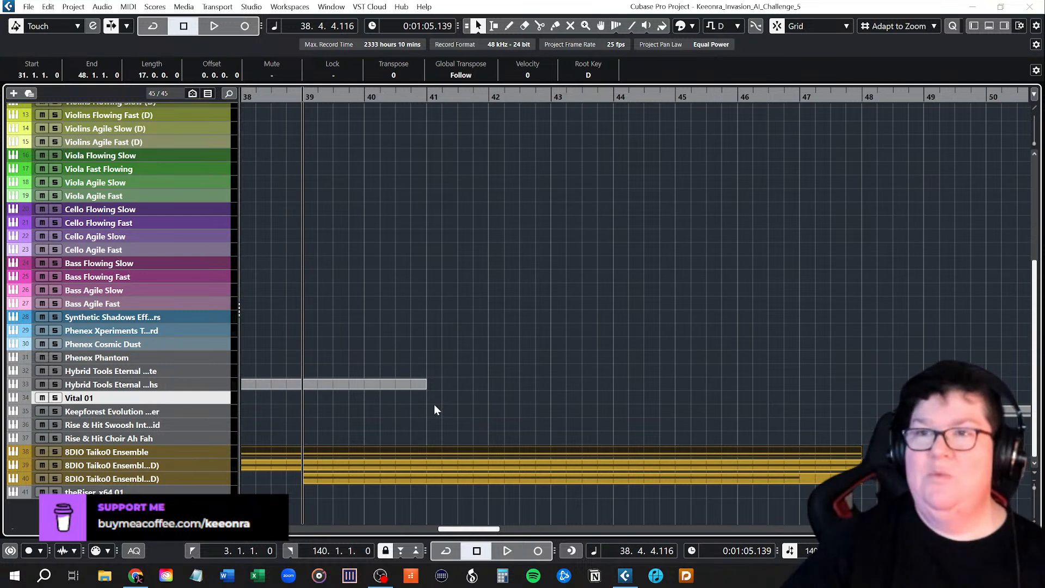
# Step: Increase the height of the three 8DIO Taiko tracks, 38 to 40, together so their controls are displayed
pyautogui.click(212, 454)
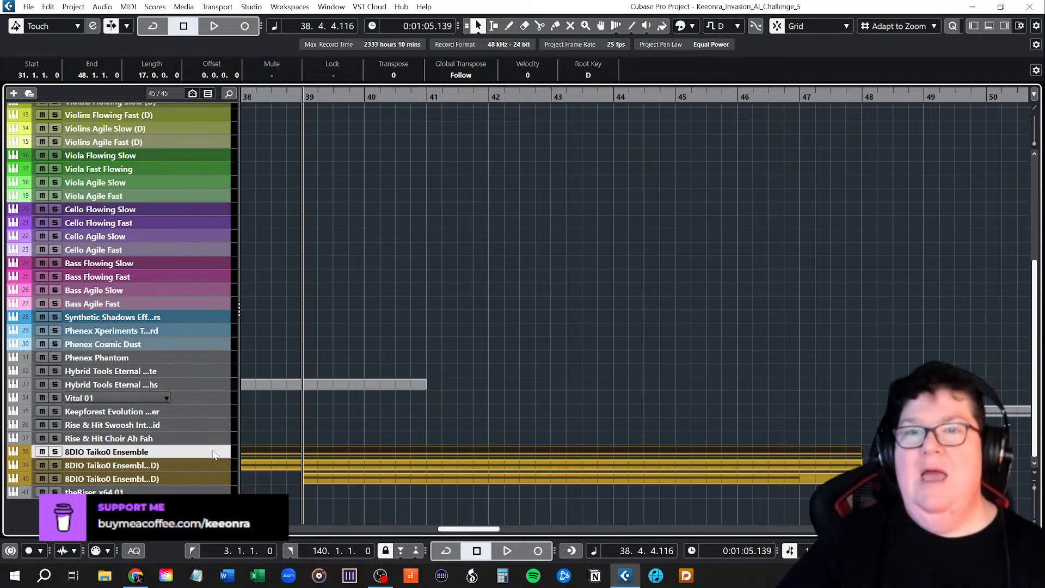
pyautogui.keyDown('shift'); pyautogui.click(211, 477); pyautogui.keyUp('shift')
pyautogui.moveTo(209, 489); pyautogui.dragTo(209, 501)
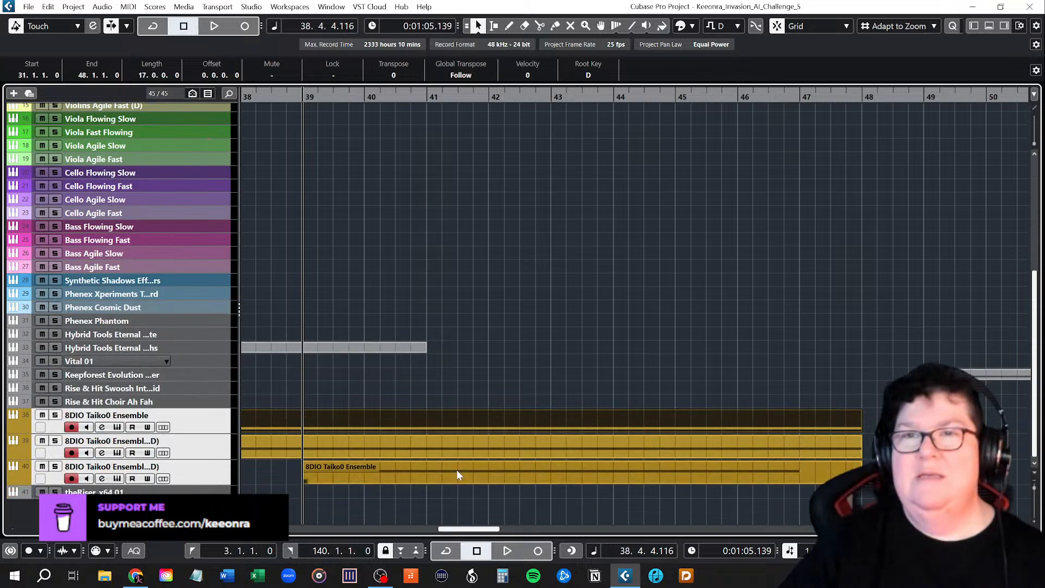
pyautogui.scroll(-8, 453, 475)
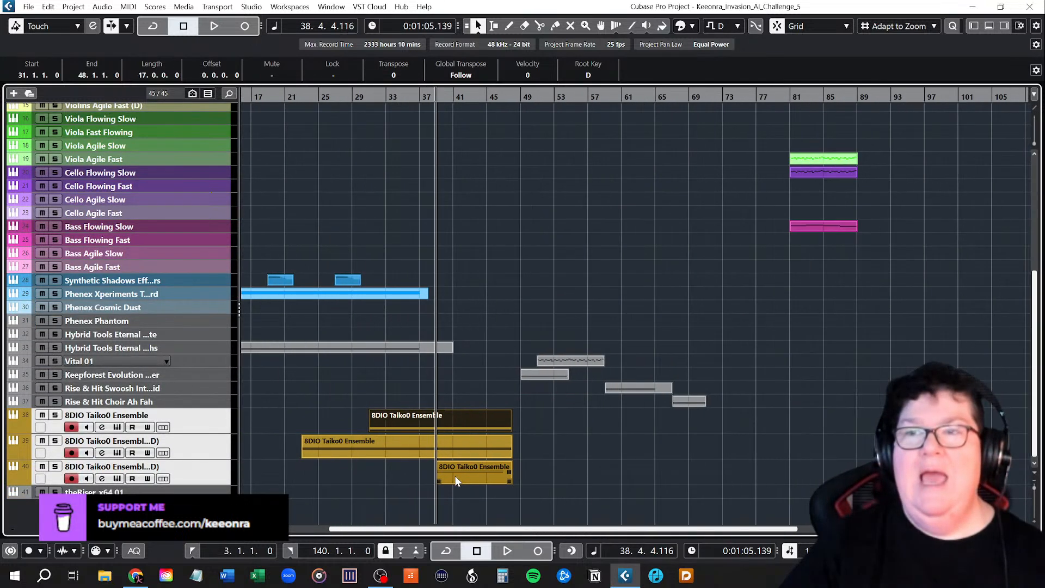
pyautogui.click(532, 509)
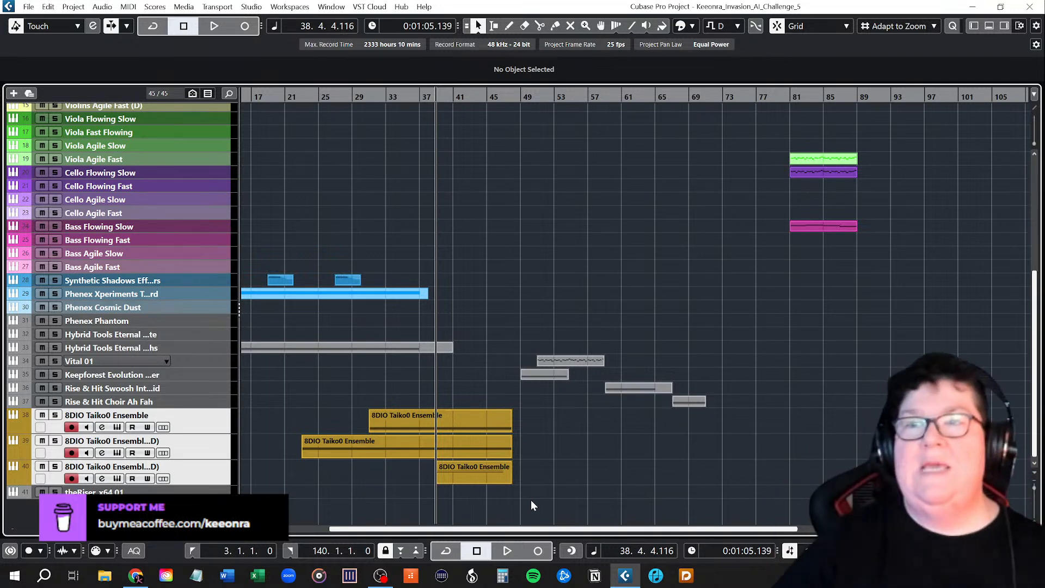
pyautogui.moveTo(378, 533); pyautogui.dragTo(307, 530)
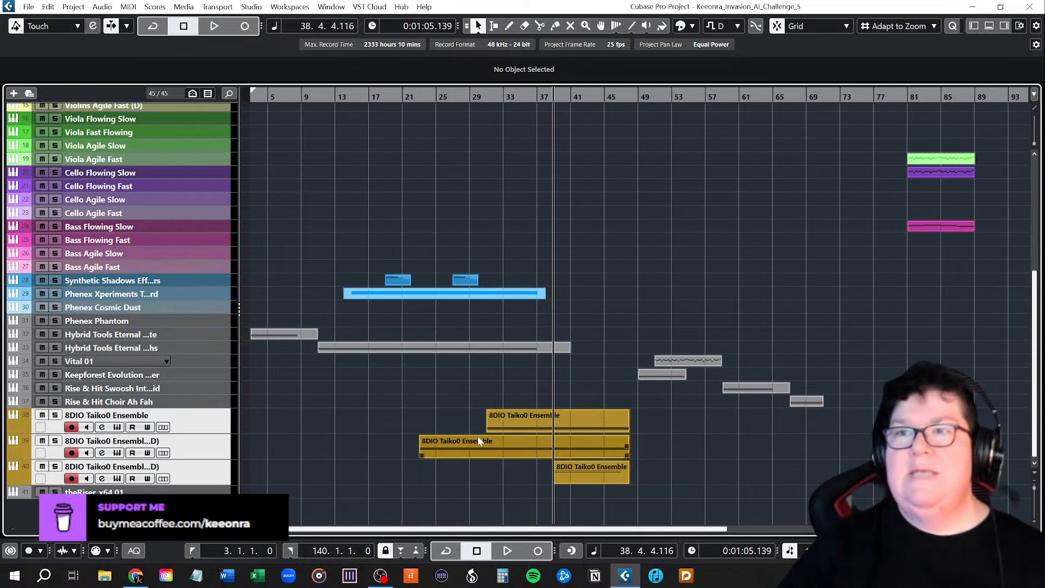
# Step: Pan the track 38 Taiko fully left
pyautogui.click(198, 426)
pyautogui.click(974, 25)
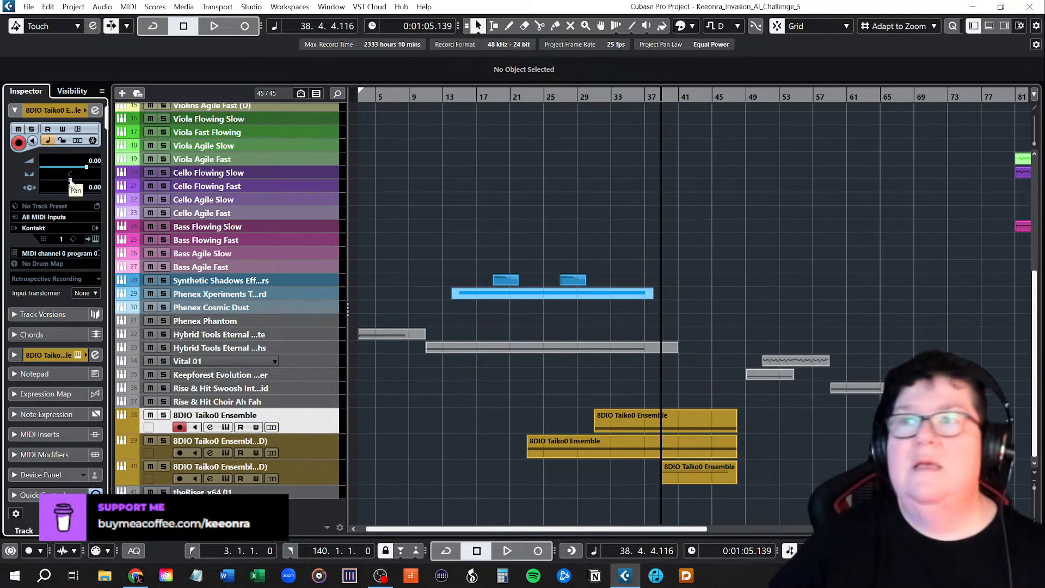
pyautogui.click(310, 448)
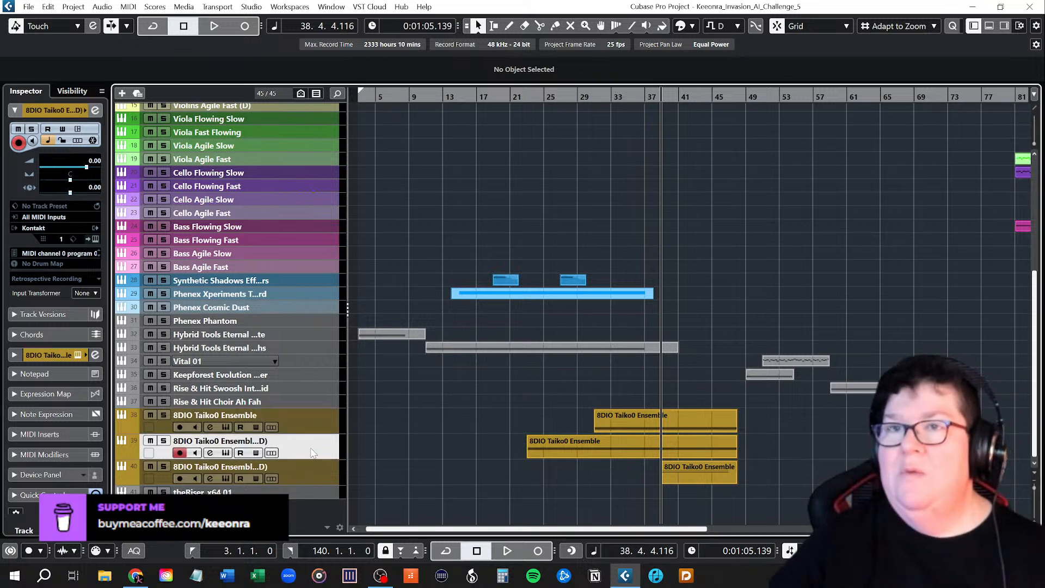
pyautogui.click(306, 420)
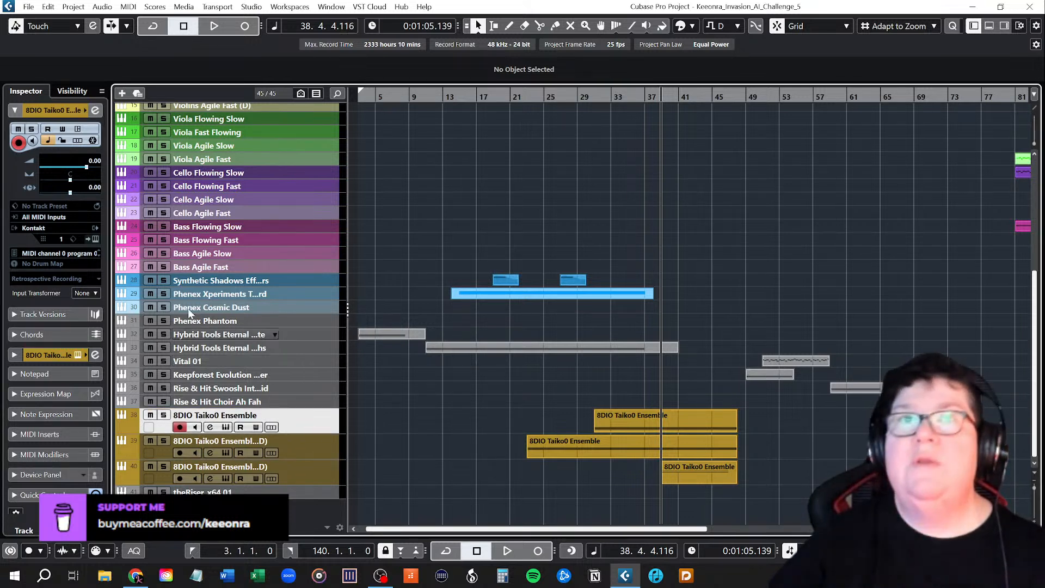
pyautogui.moveTo(71, 183); pyautogui.dragTo(22, 181)
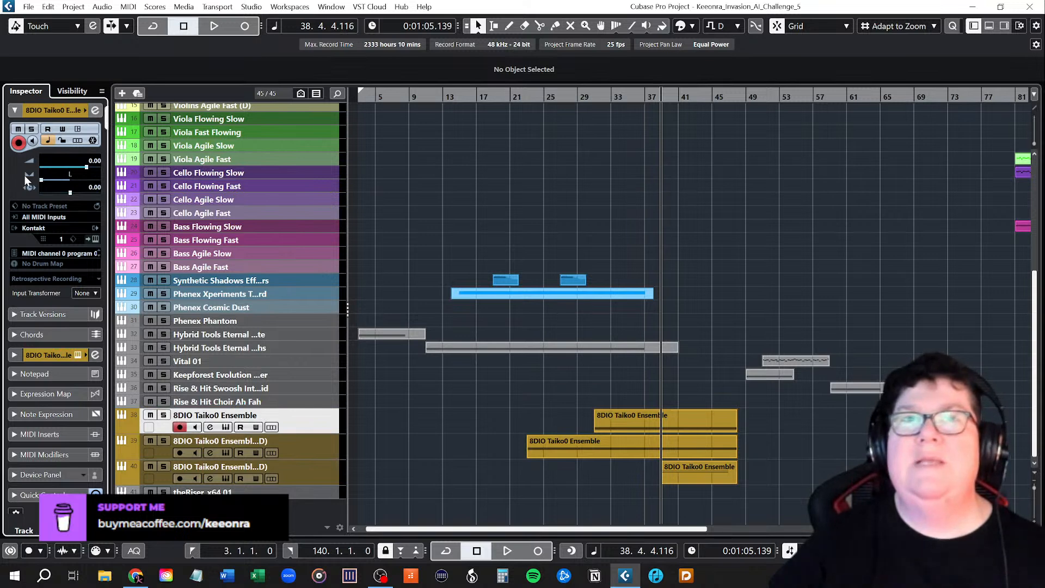
# Step: Pan the track 40 Taiko fully right and hide the track settings
pyautogui.click(314, 475)
pyautogui.click(990, 26)
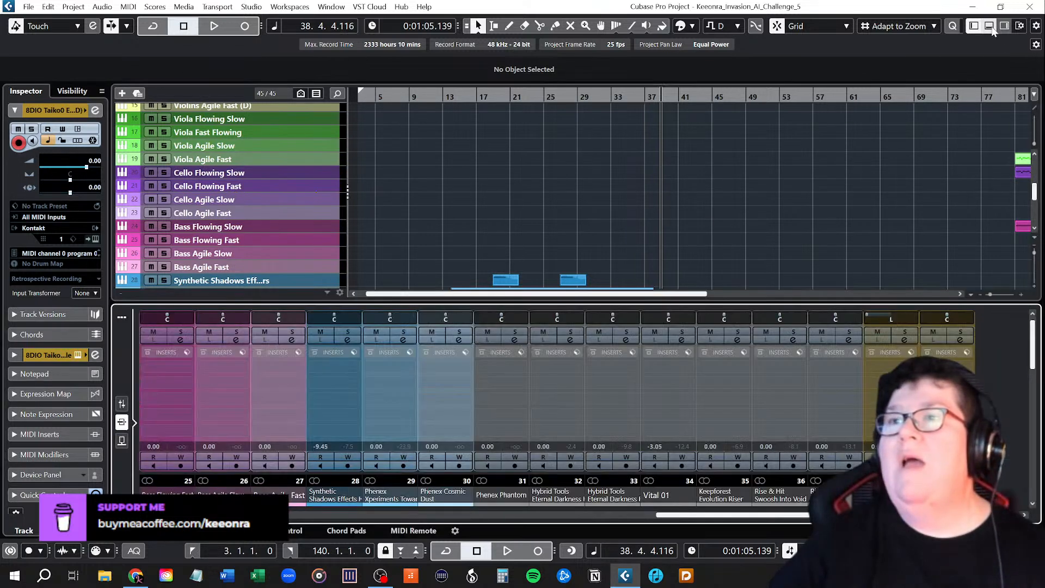
pyautogui.click(992, 30)
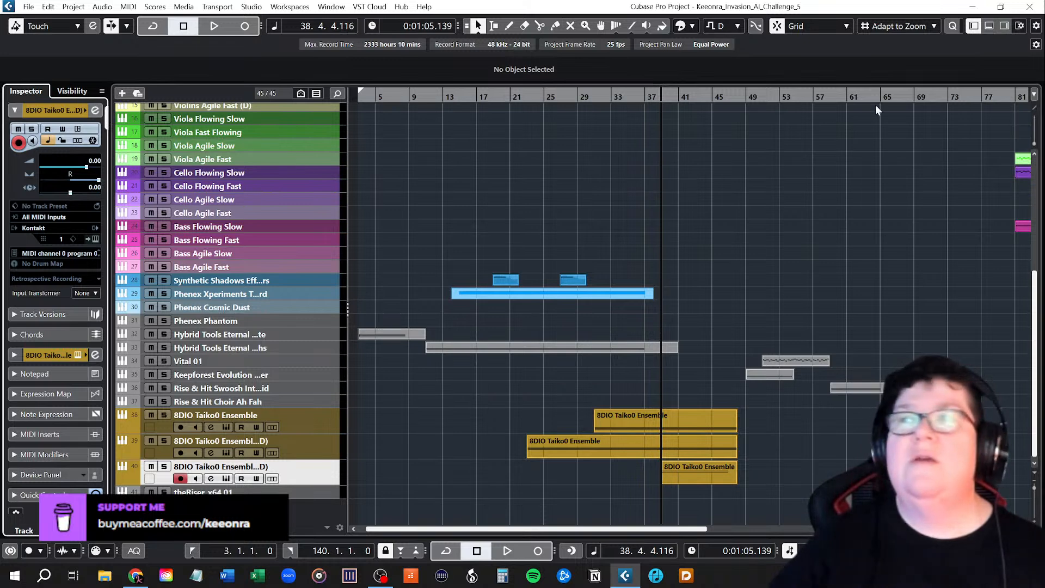
pyautogui.click(973, 26)
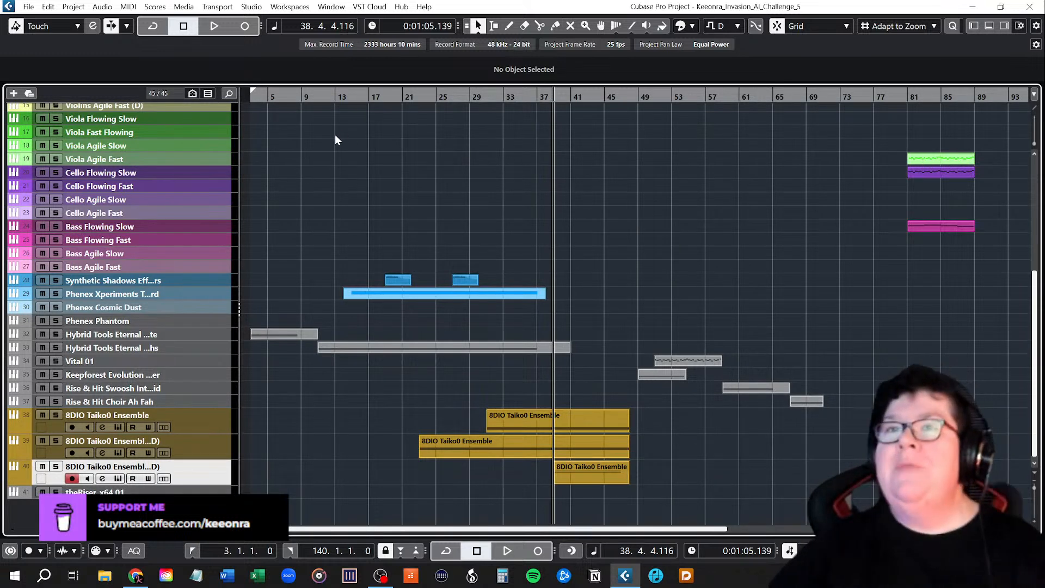
# Step: Save the project with the playhead returned to bar 3, and play the arrangement through to bar 47
pyautogui.press('1')
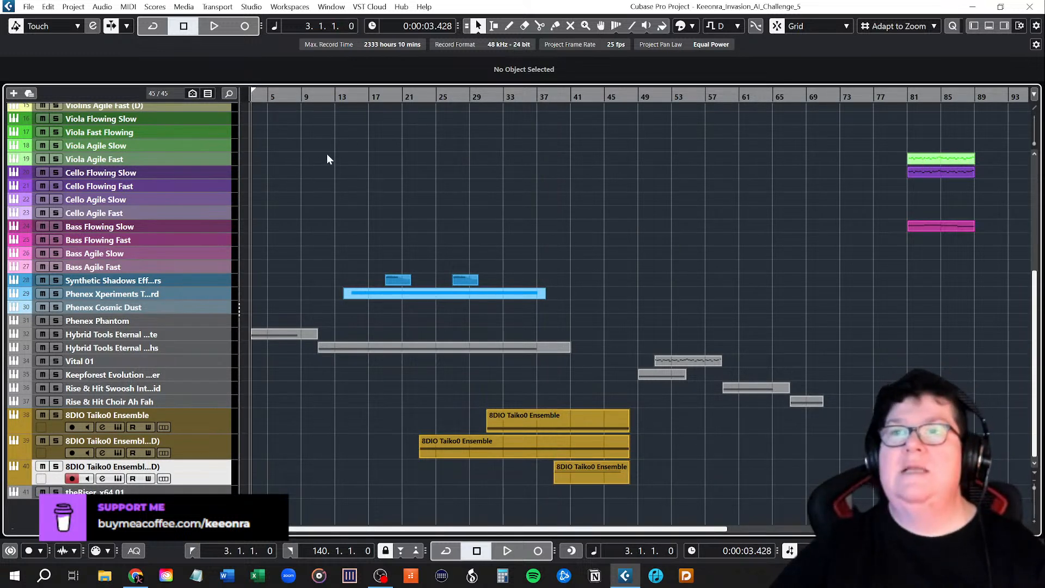
pyautogui.click(29, 6)
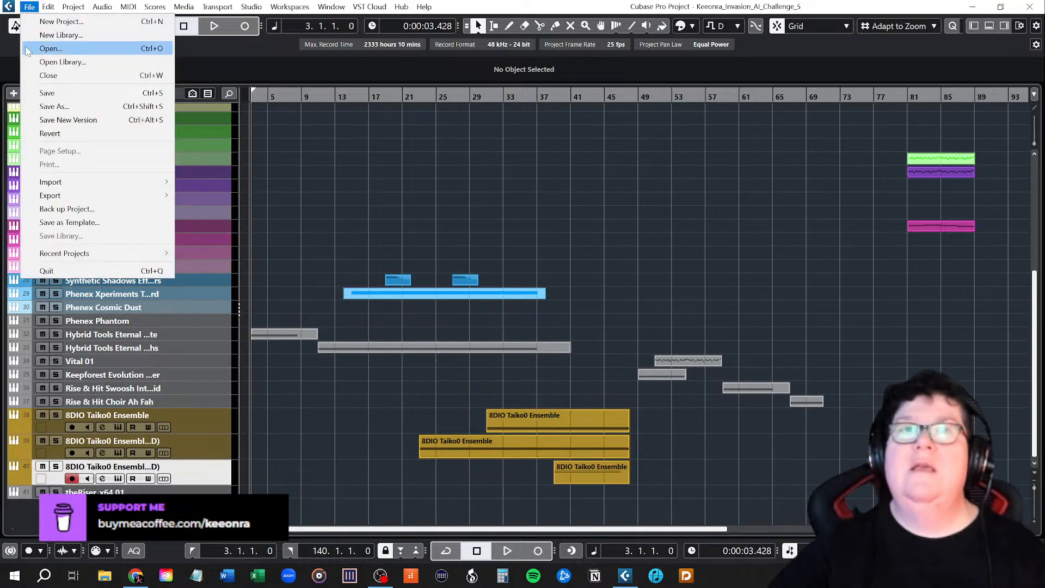
pyautogui.click(31, 94)
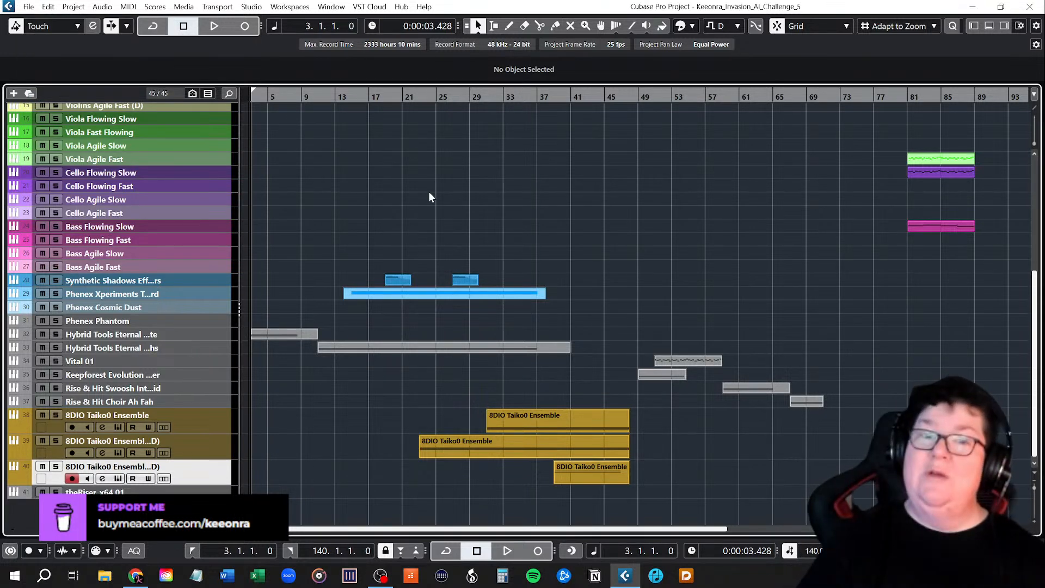
pyautogui.press('space')
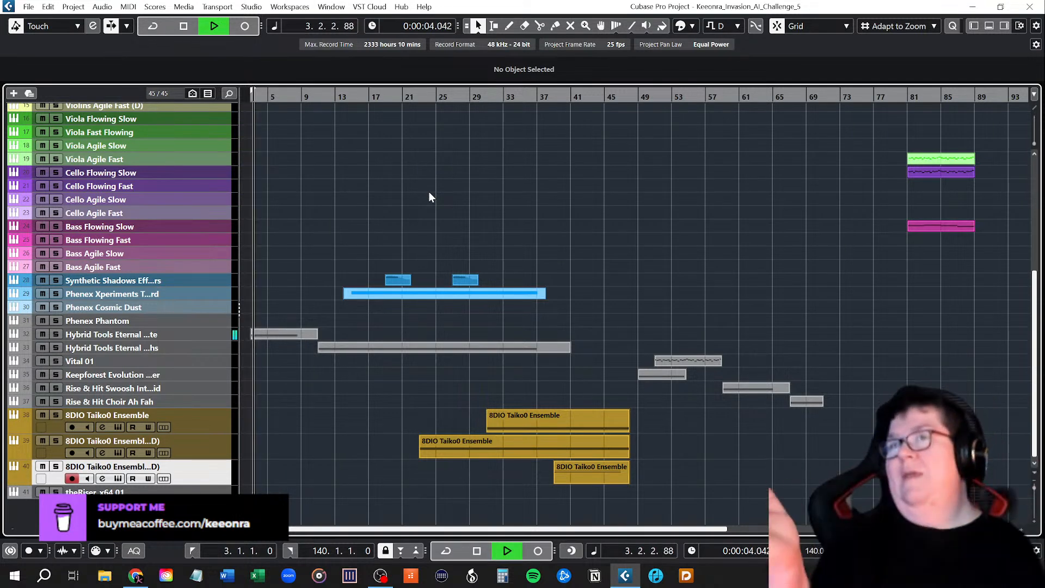
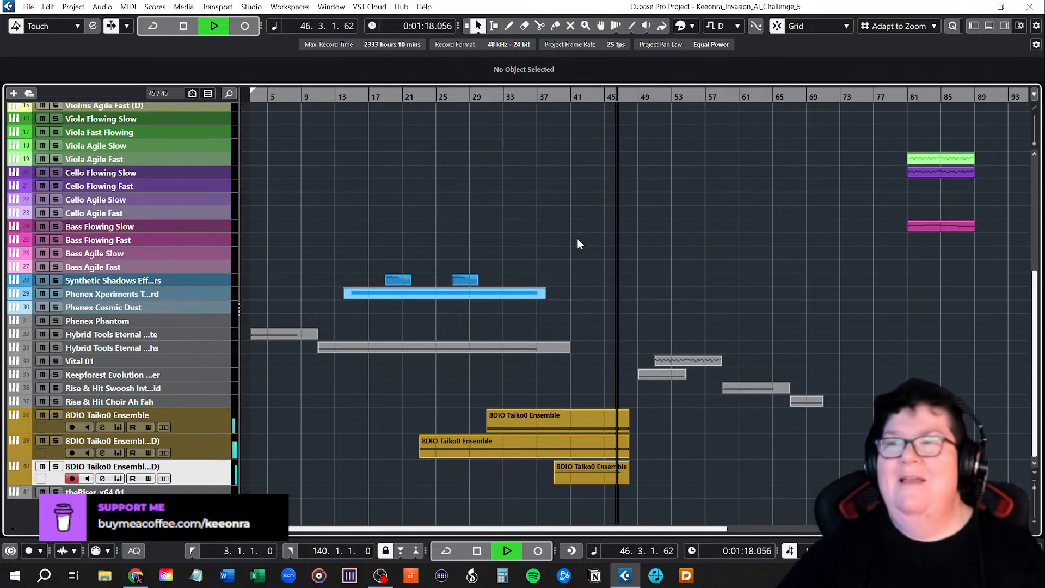
pyautogui.press('space')
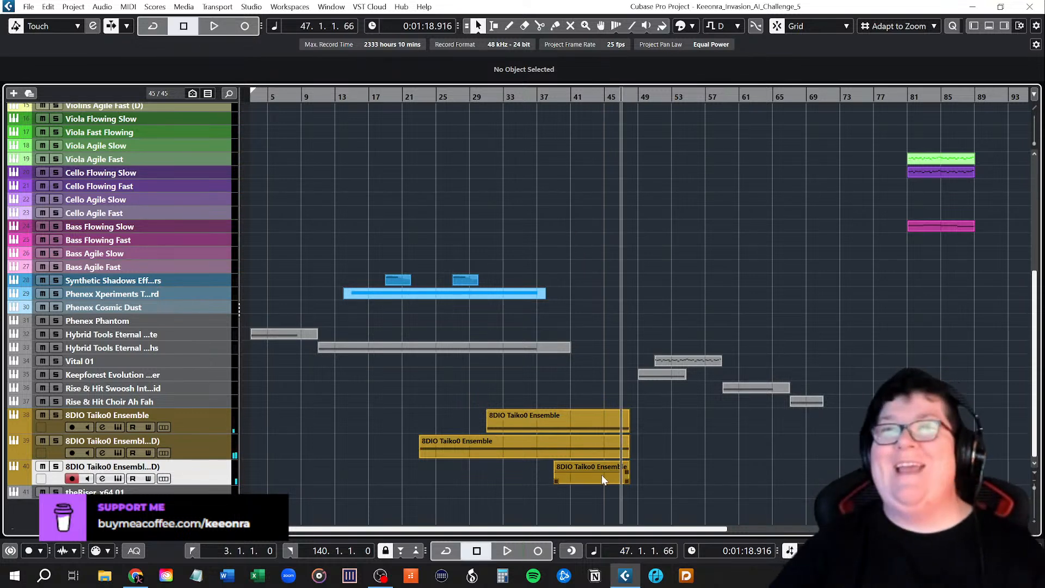
# Step: Audition the Keepforest riser clip and the start of the Vital 01 clip from bar 49, stopping in bar 51
pyautogui.scroll(3, 599, 481)
pyautogui.scroll(4, 599, 475)
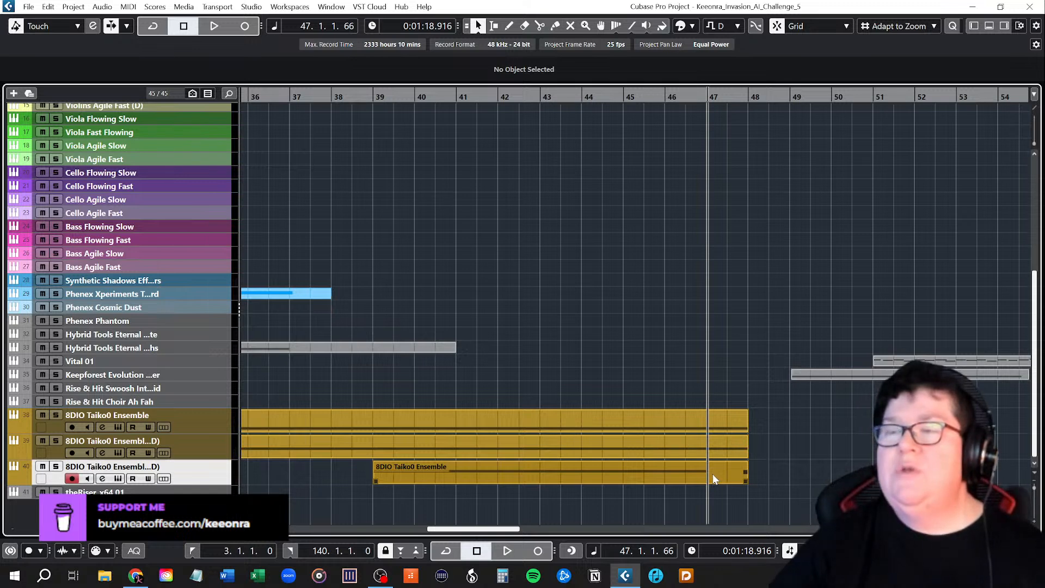
pyautogui.moveTo(497, 529); pyautogui.dragTo(545, 531)
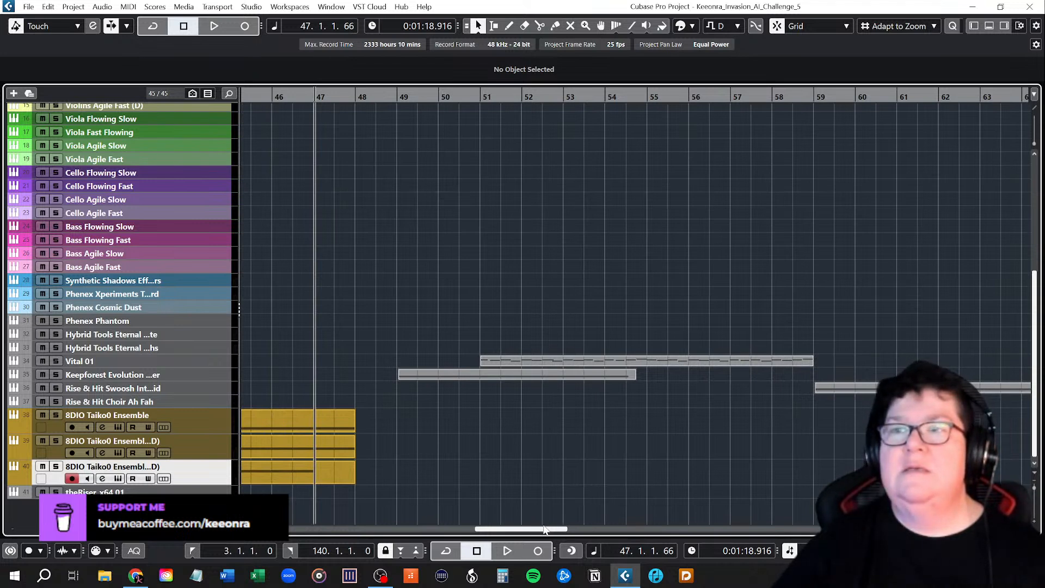
pyautogui.click(400, 95)
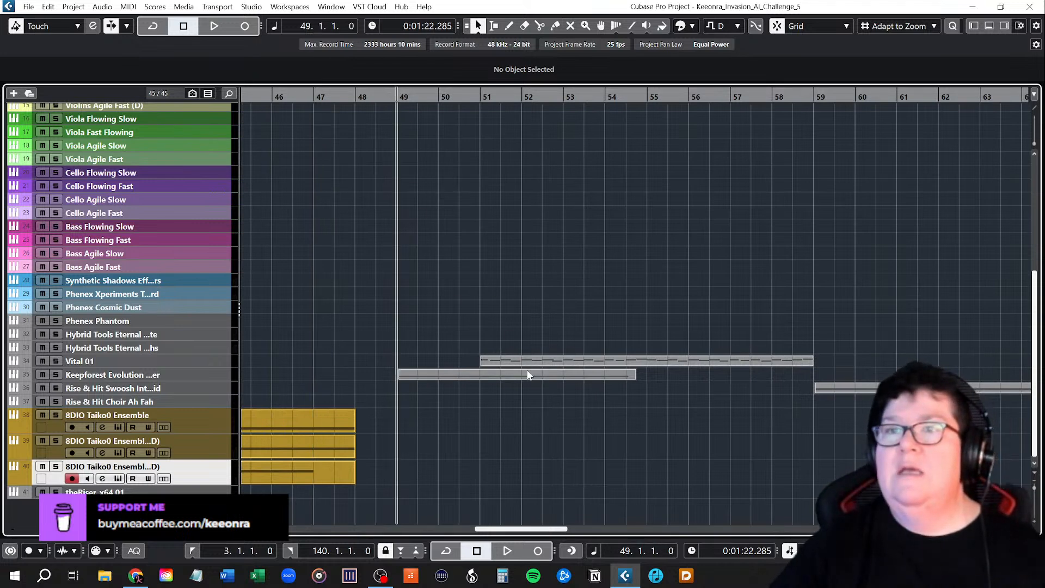
pyautogui.press('space')
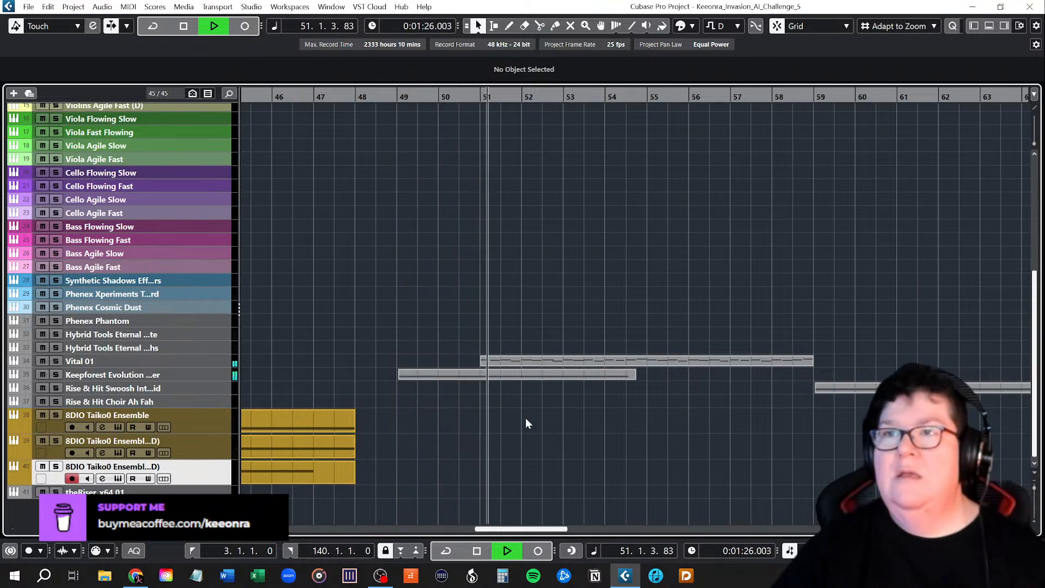
pyautogui.press('space')
# Step: Audition the Rise & Hit Swoosh clip from bar 59 and the Choir Ah Fah clip from bar 67
pyautogui.moveTo(503, 529); pyautogui.dragTo(548, 529)
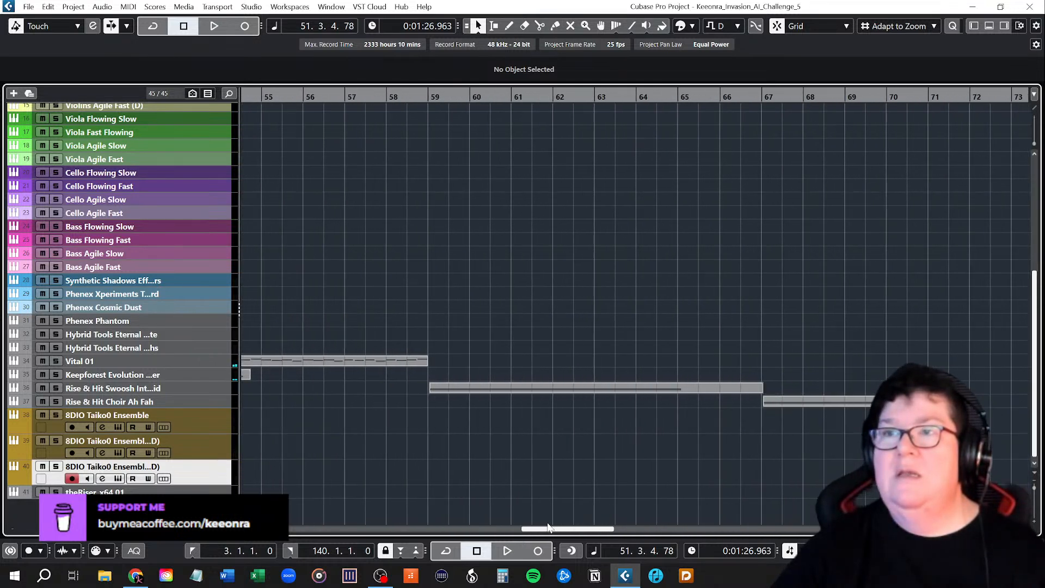
pyautogui.click(429, 96)
pyautogui.press('space')
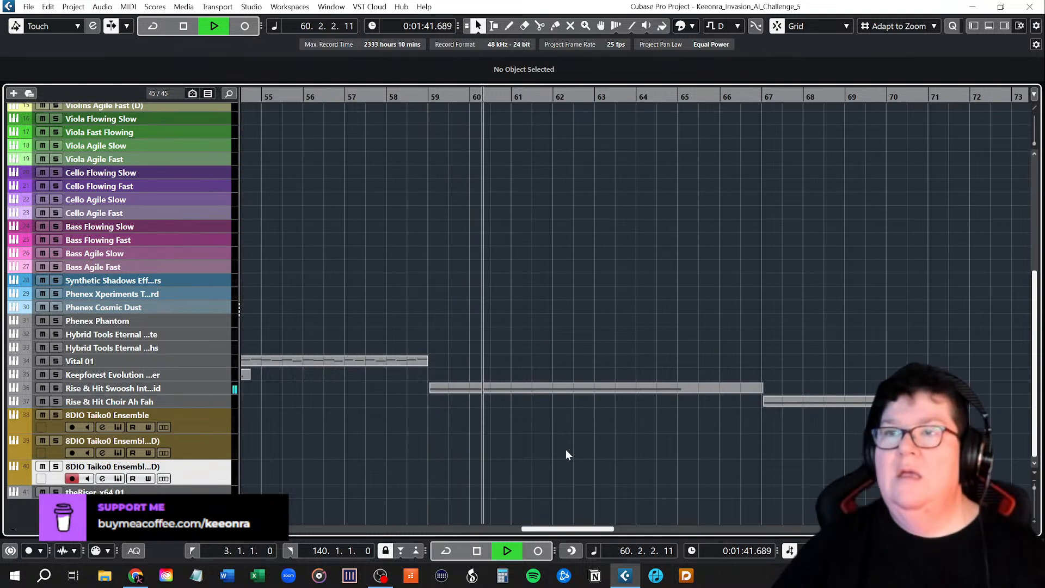
pyautogui.press('space')
pyautogui.click(765, 98)
pyautogui.press('space')
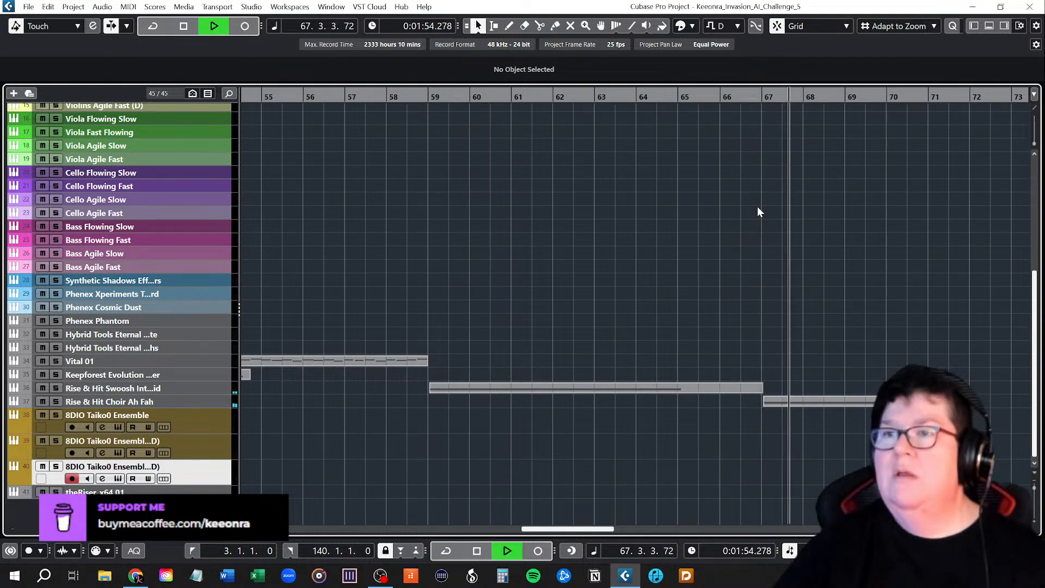
pyautogui.press('space')
# Step: Duplicate the Keepforest Evolution Riser track and increase the height of the duplicate
pyautogui.moveTo(564, 531); pyautogui.dragTo(454, 535)
pyautogui.click(193, 376)
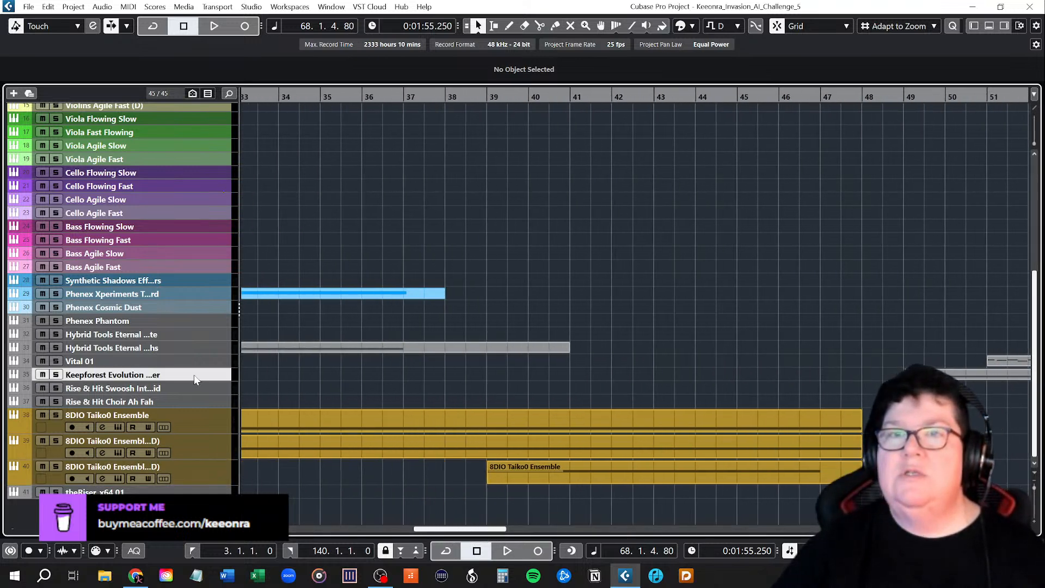
pyautogui.rightClick(208, 378)
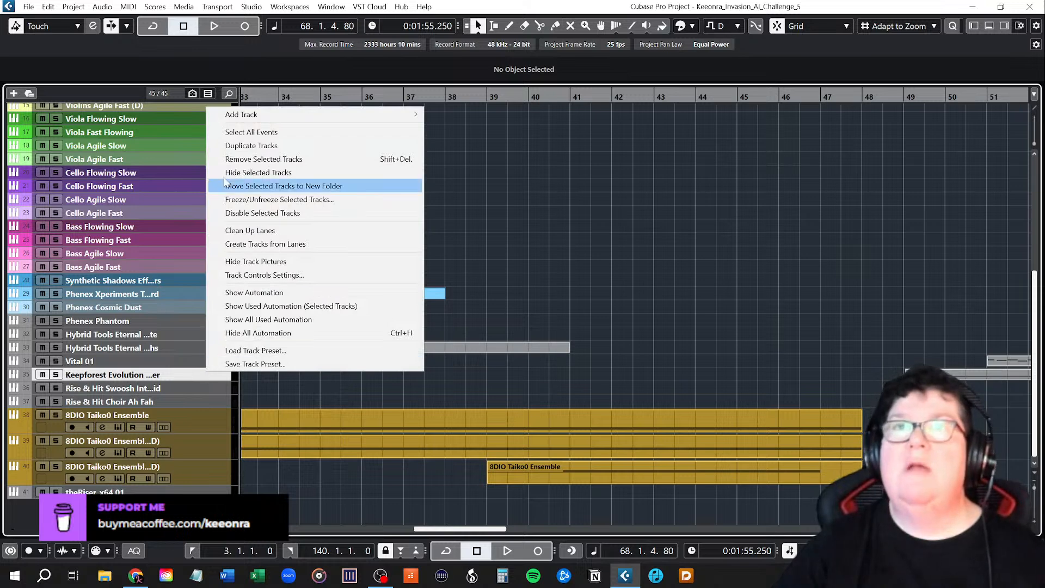
pyautogui.click(230, 147)
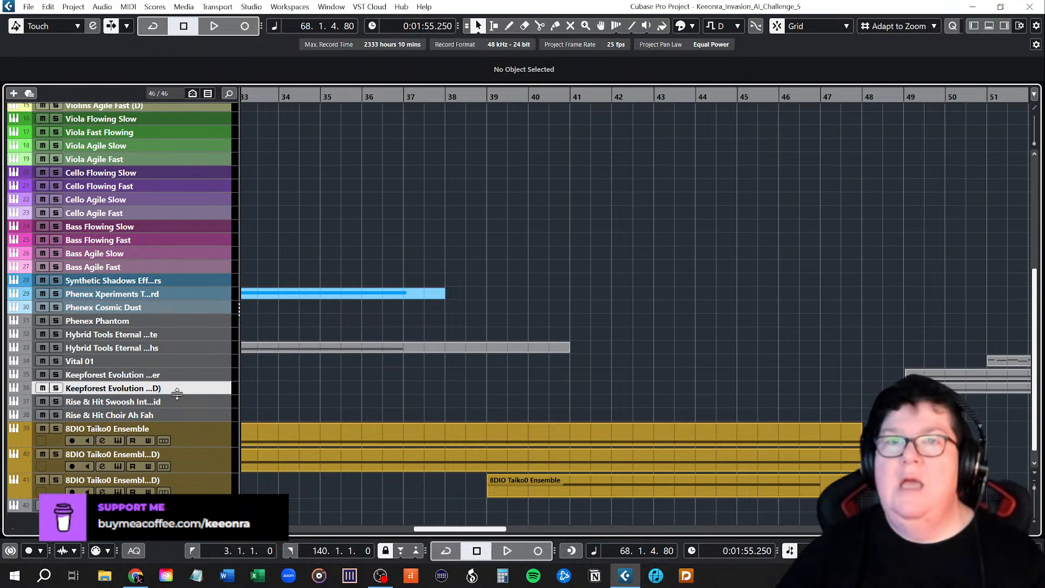
pyautogui.moveTo(177, 393); pyautogui.dragTo(177, 407)
# Step: Open the duplicated Keepforest track's Evolution instrument and audition the first few samples of the Risers patch
pyautogui.click(118, 400)
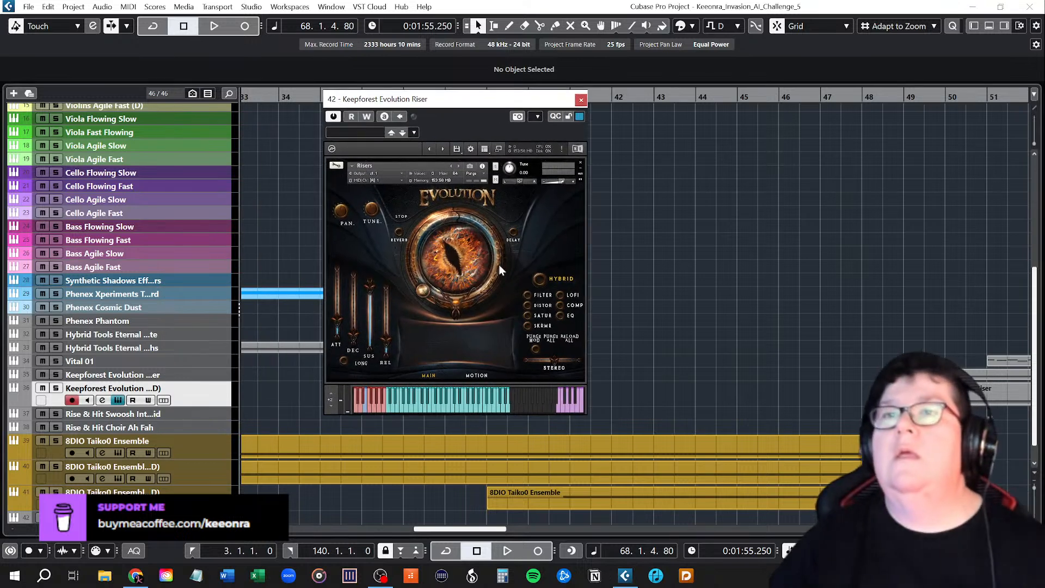
pyautogui.click(386, 406)
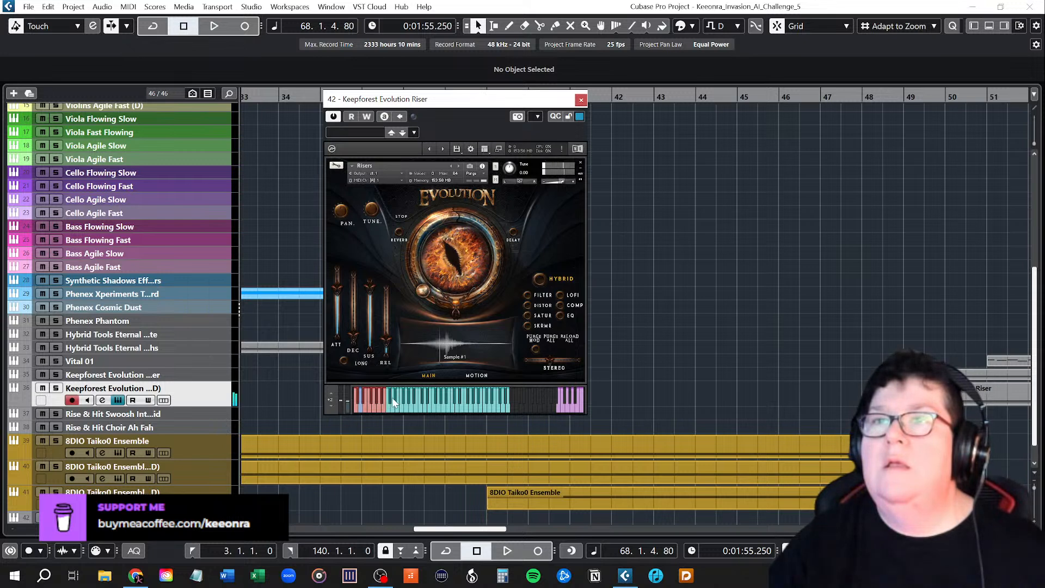
pyautogui.click(391, 403)
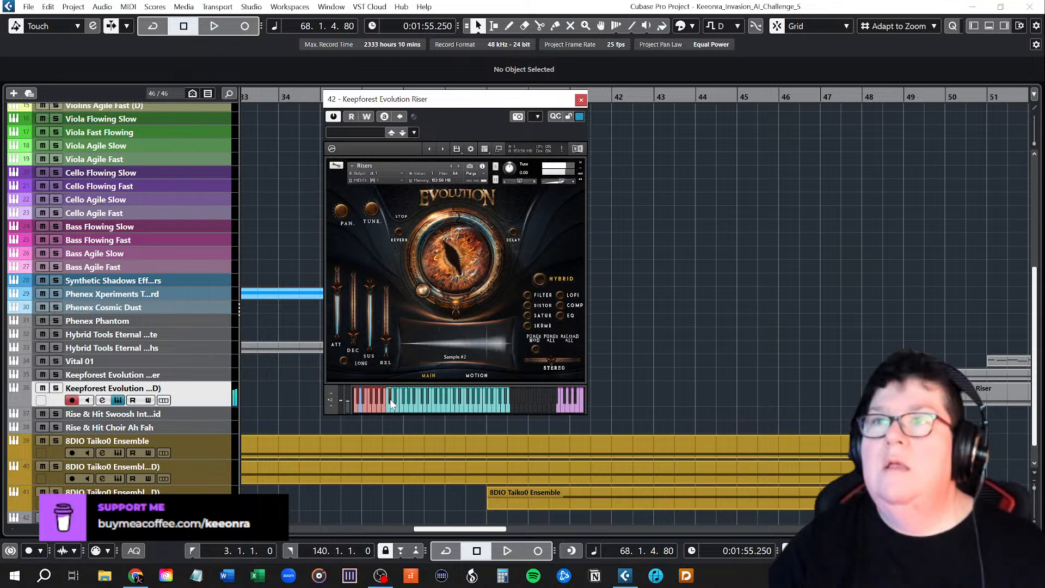
pyautogui.click(394, 407)
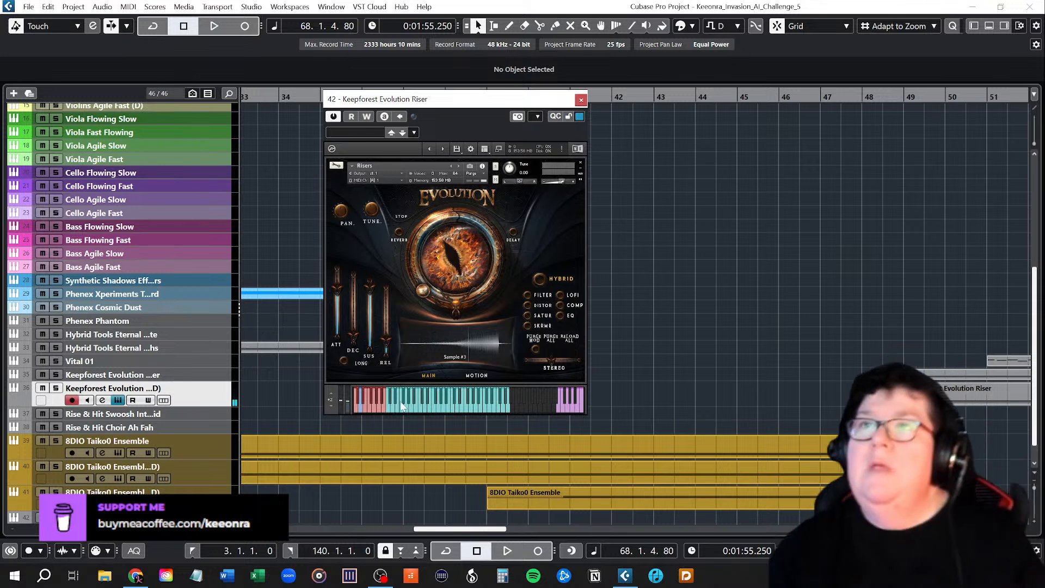
# Step: Audition the Evolution patches from Saturated Braams through Short_Hits, Subs, Trailer Hits, Whoosh-Hits and Whoosh-Impact_Soft to Braams
pyautogui.click(459, 166)
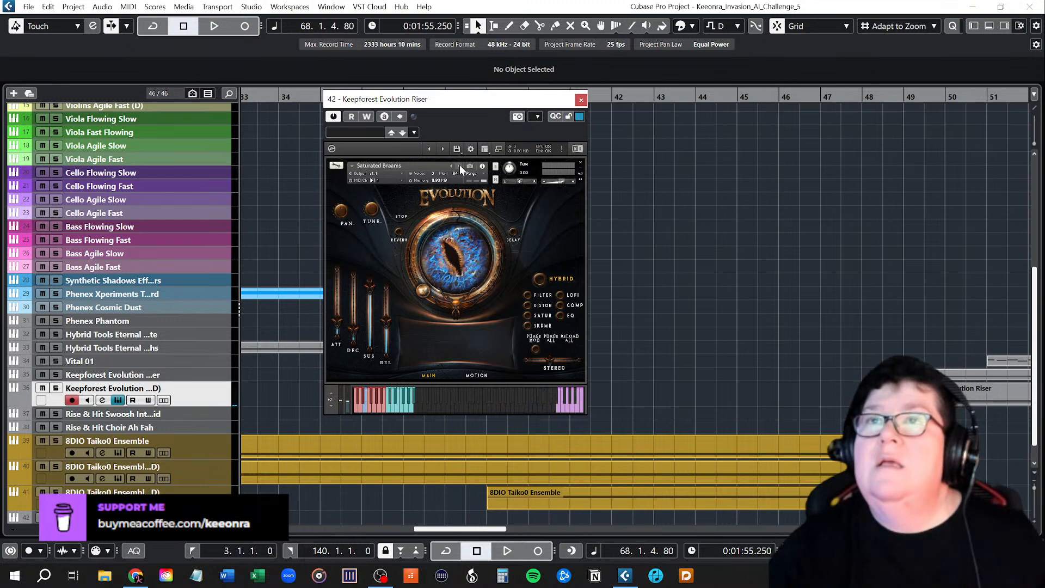
pyautogui.click(459, 166)
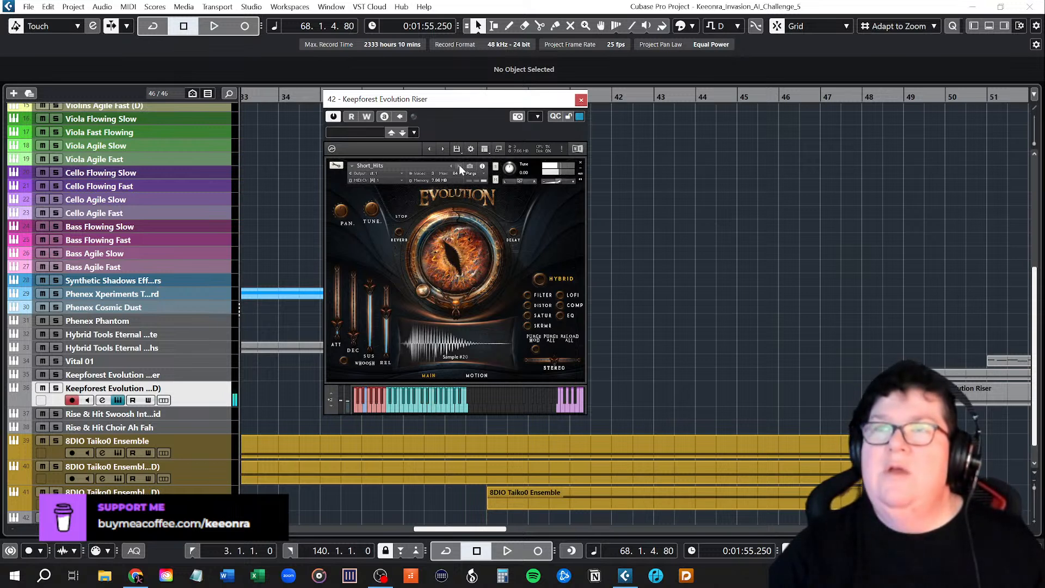
pyautogui.click(459, 165)
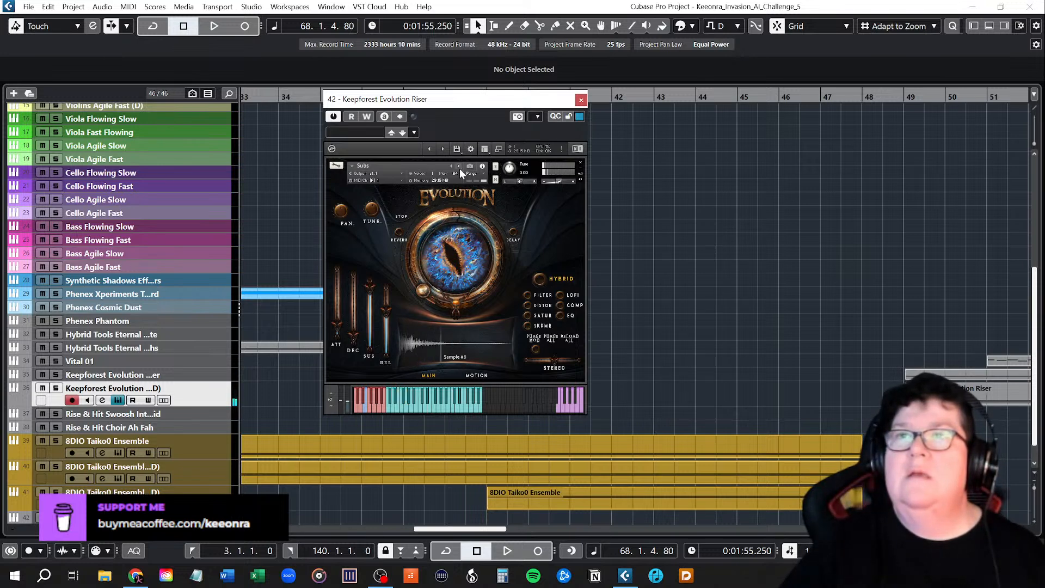
pyautogui.click(459, 166)
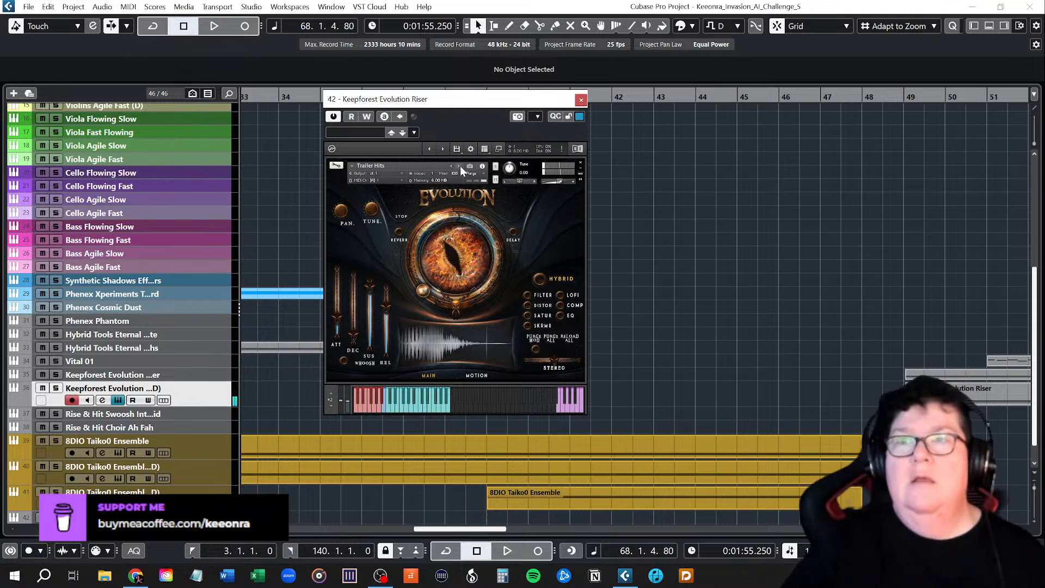
pyautogui.click(459, 166)
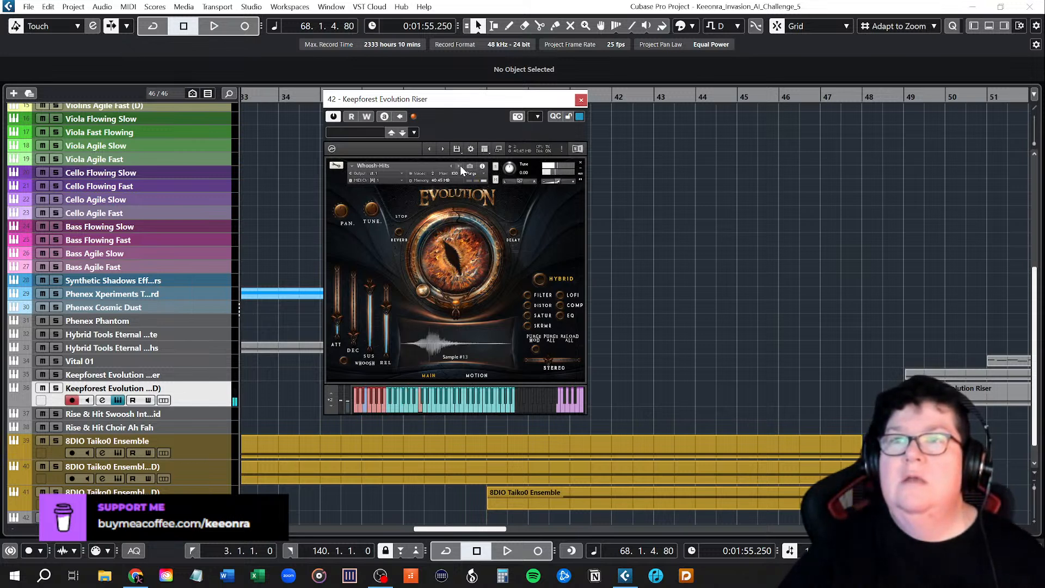
pyautogui.click(459, 166)
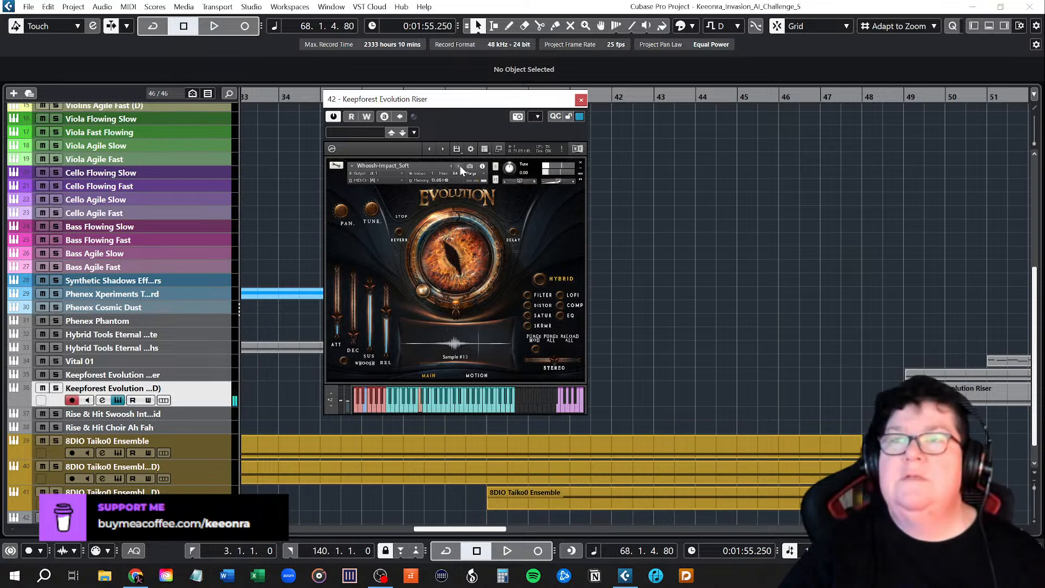
pyautogui.click(459, 166)
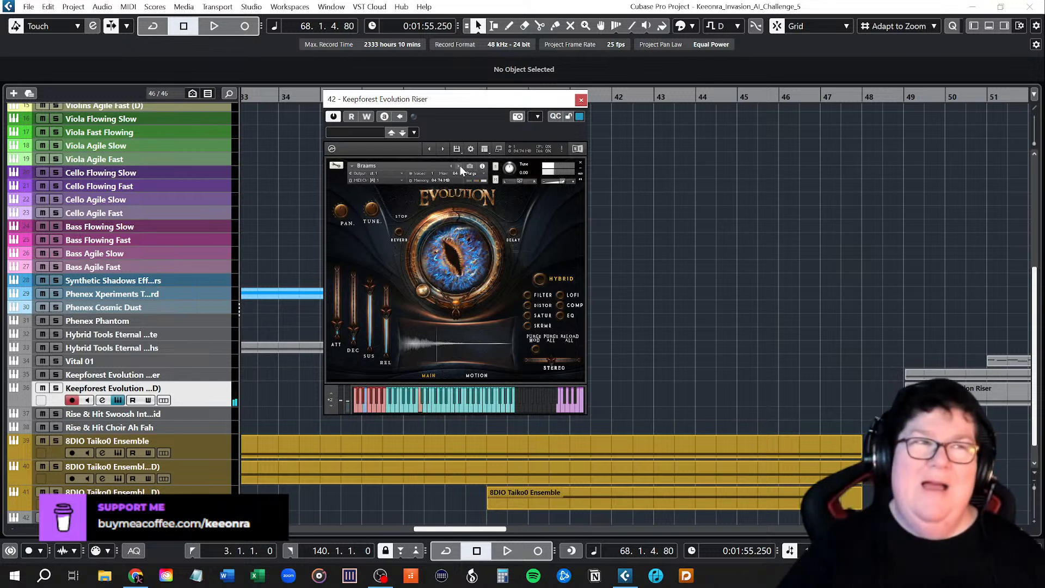
# Step: Load the Downers patch in Evolution and audition its samples
pyautogui.click(460, 166)
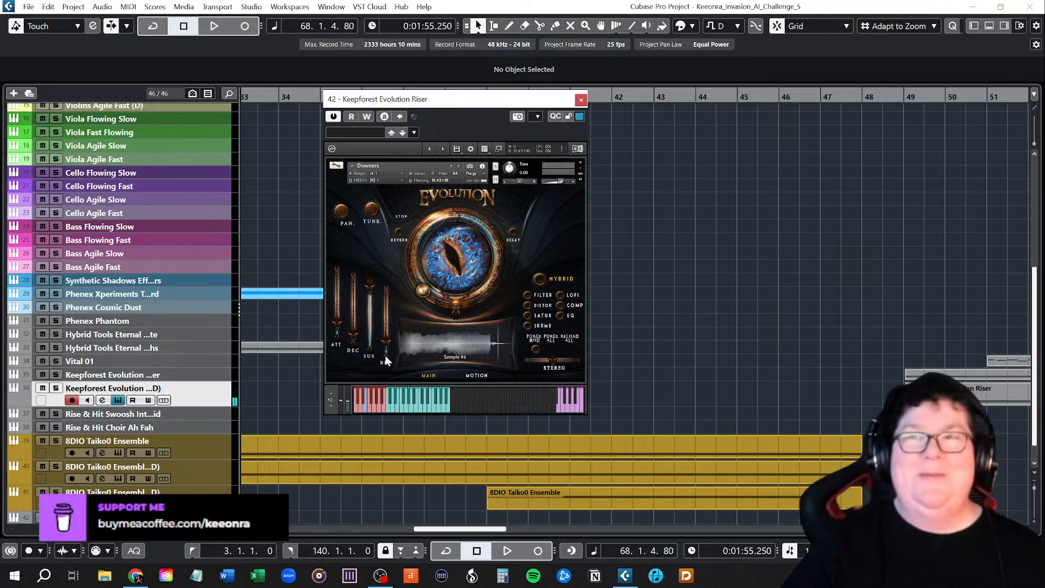
pyautogui.click(402, 411)
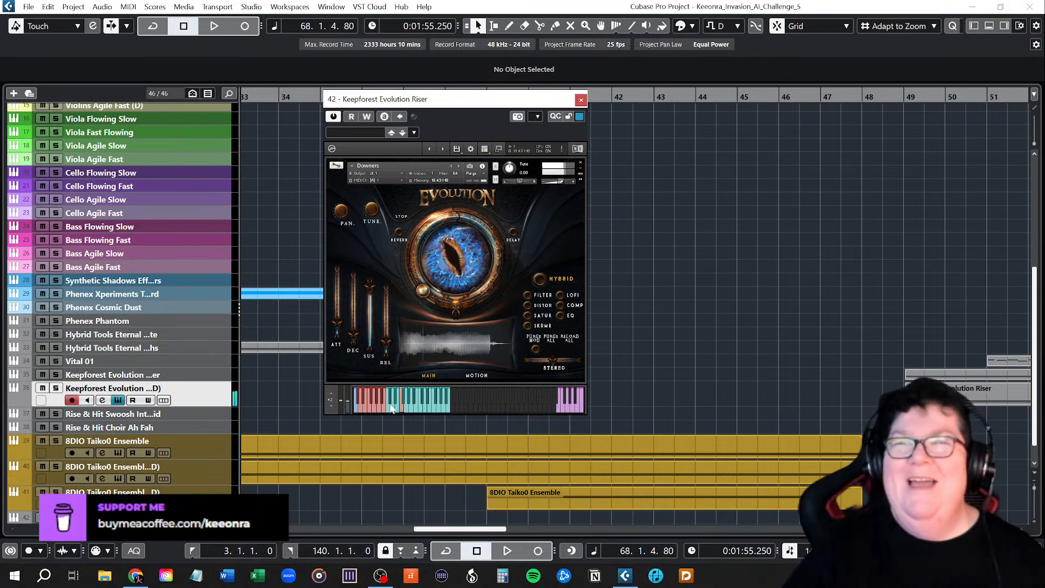
pyautogui.click(360, 407)
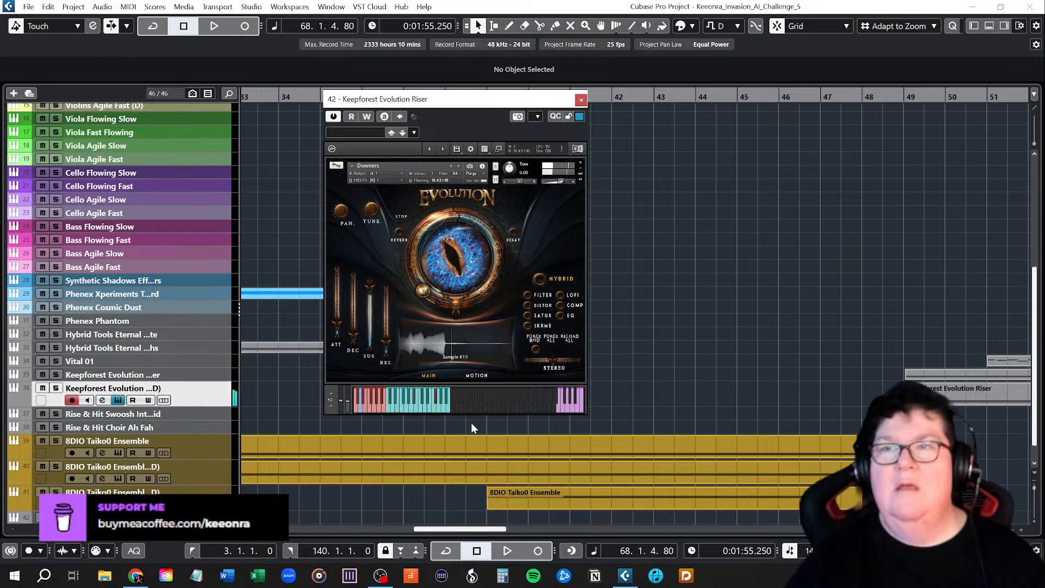
# Step: Delete the copied riser clip from the duplicated Keepforest track and place the playhead at bar 49
pyautogui.scroll(3, 411, 479)
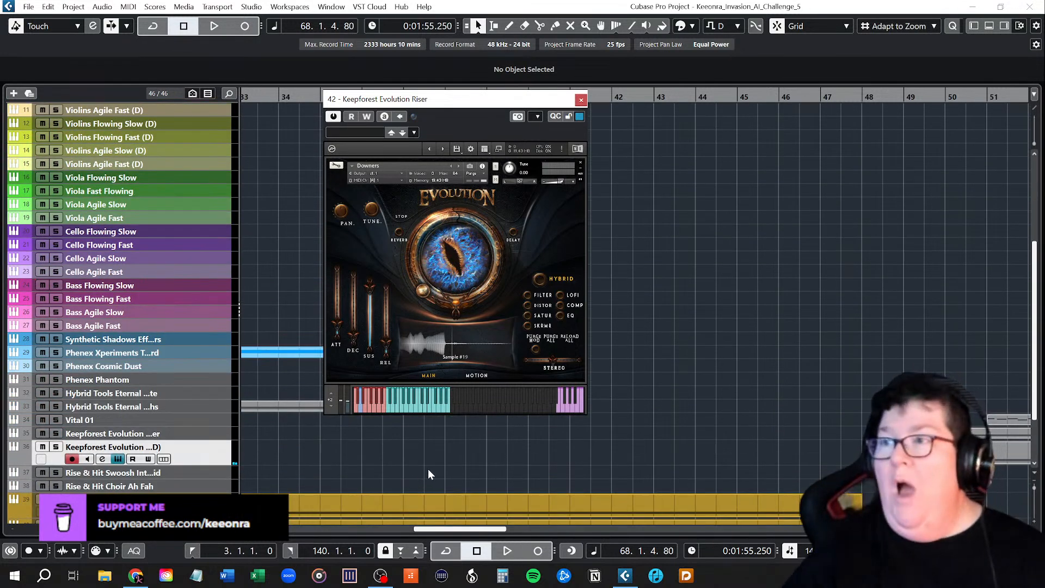
pyautogui.hscroll(10, 459, 527)
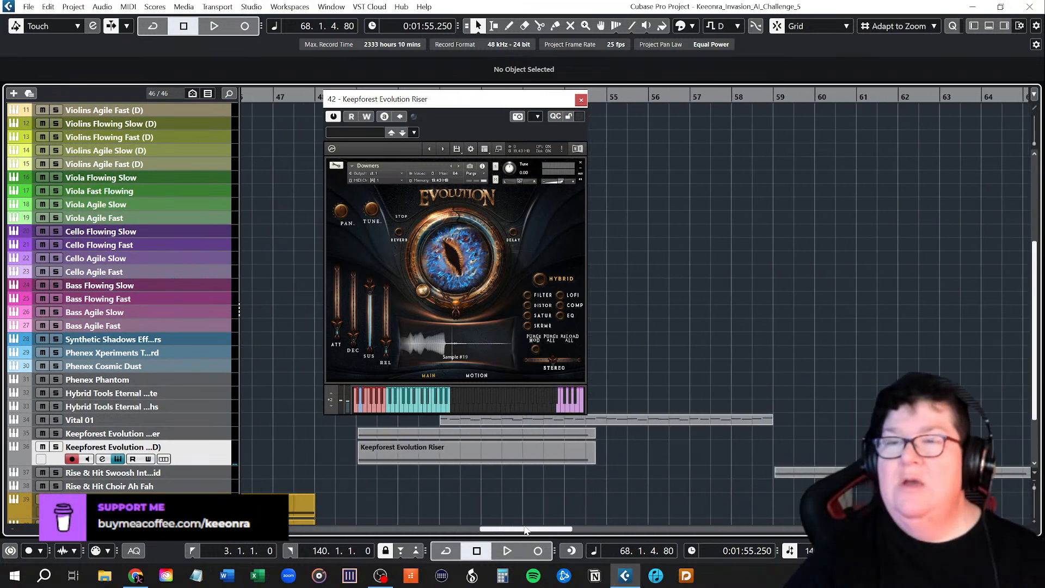
pyautogui.click(420, 453)
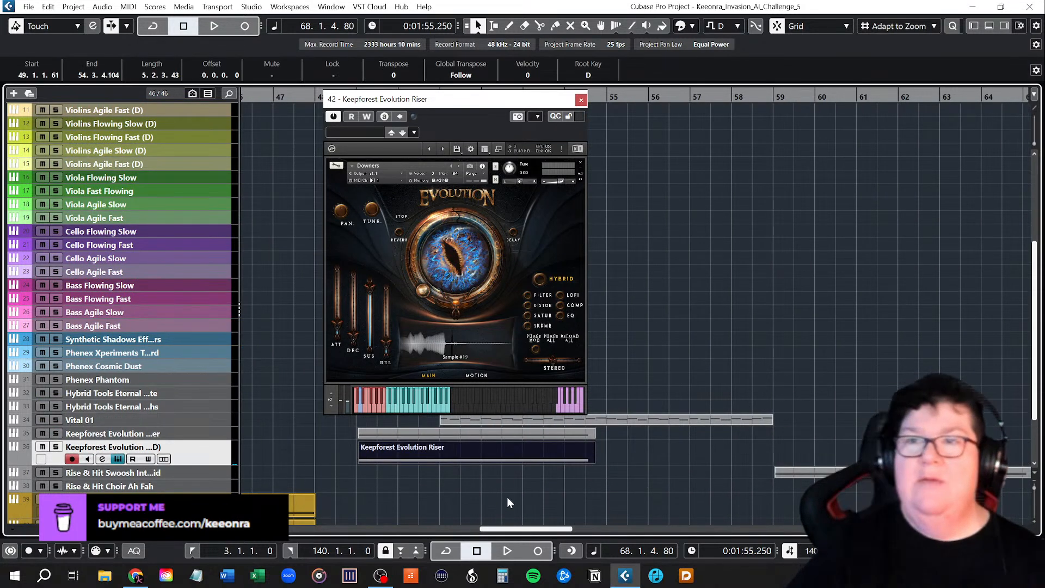
pyautogui.moveTo(439, 101); pyautogui.dragTo(700, 99)
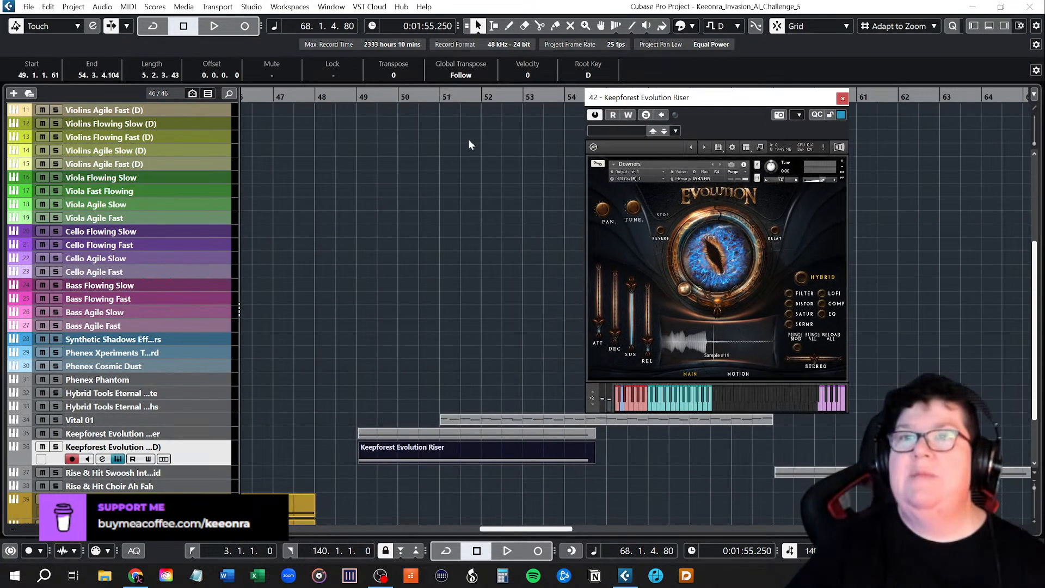
pyautogui.click(366, 97)
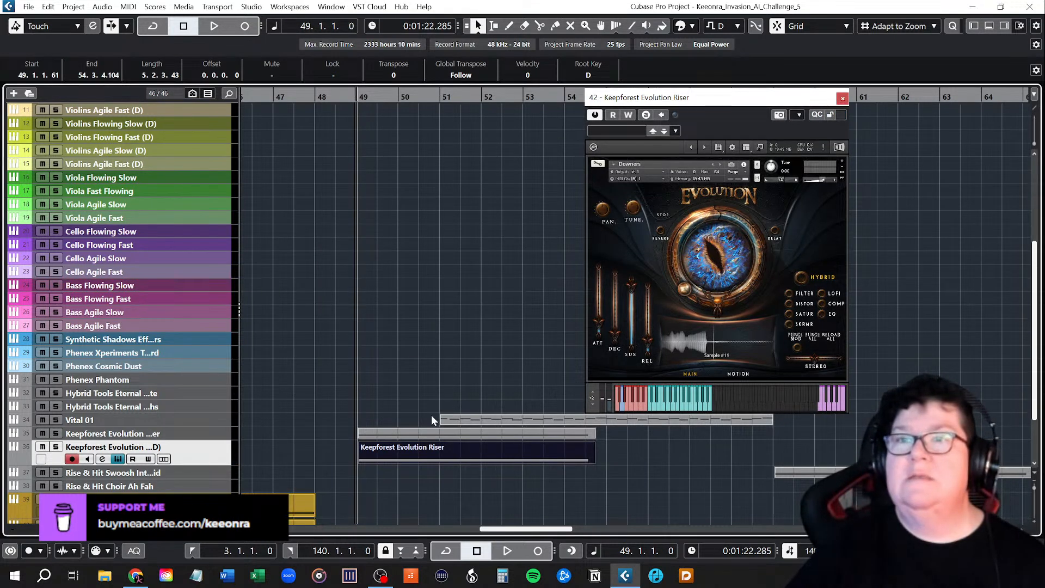
pyautogui.click(436, 386)
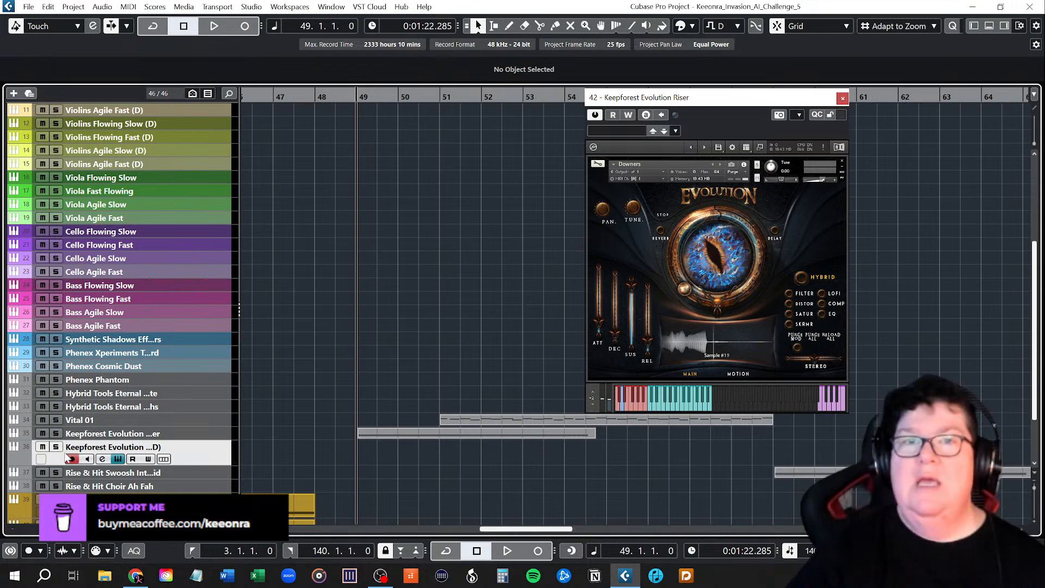
# Step: Record a Downers sound on the soloed duplicate Keepforest track from bar 49 into bar 51, and remove the solo
pyautogui.click(56, 447)
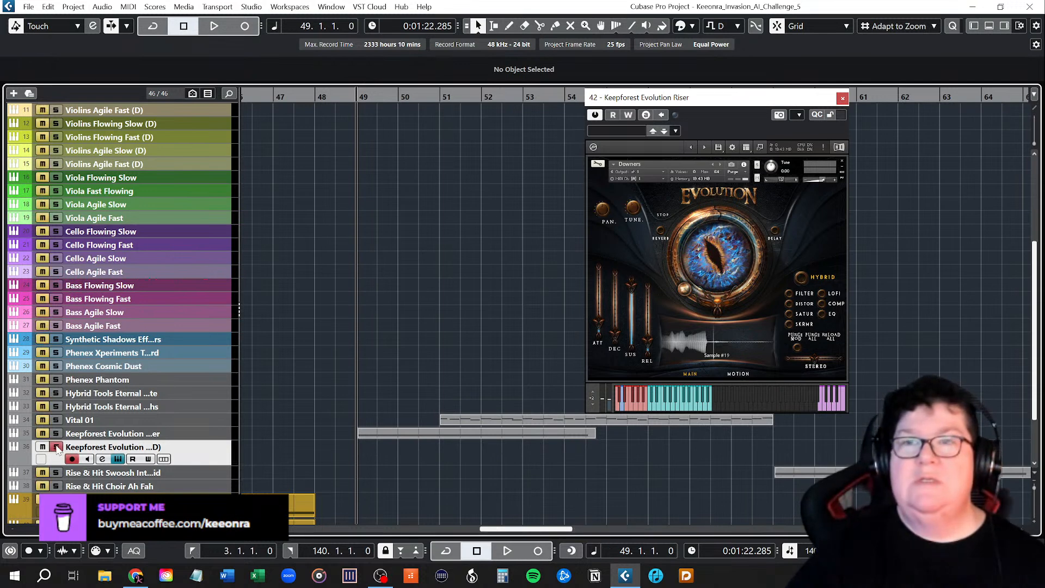
pyautogui.click(538, 551)
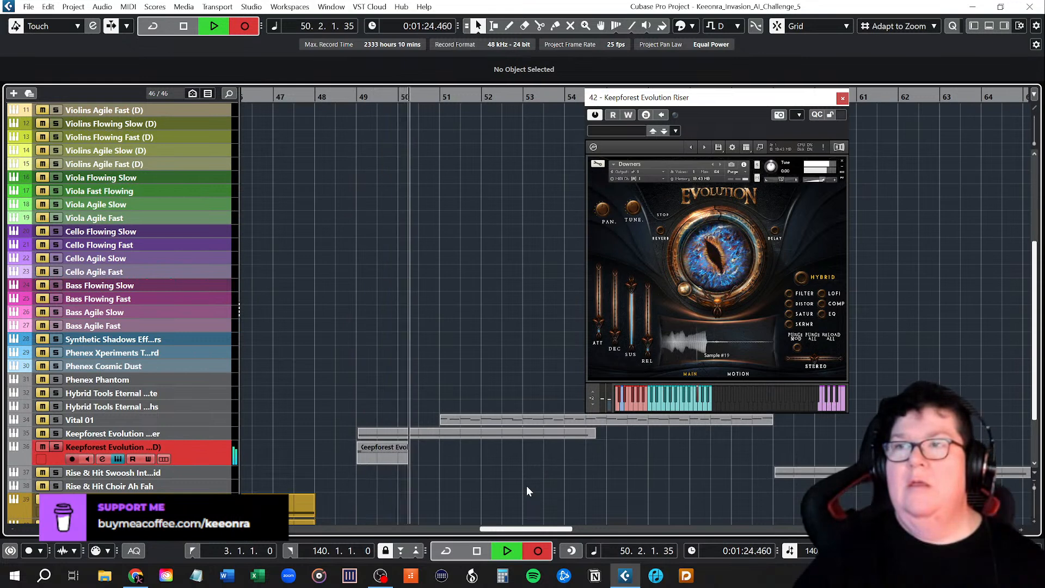
pyautogui.click(482, 552)
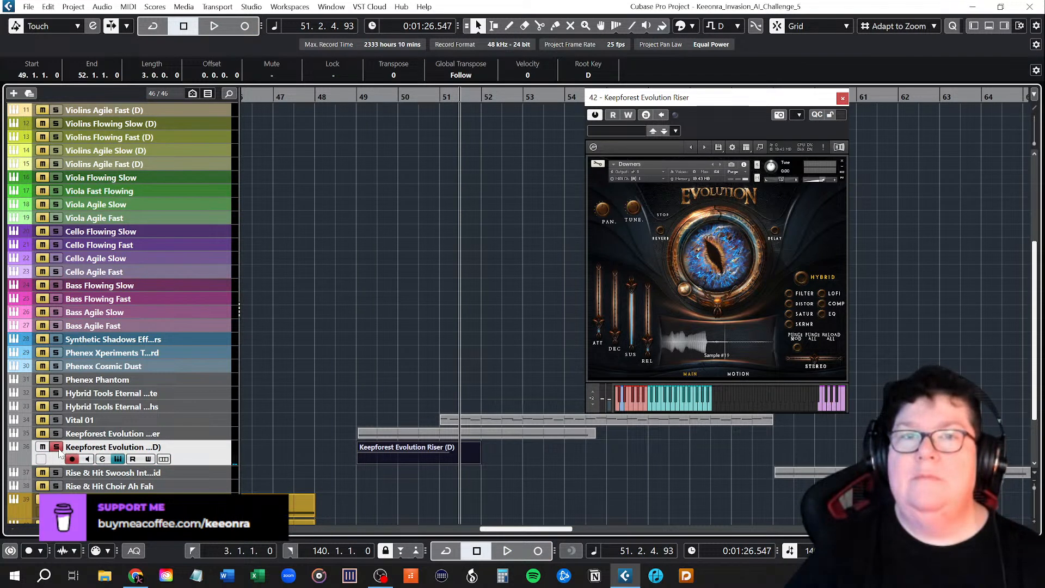
pyautogui.click(57, 448)
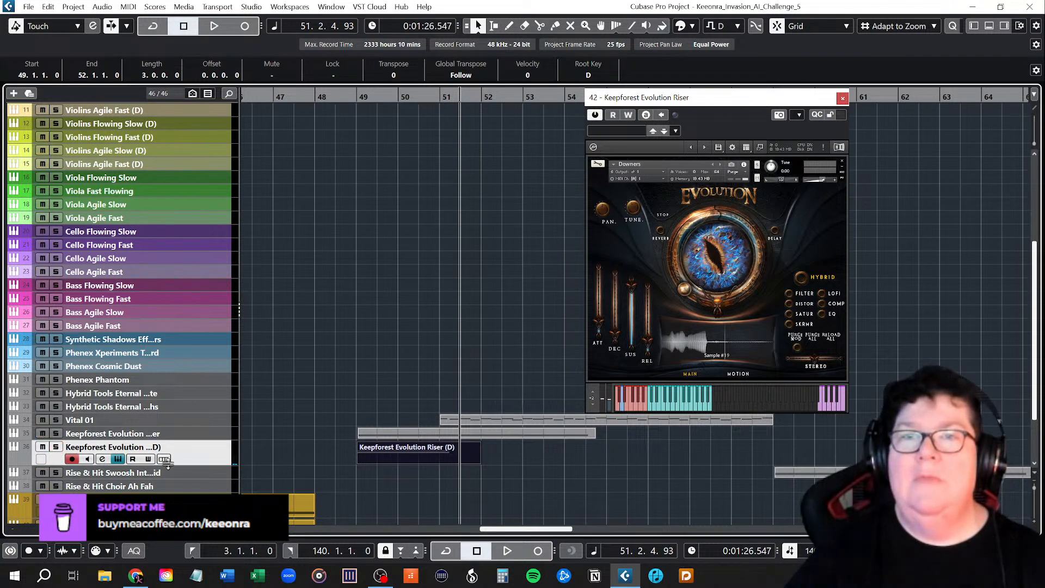
pyautogui.click(843, 98)
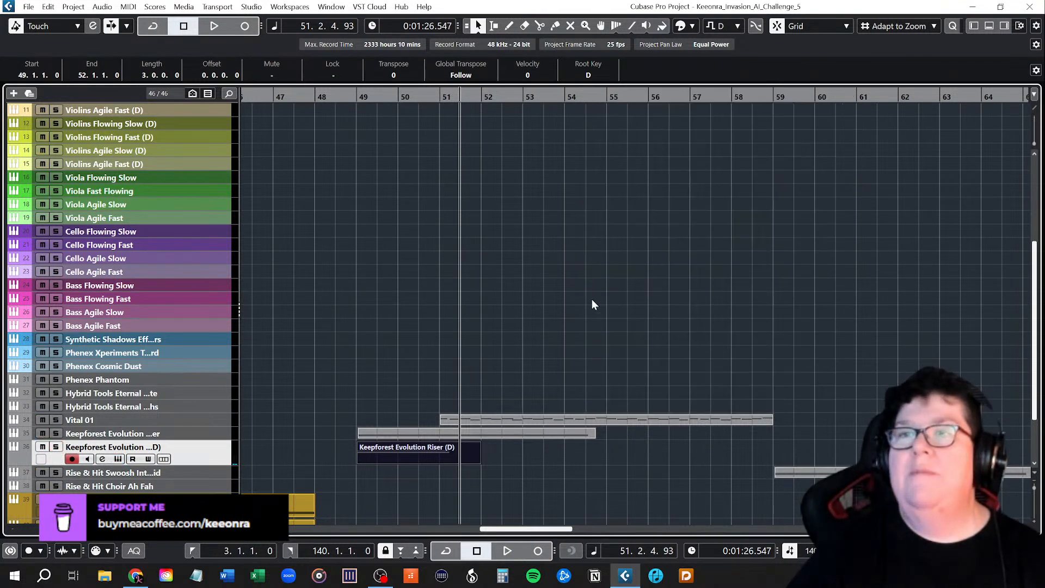
# Step: Solo the Synthetic Shadows track and audition its first clip from bar 19 with the whole arrangement in view
pyautogui.click(351, 386)
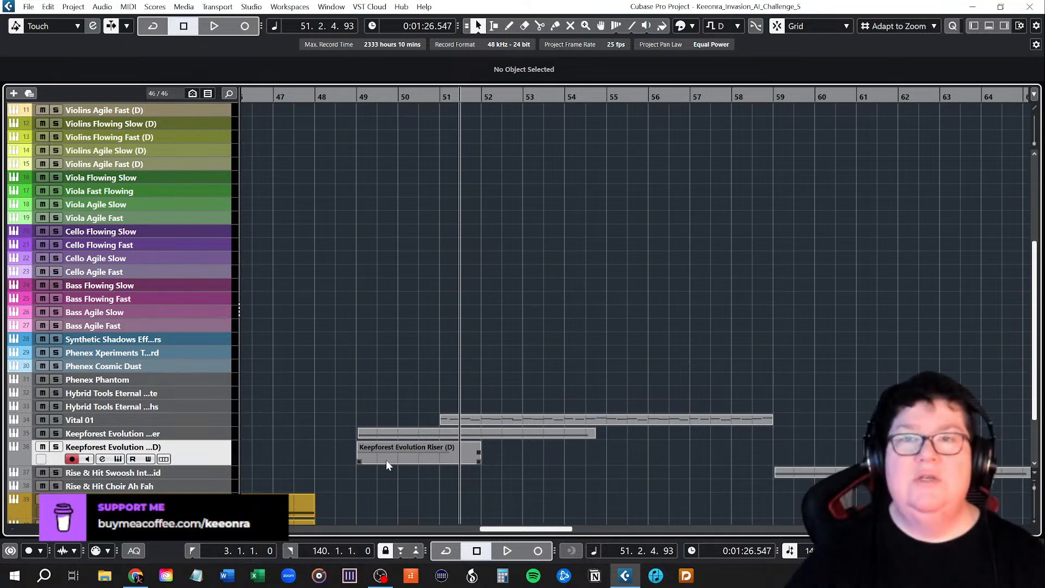
pyautogui.moveTo(494, 536); pyautogui.dragTo(480, 535)
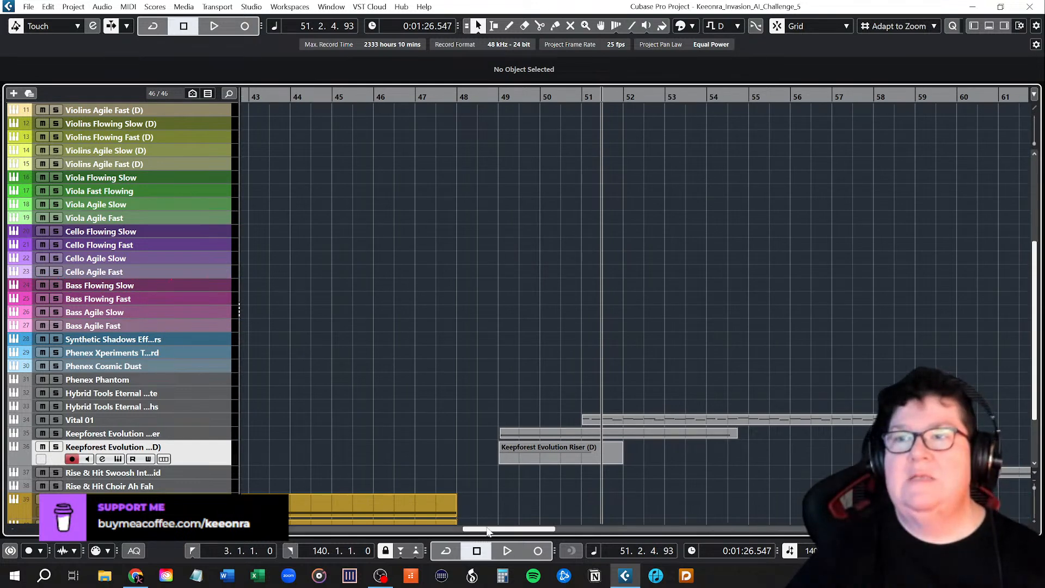
pyautogui.press('g')
pyautogui.press('g')
pyautogui.press('g')
pyautogui.press('g')
pyautogui.press('g')
pyautogui.press('g')
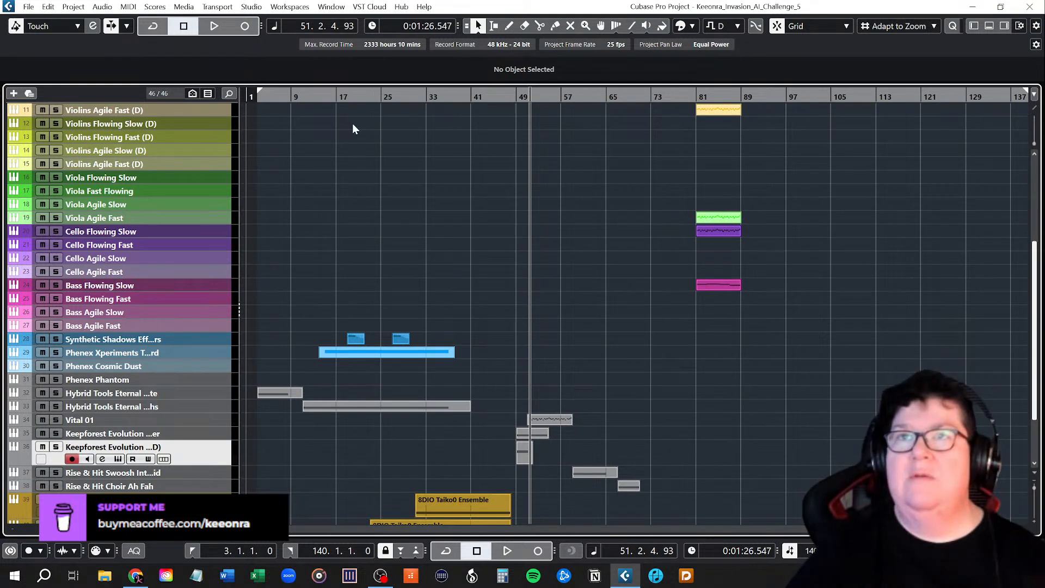
pyautogui.click(347, 97)
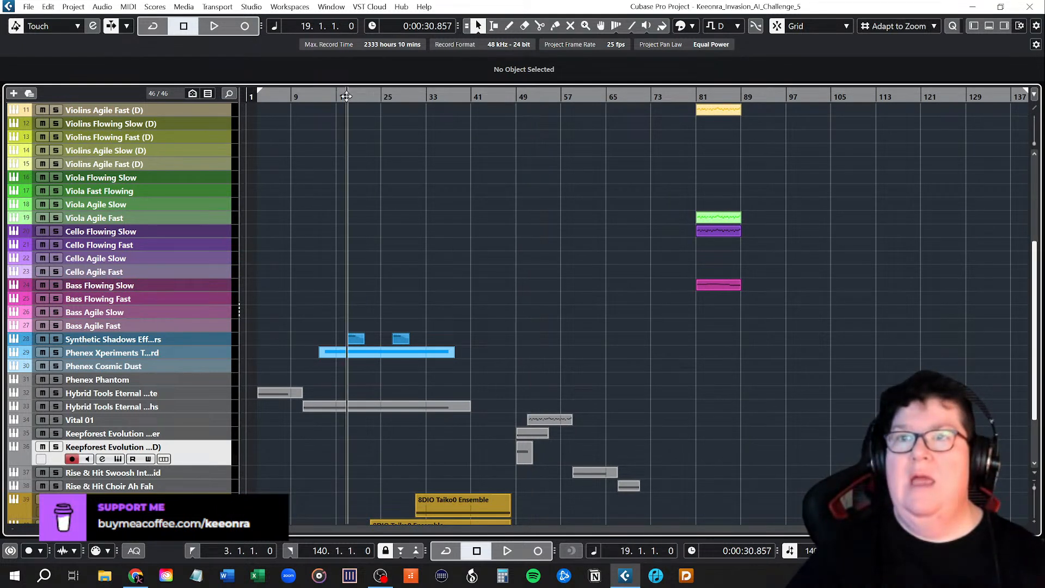
pyautogui.click(55, 339)
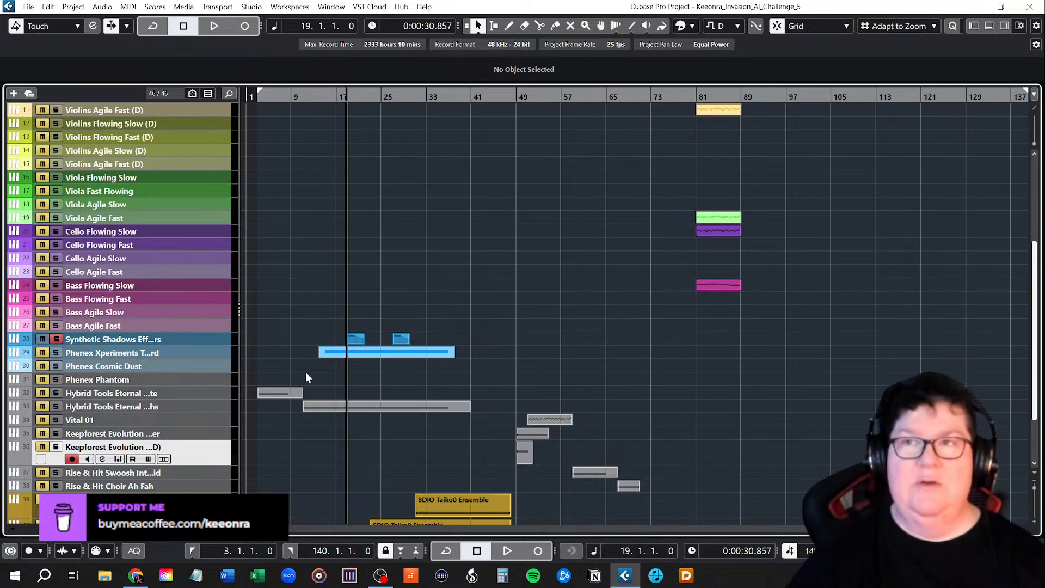
pyautogui.press('space')
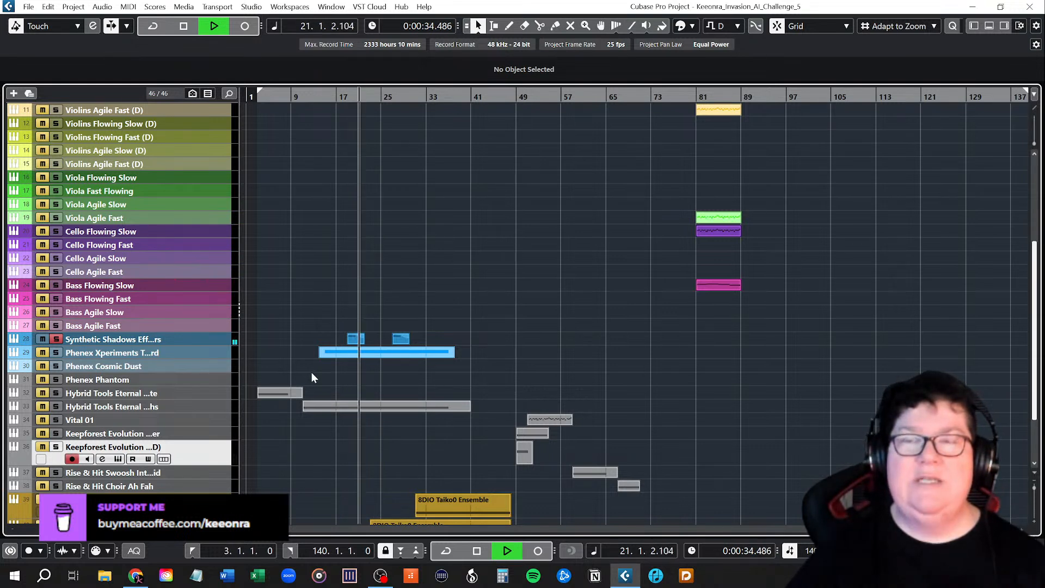
pyautogui.press('space')
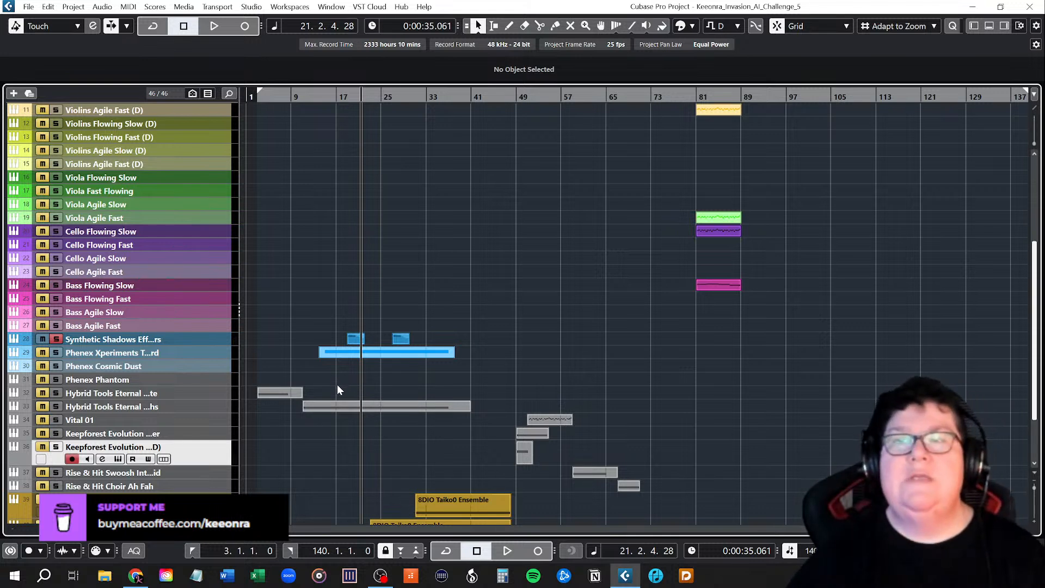
# Step: Color both Keepforest Evolution tracks the same light cyan
pyautogui.scroll(-2, 337, 385)
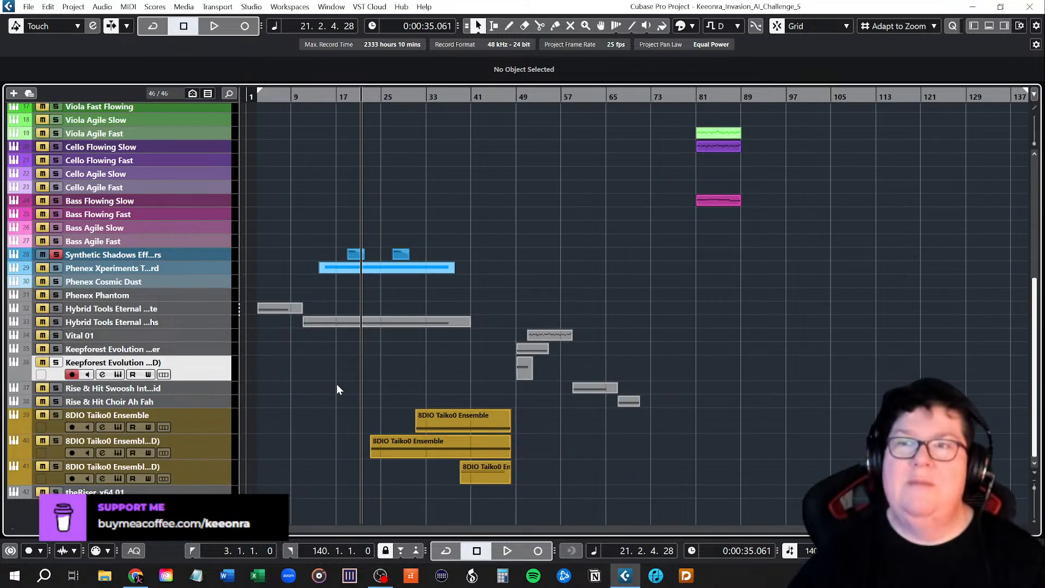
pyautogui.scroll(6, 336, 384)
pyautogui.scroll(-2, 336, 383)
pyautogui.scroll(-3, 337, 385)
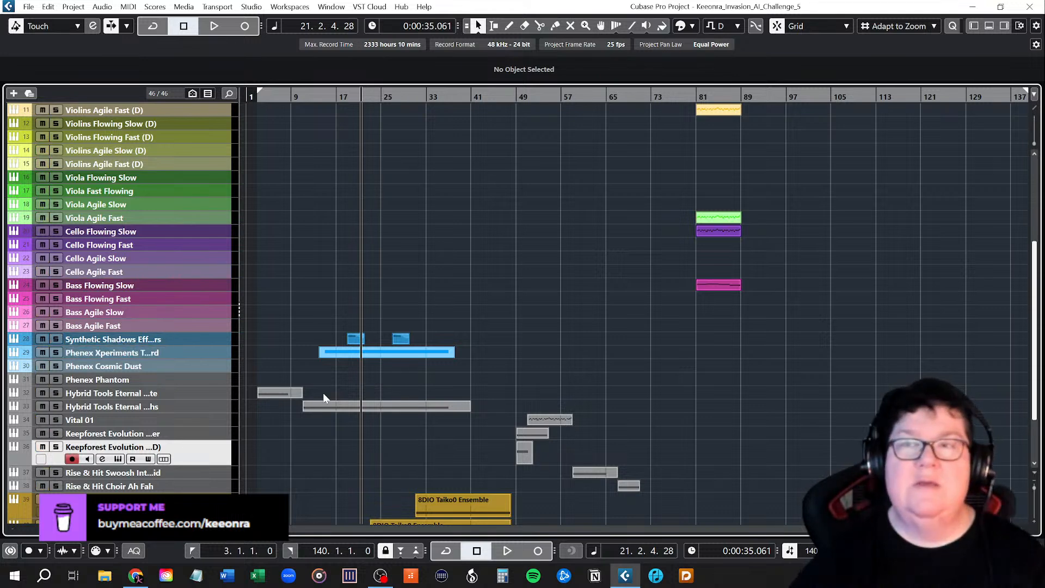
pyautogui.scroll(-3, 327, 393)
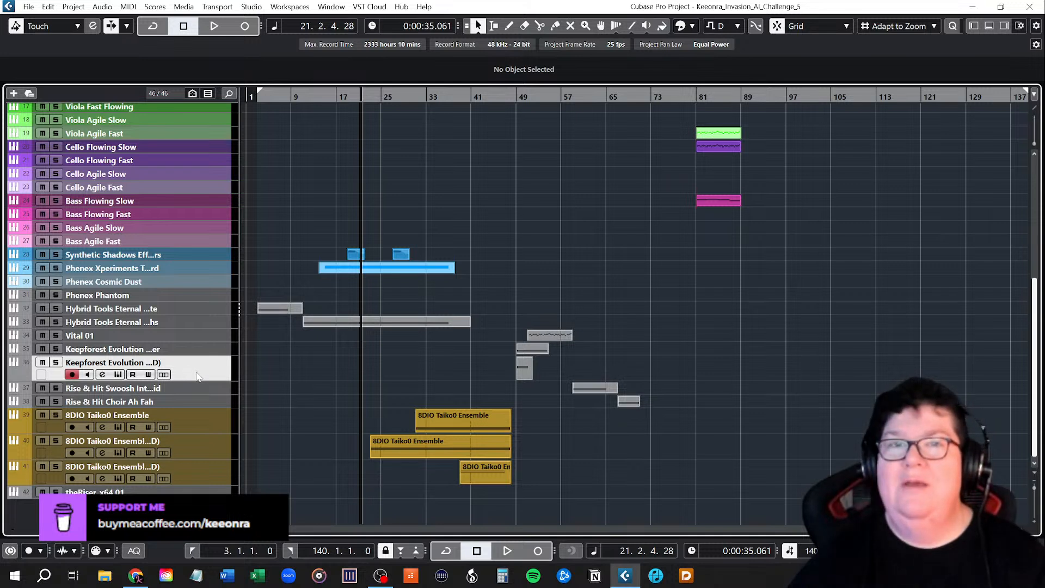
pyautogui.click(21, 348)
pyautogui.click(21, 347)
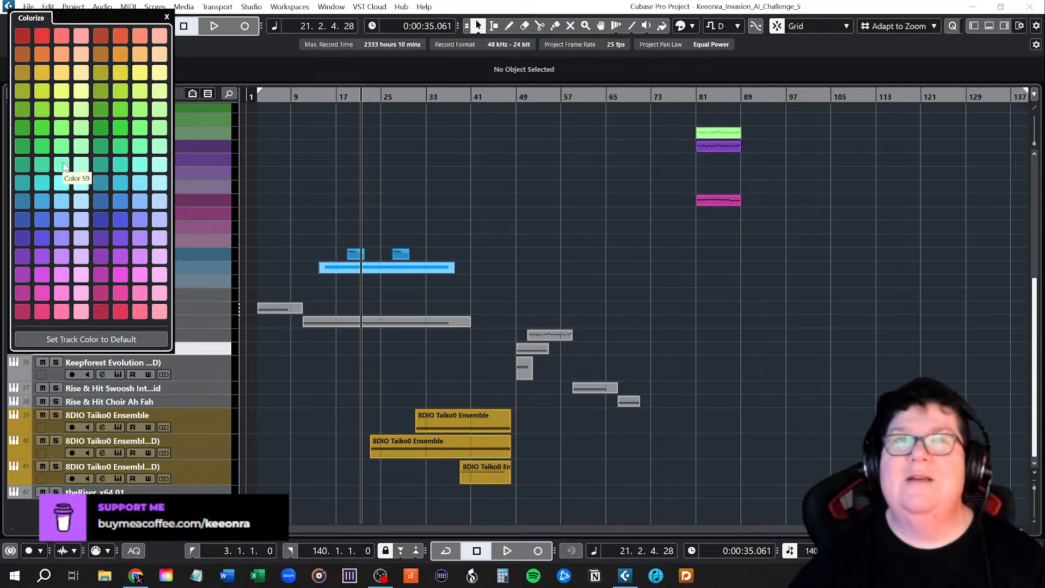
pyautogui.click(64, 185)
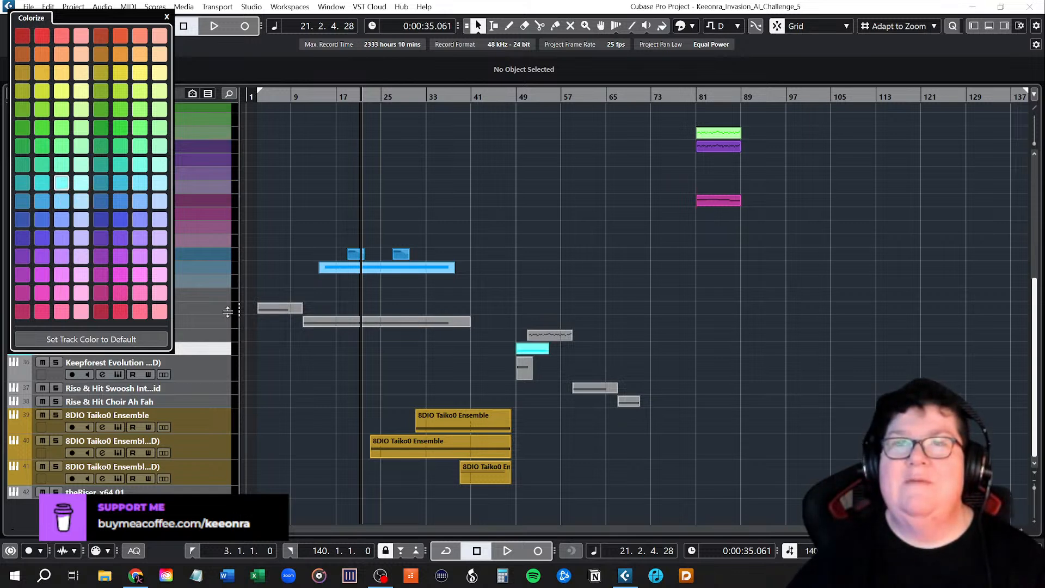
pyautogui.click(211, 306)
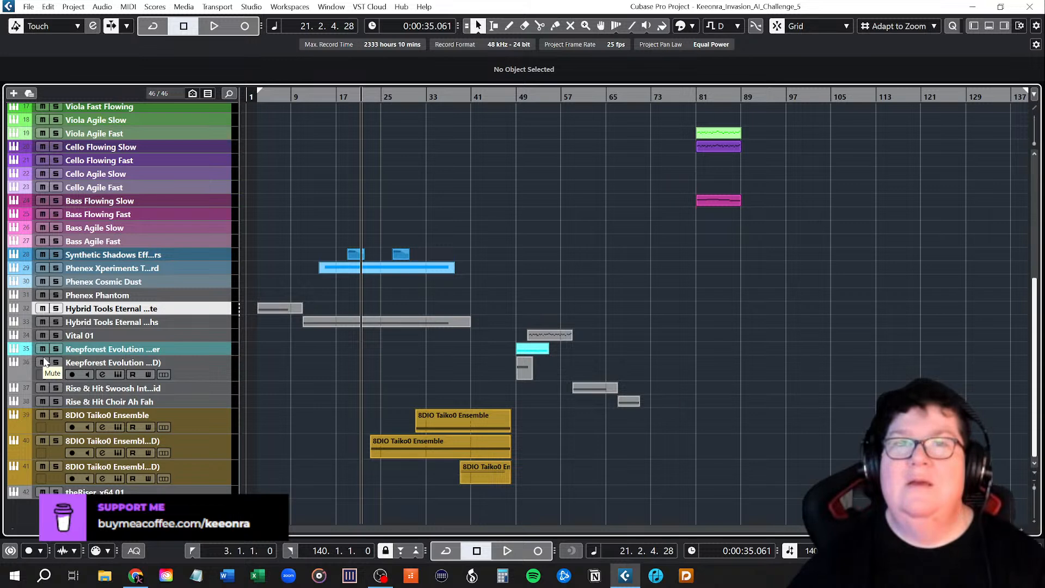
pyautogui.click(24, 361)
pyautogui.click(24, 371)
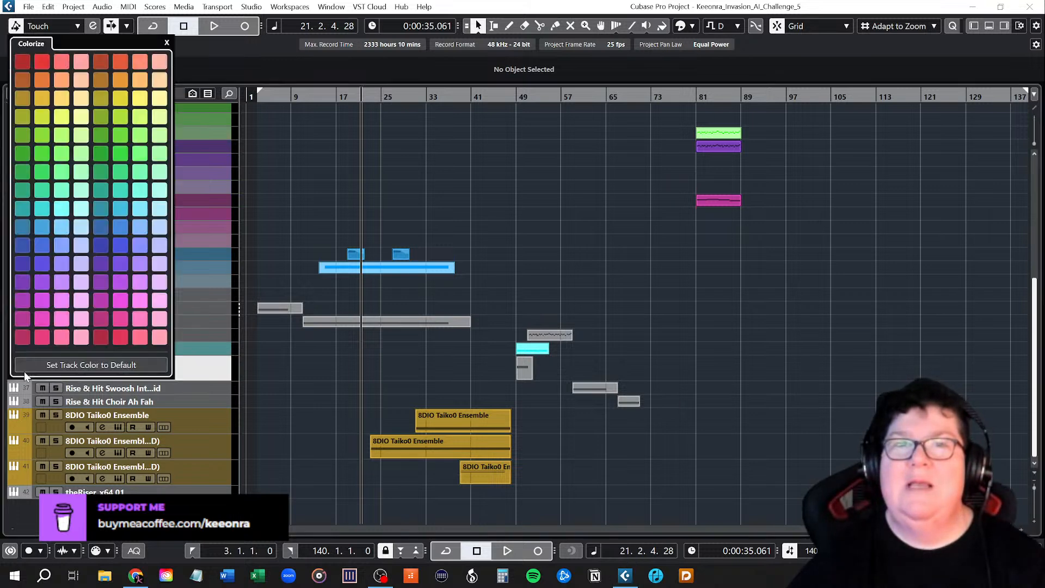
pyautogui.click(64, 208)
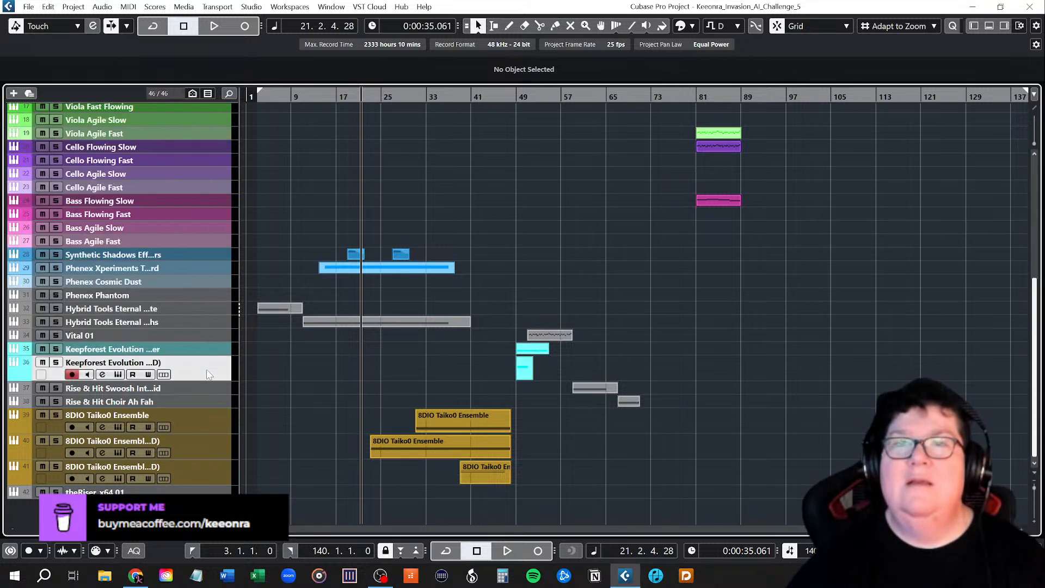
# Step: Color the Vital 01 track dark blue
pyautogui.click(205, 392)
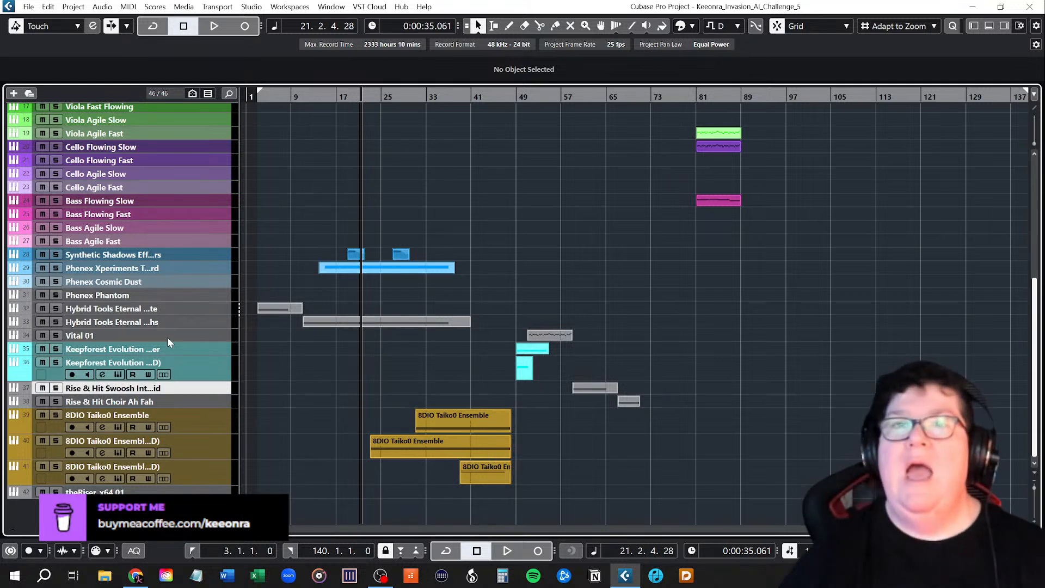
pyautogui.click(25, 335)
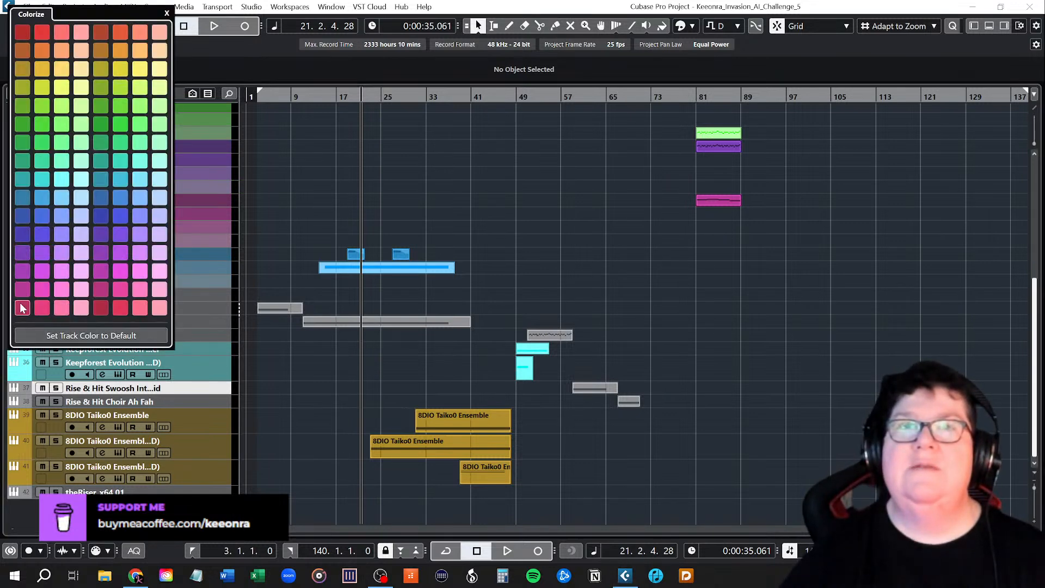
pyautogui.click(22, 220)
pyautogui.click(218, 381)
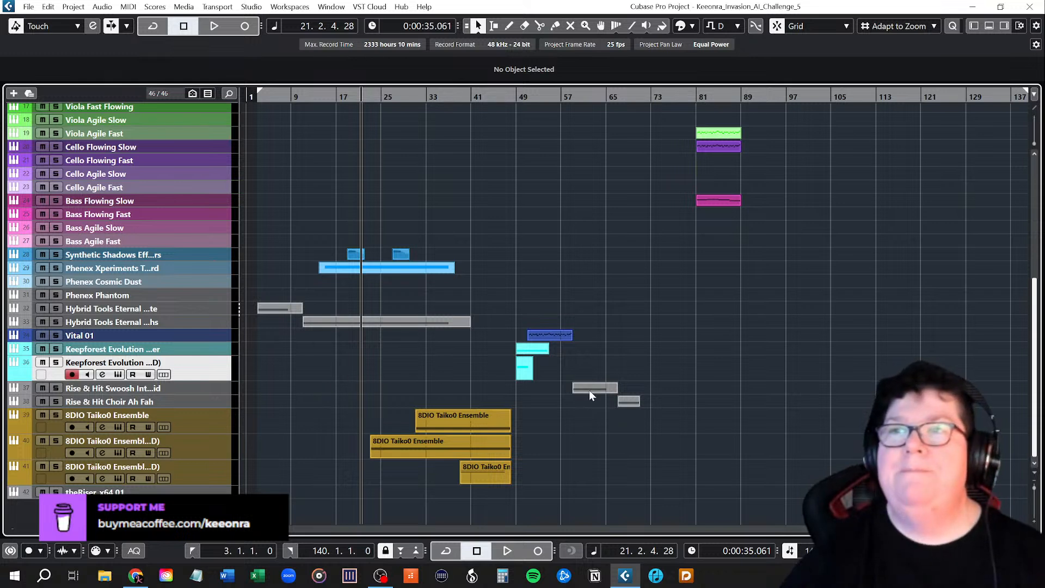
# Step: Color the Rise & Hit Swoosh track yellow and the Rise & Hit Choir Ah Fah track a lighter yellow
pyautogui.click(200, 387)
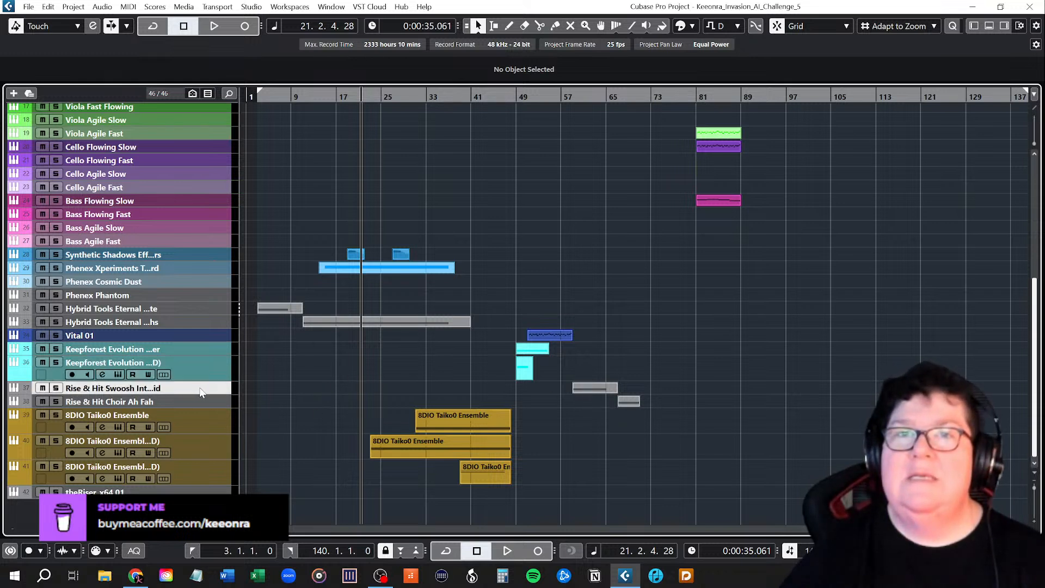
pyautogui.click(21, 387)
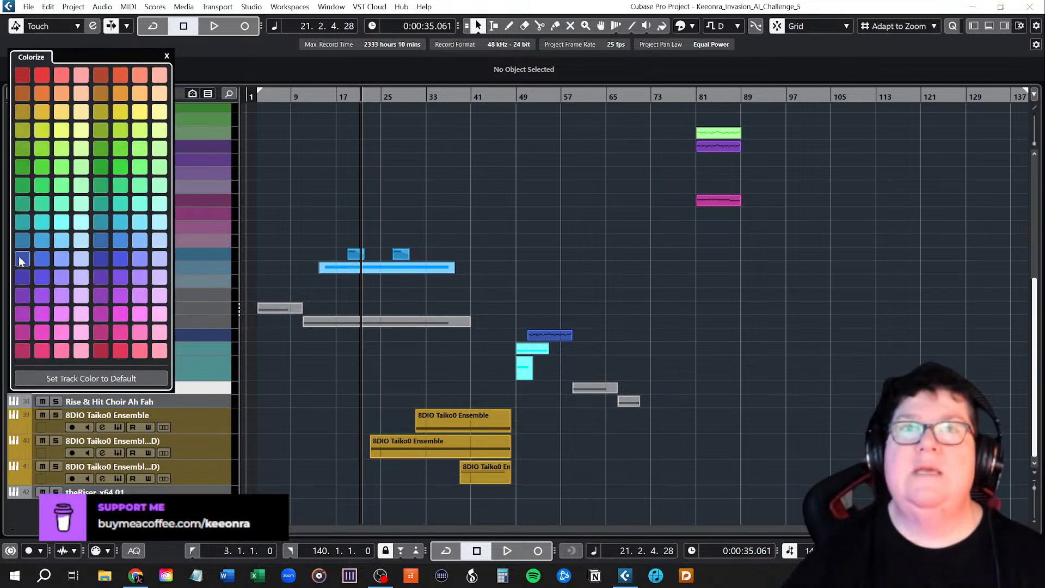
pyautogui.click(122, 113)
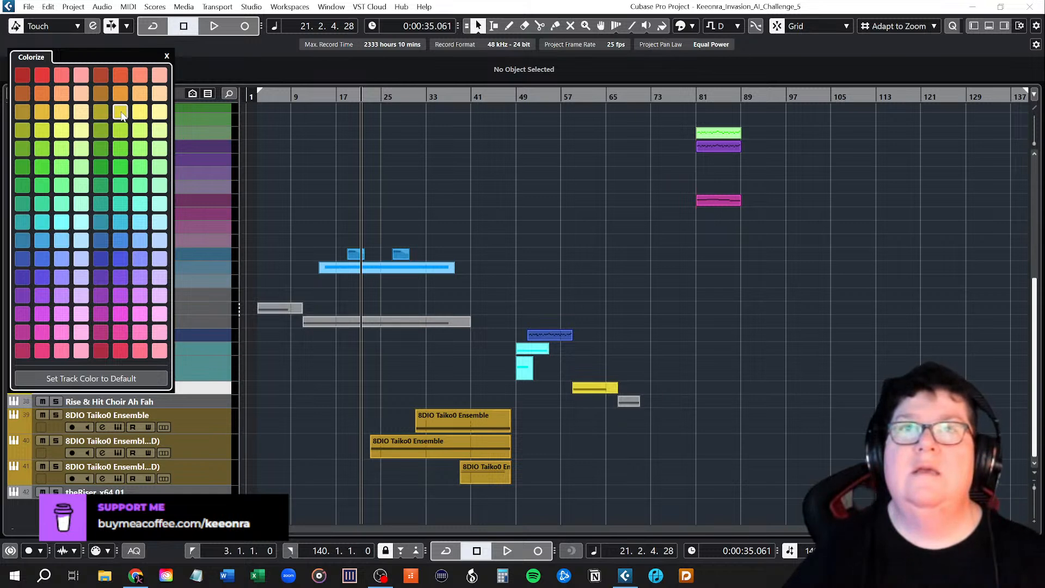
pyautogui.click(204, 358)
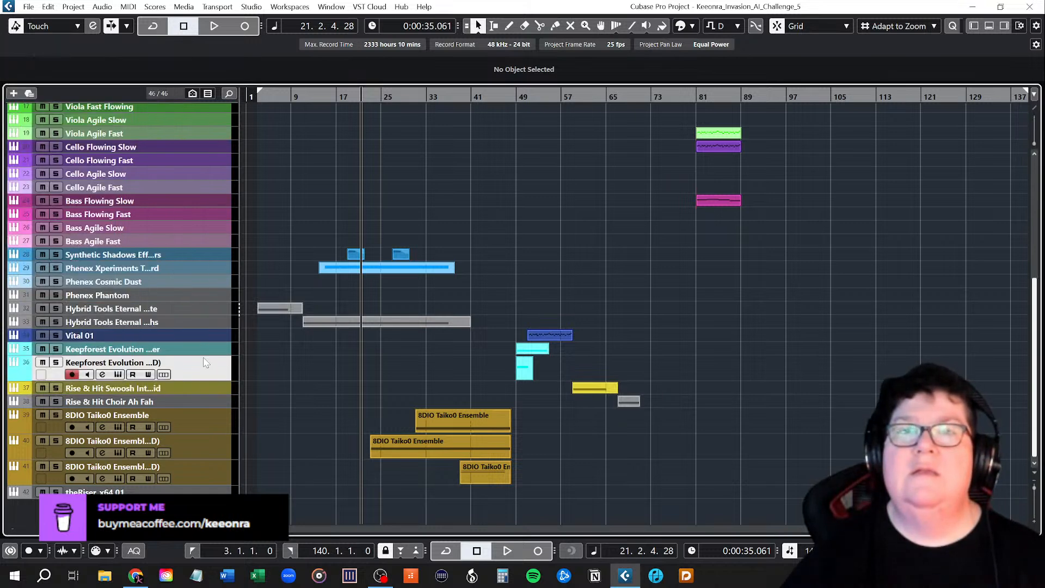
pyautogui.click(23, 401)
pyautogui.click(22, 400)
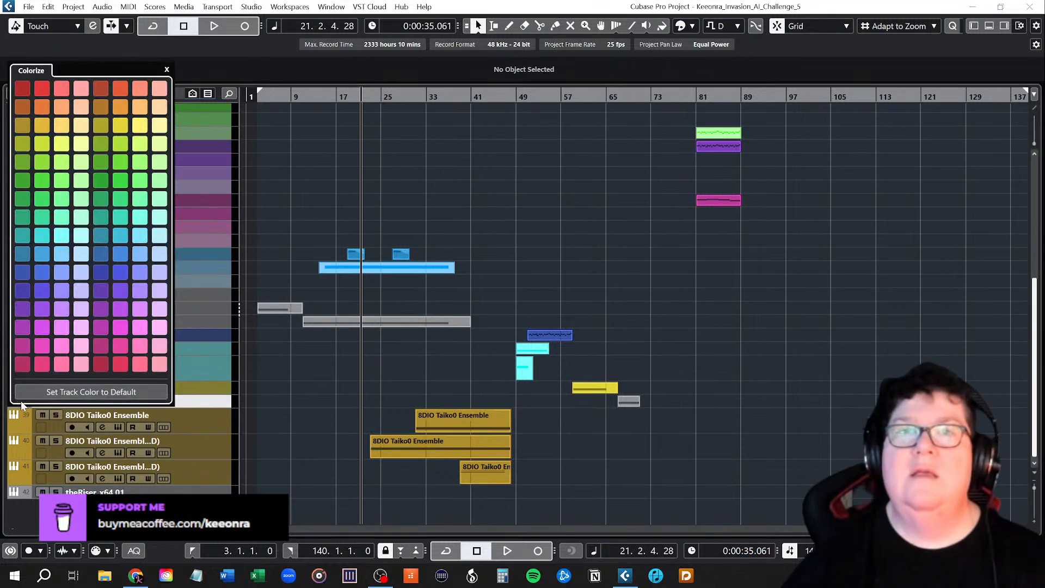
pyautogui.click(140, 125)
pyautogui.click(215, 293)
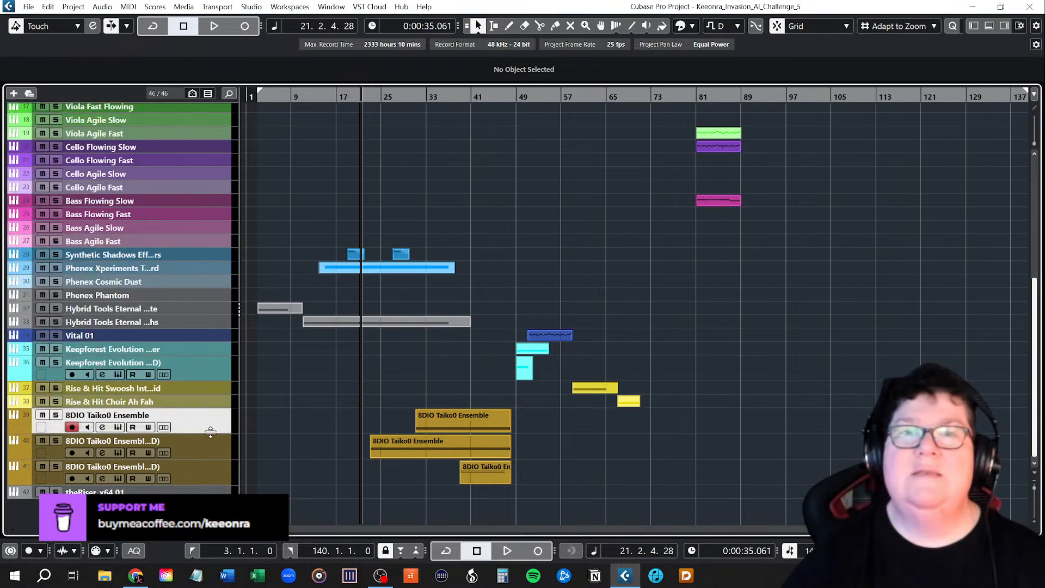
# Step: Move the Keepforest Evolution Riser (D) event on track 36 so that it starts at bar 62
pyautogui.click(173, 428)
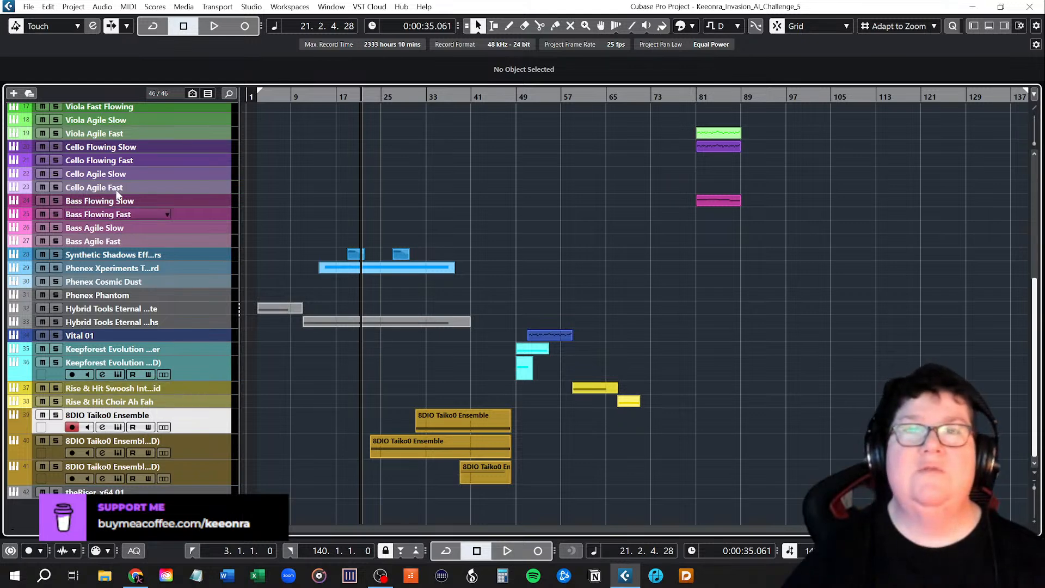
pyautogui.scroll(5, 174, 396)
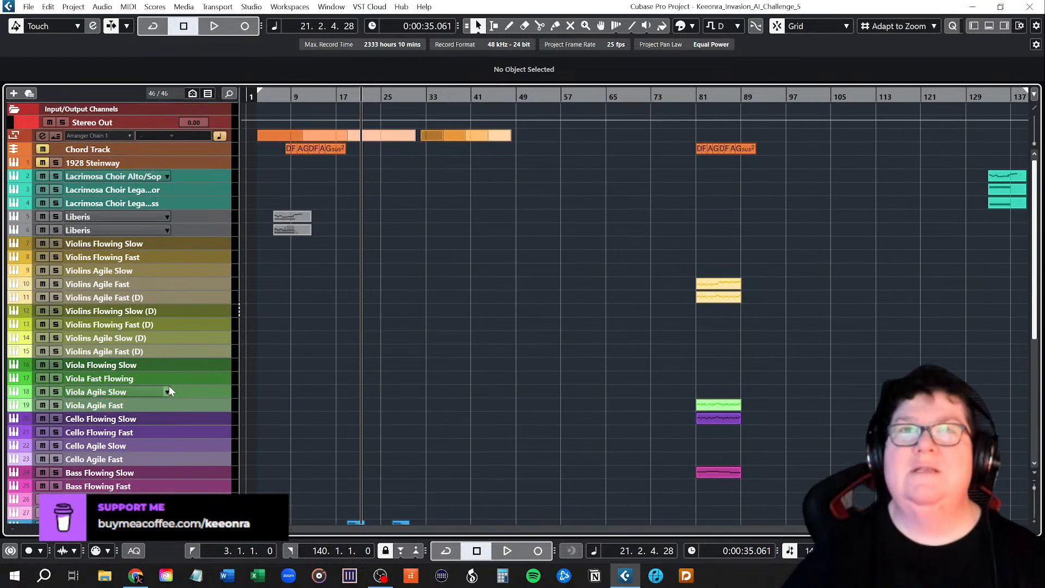
pyautogui.scroll(-5, 167, 461)
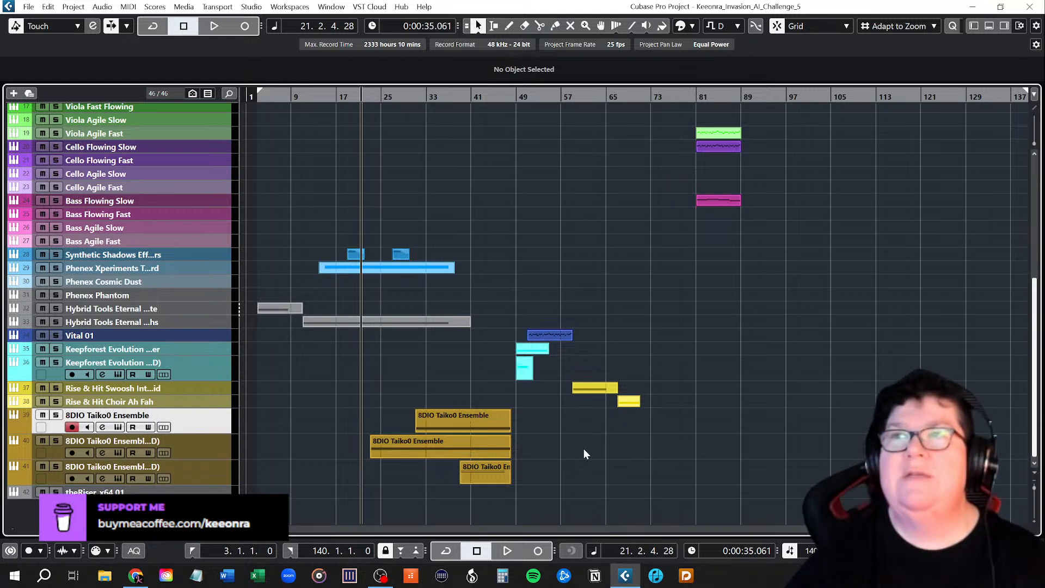
pyautogui.scroll(3, 583, 448)
pyautogui.scroll(-3, 580, 449)
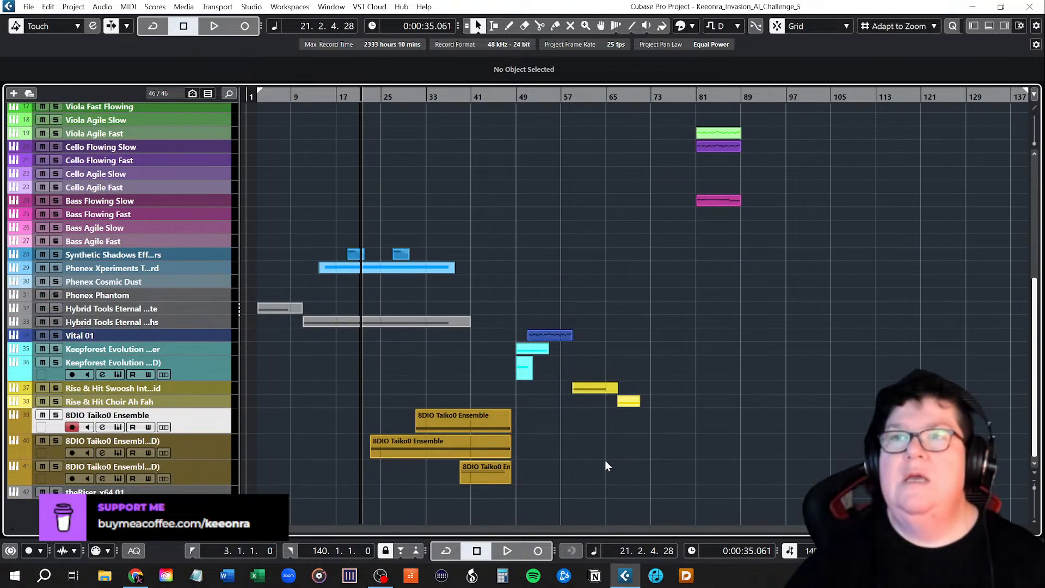
pyautogui.scroll(5, 603, 461)
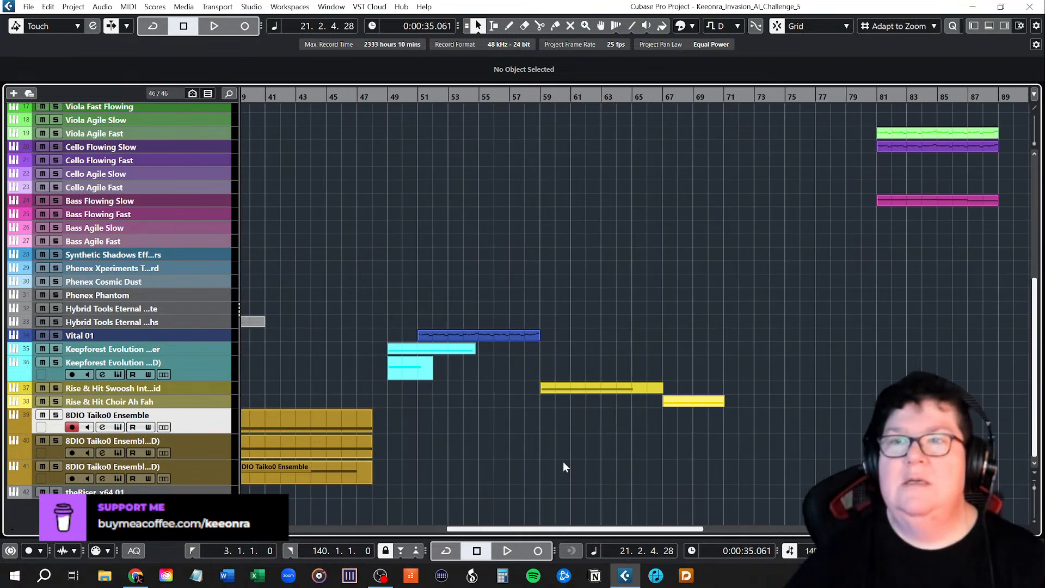
pyautogui.moveTo(489, 529)
pyautogui.mouseDown()
pyautogui.moveTo(446, 535)
pyautogui.moveTo(480, 534)
pyautogui.mouseUp()
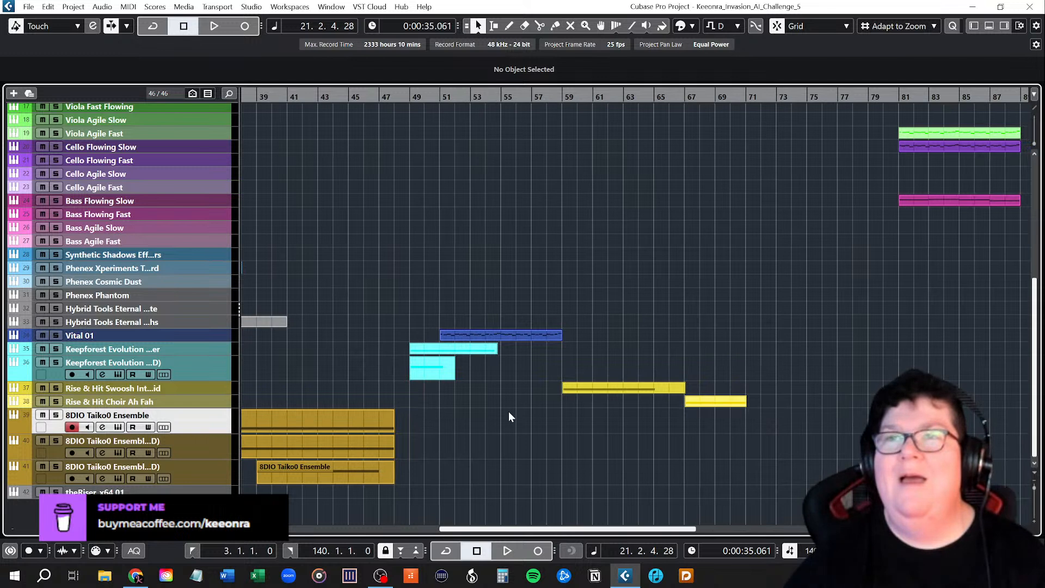
pyautogui.click(441, 351)
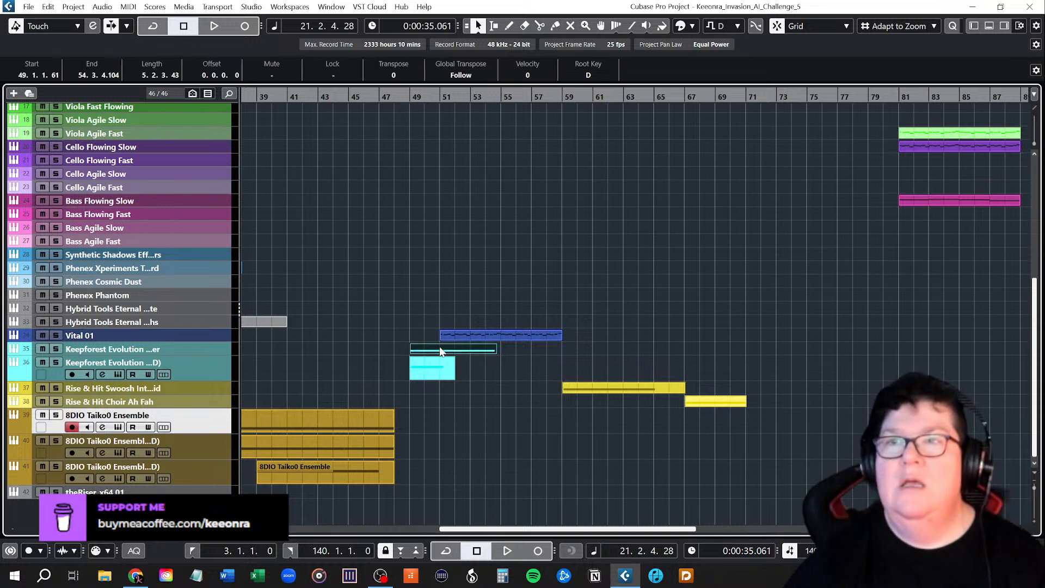
pyautogui.moveTo(441, 376); pyautogui.dragTo(632, 373)
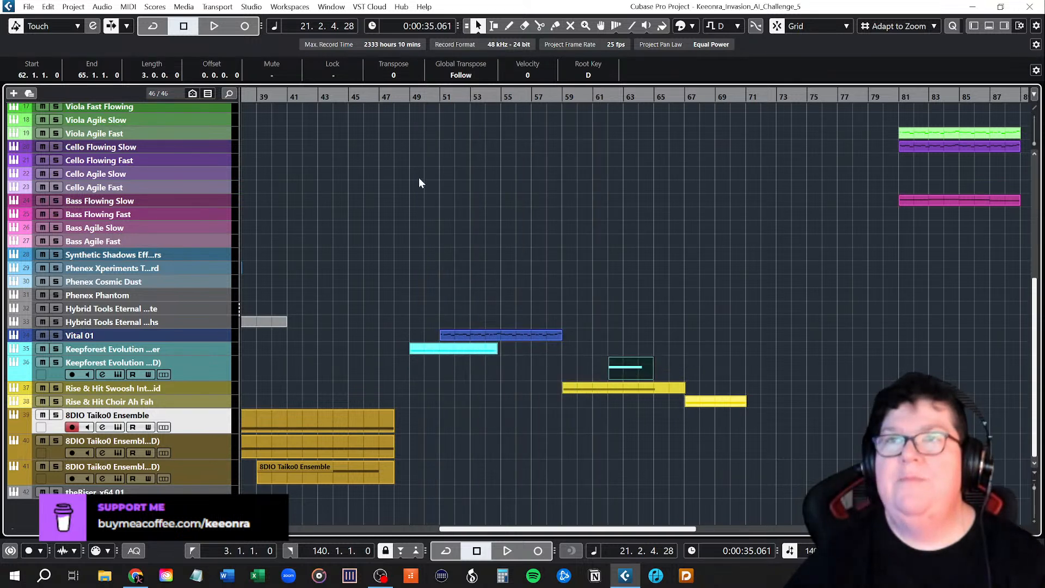
# Step: Play the arrangement from about bar 49 to hear the Keepforest riser lead into Vital 01, and stop playback shortly after bar 51
pyautogui.click(416, 98)
pyautogui.press('space')
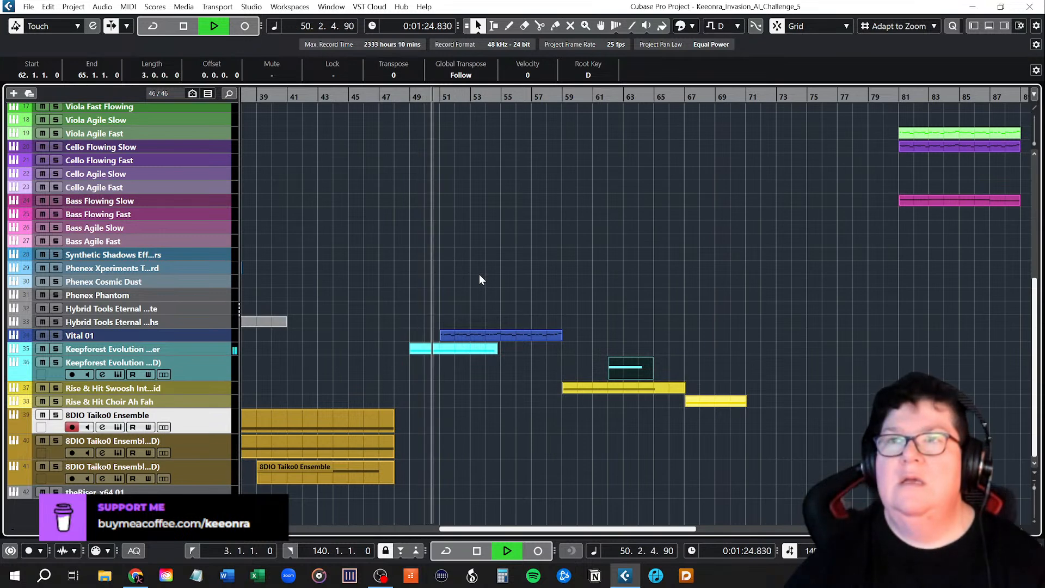
pyautogui.press('space')
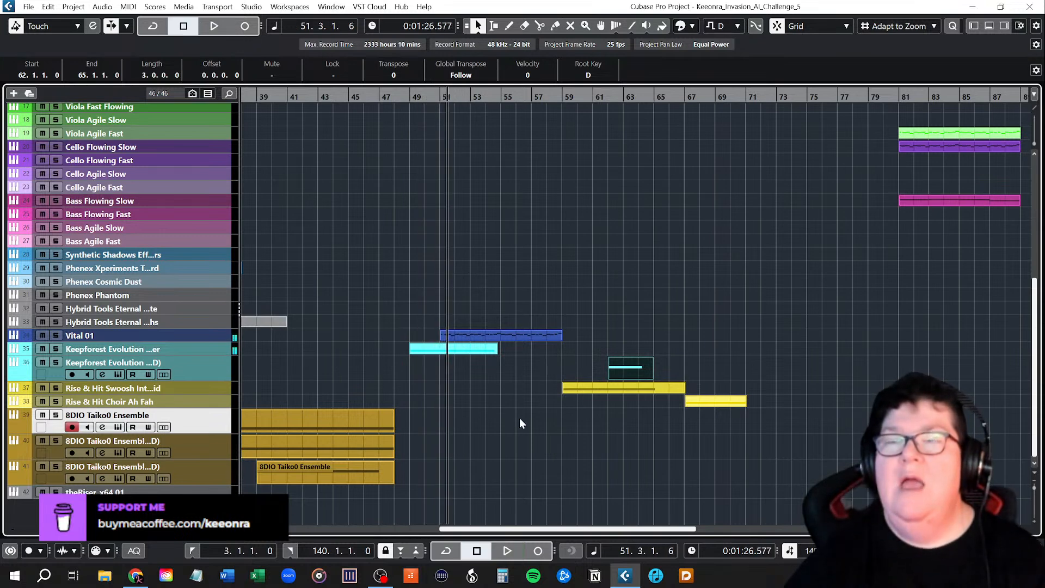
pyautogui.moveTo(492, 529)
pyautogui.mouseDown()
pyautogui.moveTo(383, 529)
pyautogui.moveTo(488, 524)
pyautogui.mouseUp()
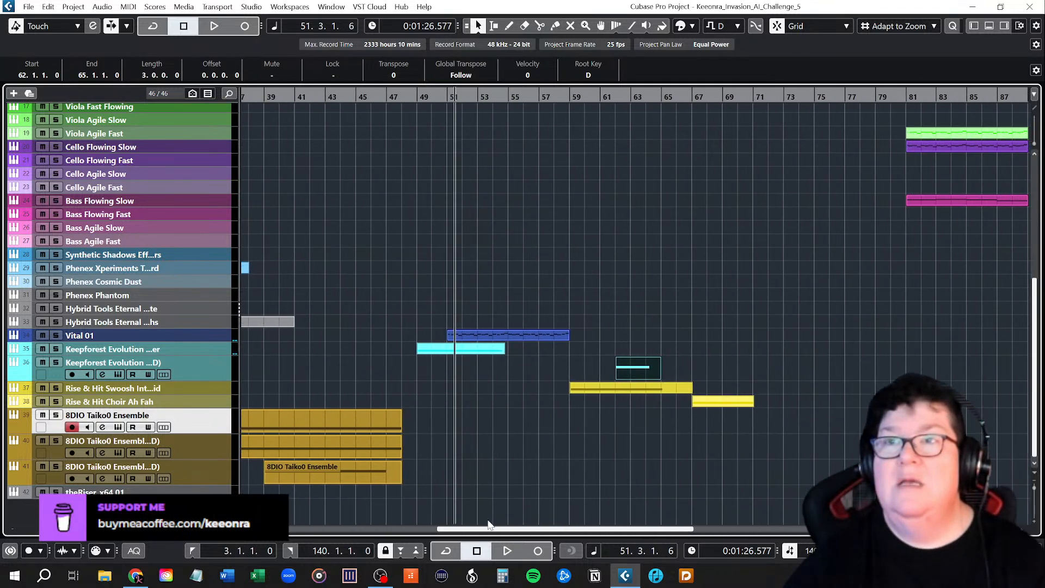
# Step: Move the Keepforest Evolution Riser (D) event on track 36 back so that it starts at bar 47
pyautogui.keyDown('ctrl'); pyautogui.scroll(3, 428, 424); pyautogui.keyUp('ctrl')
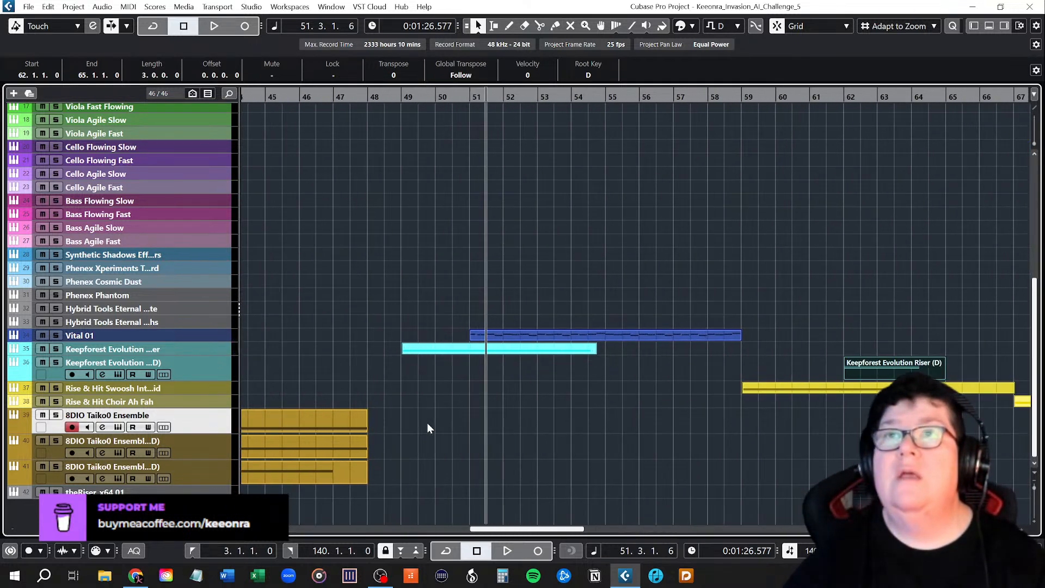
pyautogui.moveTo(871, 373); pyautogui.dragTo(349, 384)
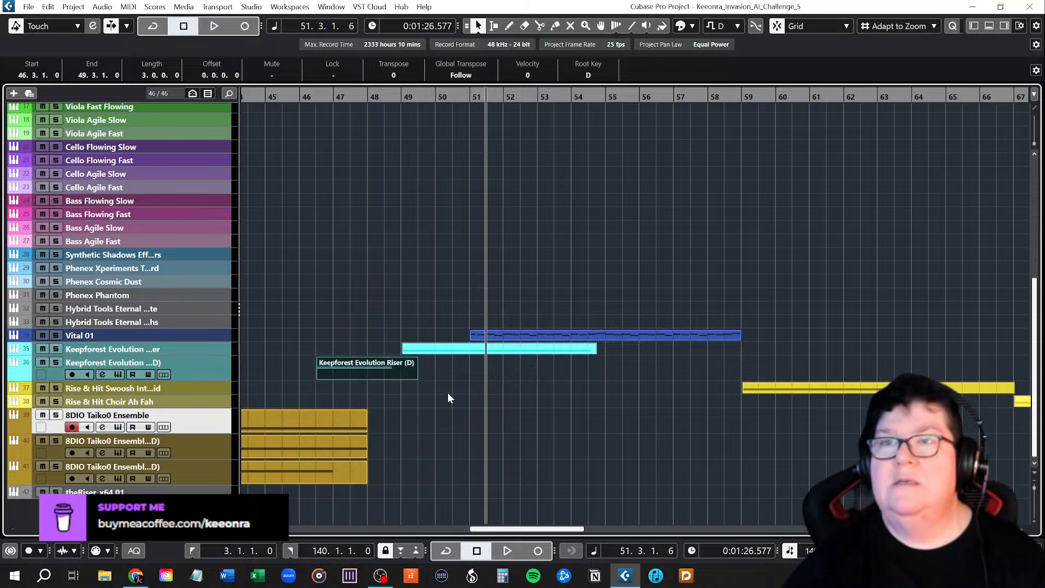
pyautogui.click(350, 376)
pyautogui.moveTo(352, 374); pyautogui.dragTo(365, 374)
# Step: Play the arrangement from about bar 45 to hear both Keepforest risers lead into Vital 01, stopping just after bar 51
pyautogui.click(273, 98)
pyautogui.press('space')
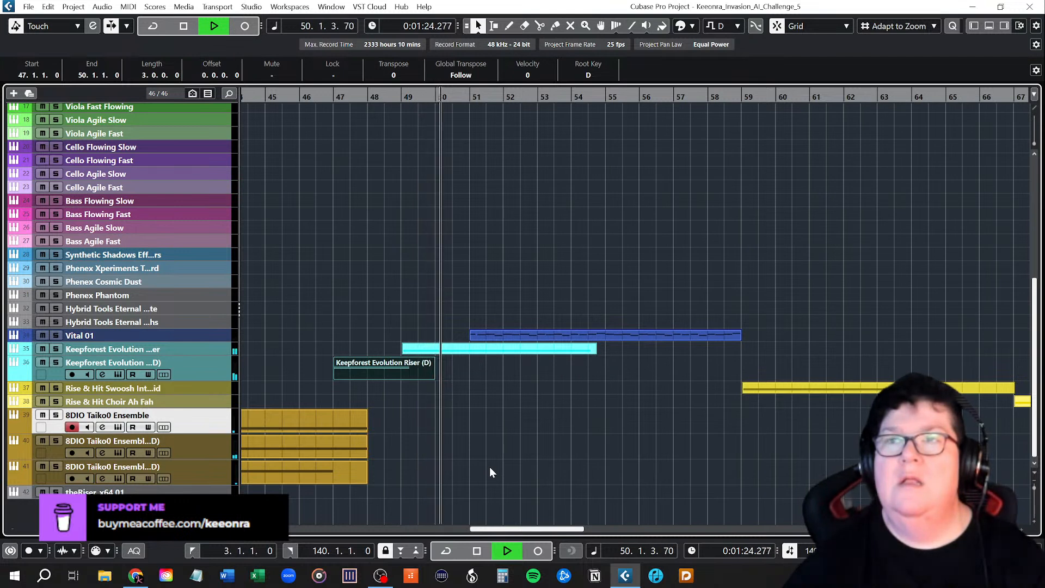
pyautogui.press('space')
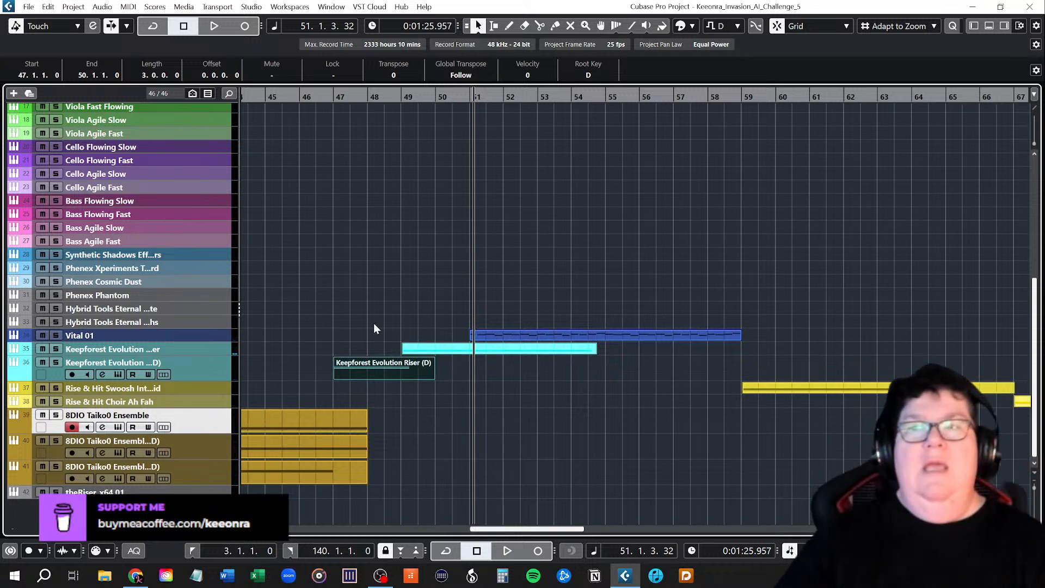
pyautogui.click(413, 372)
pyautogui.click(430, 476)
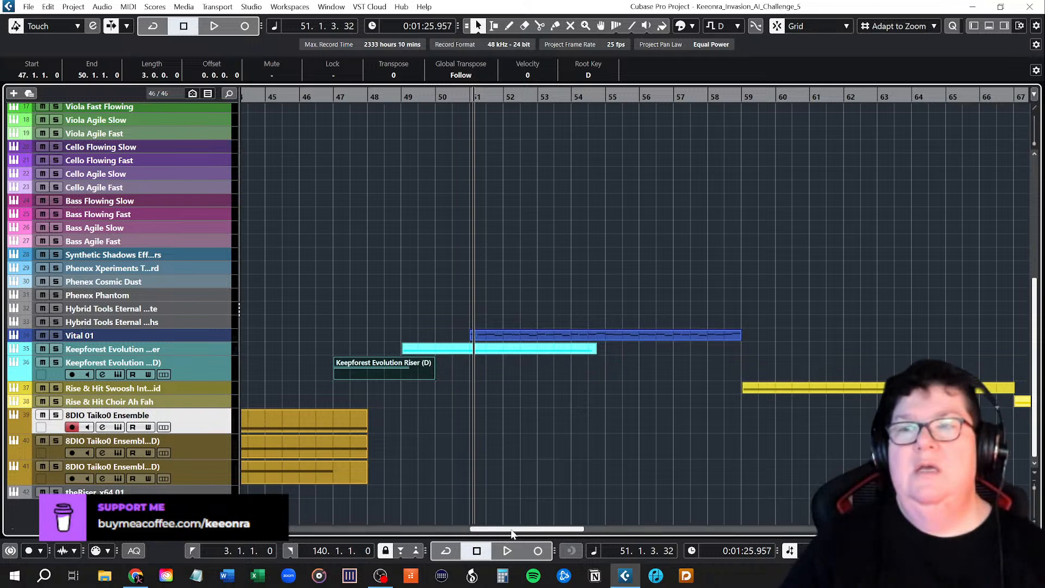
# Step: Place the eight-bar Hybrid Tools event from bar 3 of track 32 at bar 47 on the same track
pyautogui.moveTo(505, 532); pyautogui.dragTo(294, 533)
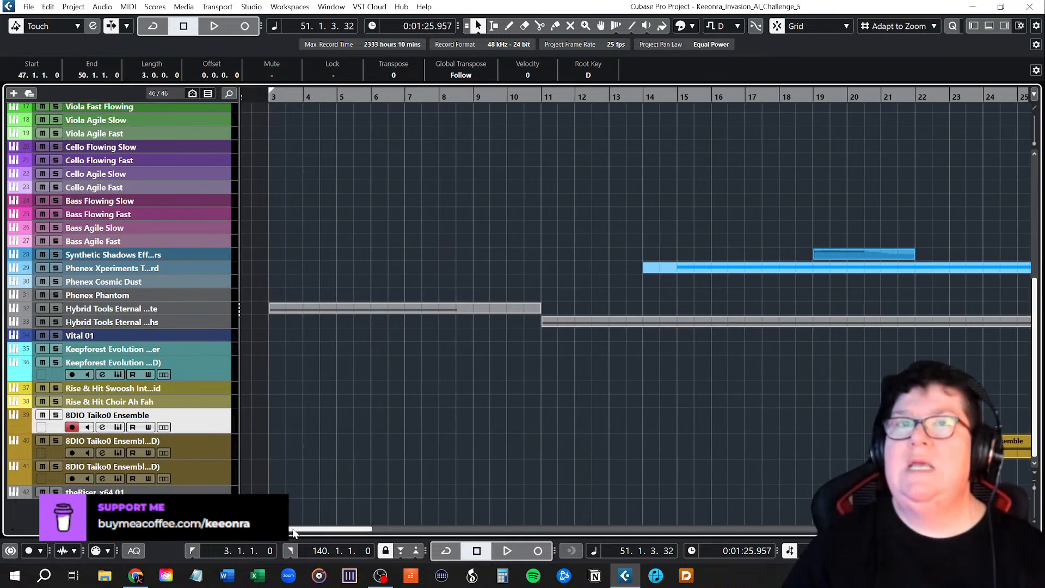
pyautogui.scroll(-7, 380, 411)
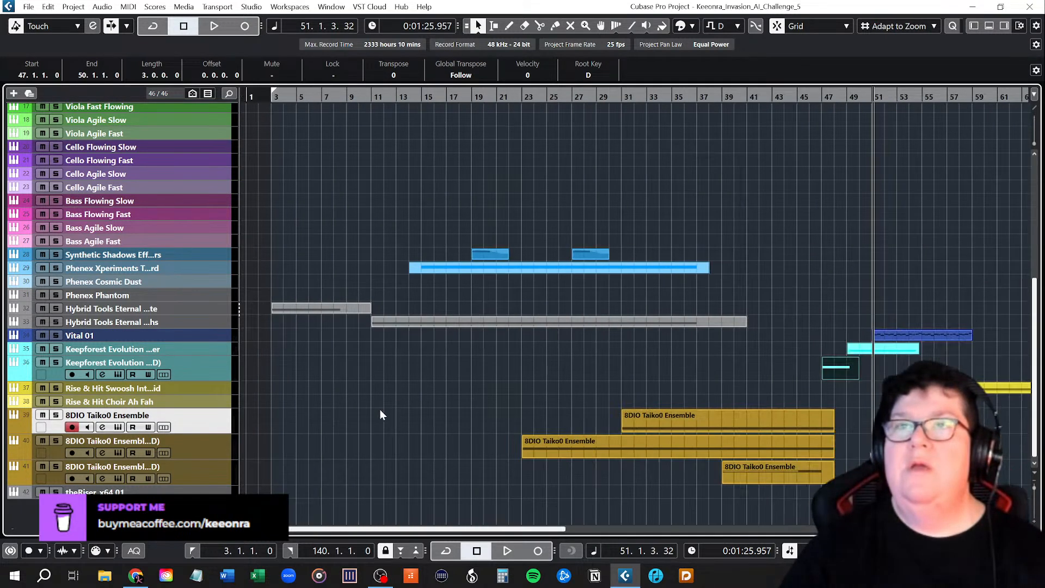
pyautogui.moveTo(298, 316); pyautogui.dragTo(666, 305)
pyautogui.scroll(5, 719, 456)
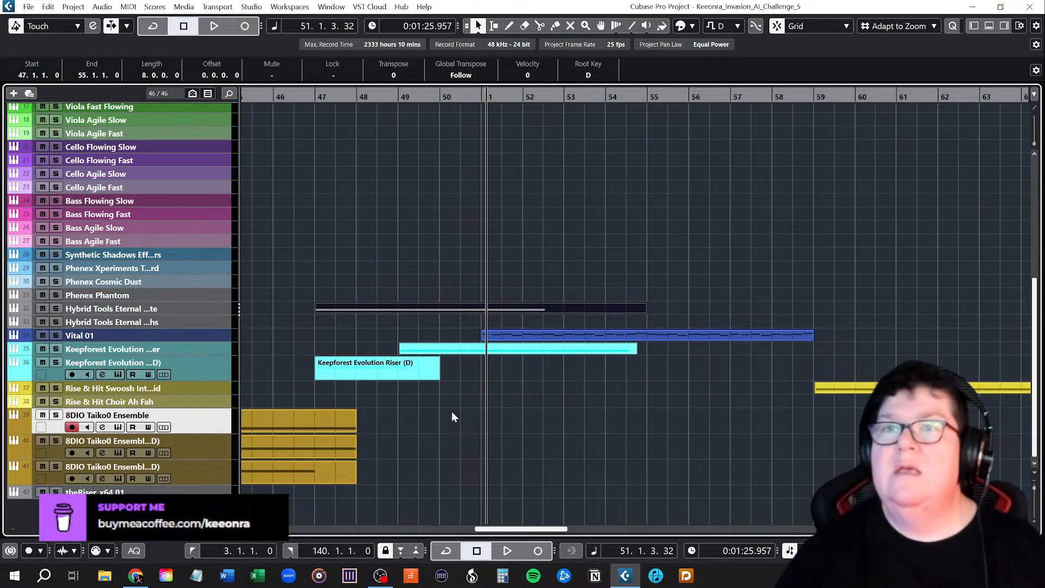
# Step: Extend the notes in the 8DIO Taiko0 Ensemble event on track 41 through bar 47 to the event's end
pyautogui.click(318, 476)
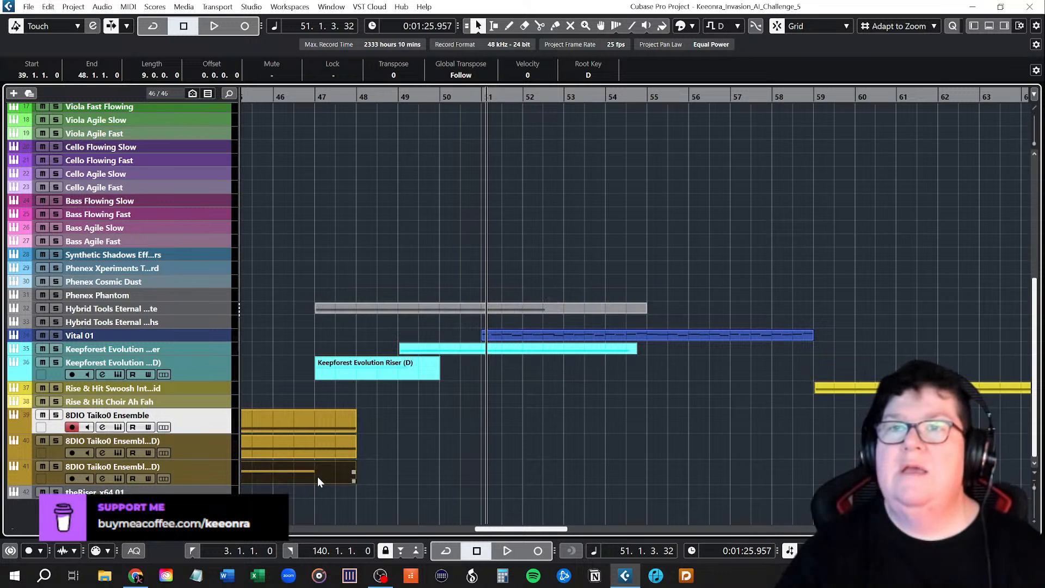
pyautogui.doubleClick(318, 476)
pyautogui.moveTo(373, 377); pyautogui.dragTo(396, 378)
pyautogui.click(1022, 26)
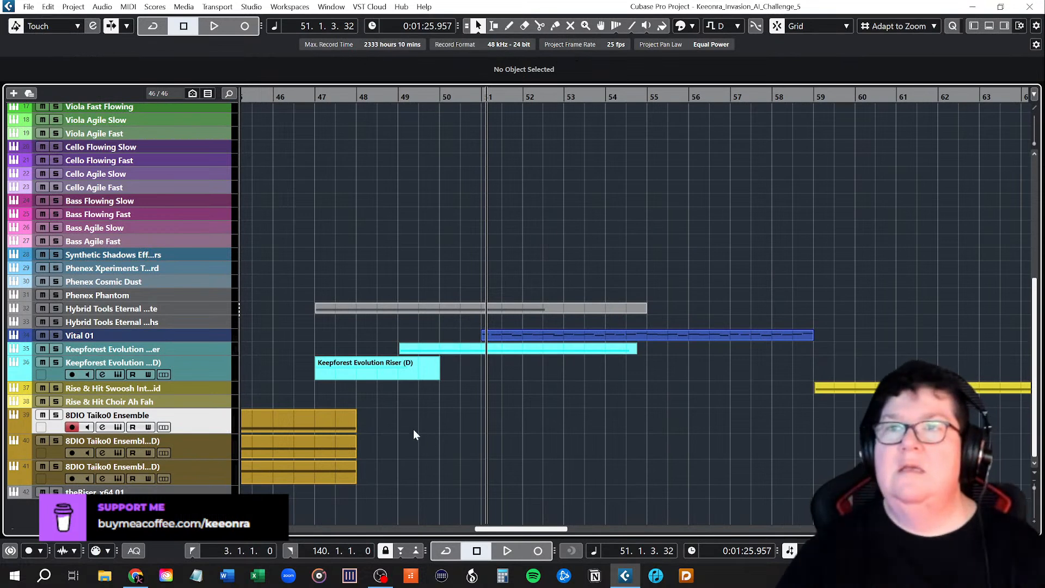
# Step: Play the transition from about bar 46 and stop before bar 49 to check the taikos, riser and Hybrid Tools together
pyautogui.click(294, 97)
pyautogui.press('space')
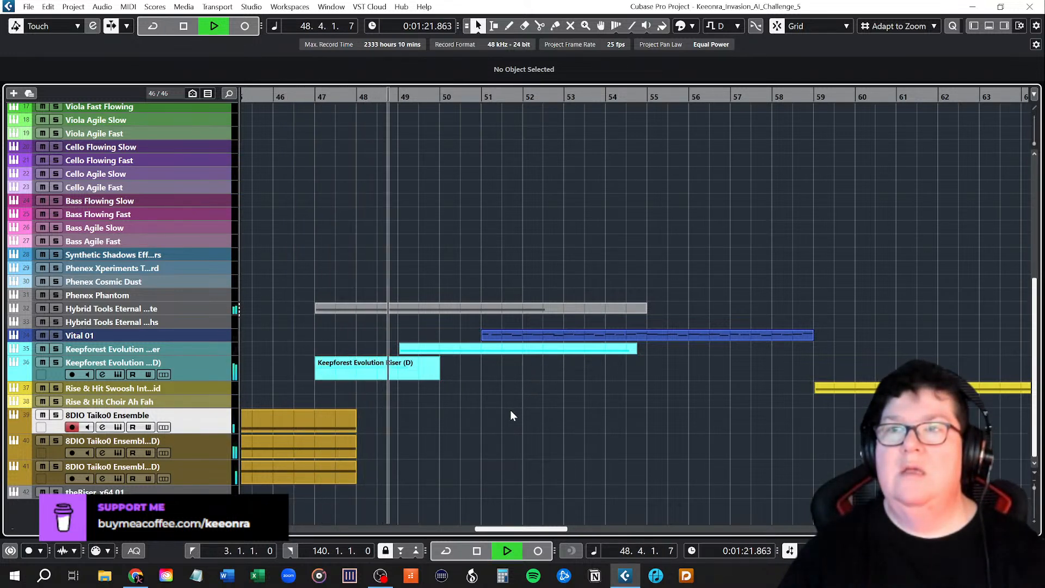
pyautogui.press('space')
# Step: Move the Hybrid Tools event on track 32 to bar 49 and play the transition from bar 47
pyautogui.moveTo(358, 308); pyautogui.dragTo(435, 306)
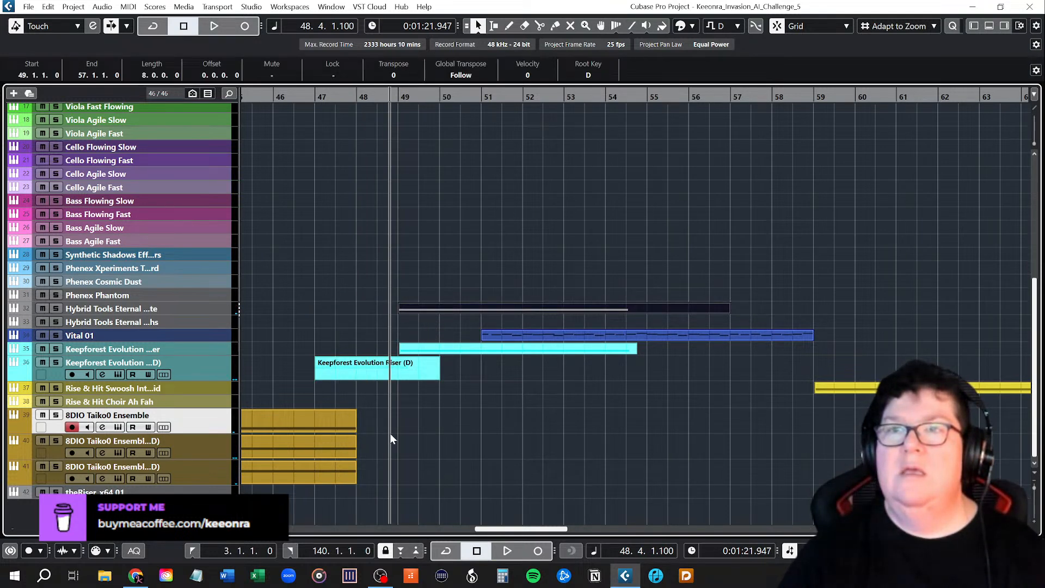
pyautogui.click(361, 377)
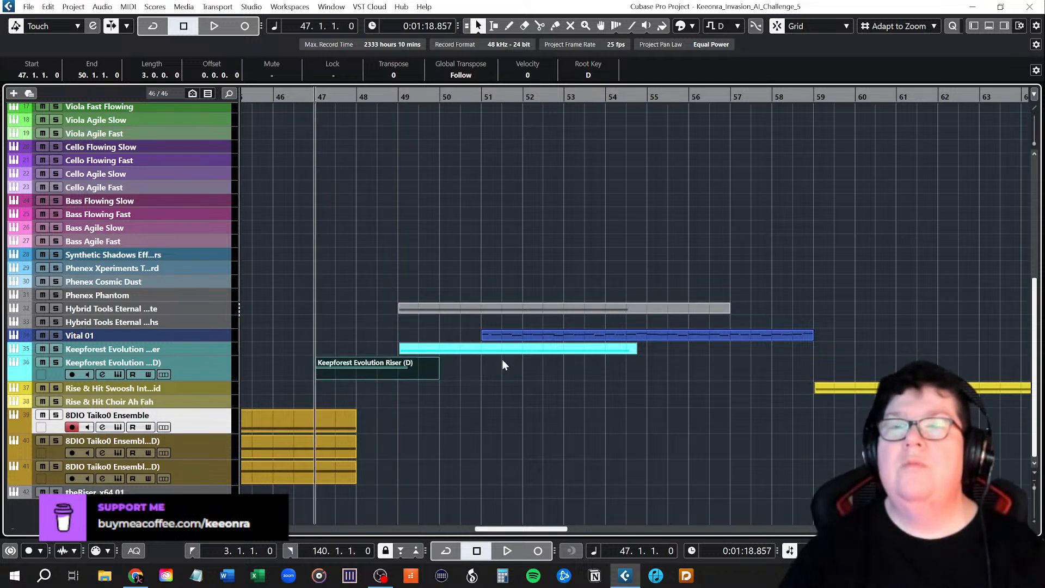
pyautogui.press('space')
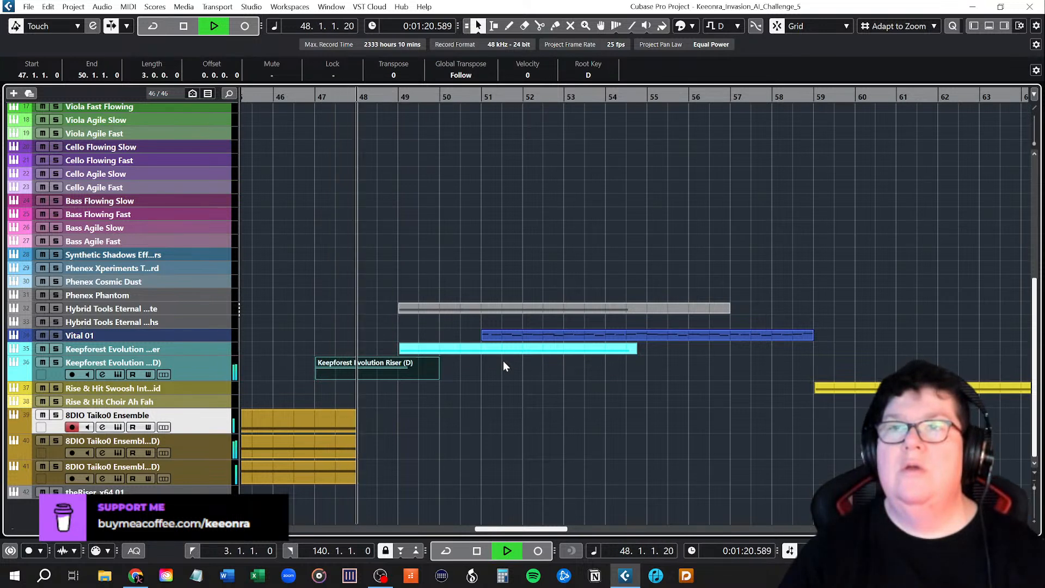
pyautogui.press('space')
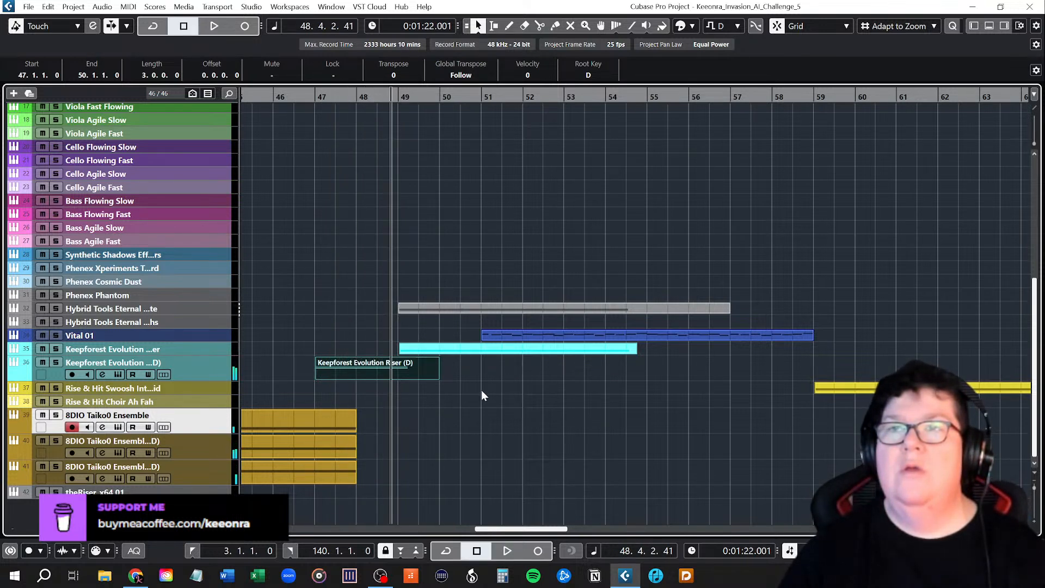
# Step: Move the Hybrid Tools event on track 32 to start at 48.3 and play the transition twice from bar 47
pyautogui.moveTo(411, 312); pyautogui.dragTo(389, 303)
pyautogui.click(316, 100)
pyautogui.press('space')
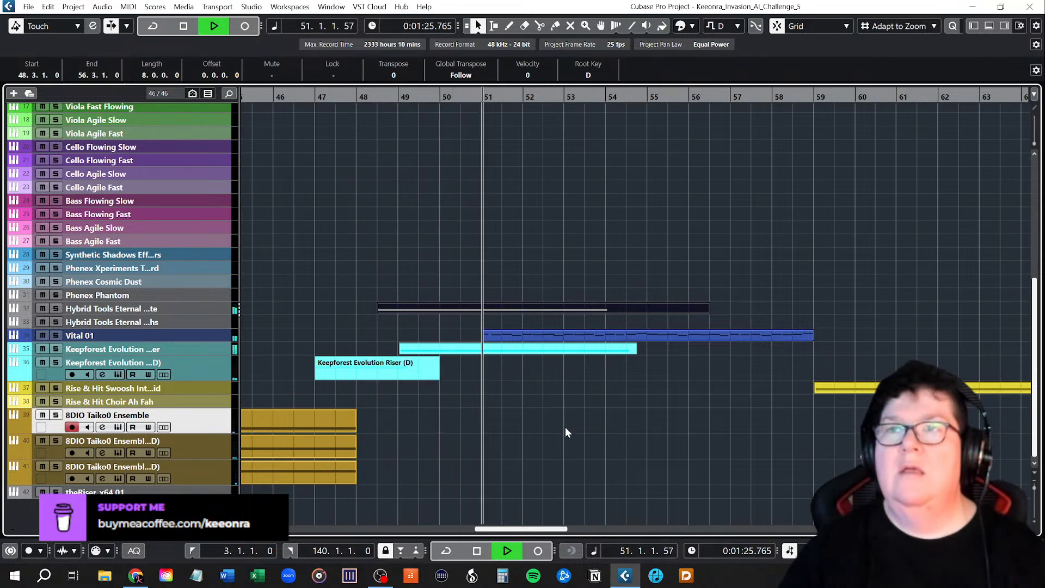
pyautogui.press('space')
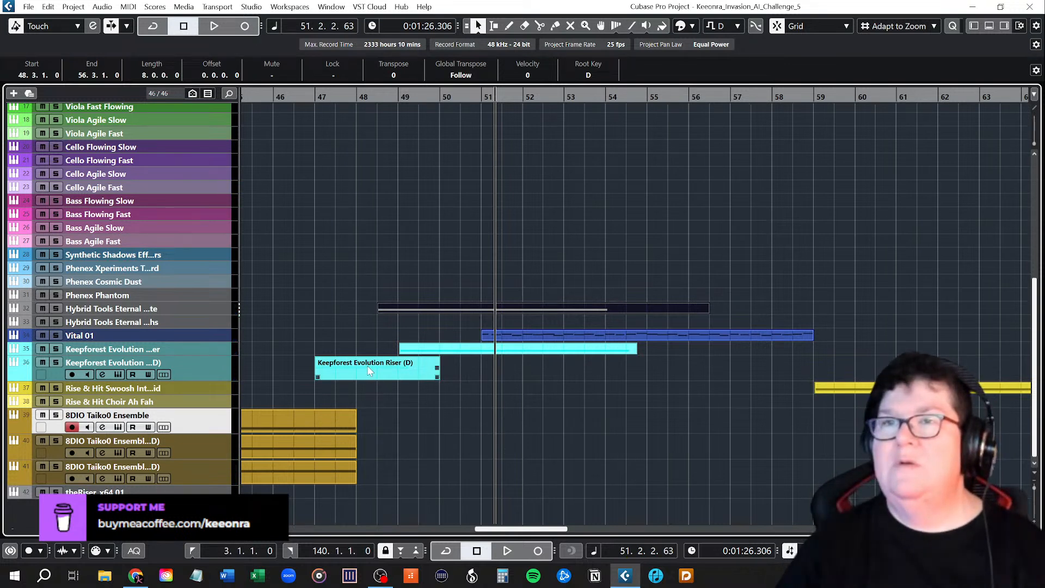
pyautogui.click(315, 100)
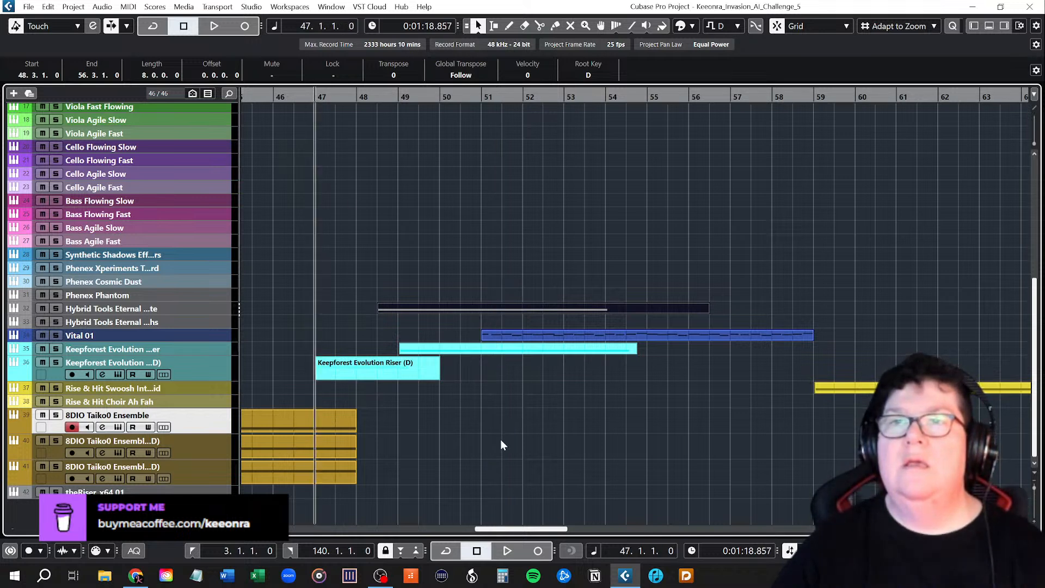
pyautogui.press('space')
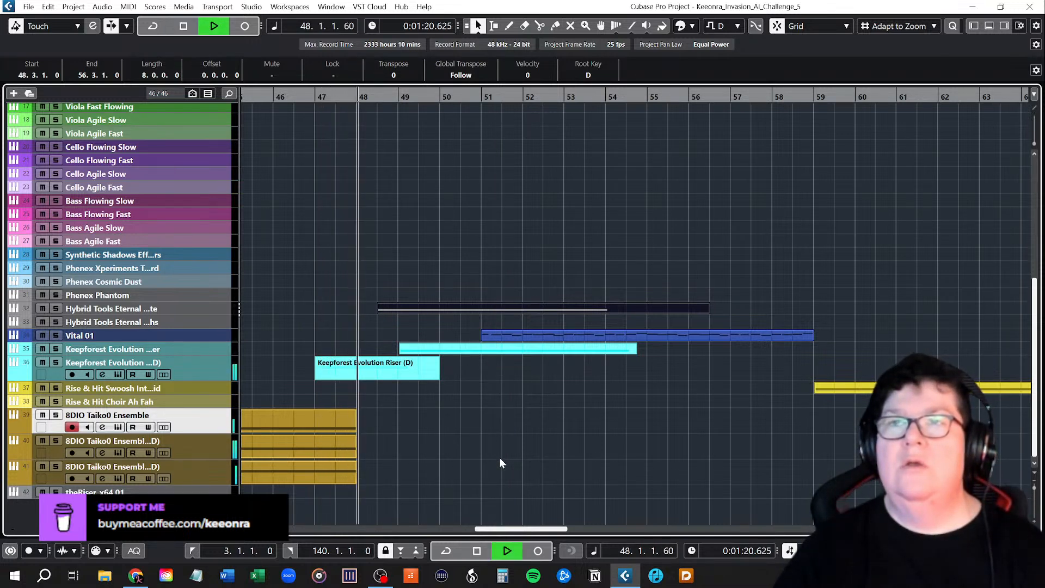
pyautogui.press('space')
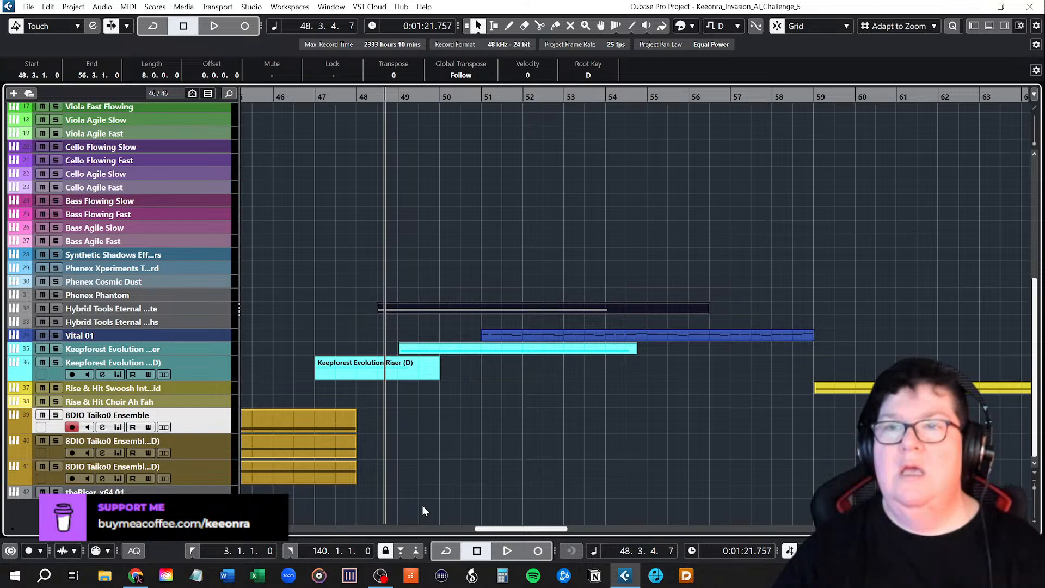
# Step: Duplicate the 8DIO Taiko0 Ensemble track 41, open the duplicate's Kontakt instrument and select its event on track 42
pyautogui.rightClick(195, 478)
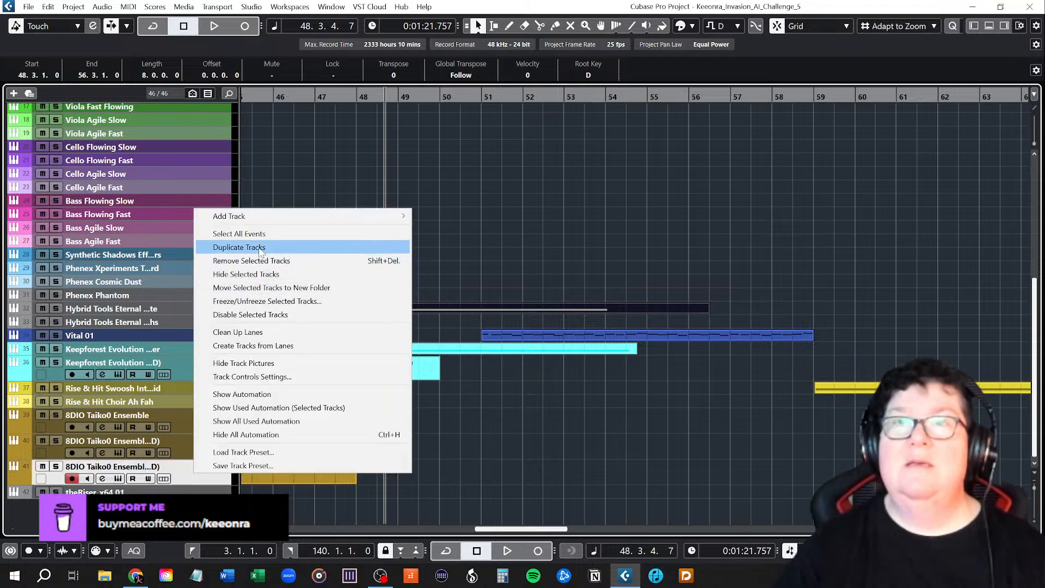
pyautogui.click(255, 279)
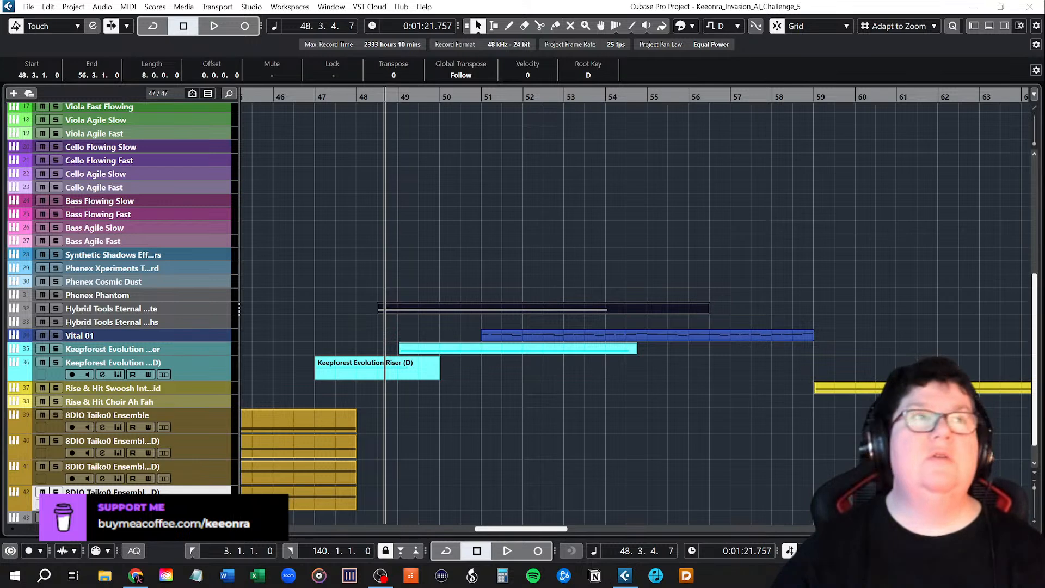
pyautogui.moveTo(92, 103); pyautogui.dragTo(495, 52)
pyautogui.click(291, 498)
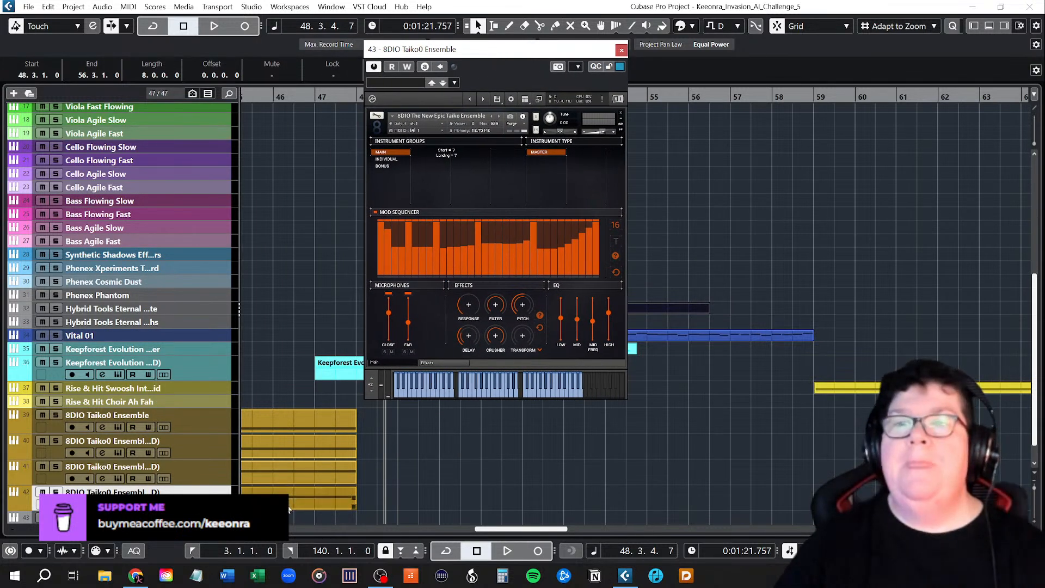
pyautogui.click(390, 397)
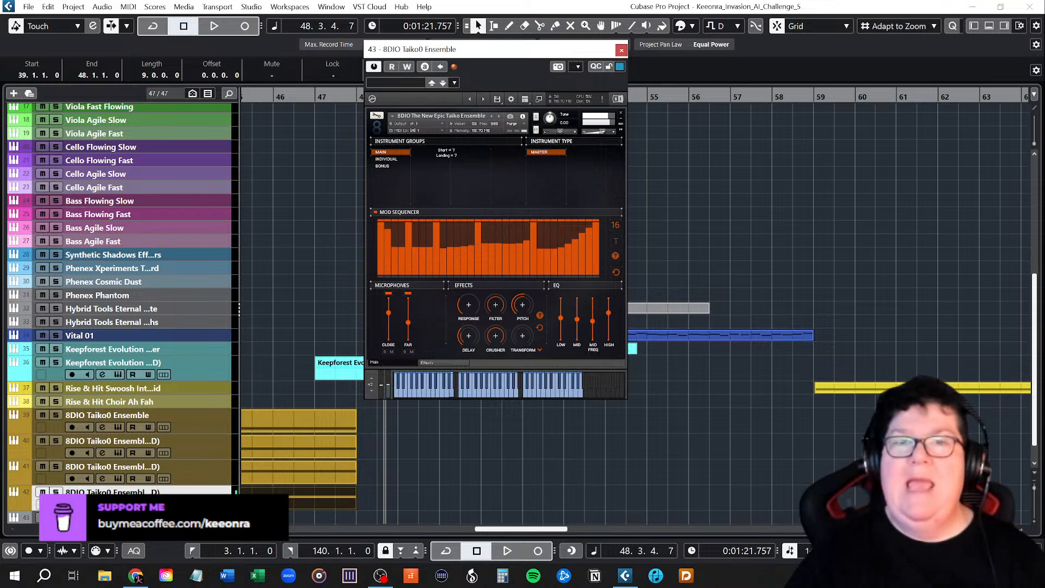
# Step: Center the panning of the duplicated Taiko track 42, delete its copied event and move the instrument window aside
pyautogui.click(974, 26)
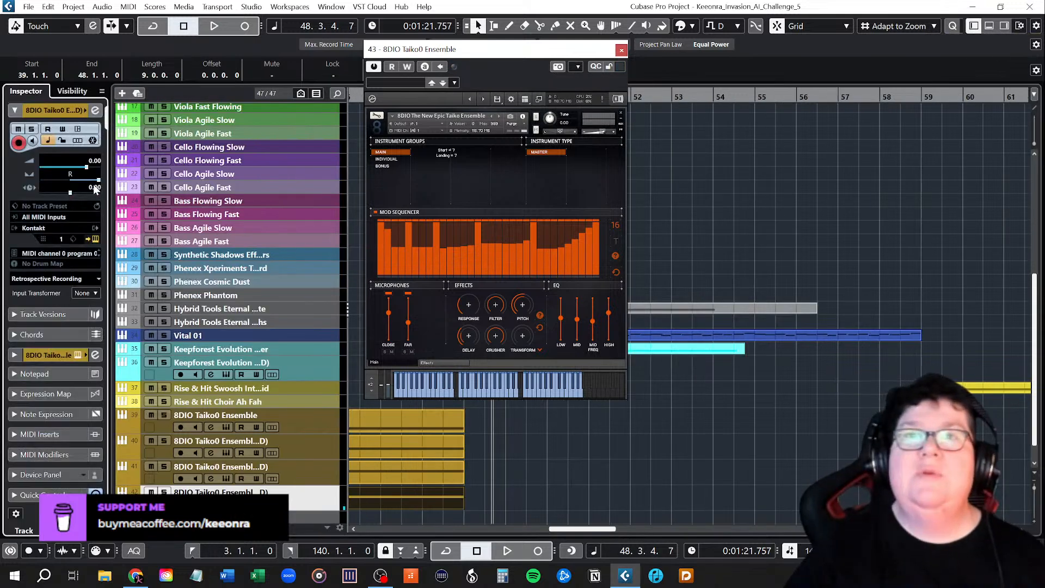
pyautogui.moveTo(98, 185); pyautogui.dragTo(68, 185)
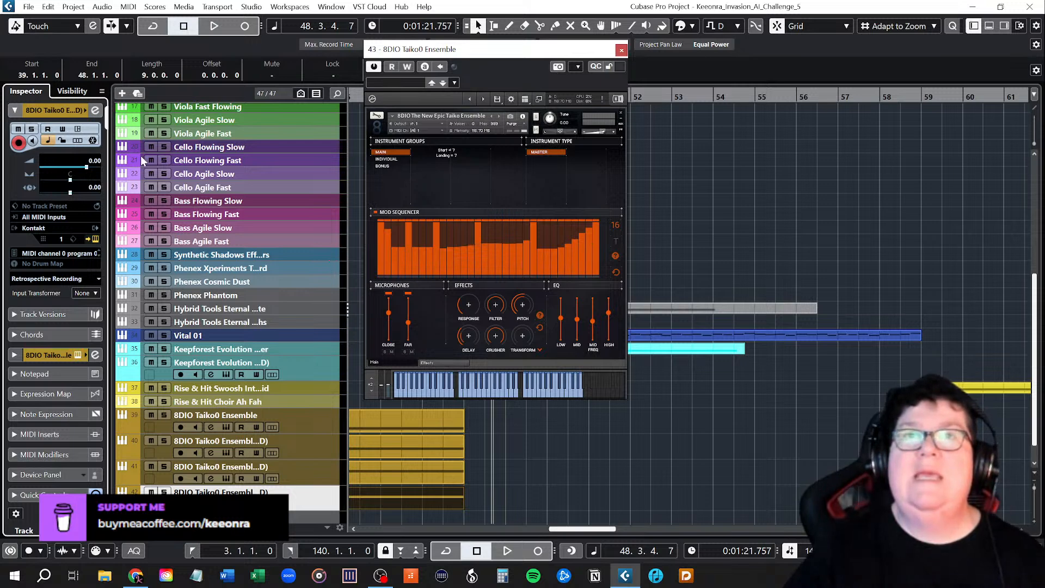
pyautogui.click(975, 27)
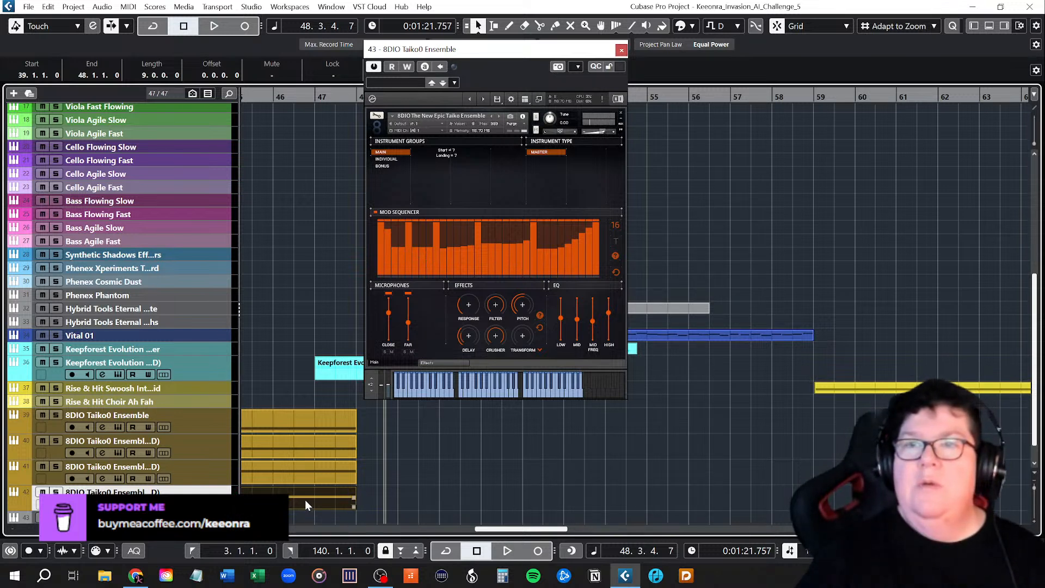
pyautogui.press('Delete')
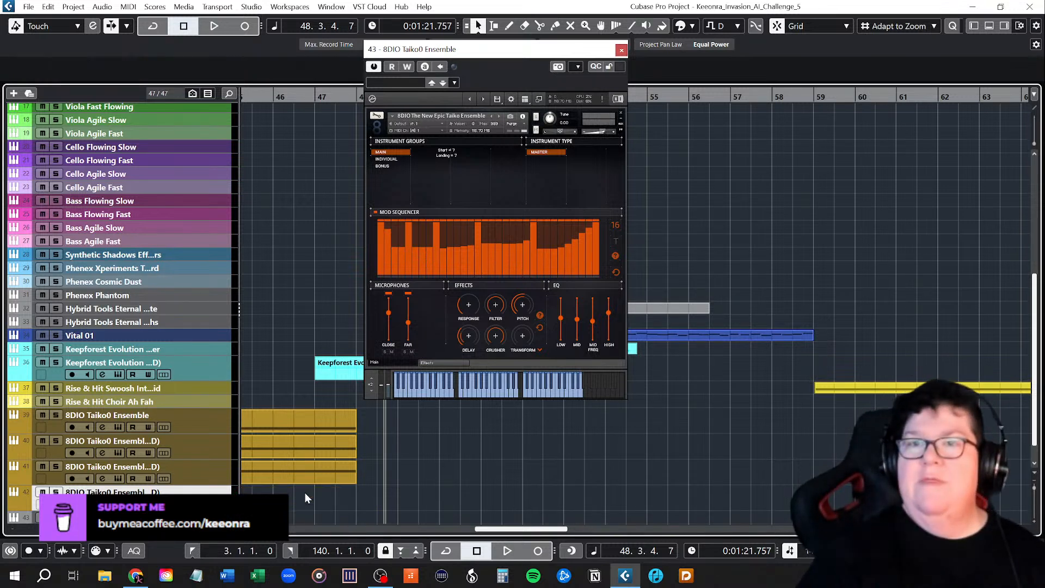
pyautogui.moveTo(474, 50); pyautogui.dragTo(812, 62)
# Step: Play the arrangement from bar 43 with the empty Taiko track 42 selected, and stop after bar 50
pyautogui.moveTo(524, 530); pyautogui.dragTo(492, 532)
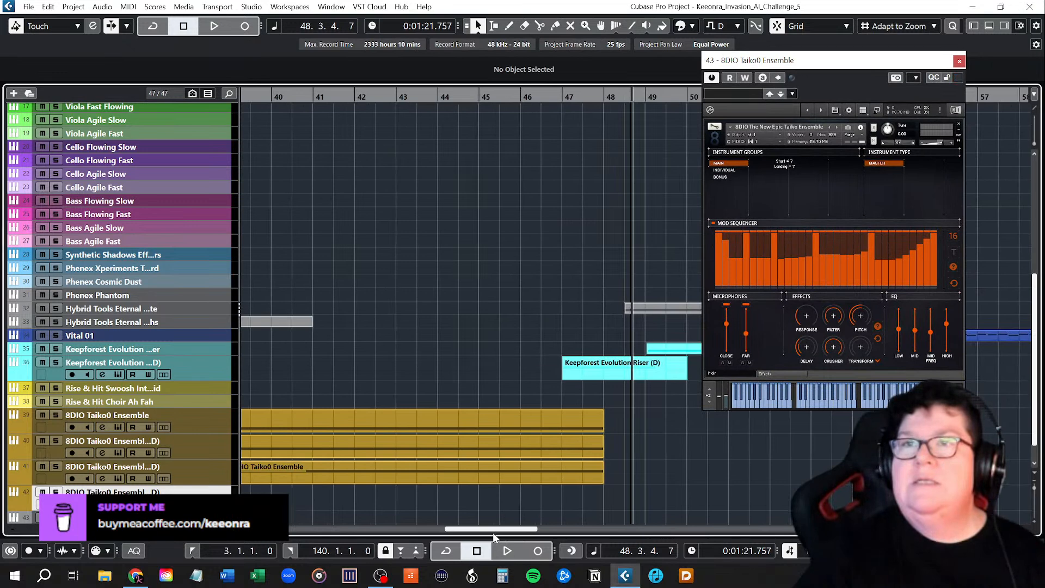
pyautogui.click(397, 96)
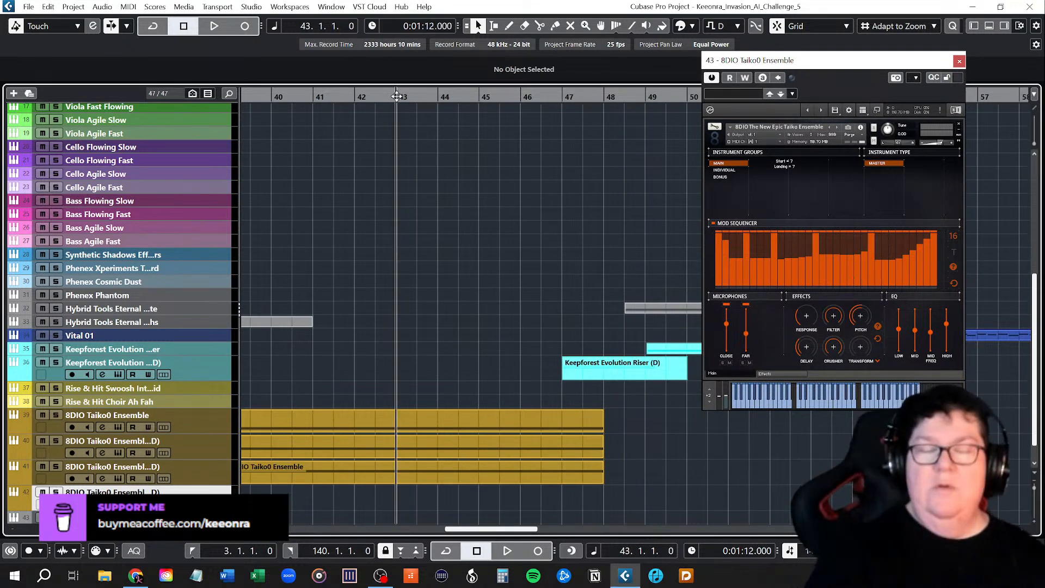
pyautogui.press('space')
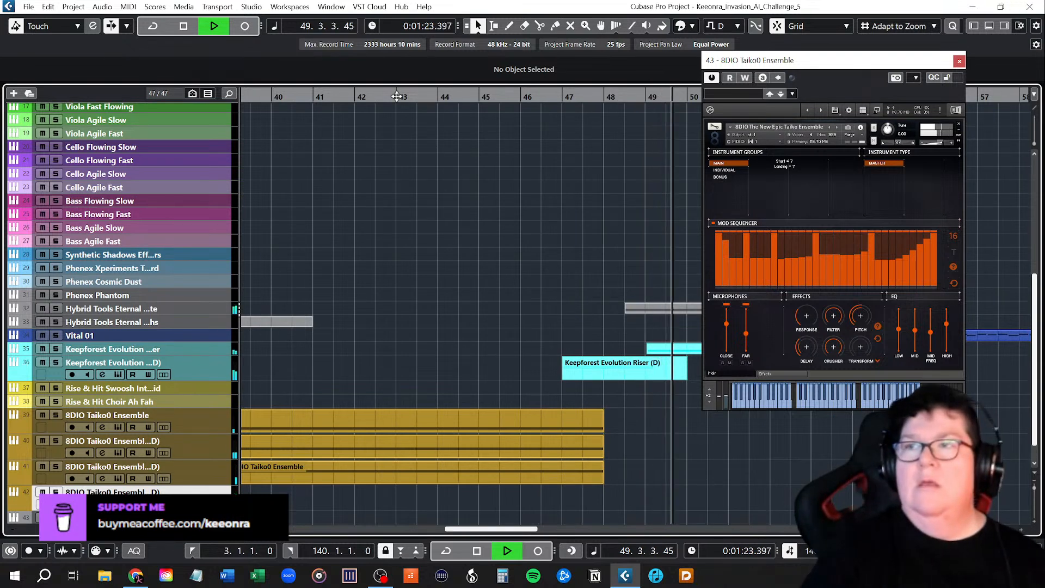
pyautogui.click(480, 557)
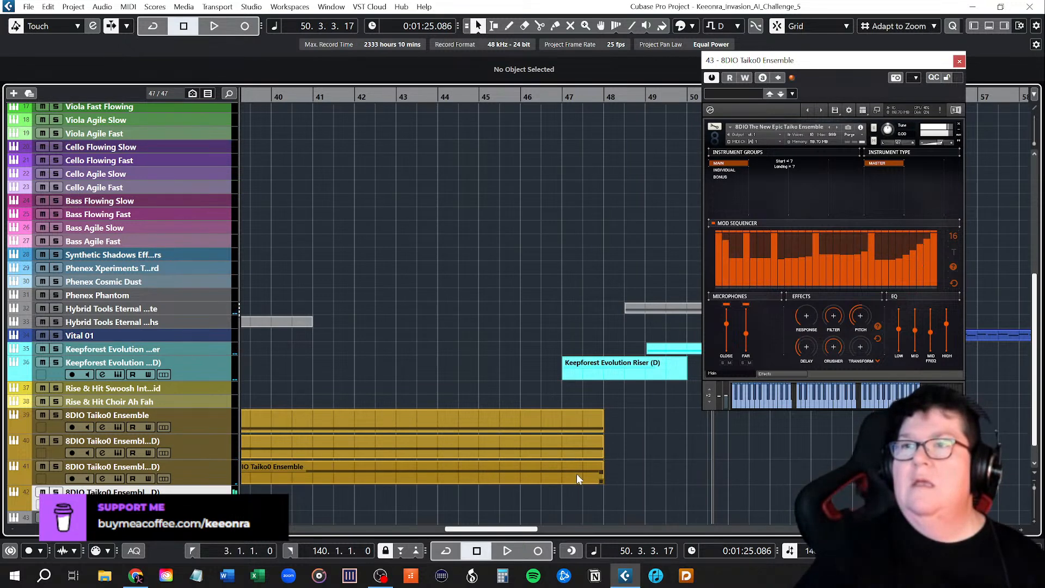
# Step: Play the arrangement from bar 46 to hear the riser entry, and stop in bar 48
pyautogui.moveTo(523, 532); pyautogui.dragTo(551, 526)
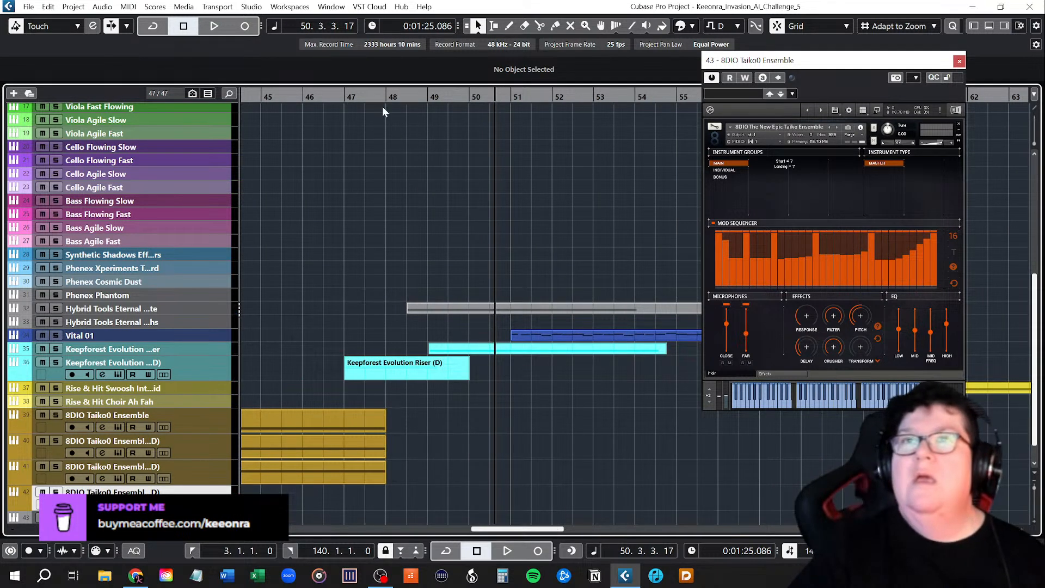
pyautogui.click(306, 96)
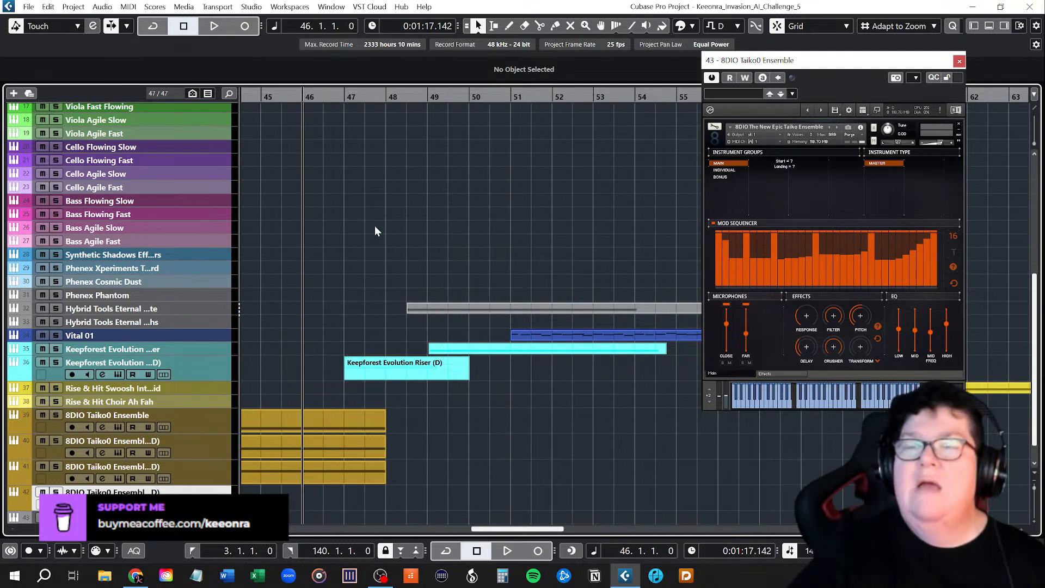
pyautogui.click(507, 551)
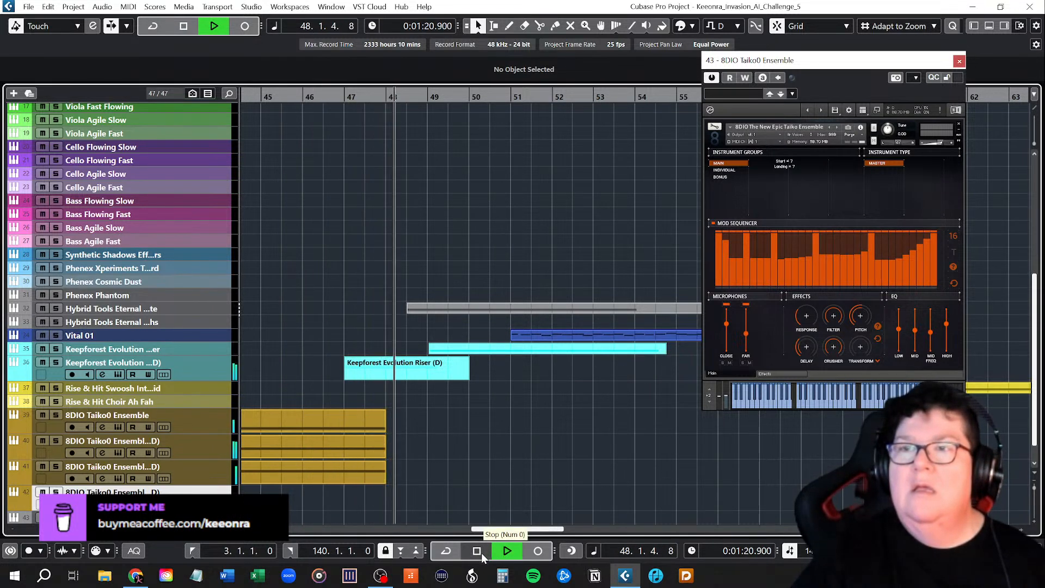
pyautogui.click(478, 551)
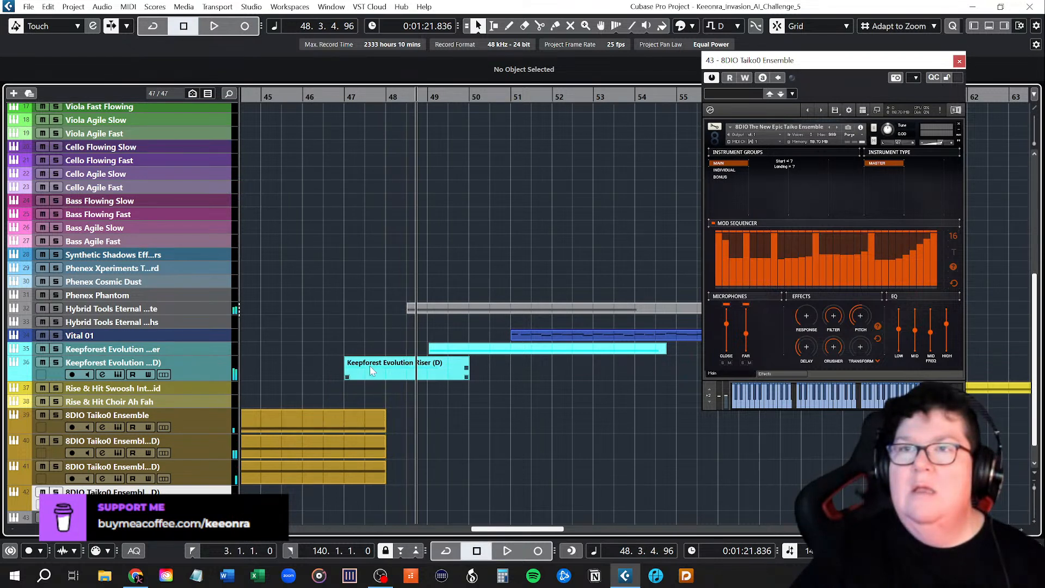
# Step: Move the Keepforest Evolution Riser (D) event on track 36 to start at 46.3 and play the transition twice from around bar 46
pyautogui.moveTo(365, 373); pyautogui.dragTo(348, 372)
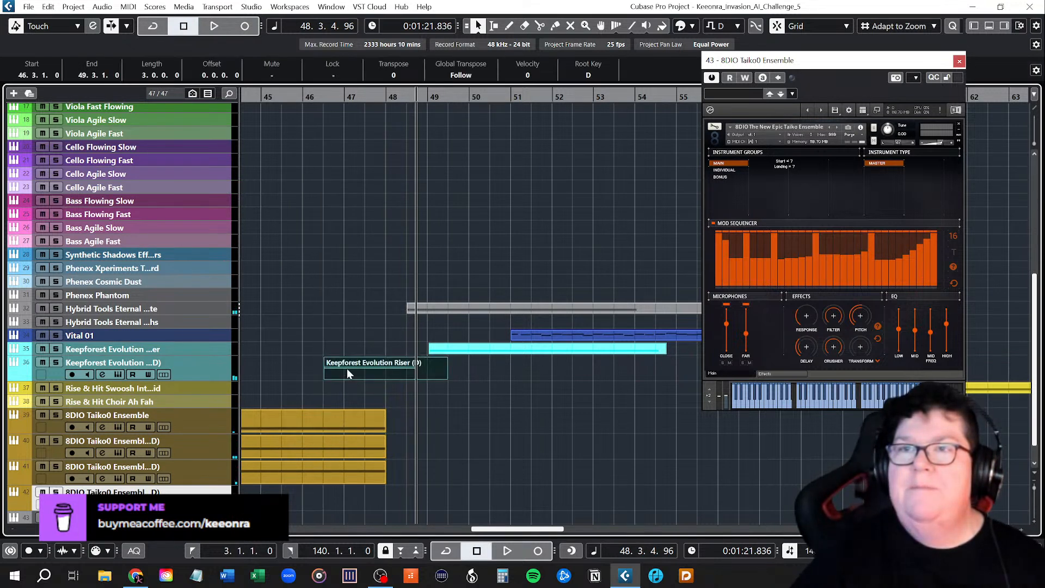
pyautogui.click(302, 97)
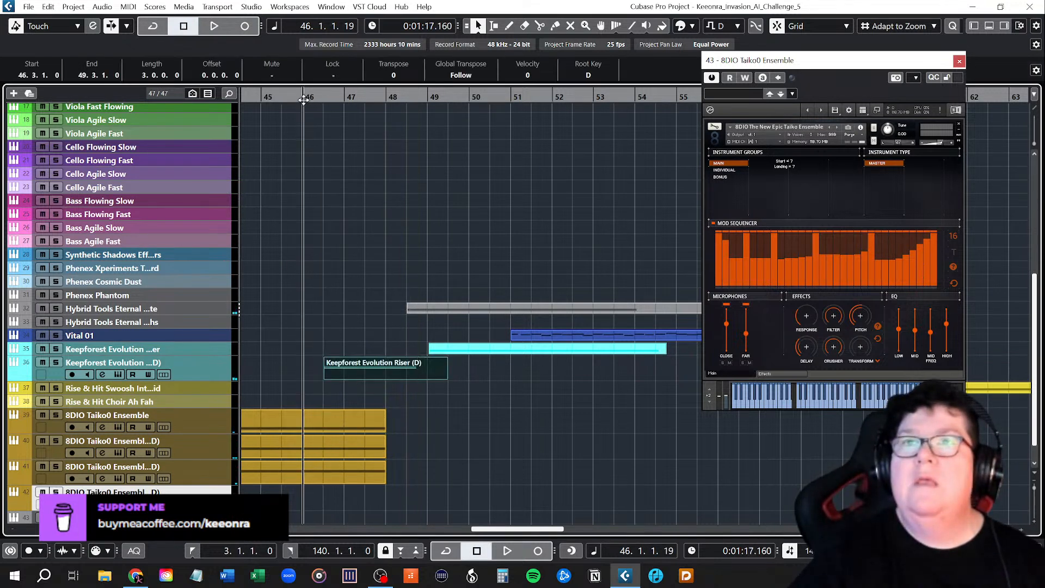
pyautogui.click(507, 551)
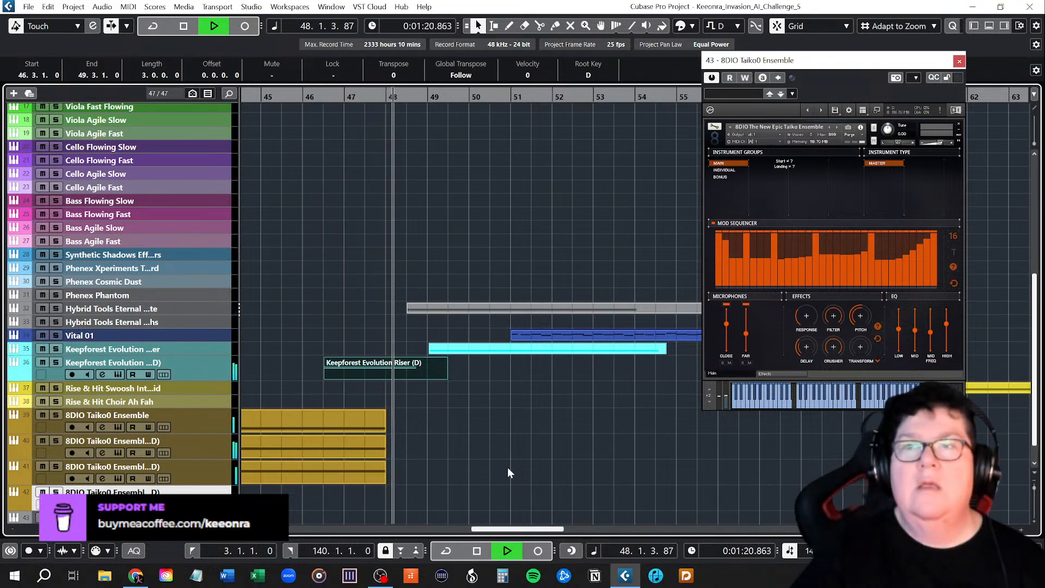
pyautogui.click(480, 551)
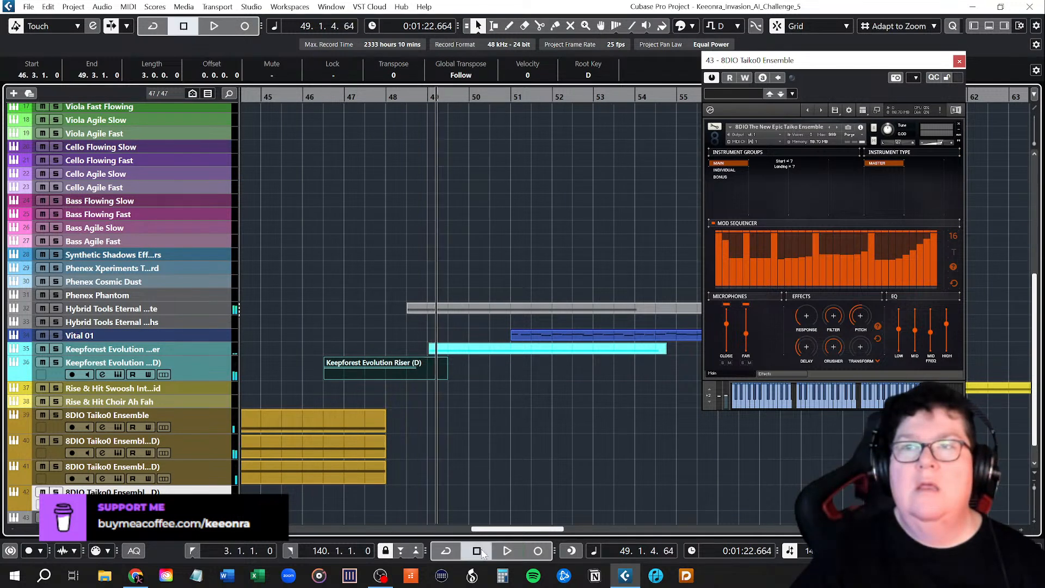
pyautogui.click(324, 98)
pyautogui.click(508, 551)
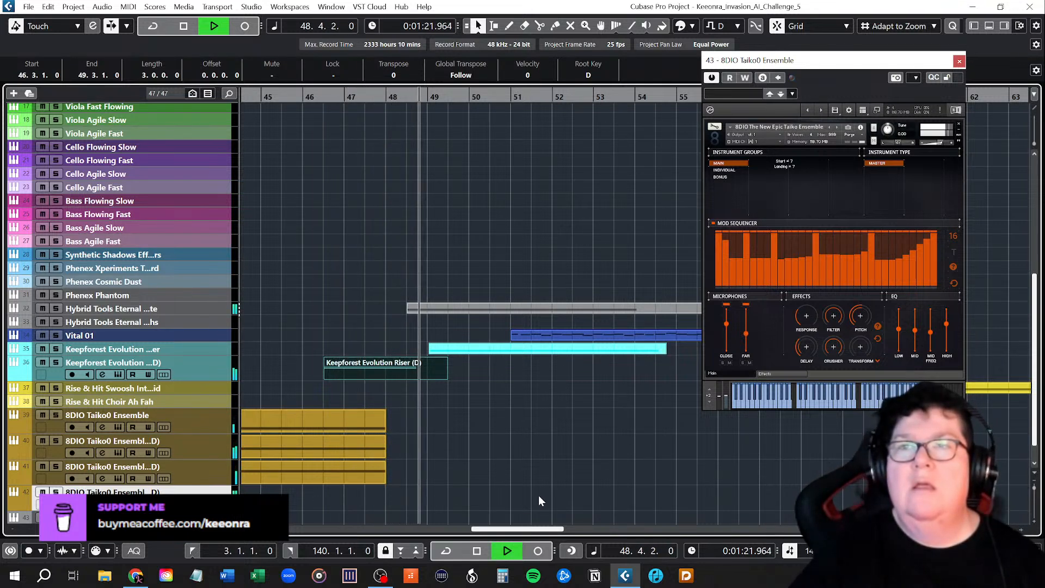
pyautogui.click(487, 554)
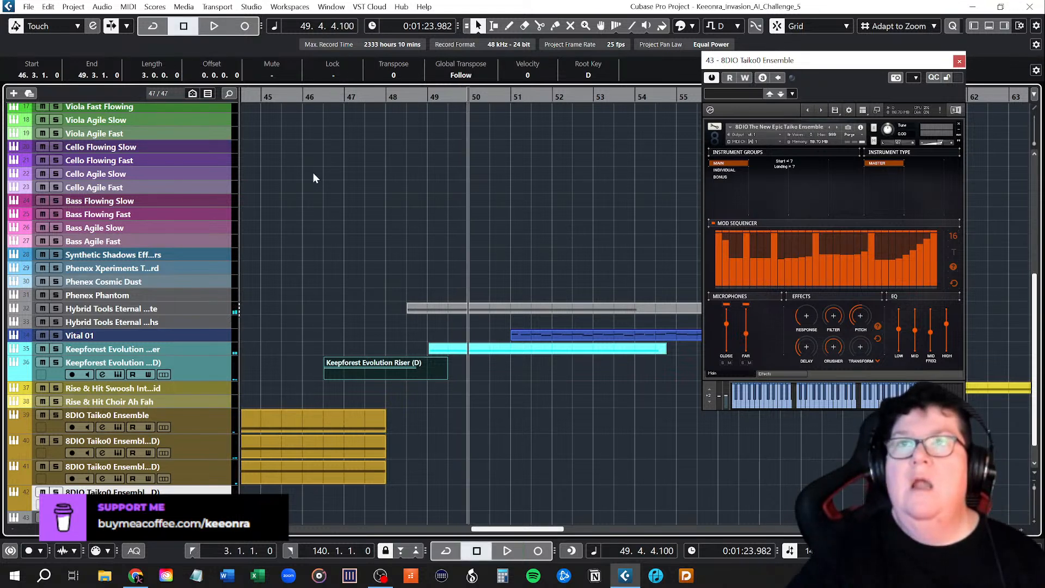
# Step: Record two taiko hits on the 8DIO Taiko0 Ensemble track 42, starting from bar 46 and stopping just before bar 50
pyautogui.click(303, 97)
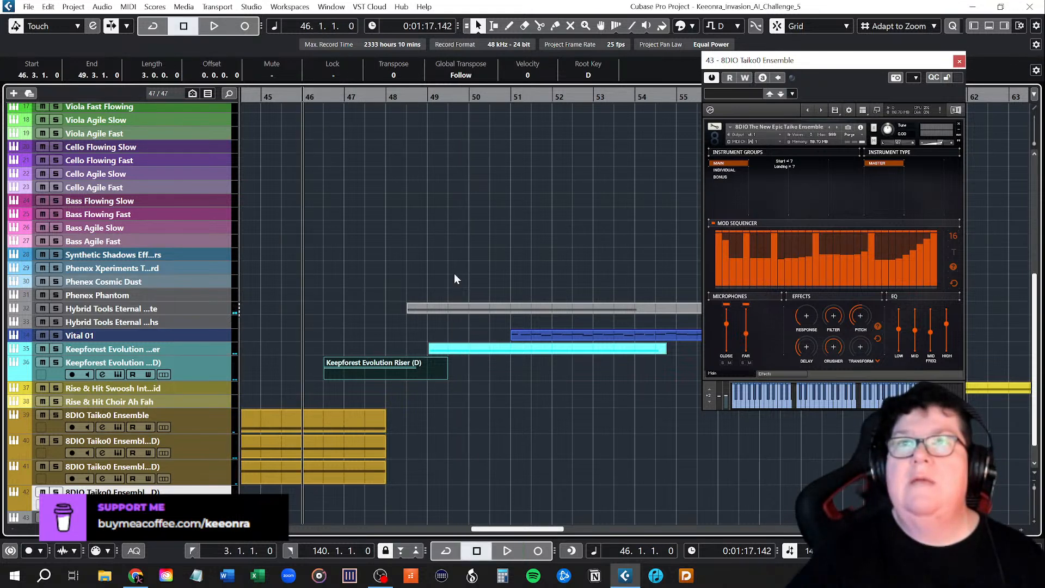
pyautogui.click(538, 550)
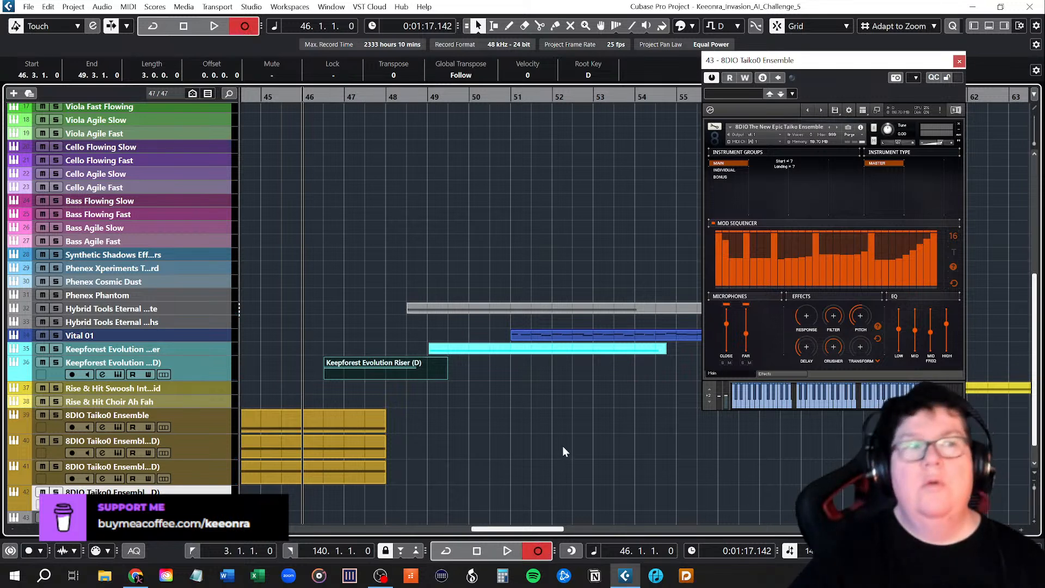
pyautogui.press('space')
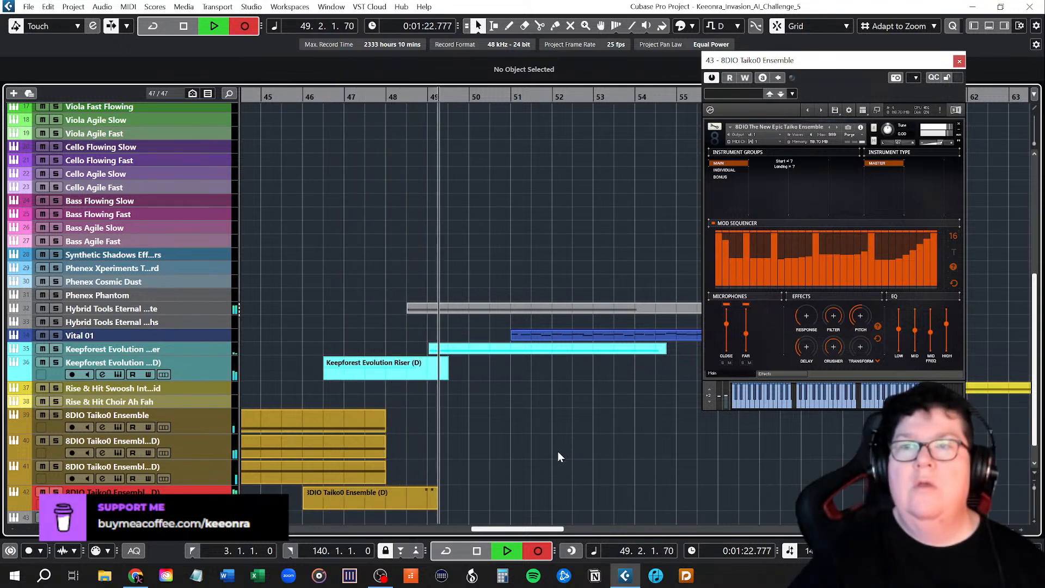
pyautogui.click(476, 551)
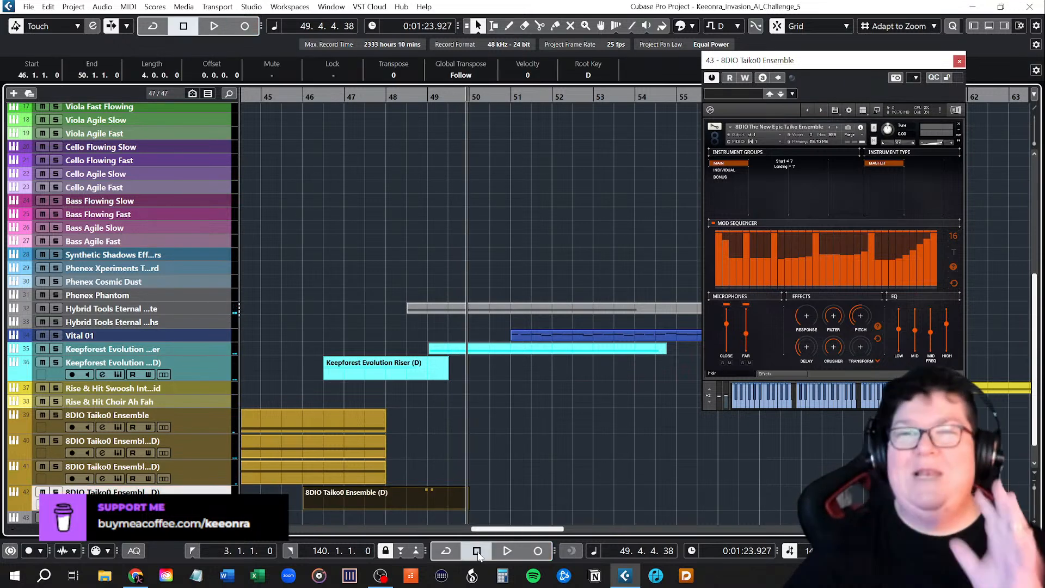
# Step: Trim the recorded taiko event on track 42 to one bar starting at bar 48, and play the transition from bar 46
pyautogui.moveTo(308, 508); pyautogui.dragTo(408, 501)
pyautogui.click(409, 443)
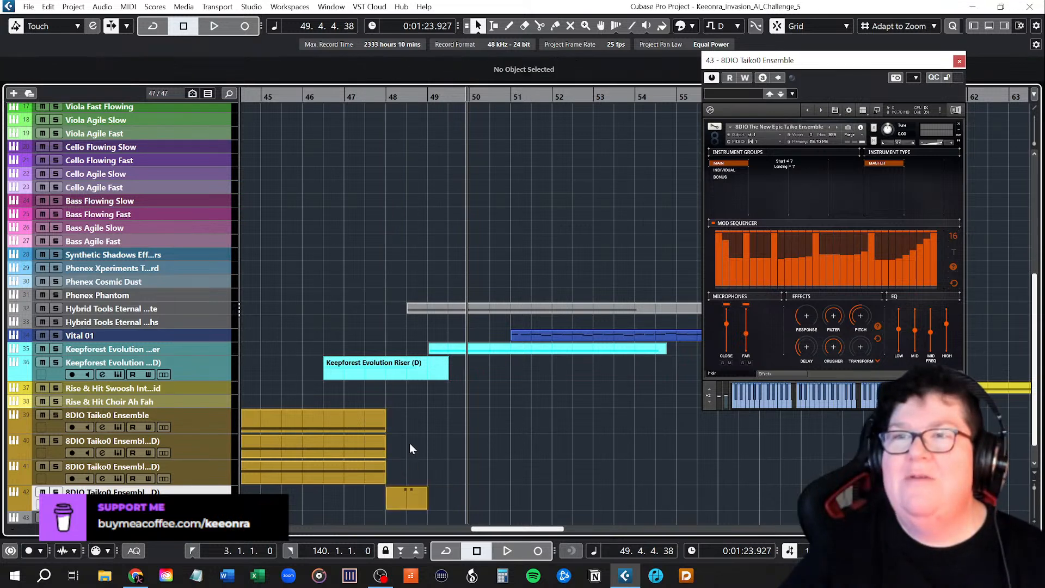
pyautogui.click(304, 96)
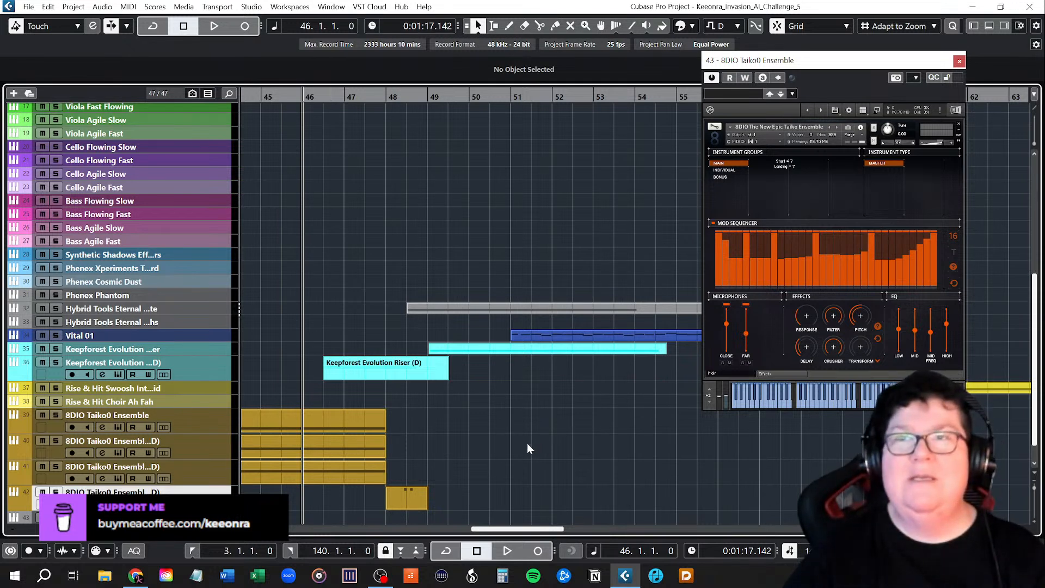
pyautogui.press('space')
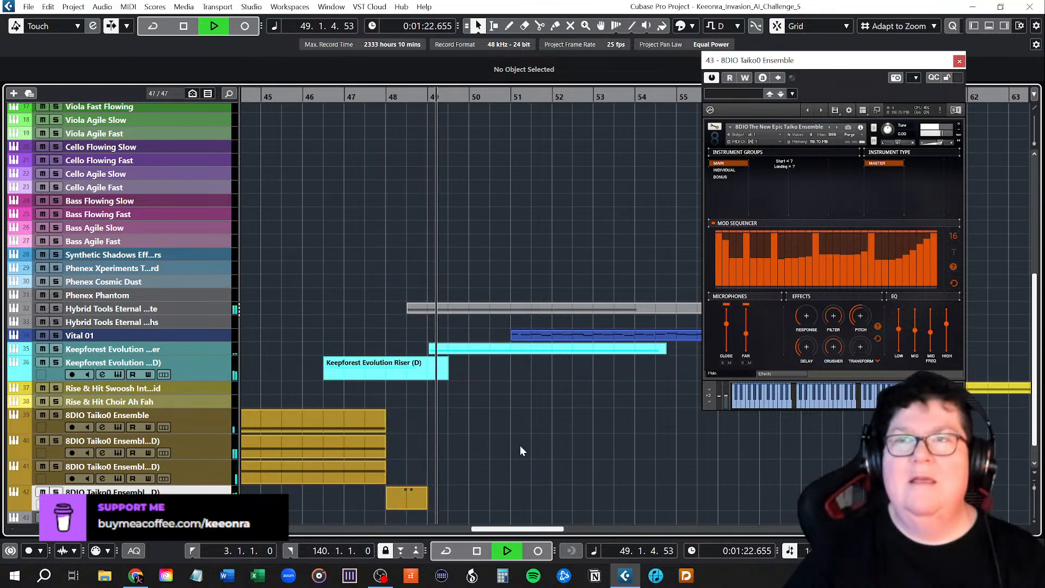
pyautogui.press('space')
# Step: Move the Hybrid Tools event on track 32 to start at bar 48, and play from bar 46 to bar 49
pyautogui.moveTo(428, 309); pyautogui.dragTo(402, 309)
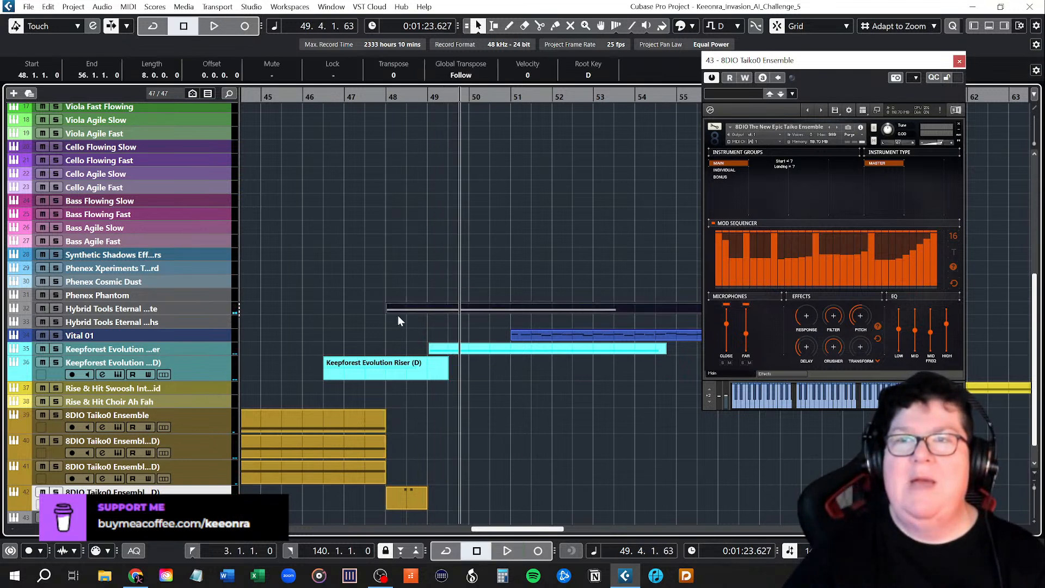
pyautogui.click(304, 98)
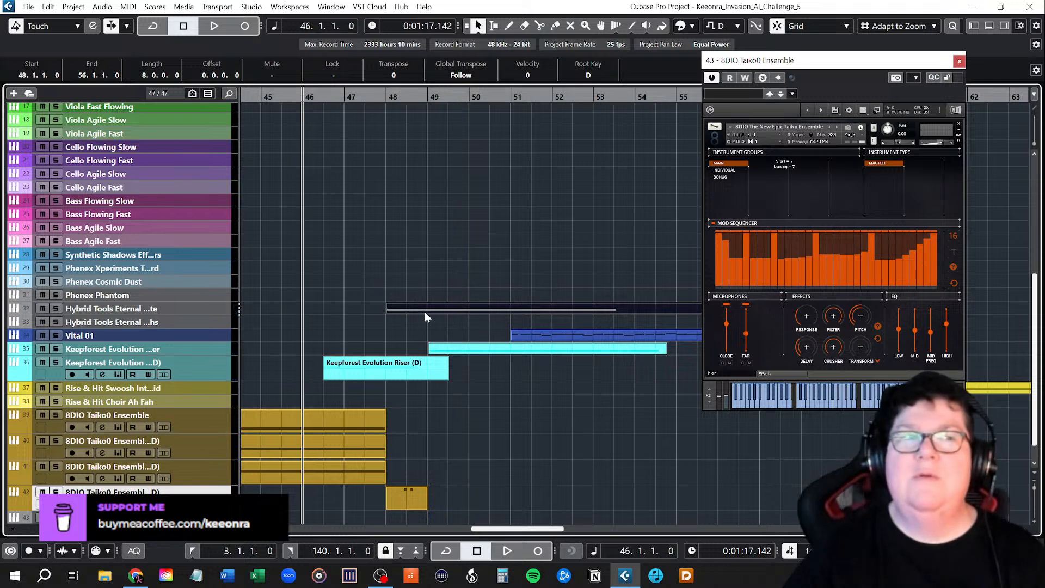
pyautogui.click(397, 337)
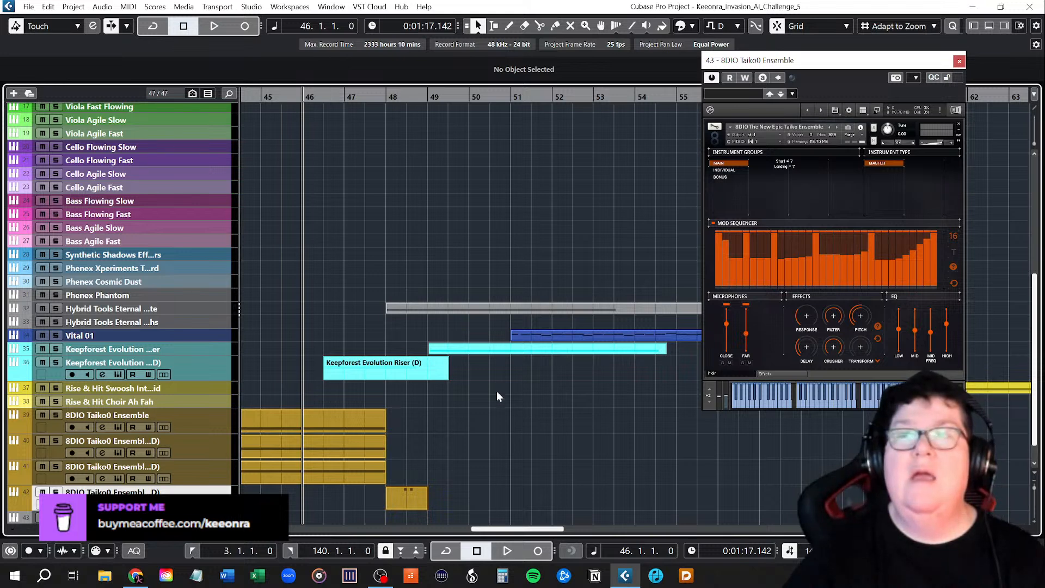
pyautogui.press('space')
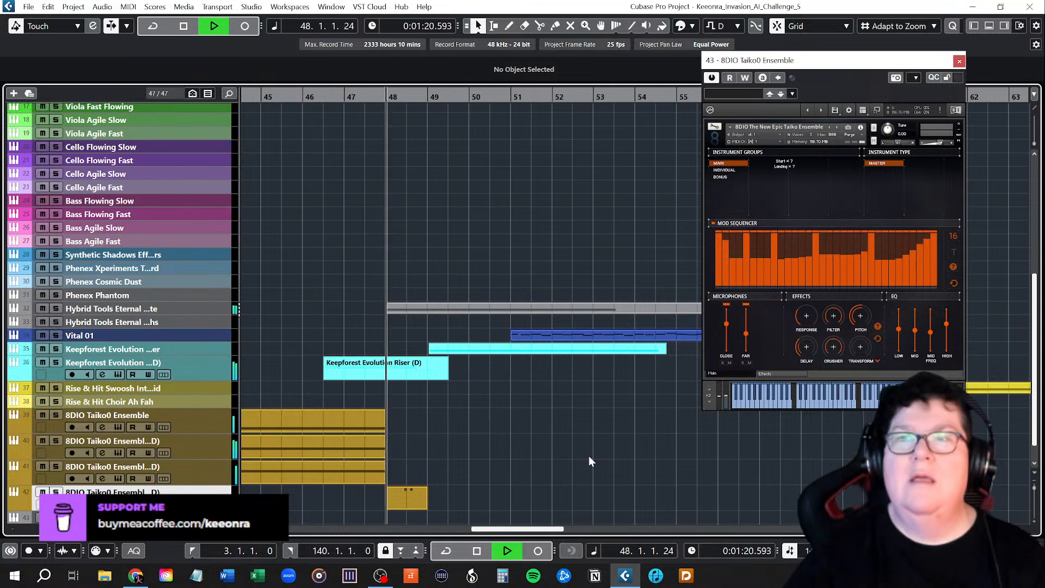
pyautogui.press('space')
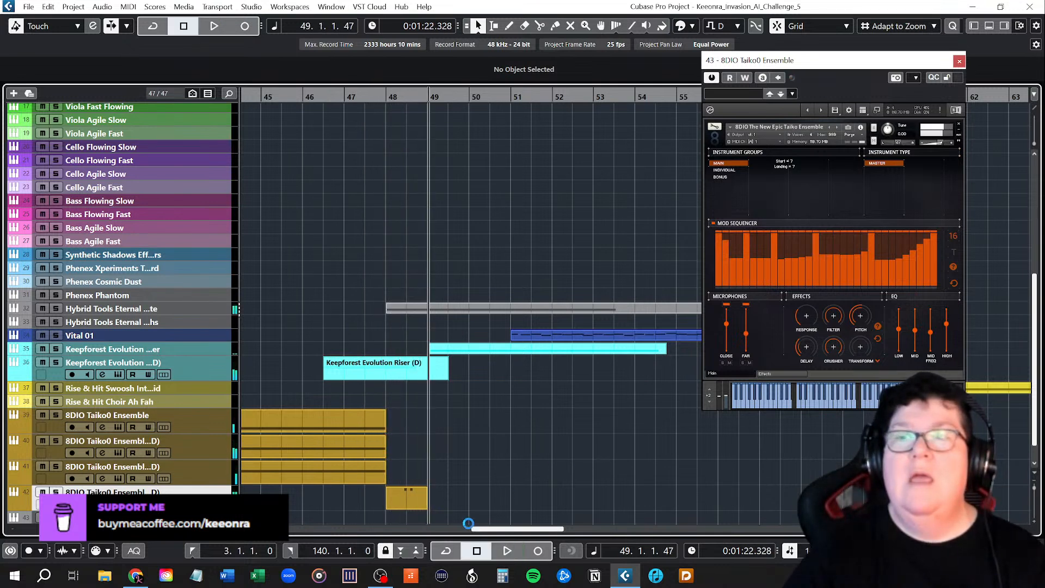
# Step: Move the taiko event on track 42 to start at 47.3, and play the transition from bar 46 to bar 51
pyautogui.moveTo(394, 498); pyautogui.dragTo(373, 499)
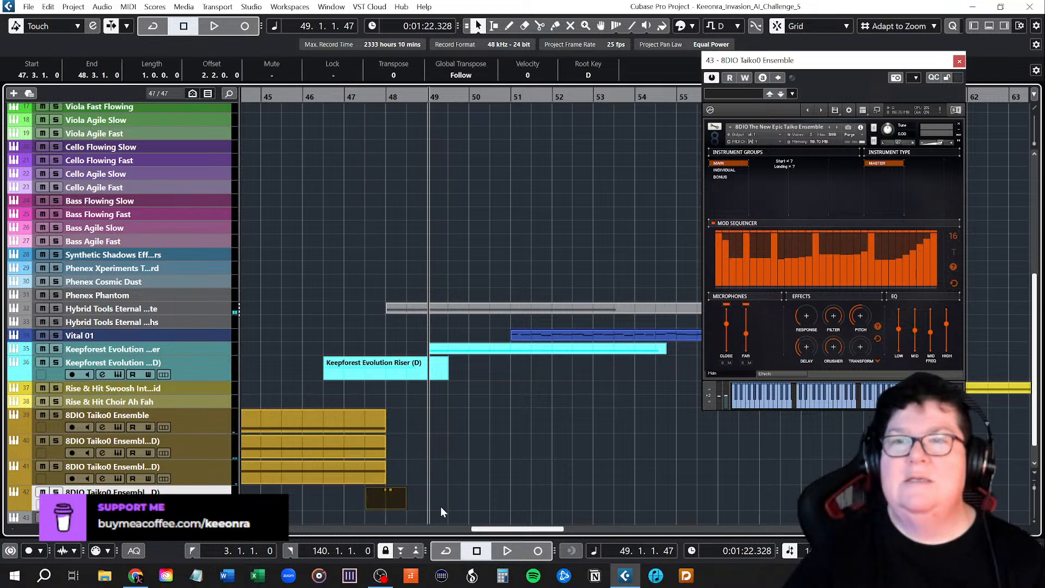
pyautogui.click(460, 482)
pyautogui.click(333, 97)
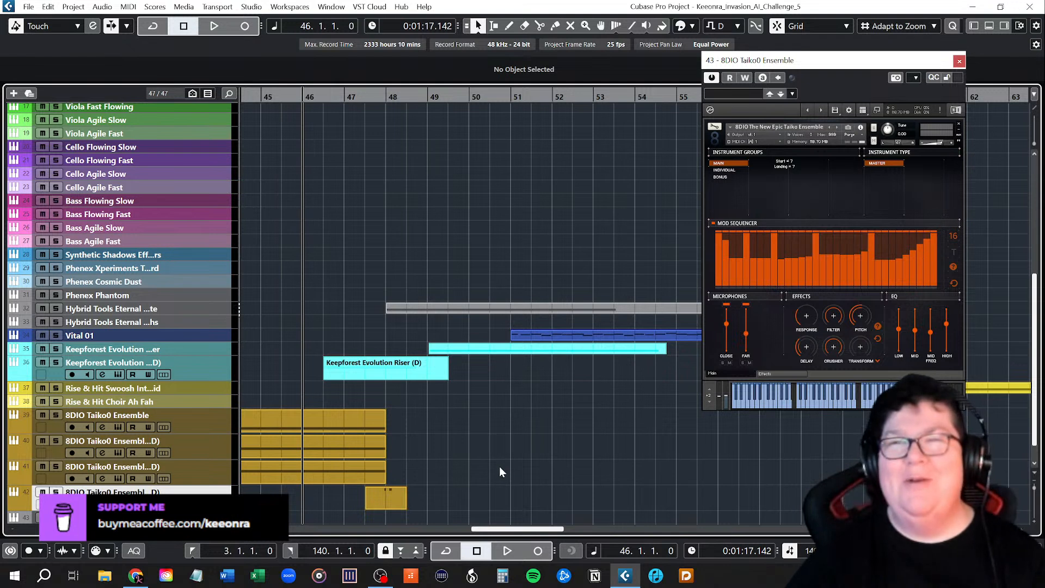
pyautogui.press('space')
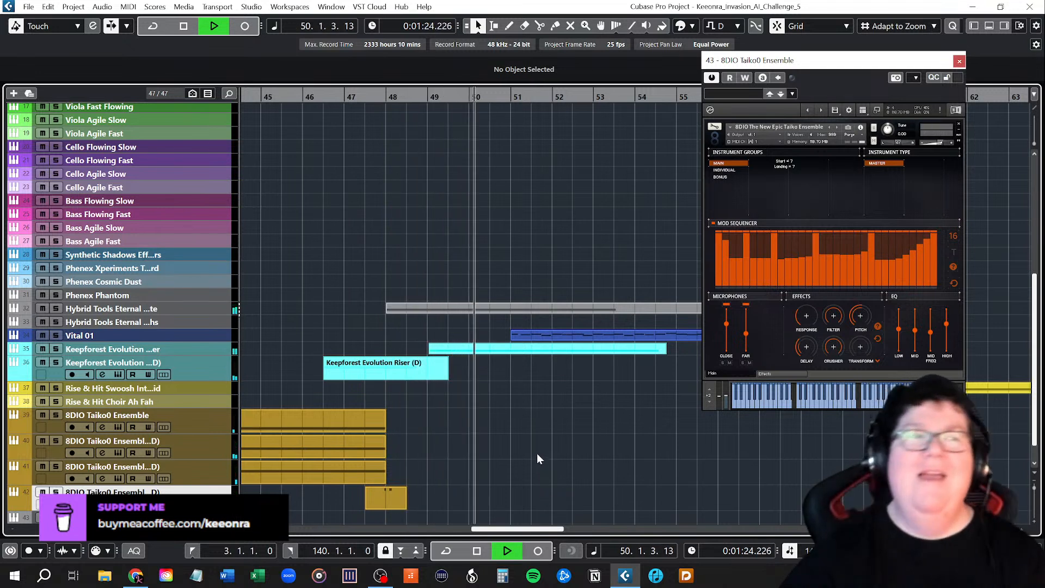
pyautogui.press('space')
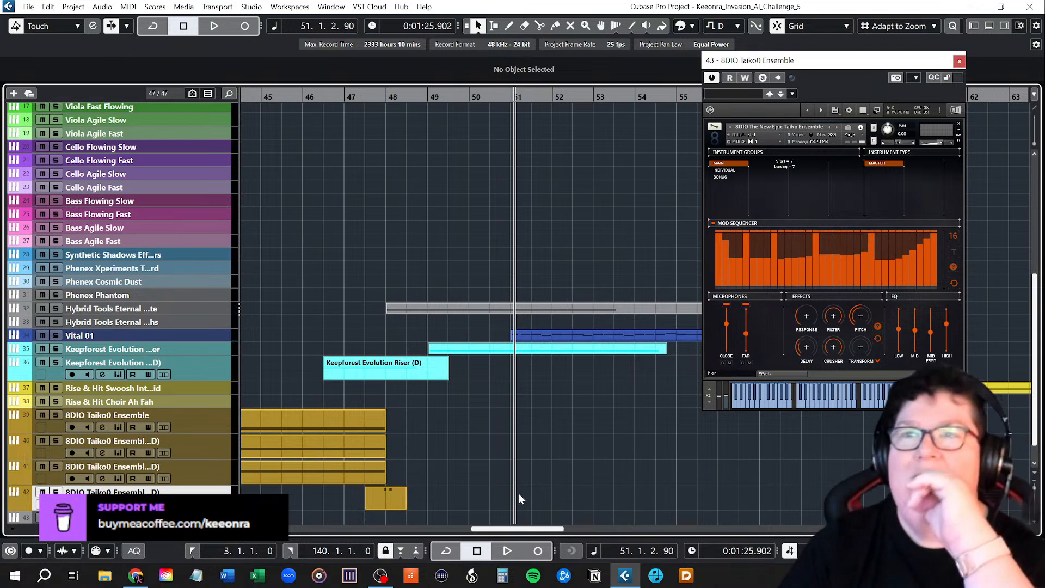
# Step: Open the taiko event on track 42 in the Key Editor, check its two notes during playback and close the editor
pyautogui.doubleClick(395, 501)
pyautogui.scroll(6, 180, 400)
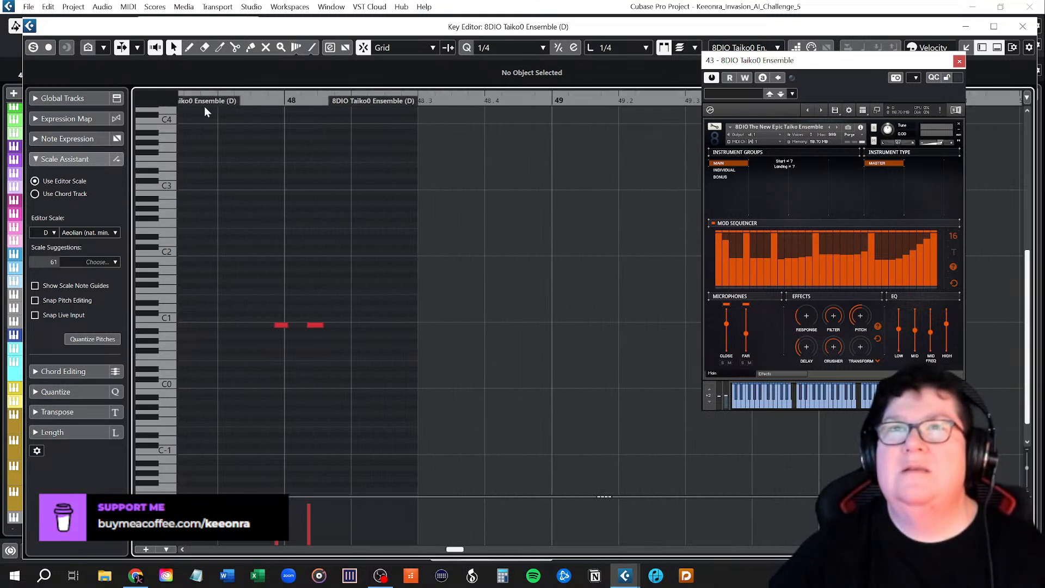
pyautogui.press('h')
pyautogui.press('h')
pyautogui.press('space')
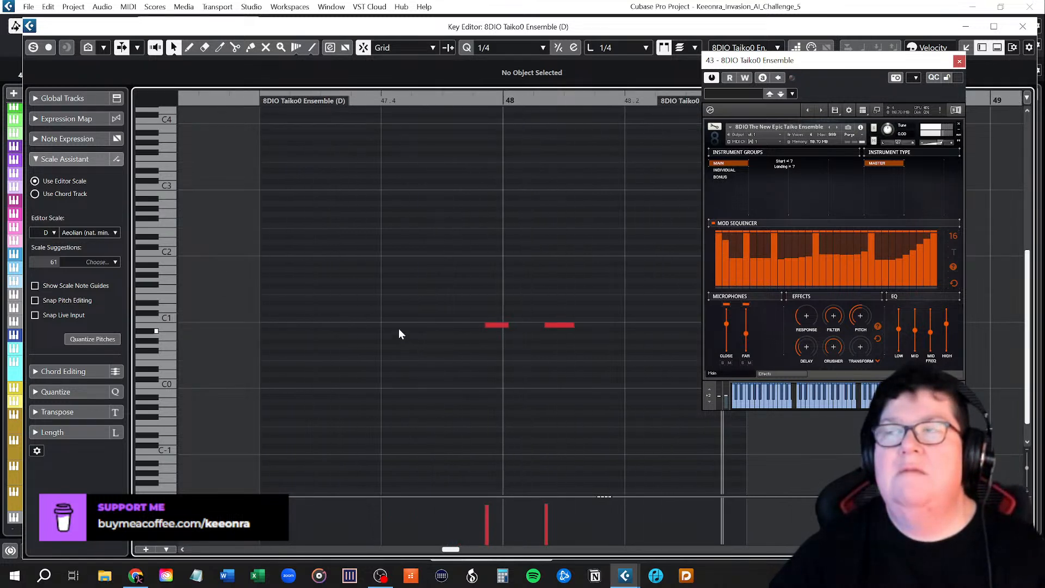
pyautogui.press('space')
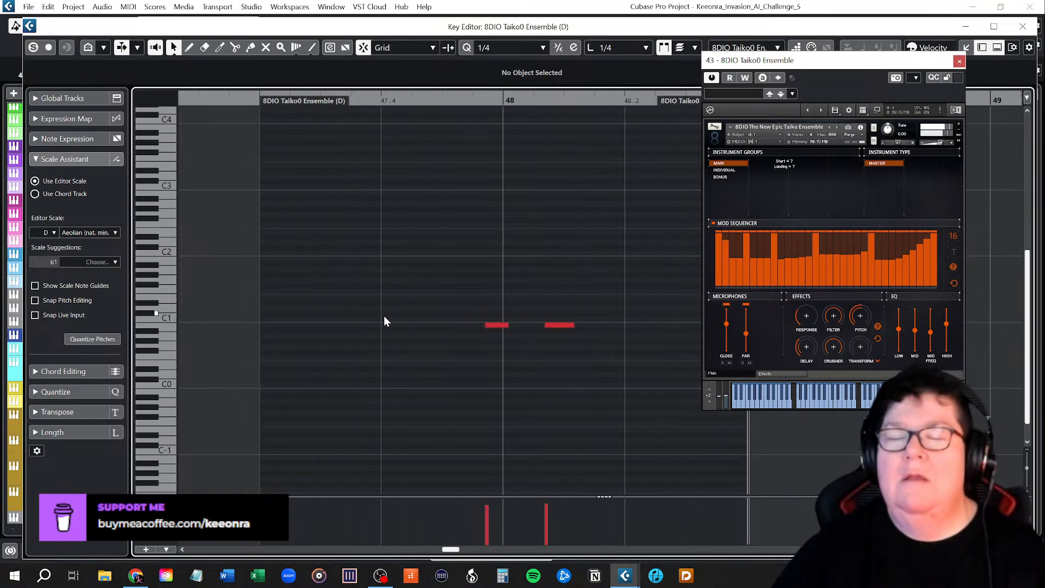
pyautogui.click(1023, 26)
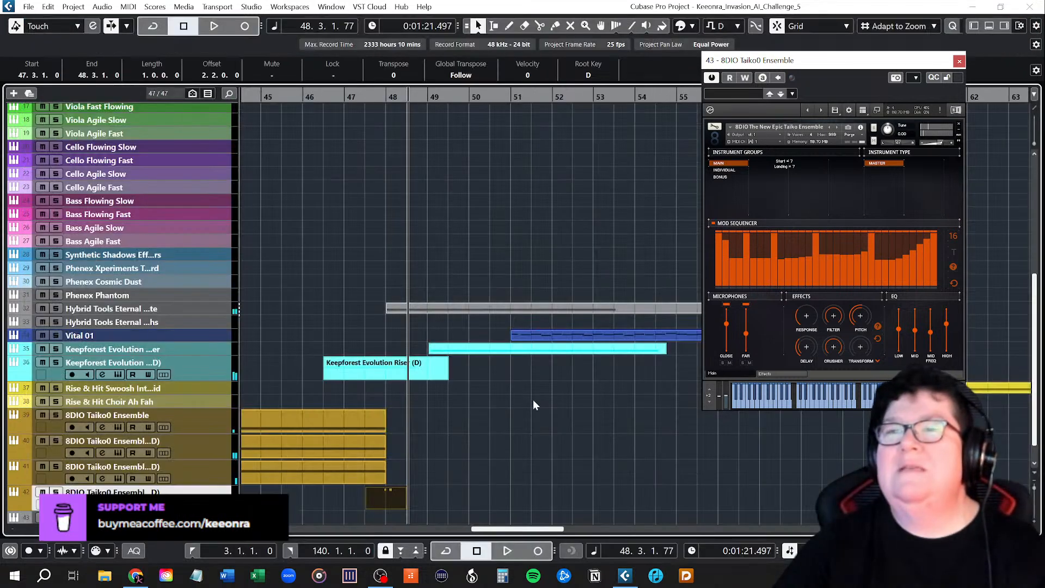
# Step: Play the transition with the shifted taiko event from bar 46 and stop just before bar 49
pyautogui.press('g')
pyautogui.press('g')
pyautogui.press('g')
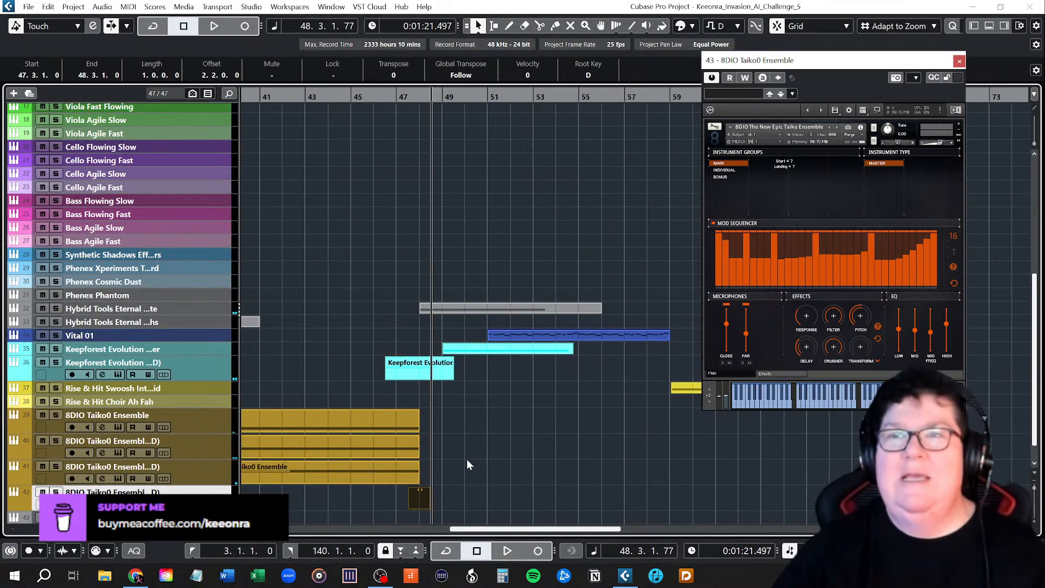
pyautogui.click(371, 98)
pyautogui.click(531, 443)
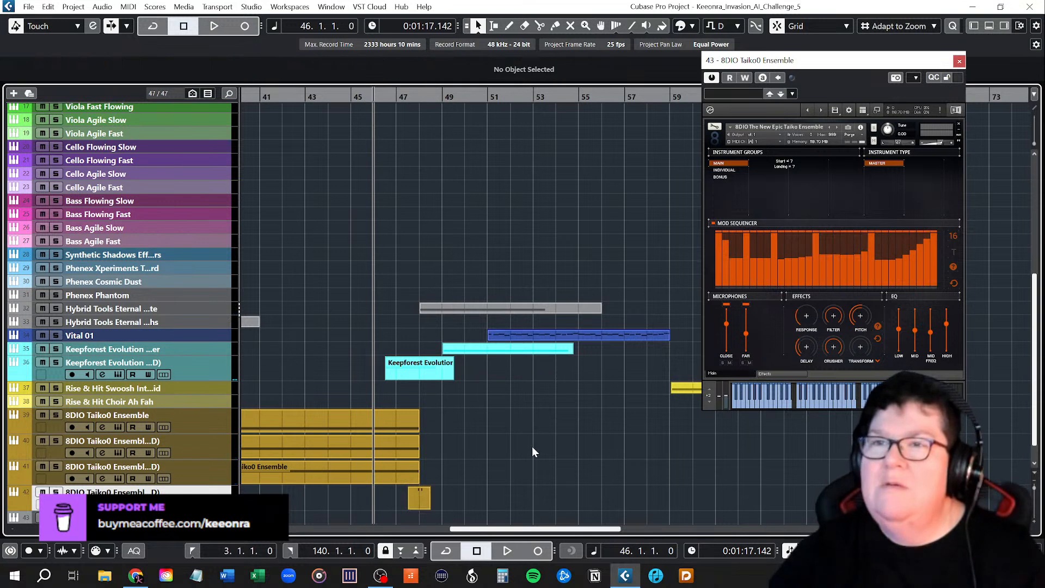
pyautogui.press('space')
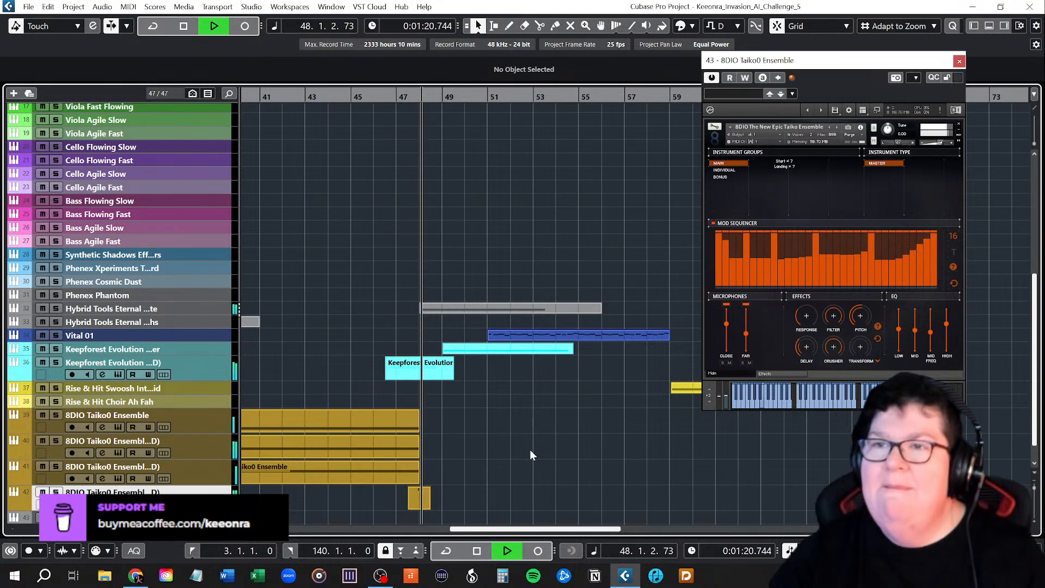
pyautogui.press('space')
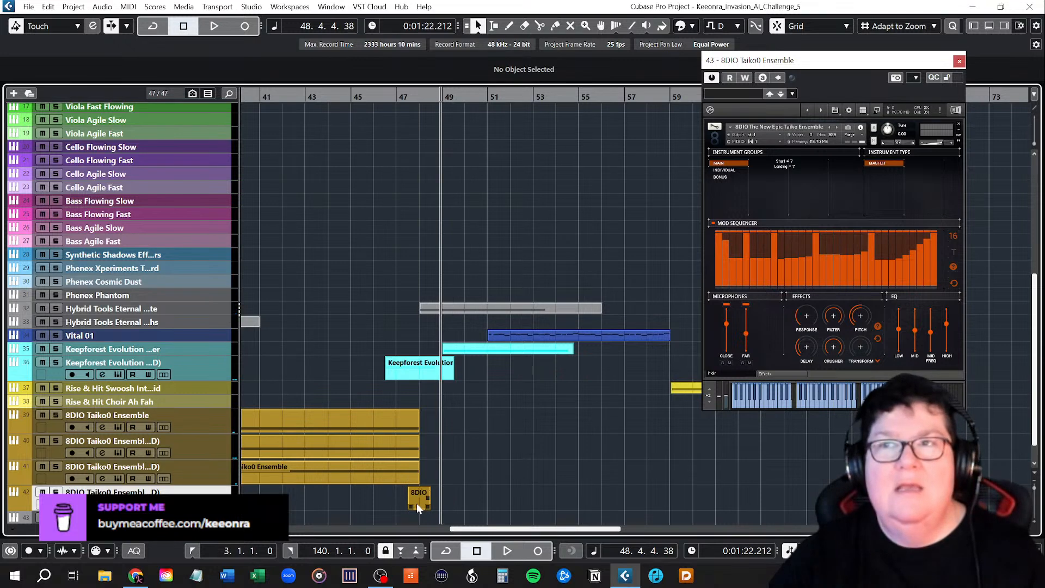
pyautogui.scroll(3, 515, 436)
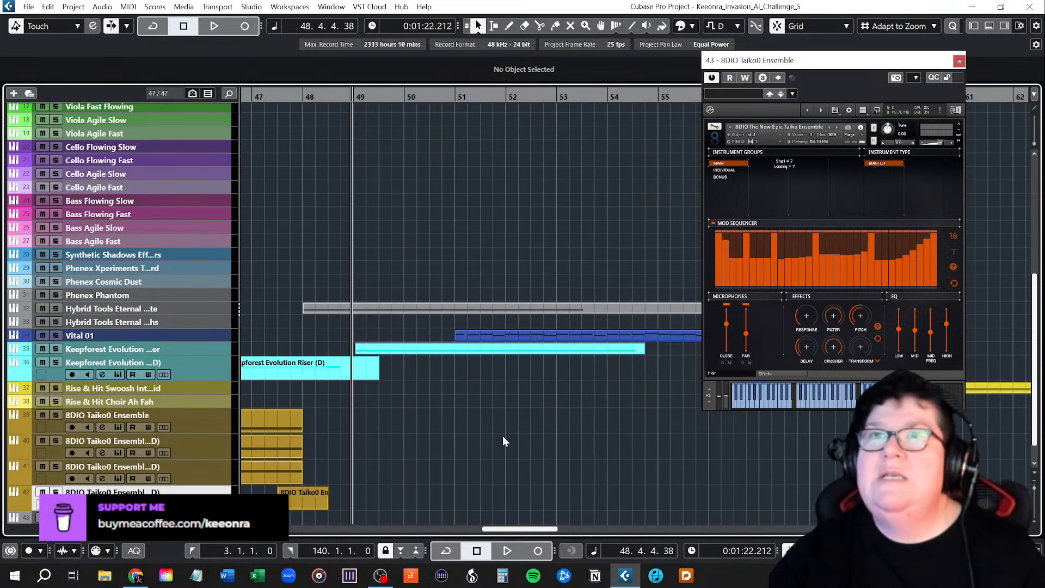
# Step: Open the taiko event on track 42 in the Key Editor, try moving its first note onto bar 48 and close the editor
pyautogui.moveTo(551, 529); pyautogui.dragTo(534, 529)
pyautogui.doubleClick(469, 497)
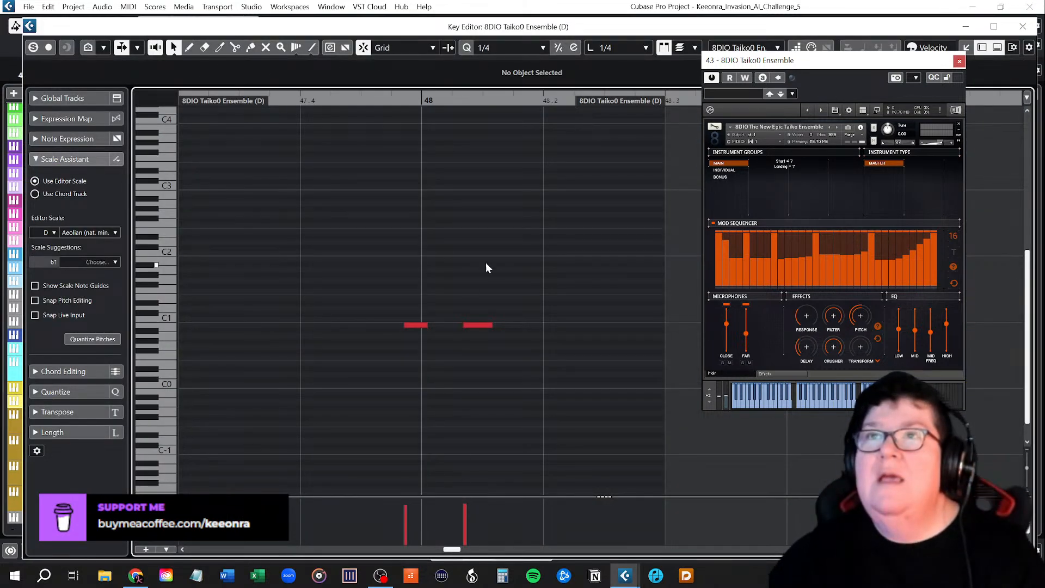
pyautogui.click(421, 101)
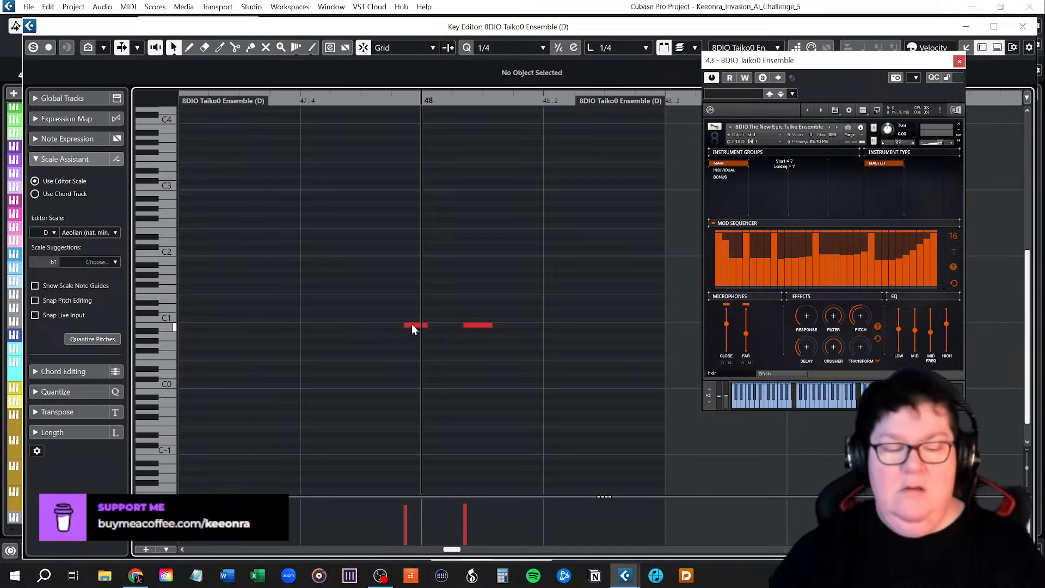
pyautogui.moveTo(412, 325)
pyautogui.mouseDown()
pyautogui.moveTo(437, 327)
pyautogui.moveTo(429, 325)
pyautogui.mouseUp()
pyautogui.click(442, 249)
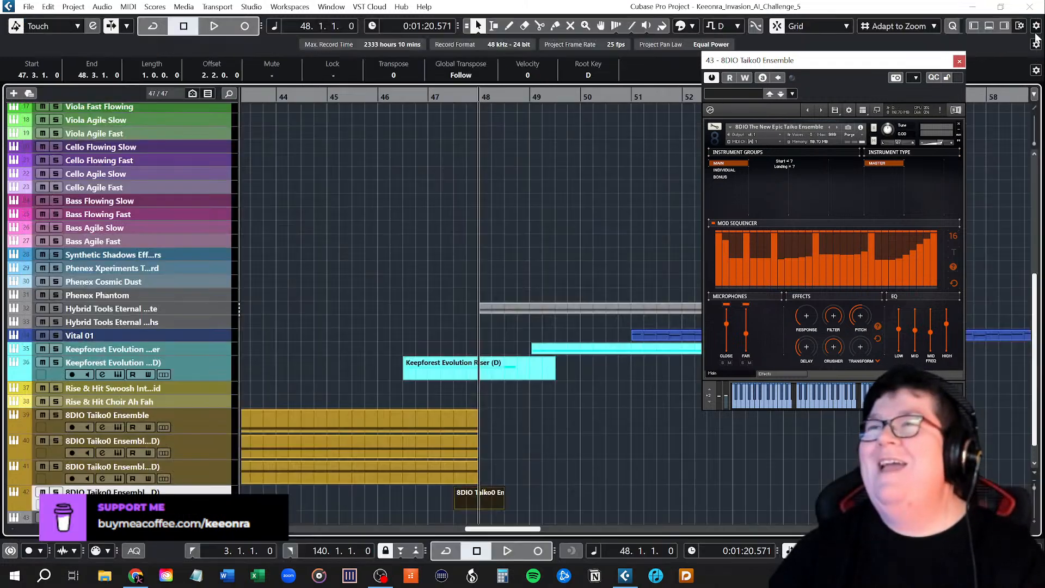
pyautogui.click(1023, 26)
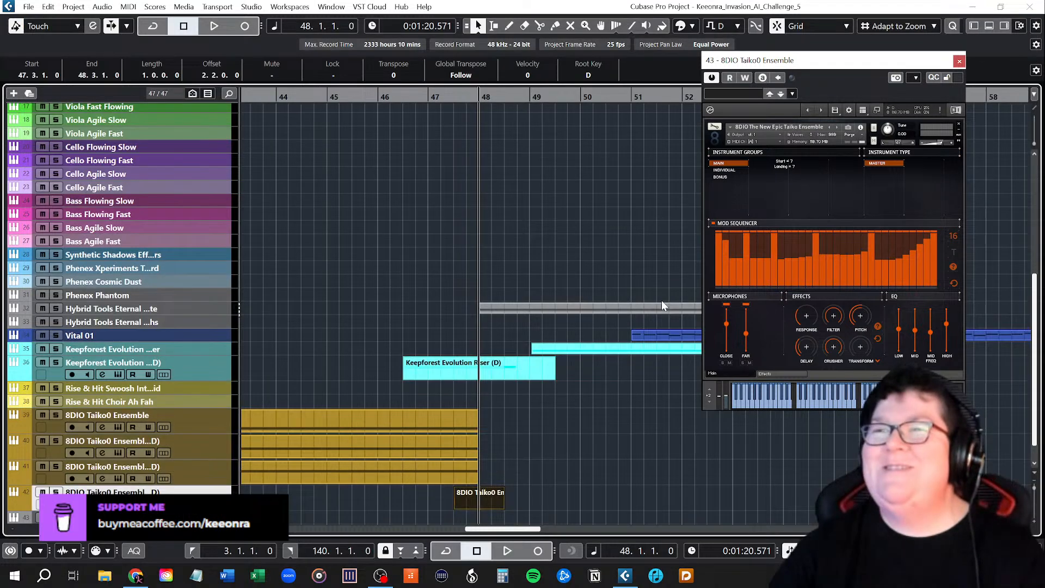
# Step: Play the transition twice from around bar 47 into bar 48 to check the shifted first taiko note
pyautogui.click(435, 96)
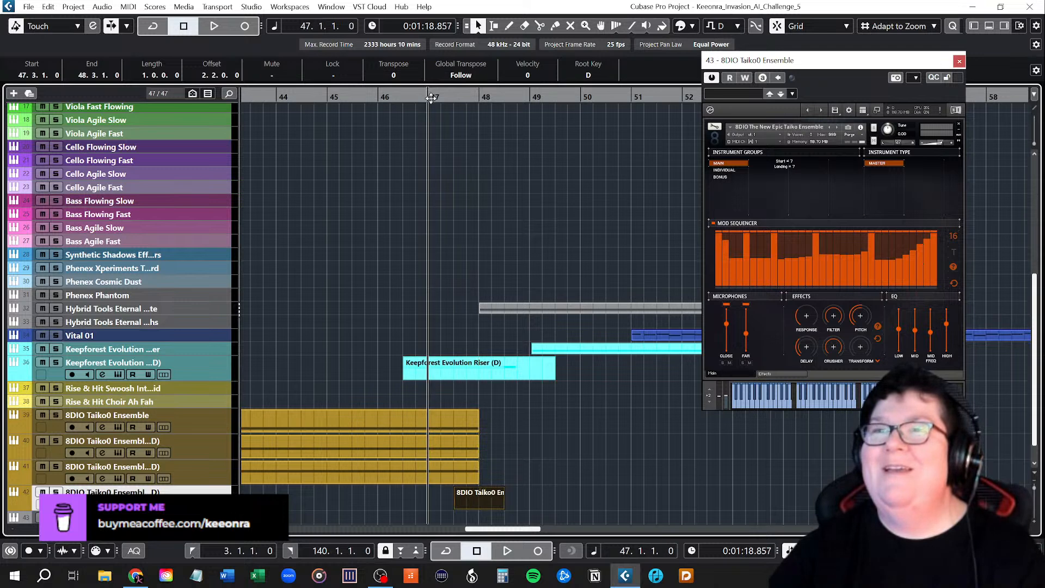
pyautogui.press('space')
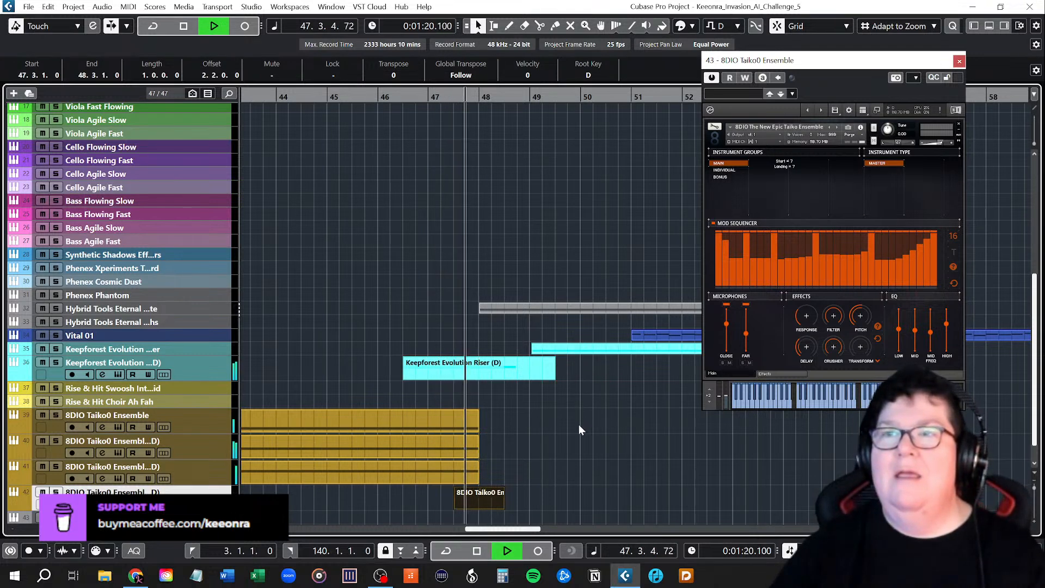
pyautogui.press('space')
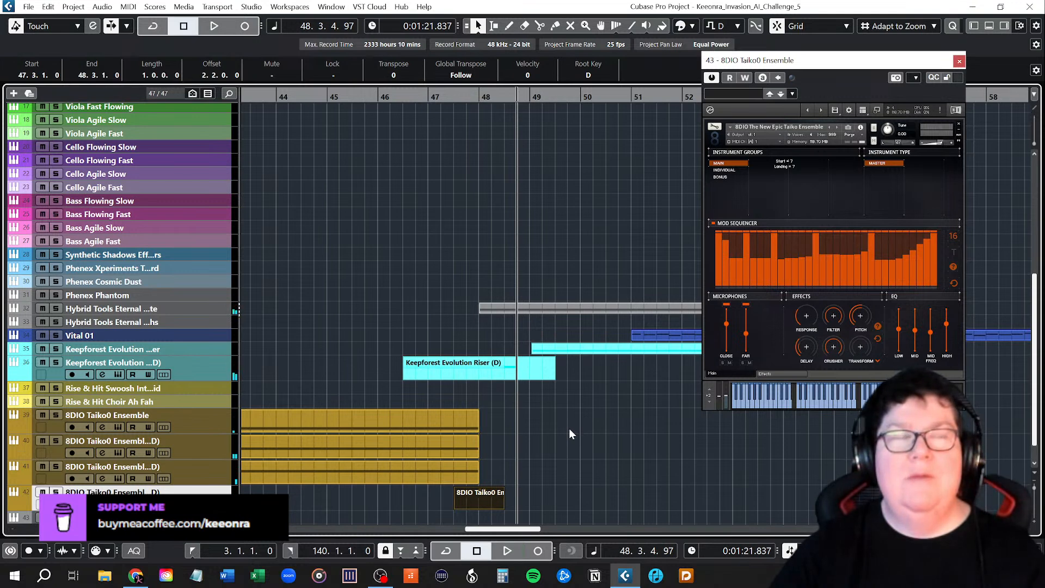
pyautogui.click(448, 94)
pyautogui.press('space')
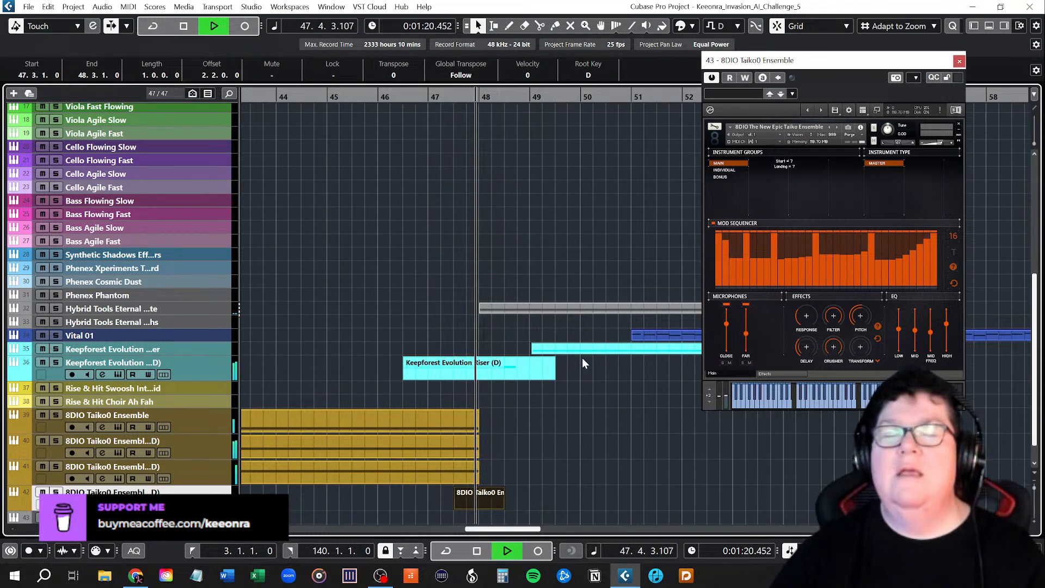
pyautogui.press('space')
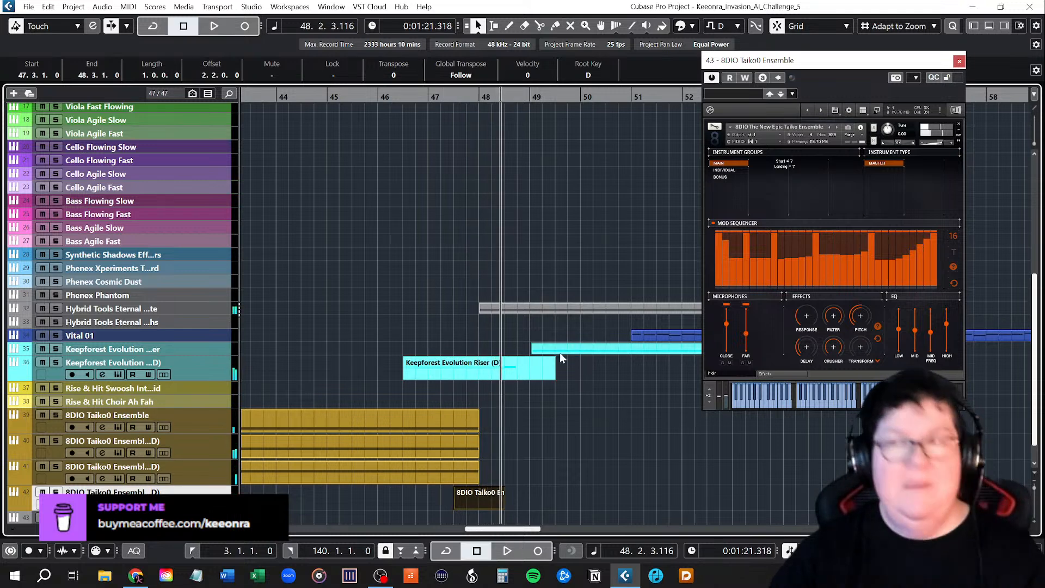
# Step: Reopen the taiko event on track 42, undo the last note move and close the editor
pyautogui.doubleClick(482, 502)
pyautogui.hotkey('ctrl', 'z')
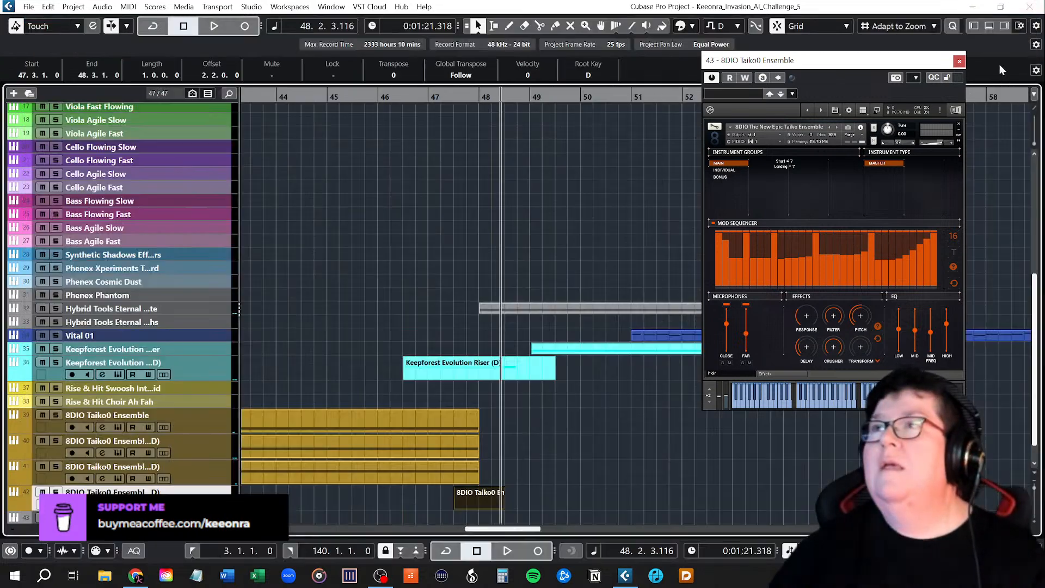
pyautogui.click(1023, 26)
# Step: Play the transition from bar 47 to the middle of bar 48 with the taiko notes at their previous timing
pyautogui.click(431, 97)
pyautogui.press('space')
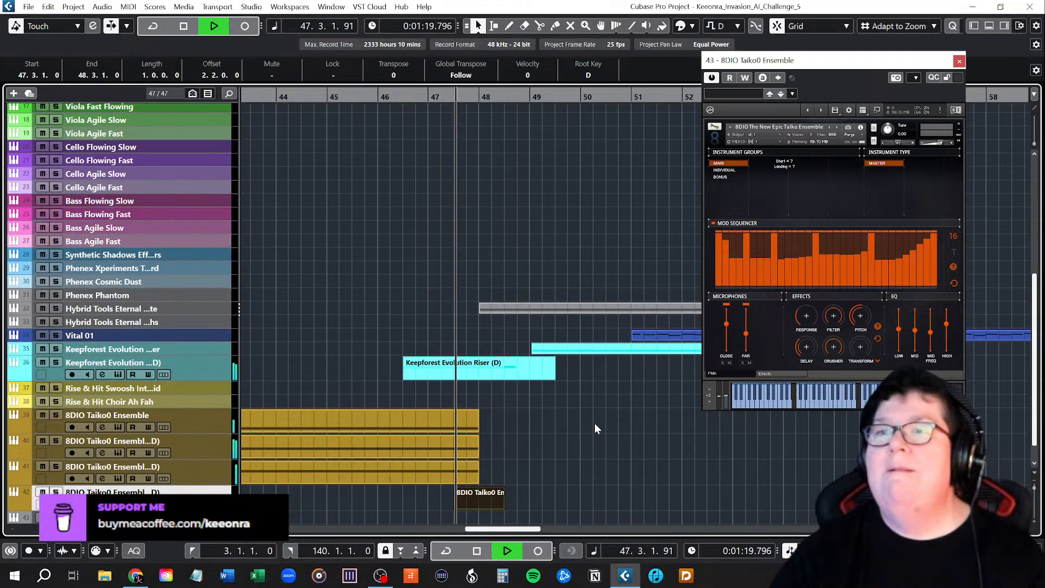
pyautogui.press('space')
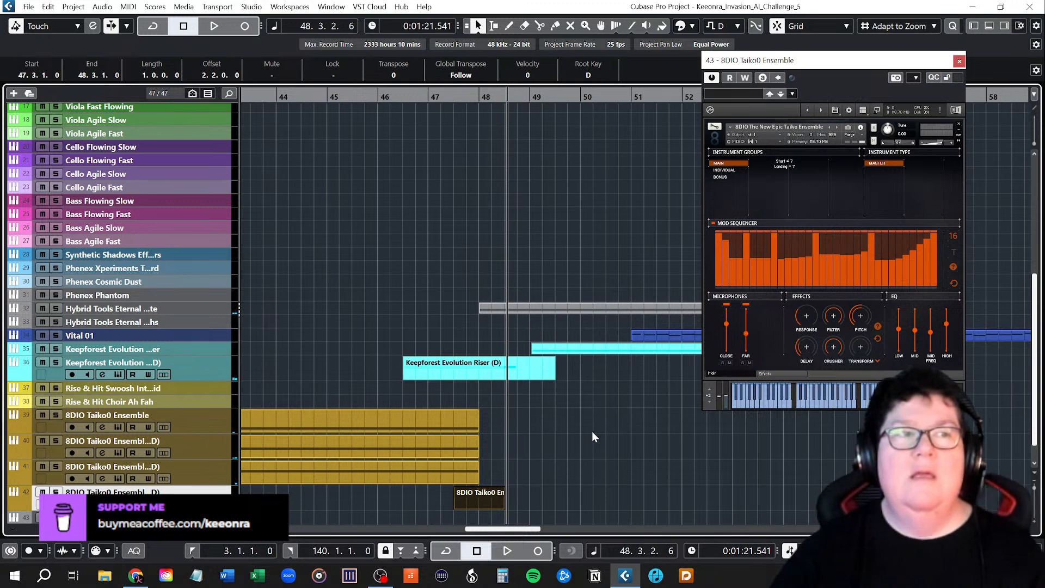
# Step: In the taiko event on track 42, play the notes, shift the first note slightly earlier and move the second note to 48.1.1.0
pyautogui.doubleClick(479, 494)
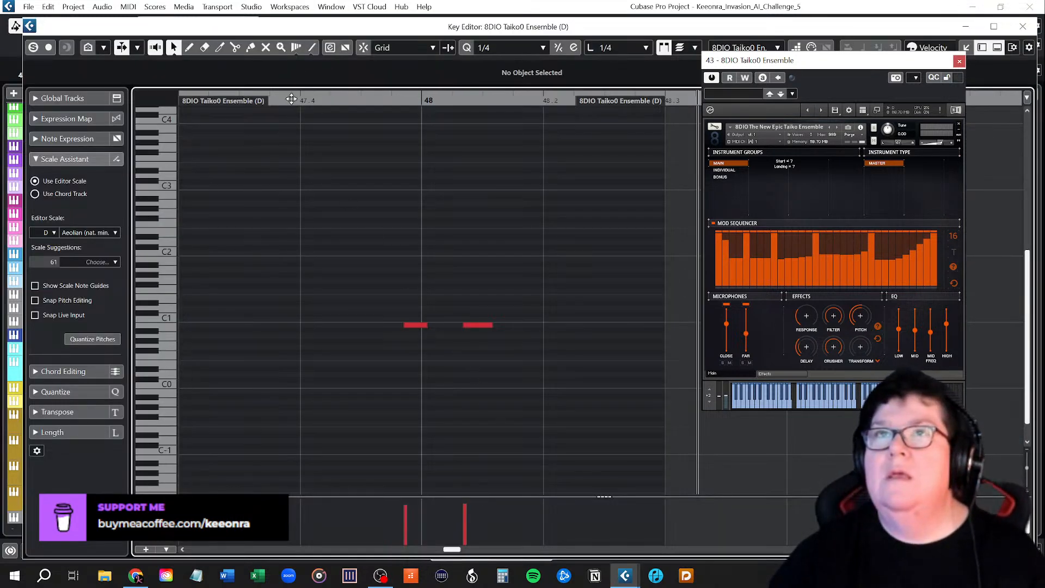
pyautogui.press('space')
pyautogui.press('space')
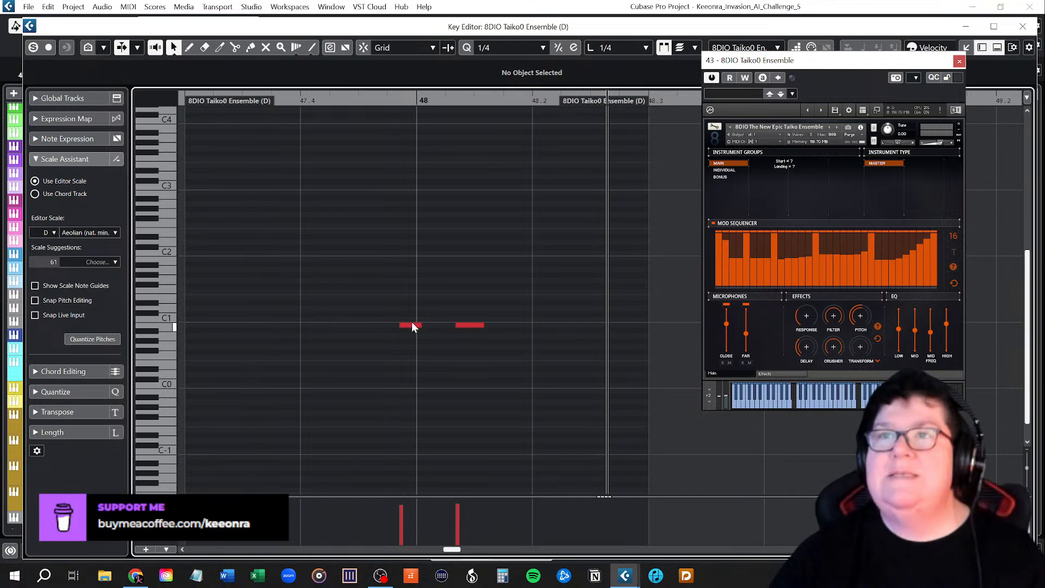
pyautogui.moveTo(408, 324); pyautogui.dragTo(385, 325)
pyautogui.moveTo(465, 326); pyautogui.dragTo(420, 326)
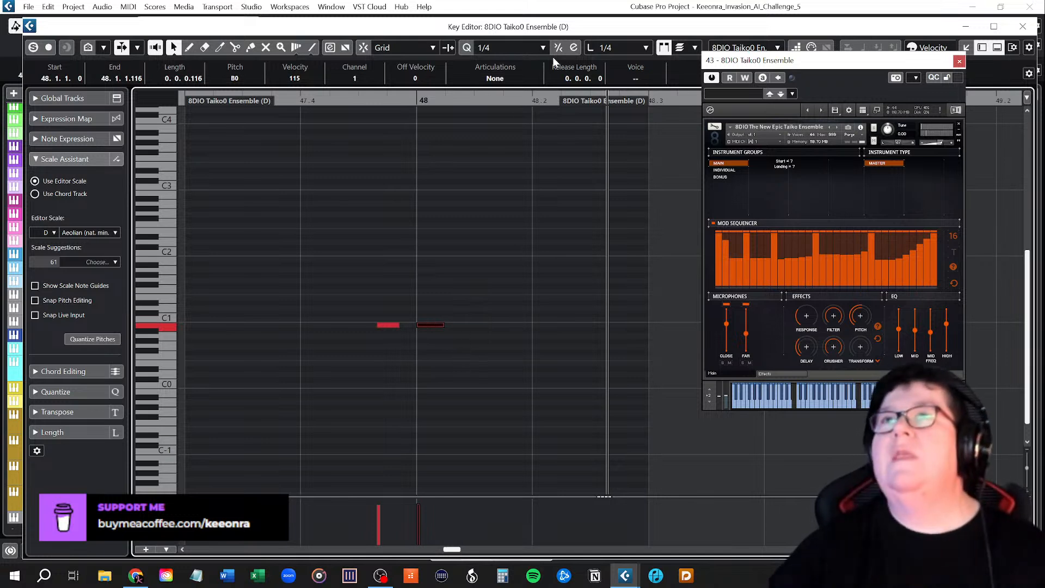
# Step: Set the quantize preset to 1/32 and move the first taiko note to 47.4.4.0
pyautogui.click(526, 48)
pyautogui.click(511, 129)
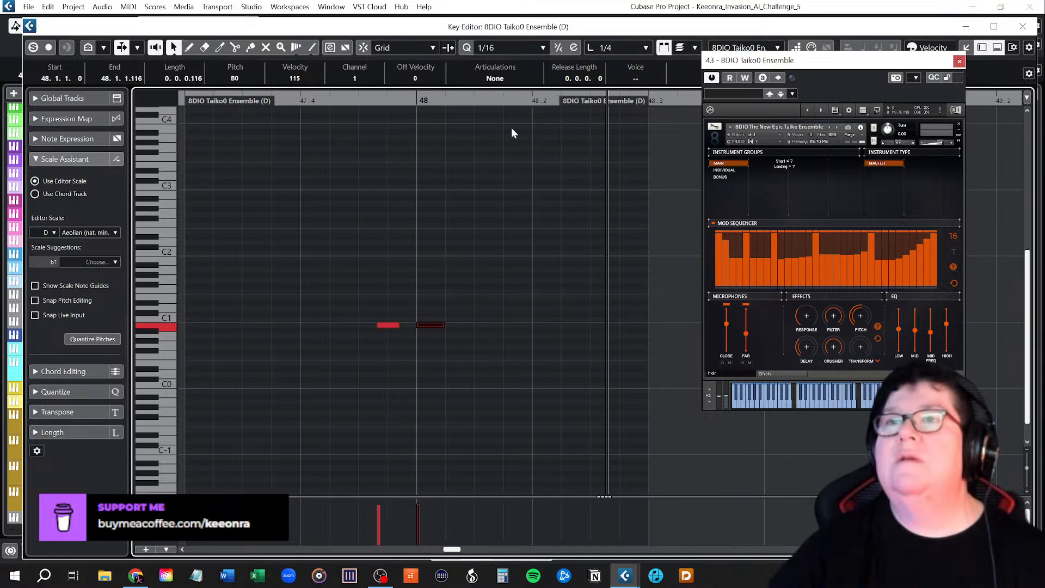
pyautogui.click(504, 54)
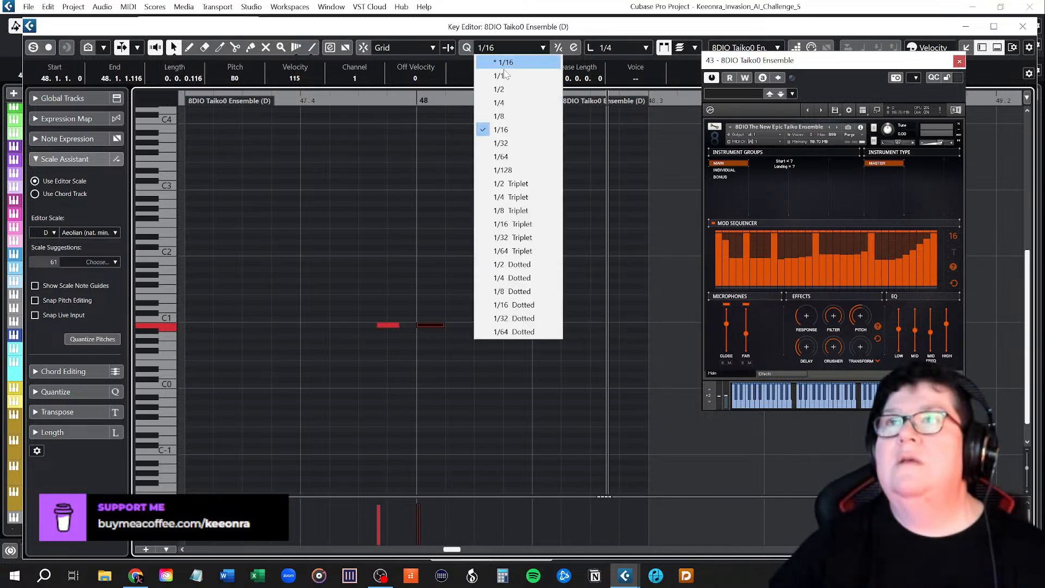
pyautogui.click(506, 139)
pyautogui.moveTo(387, 325); pyautogui.dragTo(398, 324)
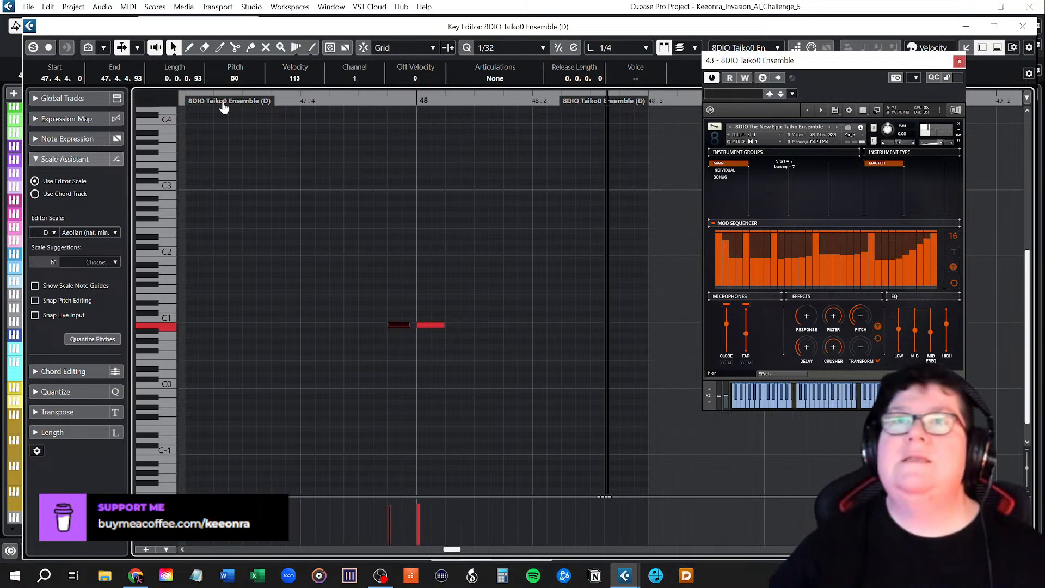
# Step: Play the retimed taiko notes from 47.3, set the quantize preset back to 1/4 and close the Key Editor
pyautogui.click(181, 98)
pyautogui.press('space')
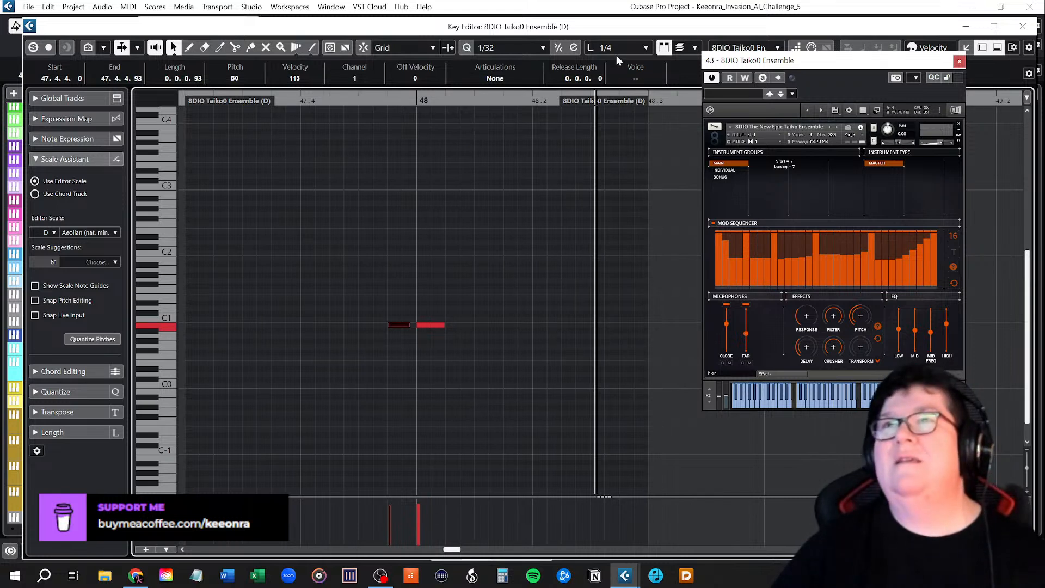
pyautogui.click(543, 48)
pyautogui.click(506, 100)
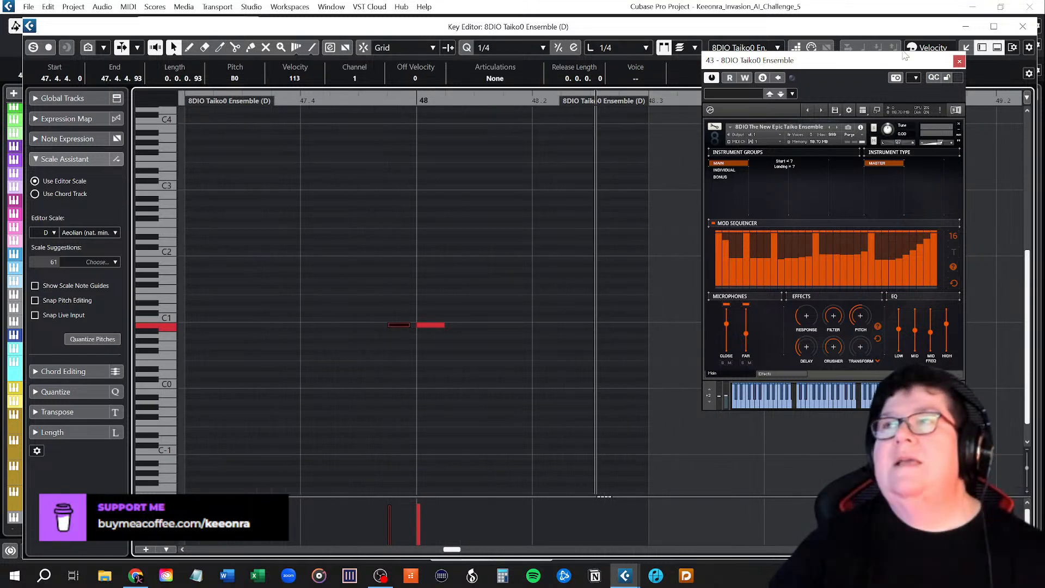
pyautogui.click(1024, 27)
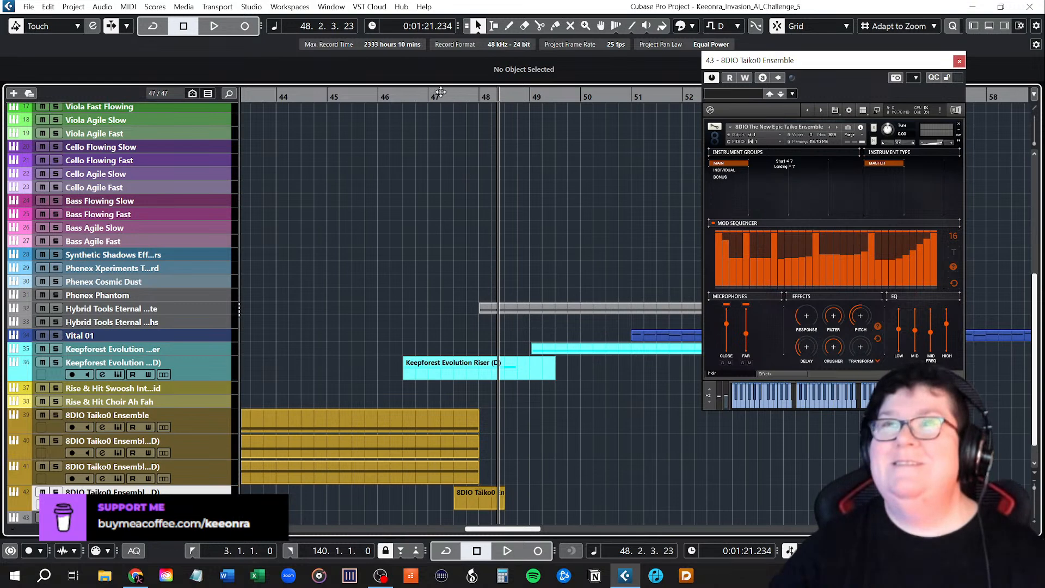
# Step: Play the transition with the retimed taiko hits from bar 46 to near the end of bar 49
pyautogui.click(384, 96)
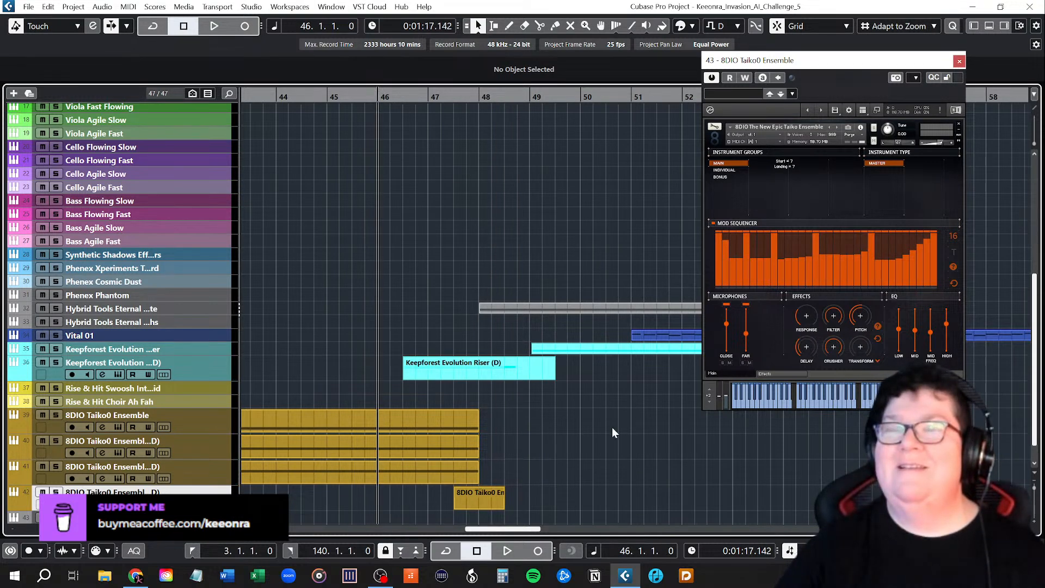
pyautogui.press('space')
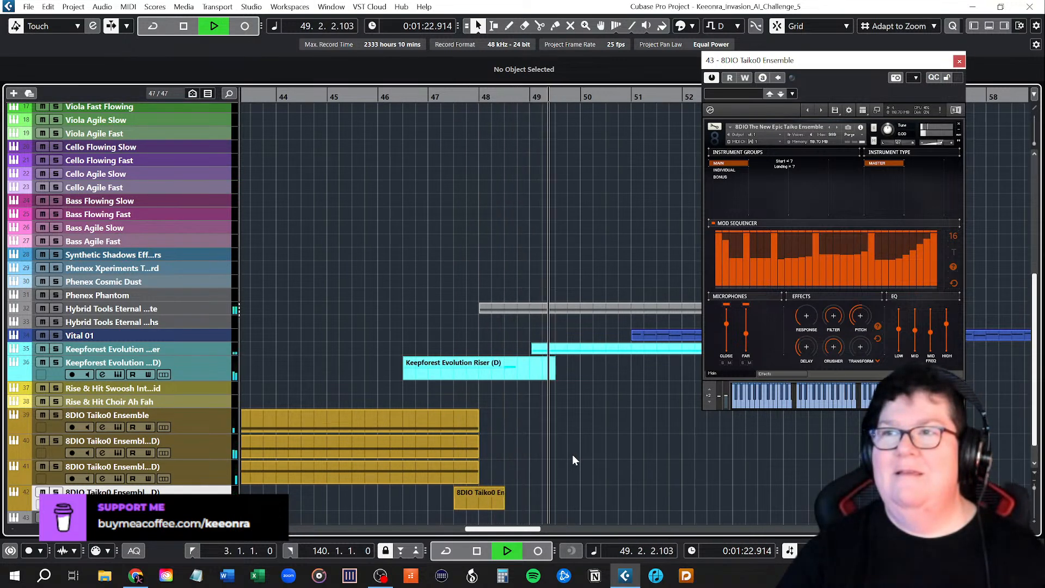
pyautogui.press('space')
# Step: Move the Keepforest Evolution event on track 35 to start at bar 48, and play from bar 46 to bar 50
pyautogui.click(551, 351)
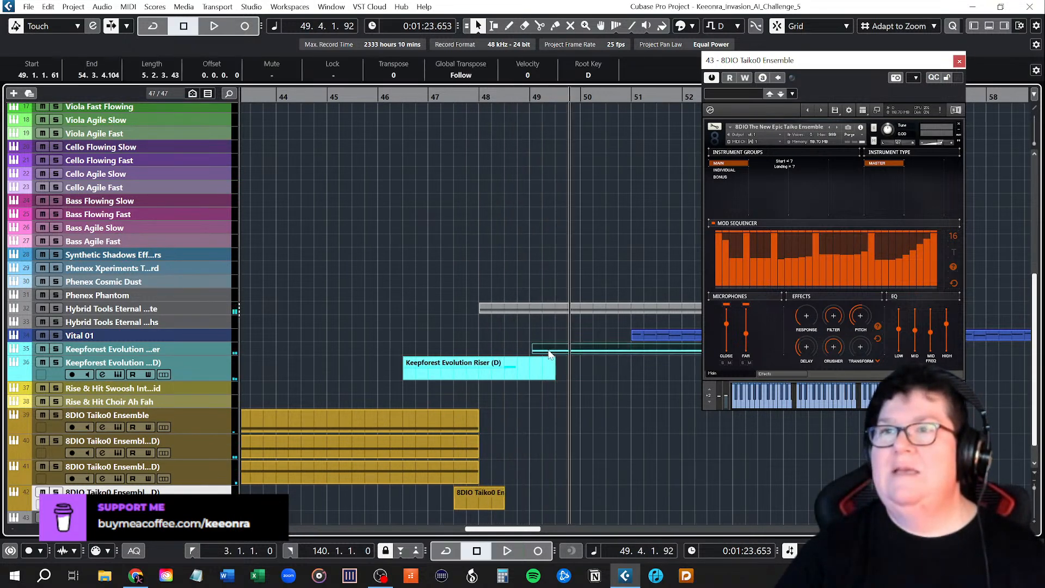
pyautogui.moveTo(547, 352); pyautogui.dragTo(502, 353)
pyautogui.click(376, 97)
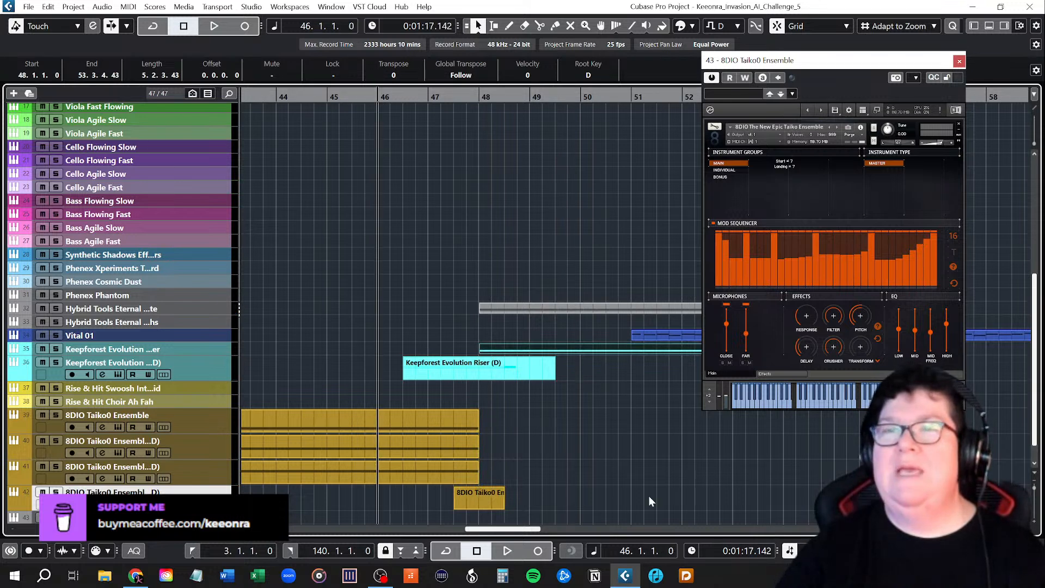
pyautogui.press('space')
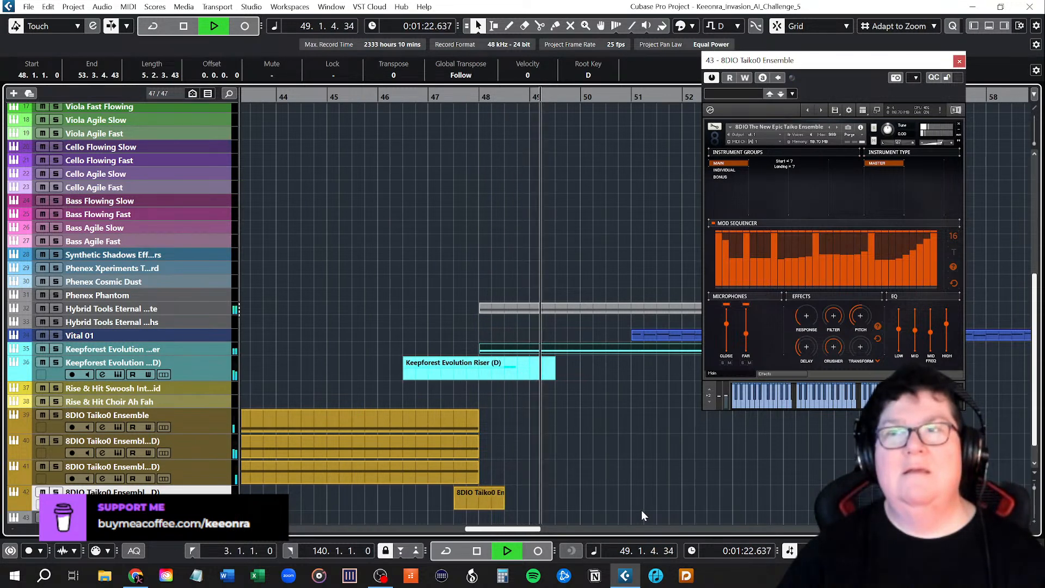
pyautogui.press('space')
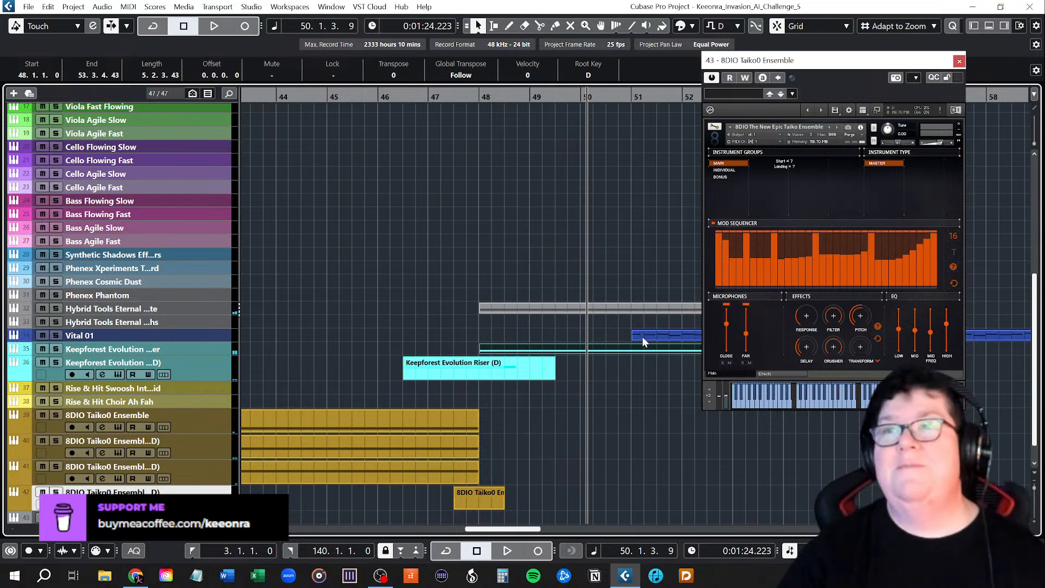
# Step: Move the Vital 01 event to start at bar 50, and close the 8DIO Taiko0 Ensemble instrument window
pyautogui.moveTo(640, 333); pyautogui.dragTo(594, 336)
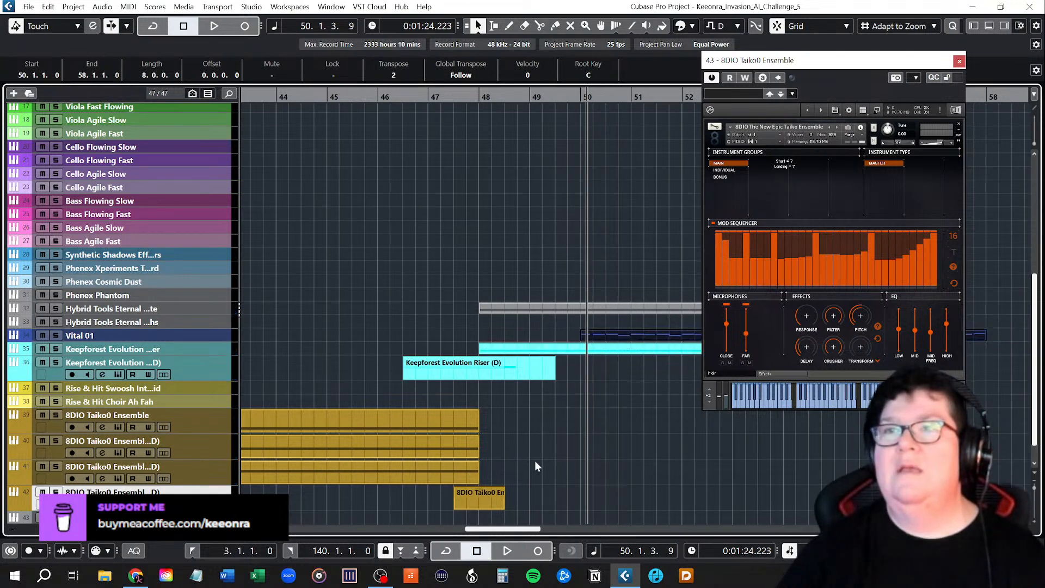
pyautogui.scroll(-5, 327, 231)
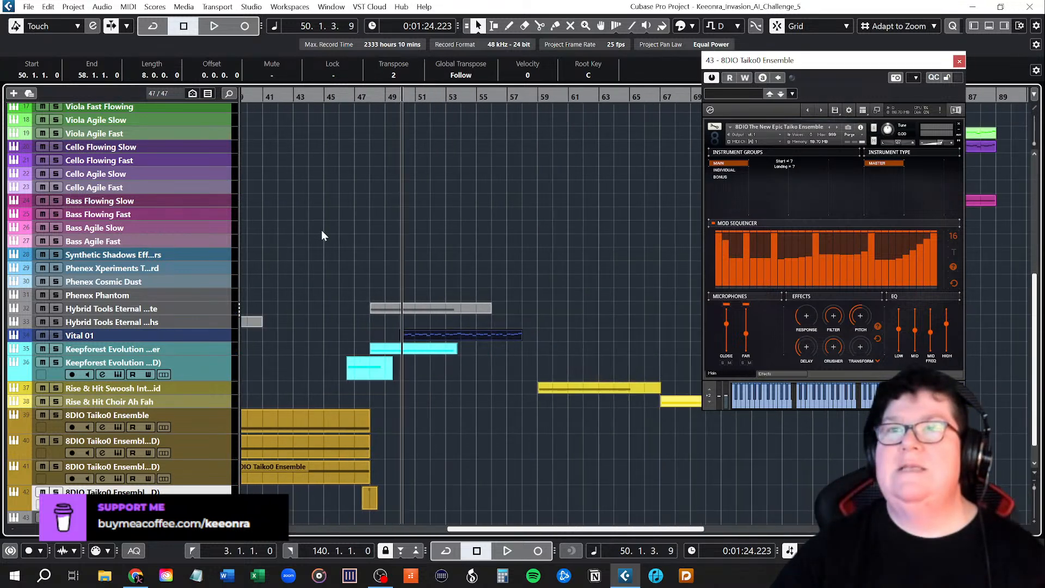
pyautogui.click(959, 61)
pyautogui.moveTo(499, 529); pyautogui.dragTo(431, 533)
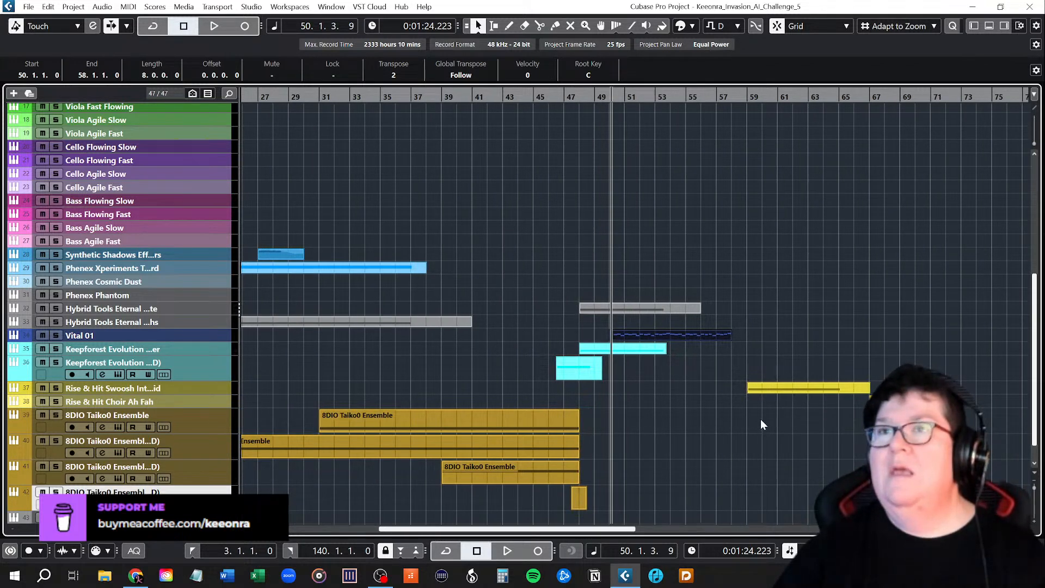
pyautogui.moveTo(601, 529)
pyautogui.mouseDown()
pyautogui.moveTo(530, 534)
pyautogui.moveTo(586, 535)
pyautogui.mouseUp()
pyautogui.click(793, 452)
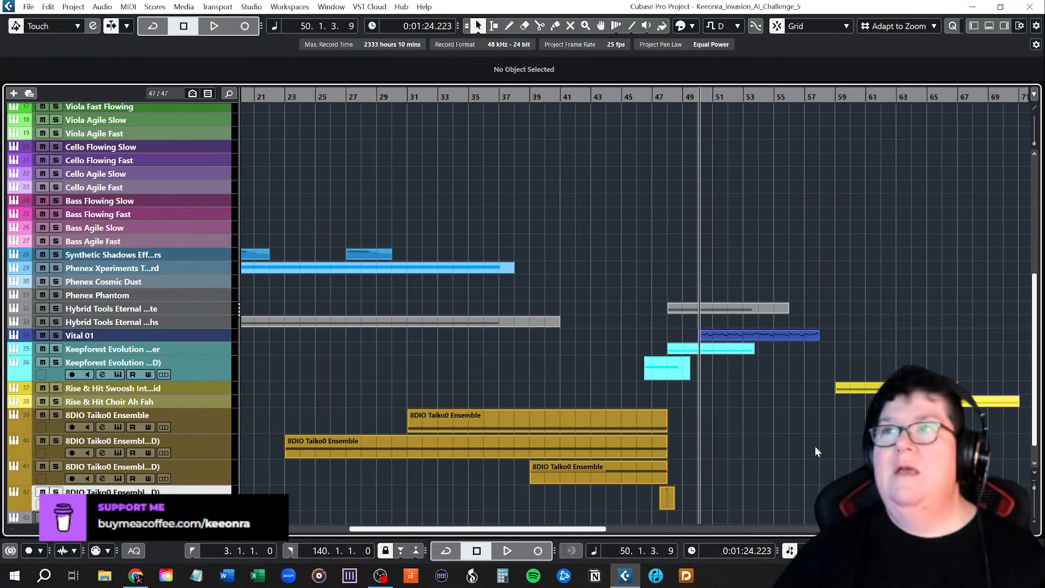
# Step: Select the two Rise & Hit events on tracks 37 and 38 and move them together so the first starts at bar 86
pyautogui.scroll(10, 815, 445)
pyautogui.scroll(-8, 811, 460)
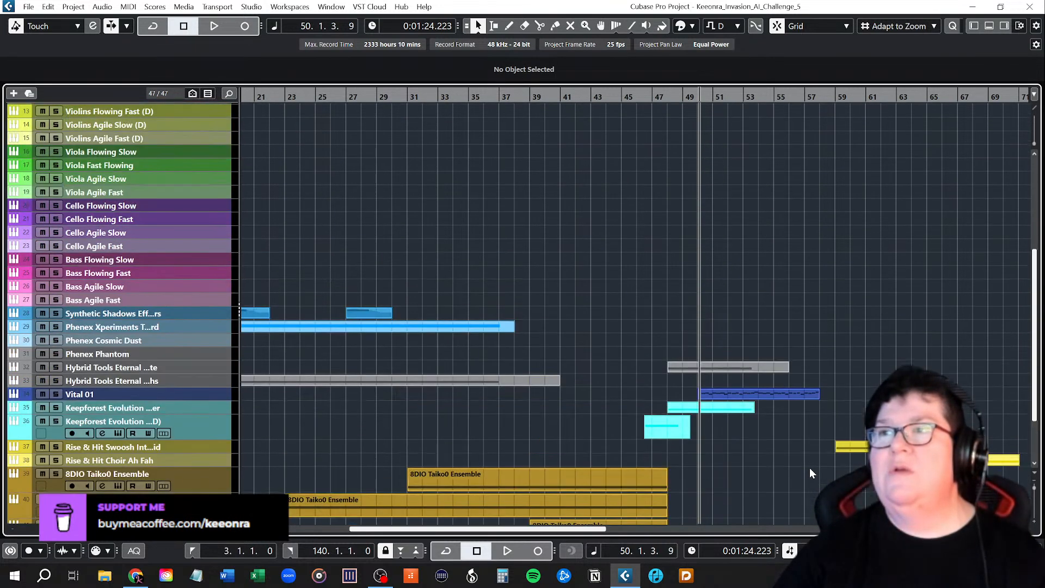
pyautogui.moveTo(583, 530); pyautogui.dragTo(714, 531)
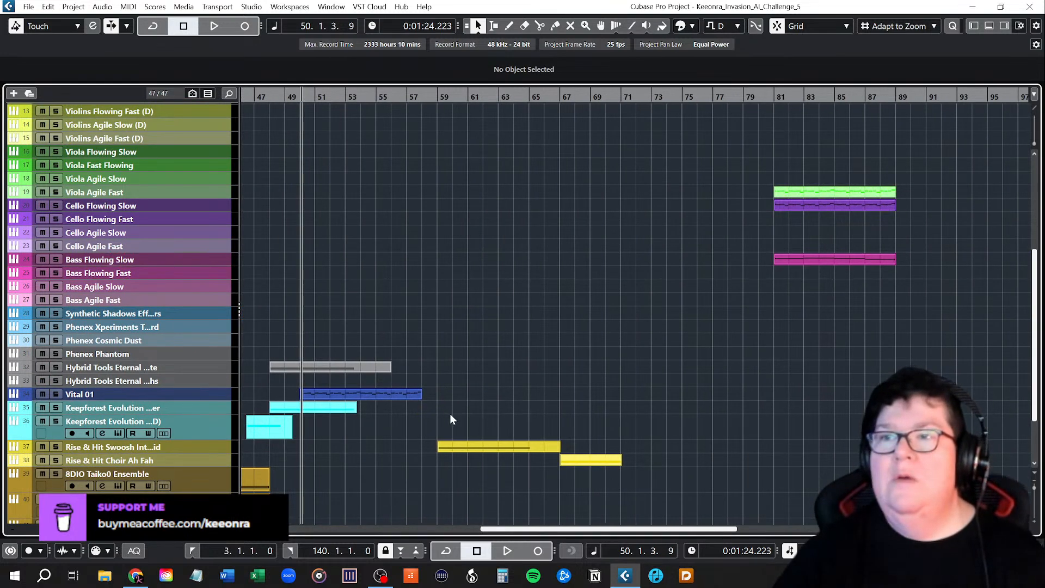
pyautogui.moveTo(449, 414); pyautogui.dragTo(627, 472)
pyautogui.moveTo(460, 447); pyautogui.dragTo(877, 444)
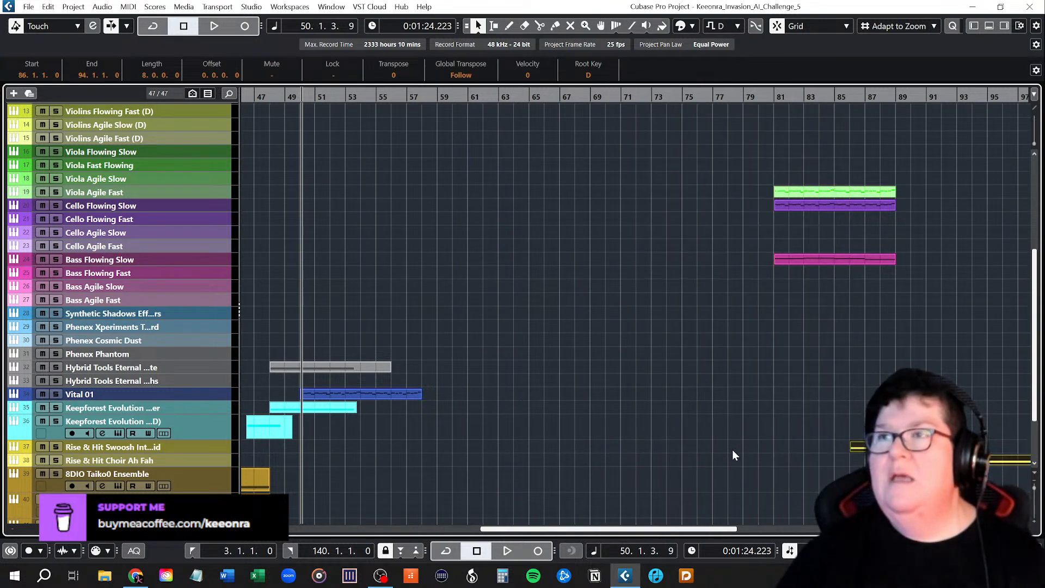
pyautogui.scroll(3, 648, 433)
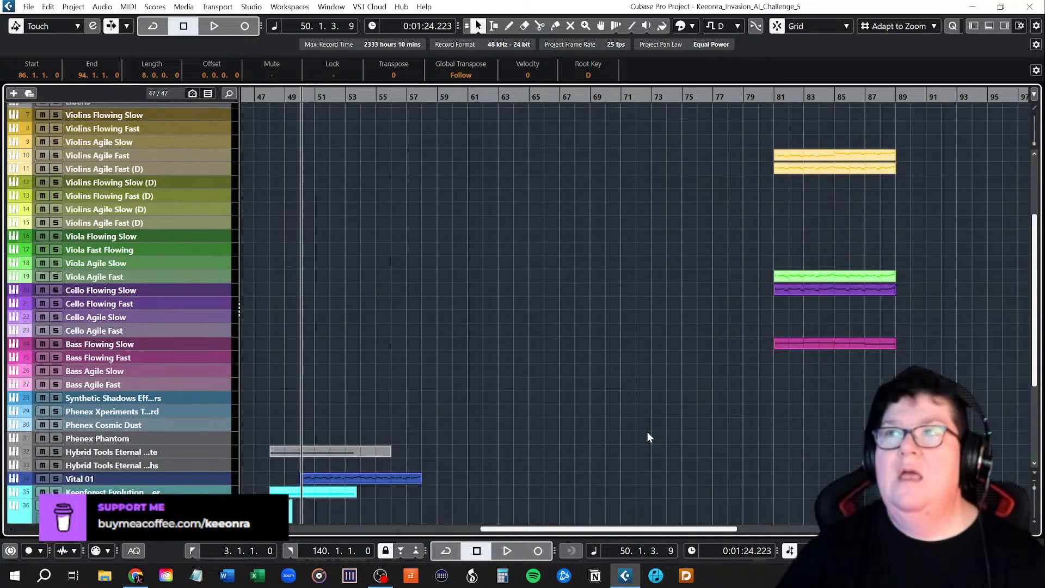
# Step: Copy the long Phenex Xperiments and Hybrid Tools events on tracks 29 and 33 together so the Hybrid Tools copy starts at bar 50
pyautogui.scroll(-3, 648, 433)
pyautogui.scroll(3, 648, 433)
pyautogui.scroll(-3, 648, 433)
pyautogui.moveTo(571, 529); pyautogui.dragTo(408, 537)
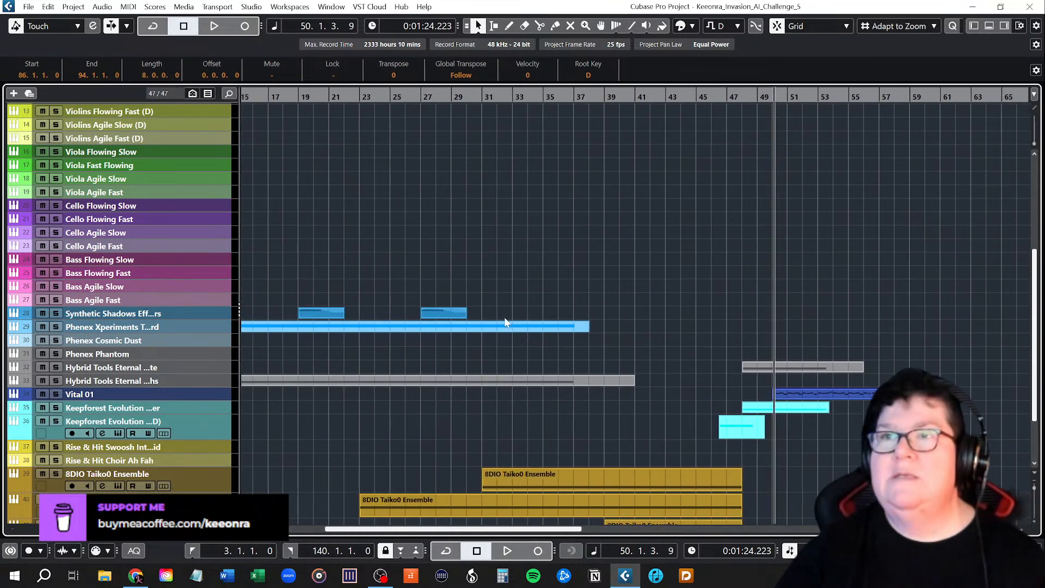
pyautogui.moveTo(497, 302); pyautogui.dragTo(544, 410)
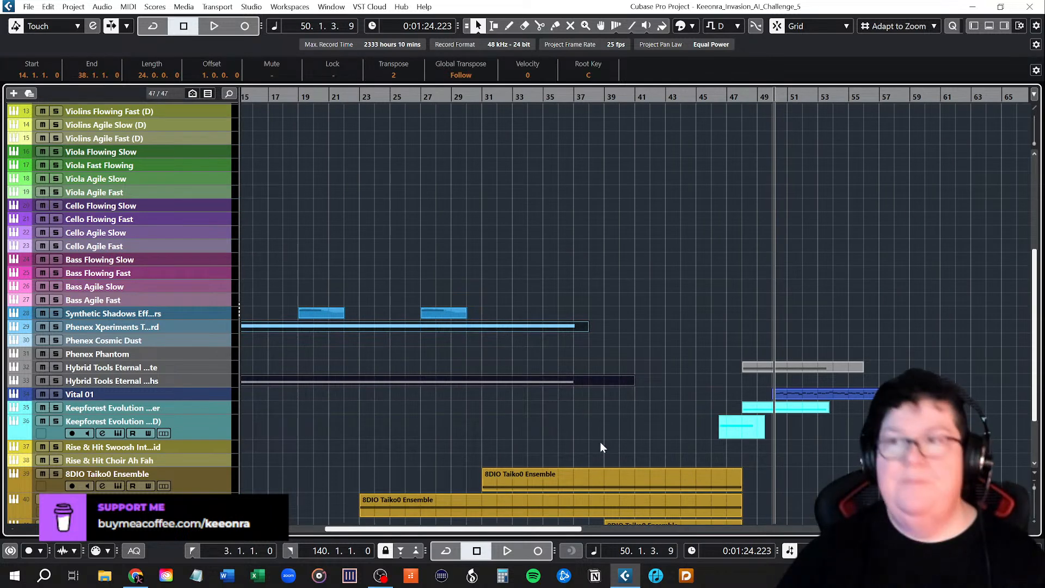
pyautogui.press('g')
pyautogui.press('g')
pyautogui.press('g')
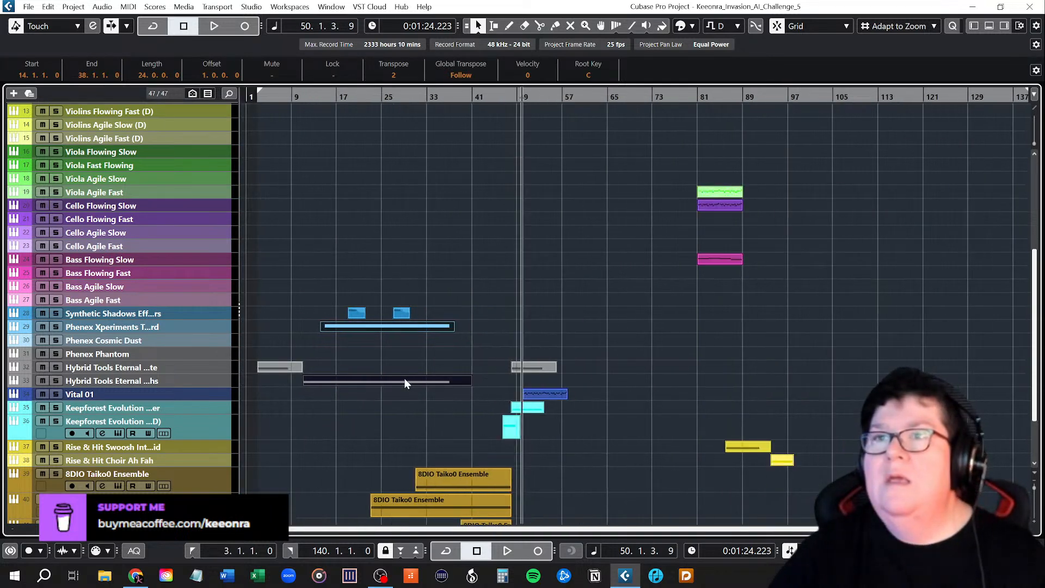
pyautogui.moveTo(405, 382); pyautogui.dragTo(629, 380)
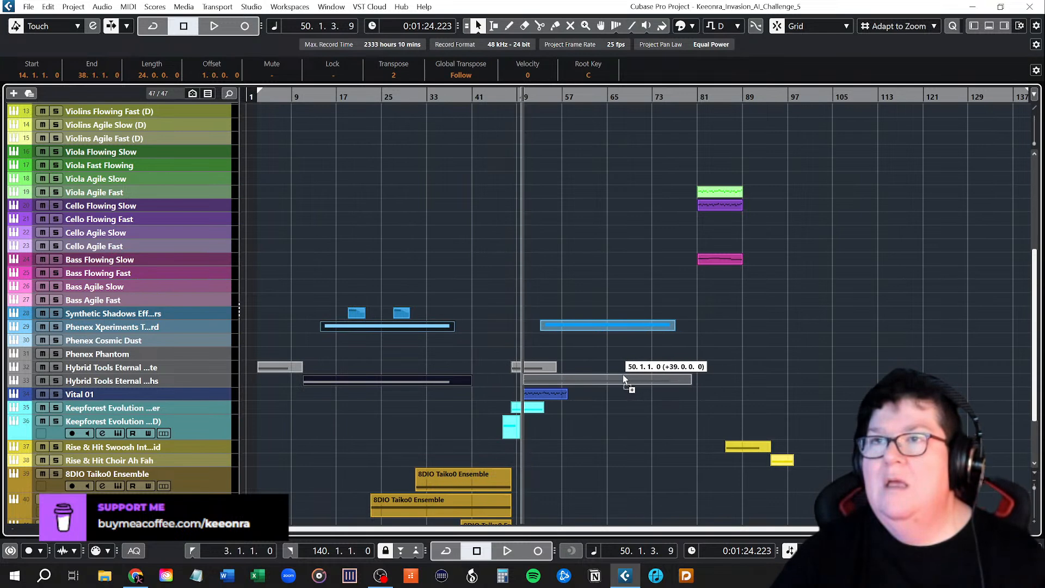
pyautogui.click(607, 424)
# Step: Copy the Bass Flowing Slow event from bar 81 so the copy starts at bar 66
pyautogui.scroll(4, 691, 442)
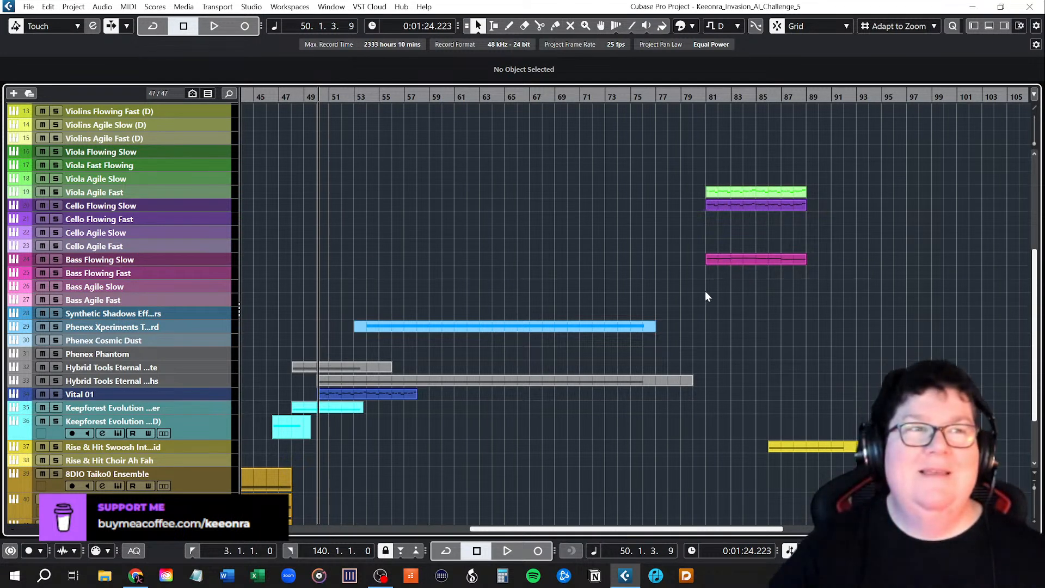
pyautogui.scroll(8, 724, 318)
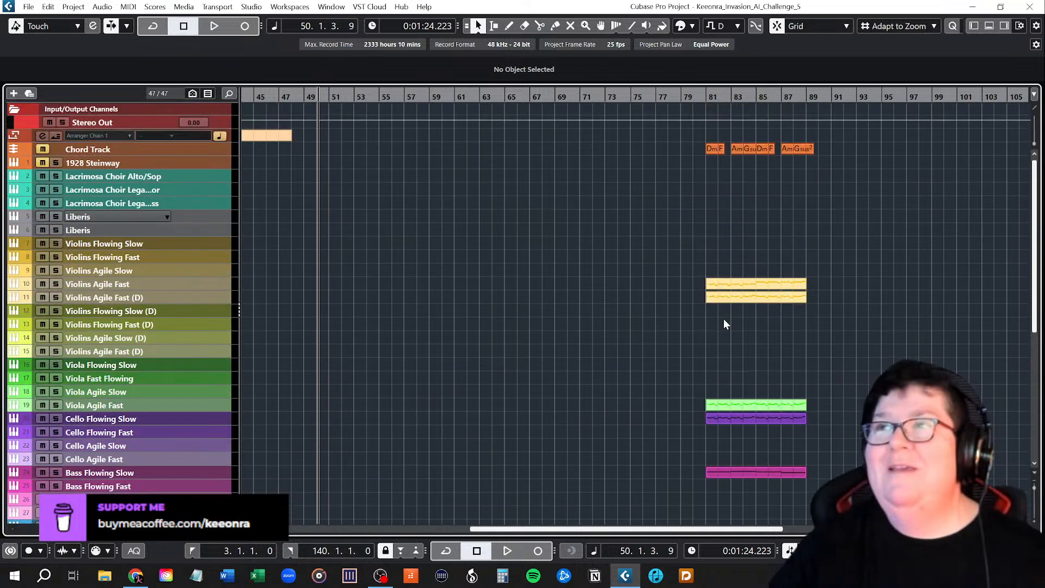
pyautogui.scroll(-5, 723, 318)
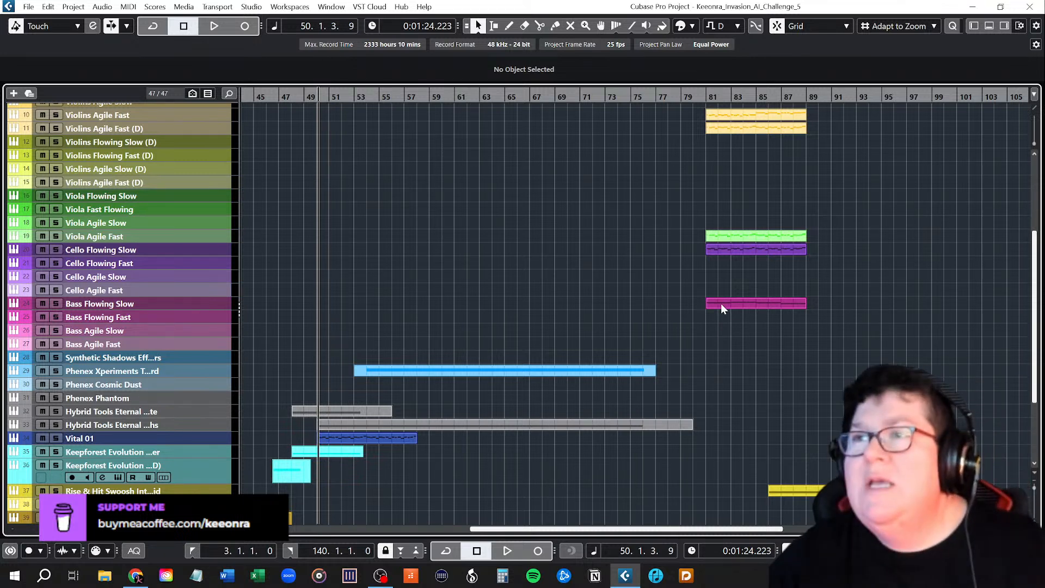
pyautogui.moveTo(721, 306); pyautogui.dragTo(512, 305)
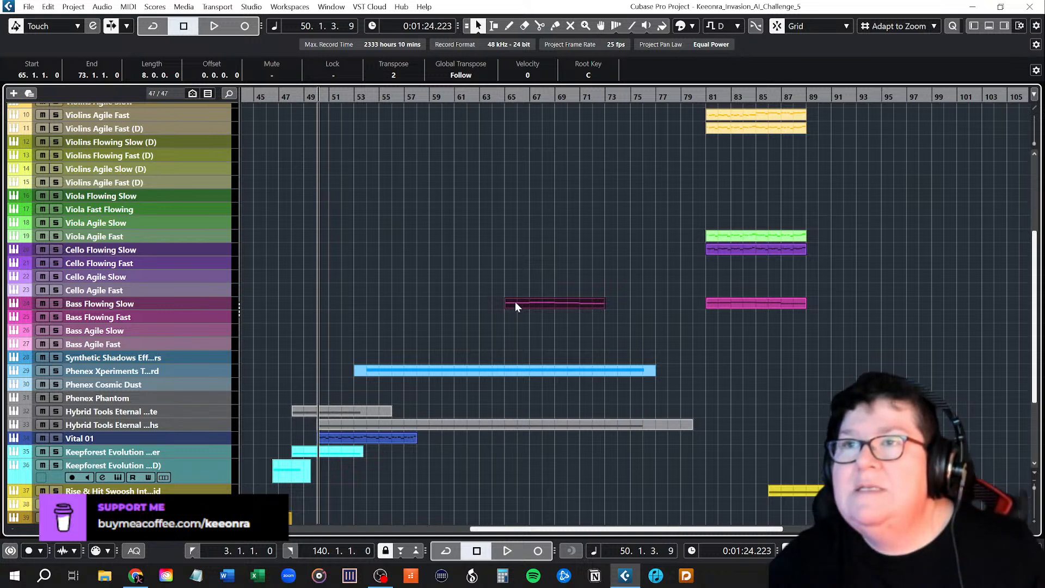
pyautogui.moveTo(514, 303); pyautogui.dragTo(524, 303)
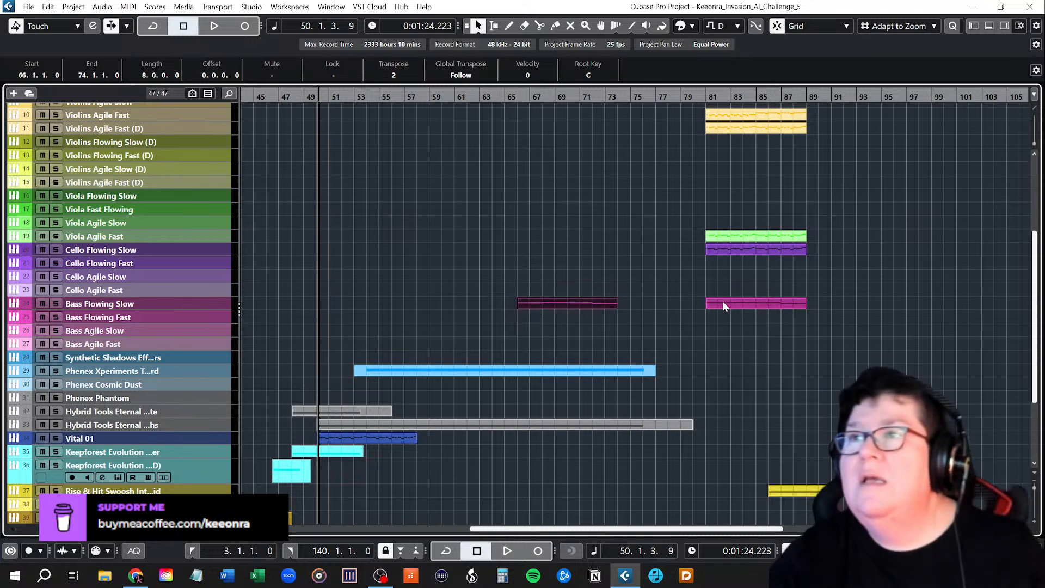
# Step: Copy the Cello Flowing Slow event to start at bar 70 and the Viola Agile Fast event to start at bar 74
pyautogui.scroll(3, 720, 282)
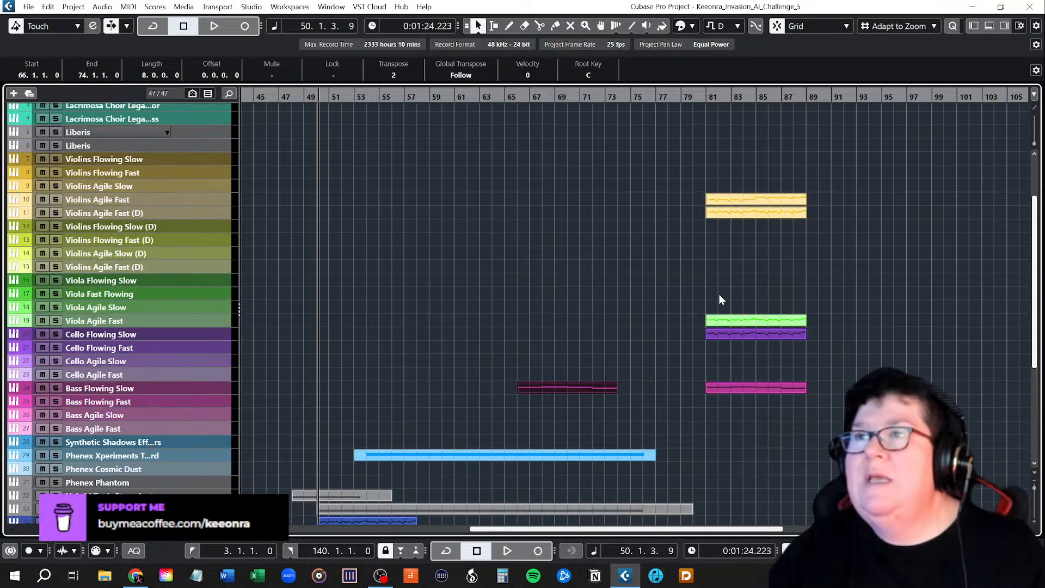
pyautogui.moveTo(715, 336); pyautogui.dragTo(577, 335)
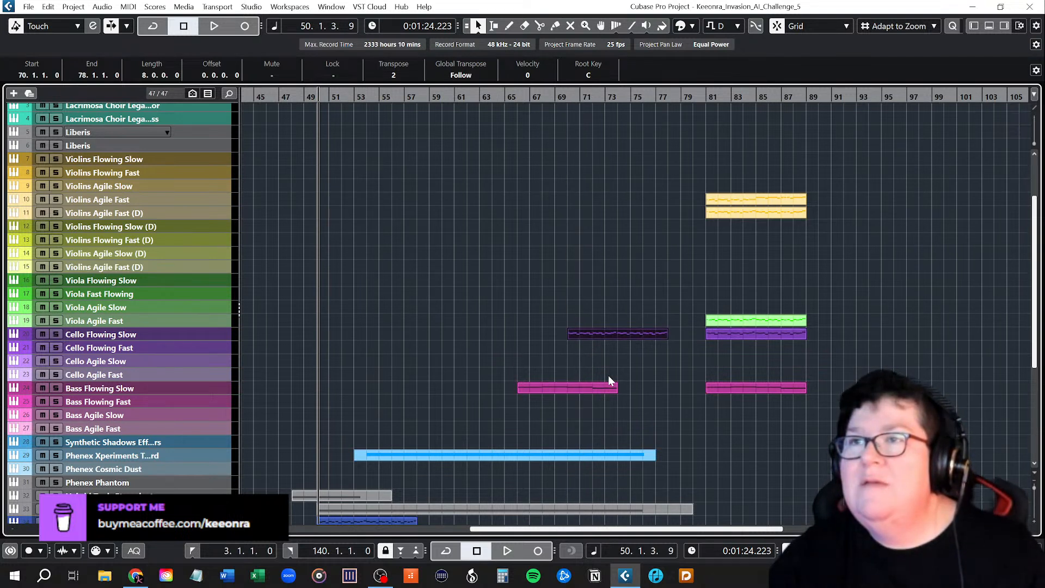
pyautogui.moveTo(724, 319); pyautogui.dragTo(655, 322)
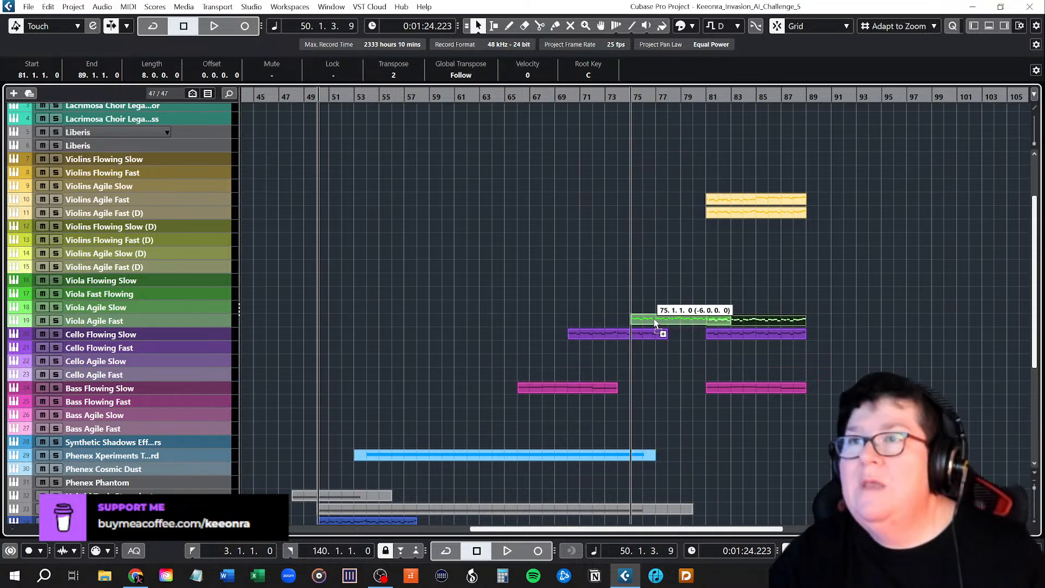
pyautogui.moveTo(654, 322); pyautogui.dragTo(641, 323)
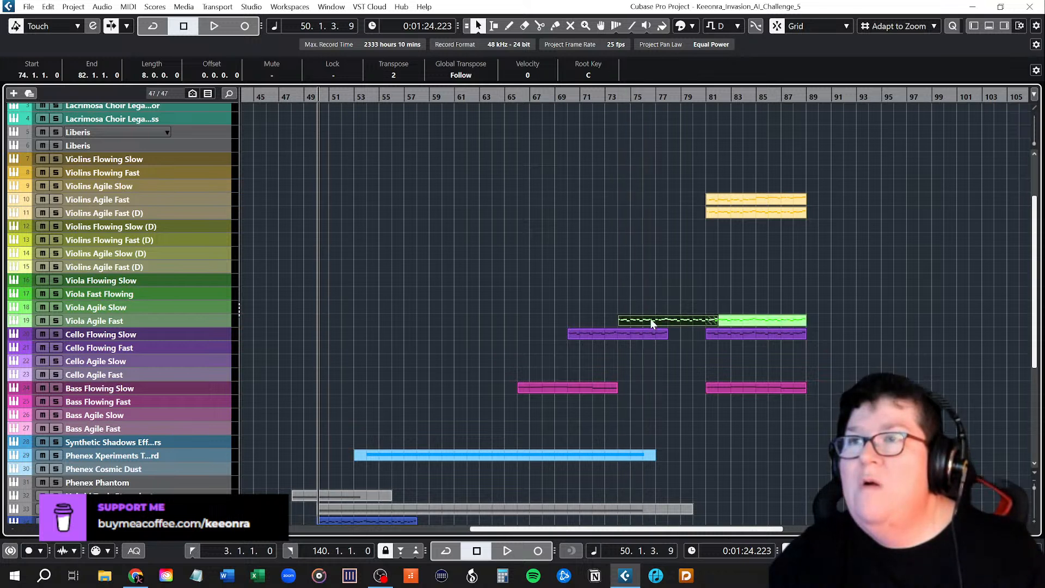
# Step: Select the five original string events at bar 81 and move them together to start at bar 87
pyautogui.click(838, 346)
pyautogui.moveTo(766, 172); pyautogui.dragTo(835, 423)
pyautogui.moveTo(720, 389); pyautogui.dragTo(788, 388)
pyautogui.click(804, 256)
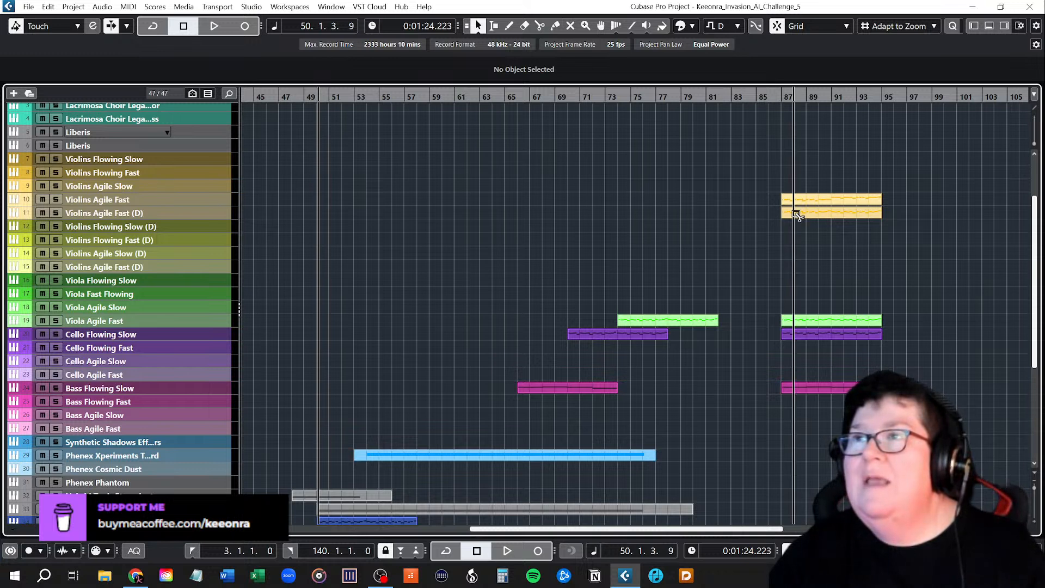
# Step: Copy the Violins Agile Fast (D) event to start at bar 78, and move the original string group to start at bar 94
pyautogui.moveTo(797, 214); pyautogui.dragTo(694, 217)
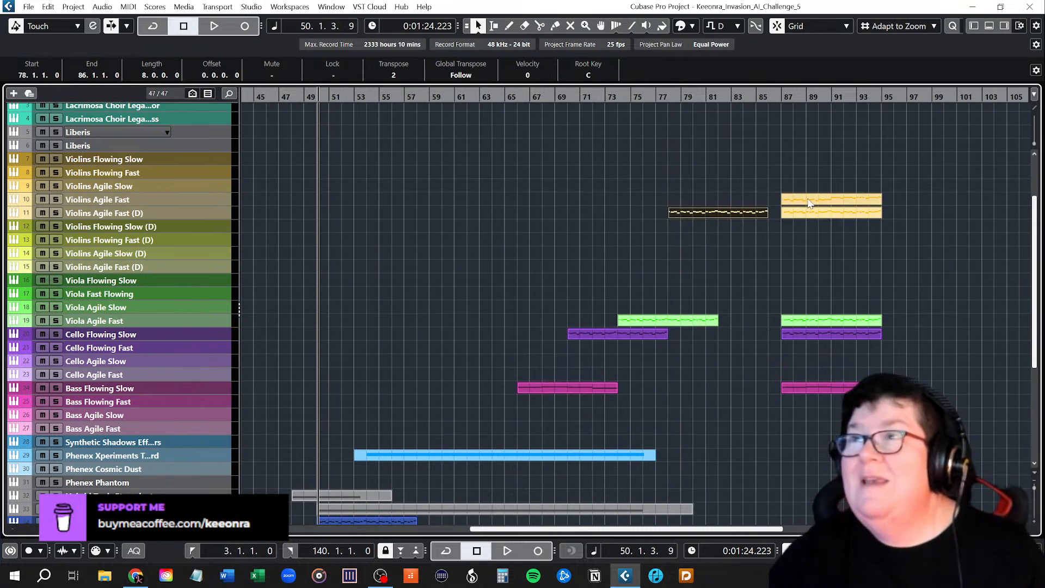
pyautogui.moveTo(799, 173); pyautogui.dragTo(927, 393)
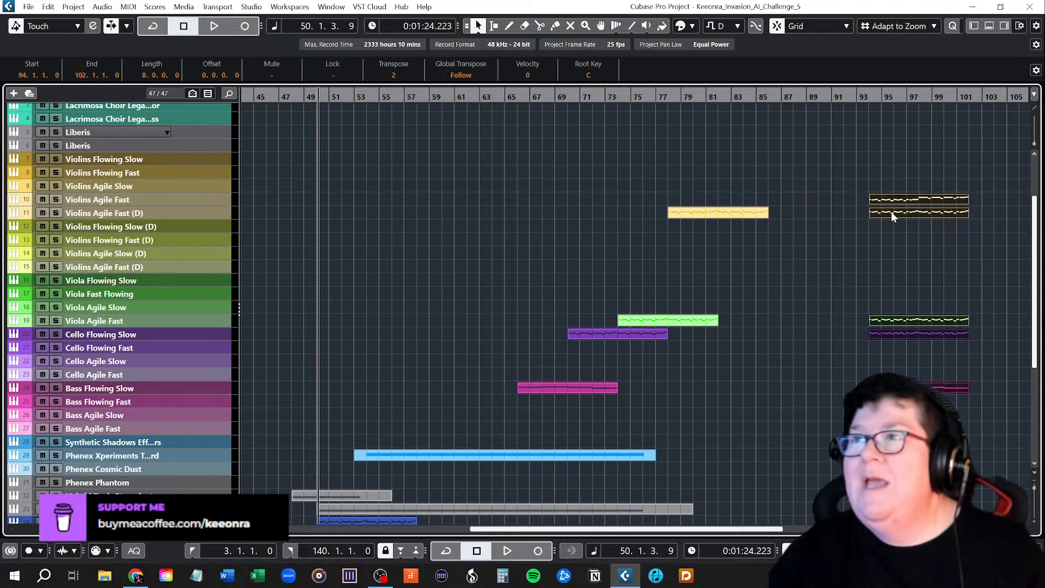
# Step: Undo the misplaced shift of the string group, and copy only the Violins Agile Fast event to start at bar 82
pyautogui.moveTo(881, 199); pyautogui.dragTo(849, 201)
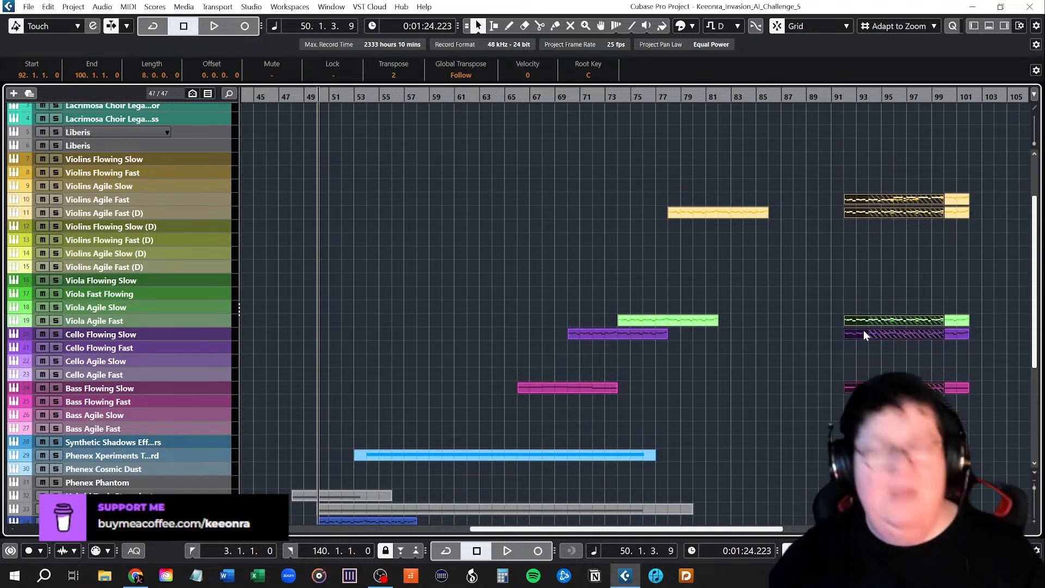
pyautogui.hotkey('ctrl', 'z')
pyautogui.moveTo(882, 199); pyautogui.dragTo(774, 201)
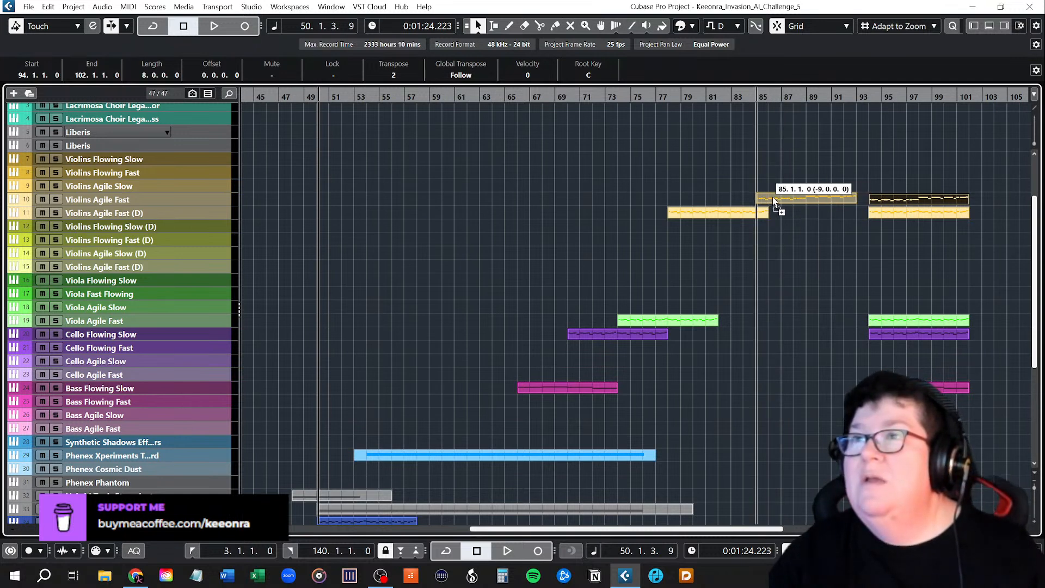
pyautogui.moveTo(773, 201); pyautogui.dragTo(735, 201)
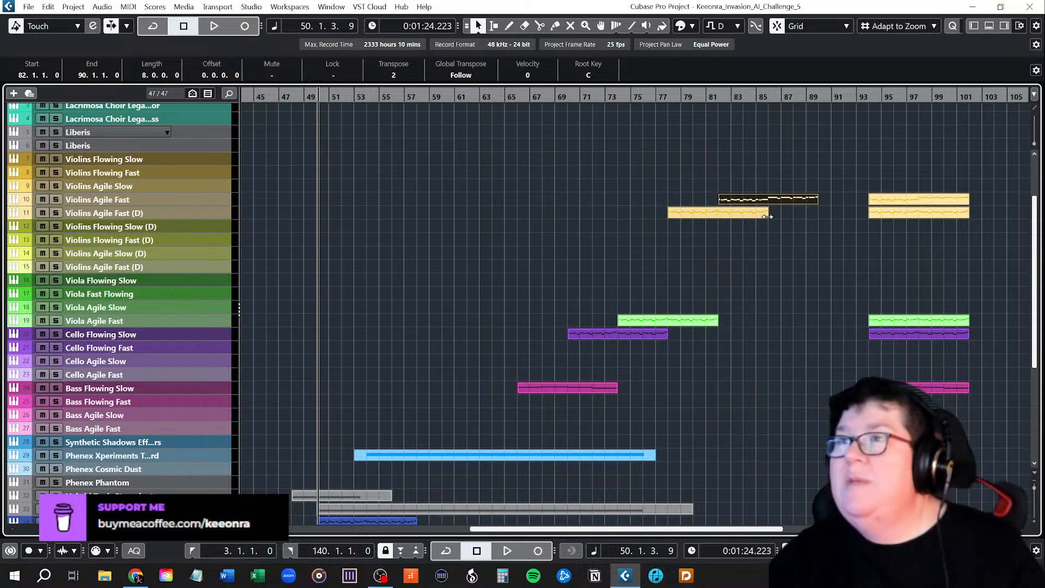
# Step: Repeat the copied Violins Agile Fast (D), Viola Agile Fast, Cello Flowing Slow and Bass Flowing Slow events so all four parts end at bar 90
pyautogui.moveTo(739, 216); pyautogui.dragTo(834, 215)
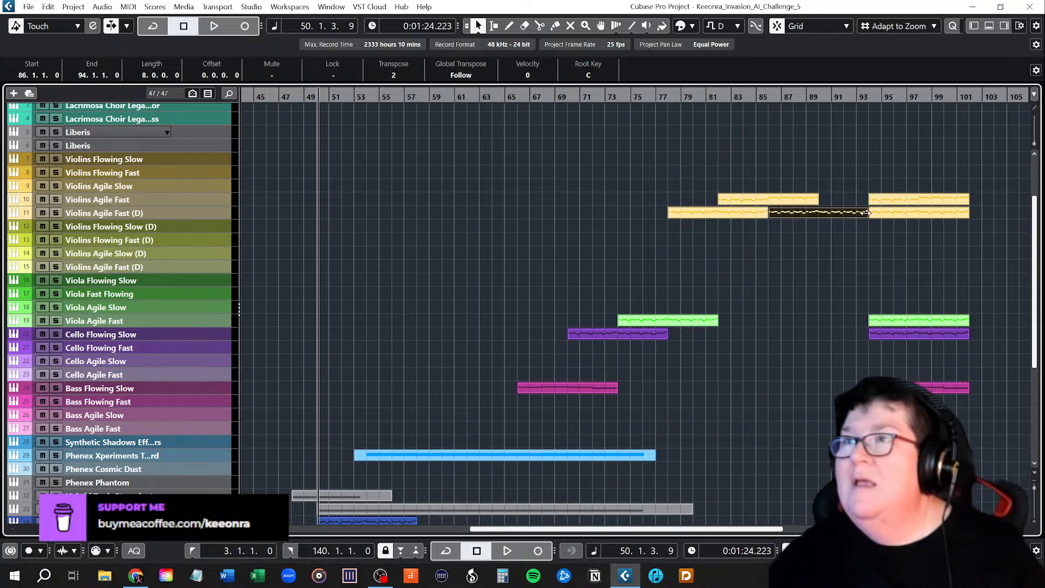
pyautogui.moveTo(865, 213); pyautogui.dragTo(818, 213)
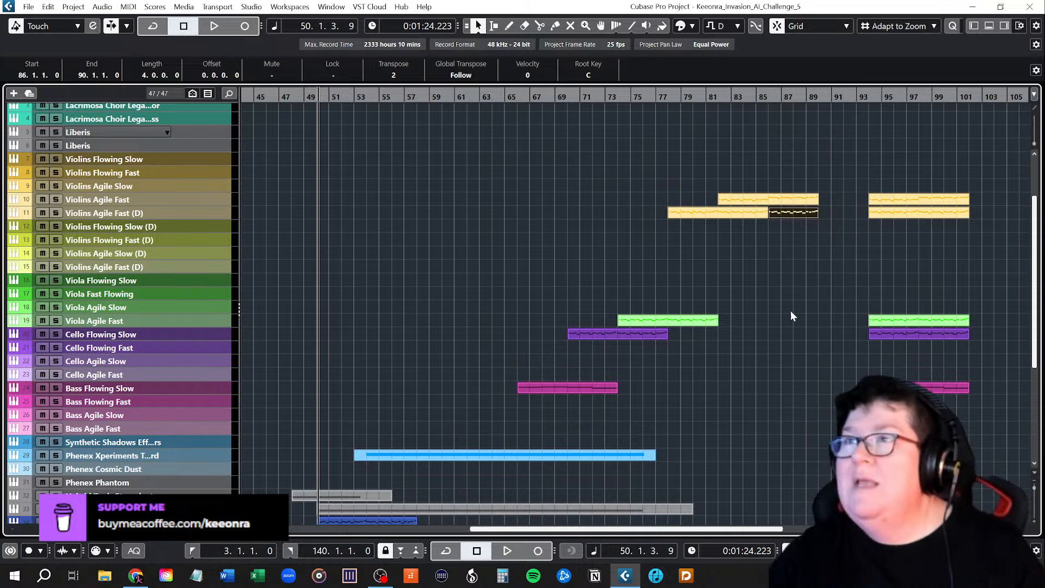
pyautogui.moveTo(707, 322); pyautogui.dragTo(804, 322)
pyautogui.moveTo(662, 333); pyautogui.dragTo(820, 336)
pyautogui.moveTo(604, 390); pyautogui.dragTo(801, 388)
pyautogui.click(818, 424)
# Step: Copy the 25-bar 8DIO Taiko0 Ensemble event on track 40 so the copy starts at bar 66
pyautogui.scroll(-3, 764, 471)
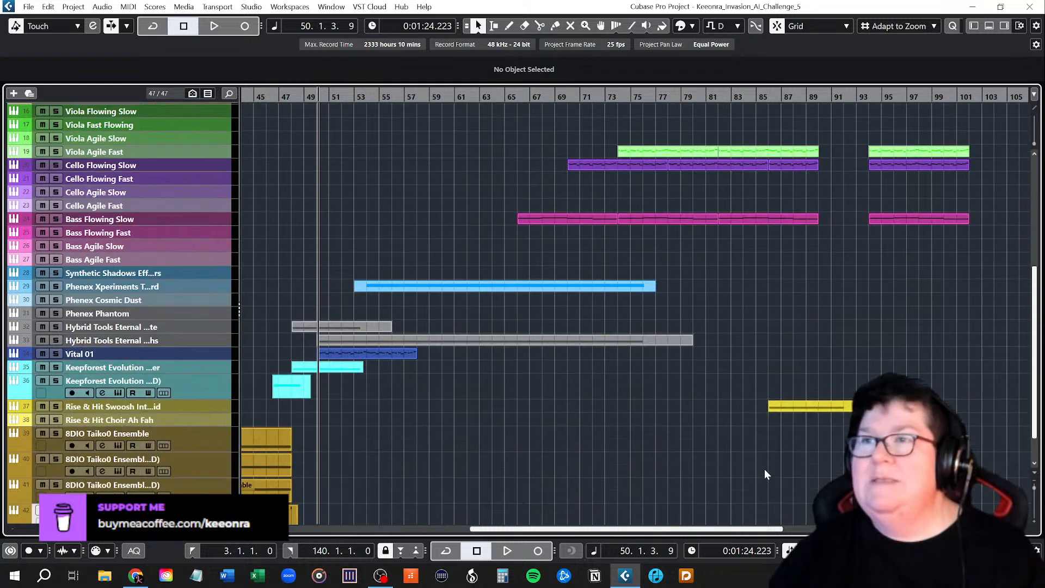
pyautogui.scroll(-1, 763, 473)
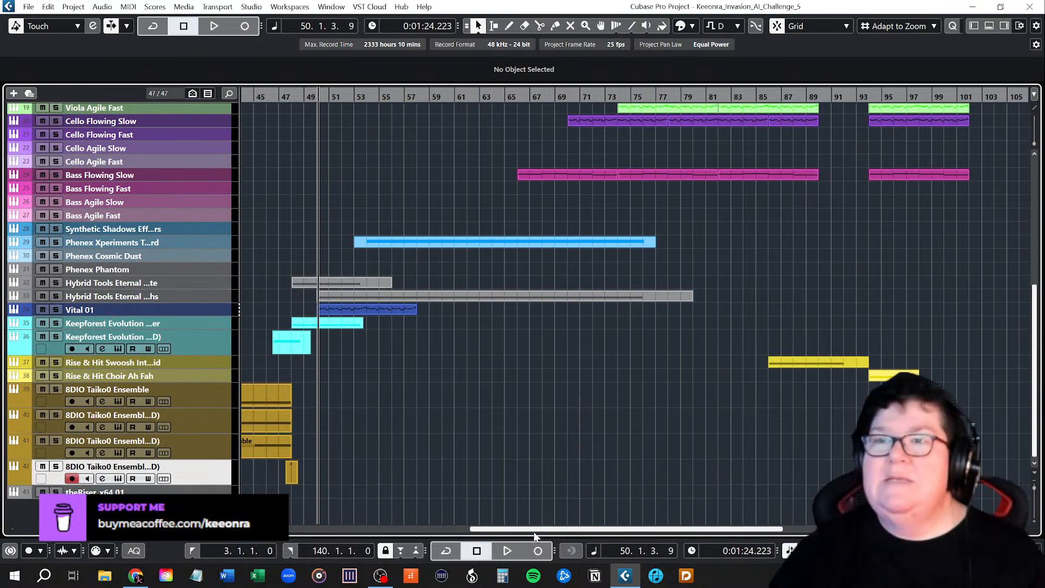
pyautogui.moveTo(563, 528); pyautogui.dragTo(485, 531)
pyautogui.scroll(-2, 556, 507)
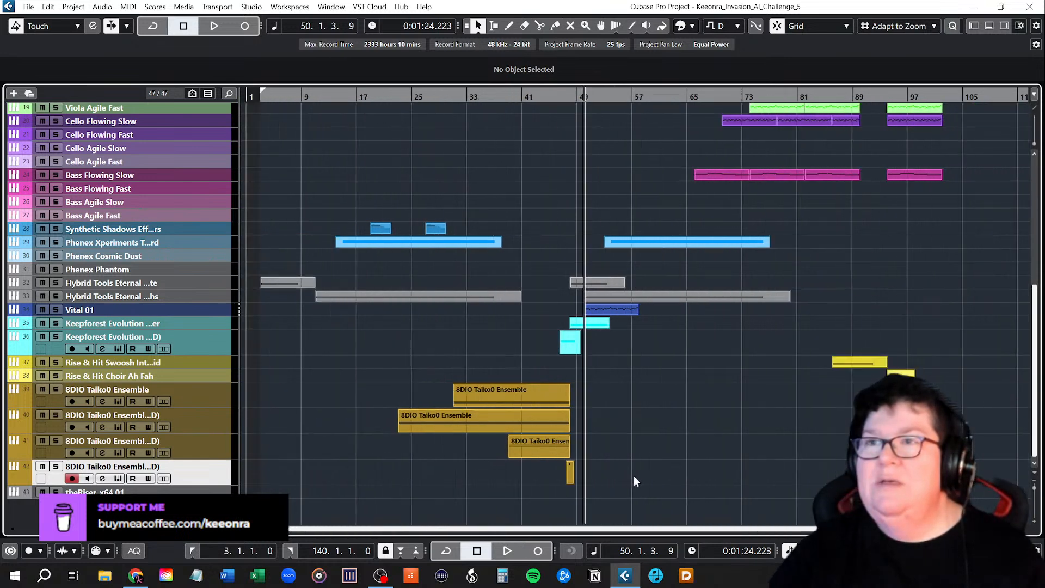
pyautogui.scroll(3, 790, 468)
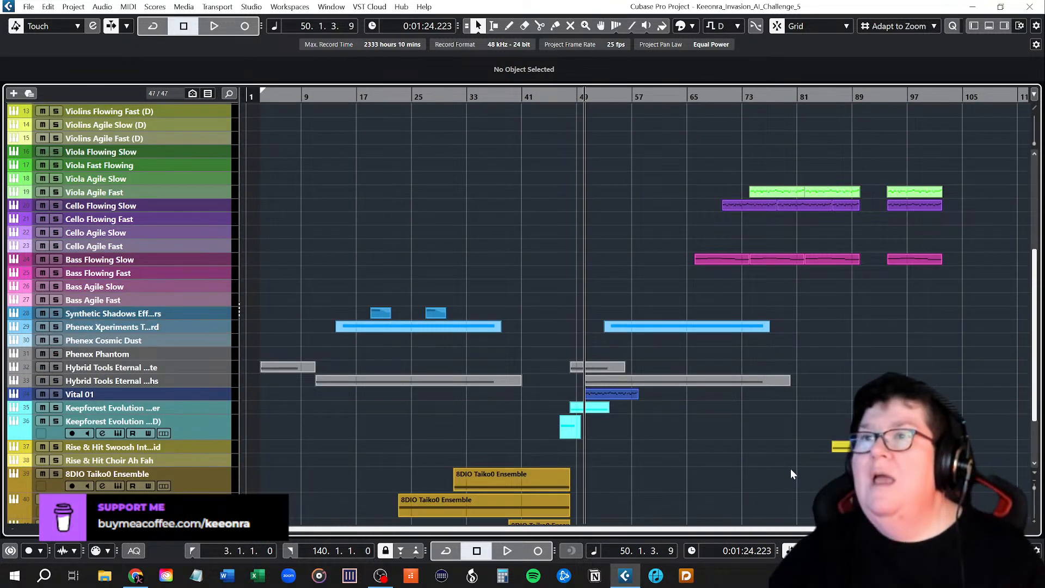
pyautogui.scroll(-3, 791, 468)
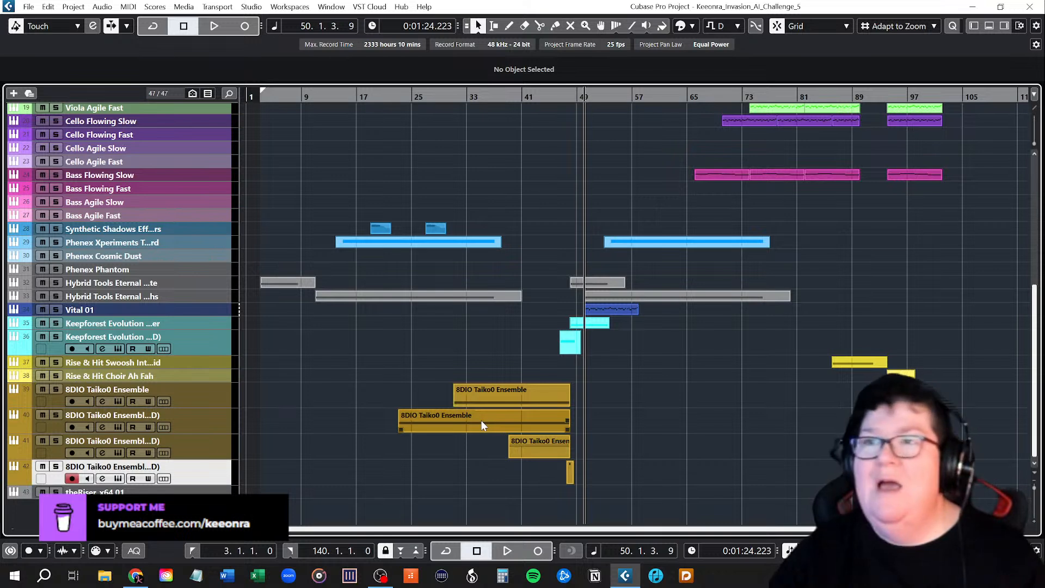
pyautogui.scroll(4, 675, 452)
pyautogui.scroll(-2, 673, 458)
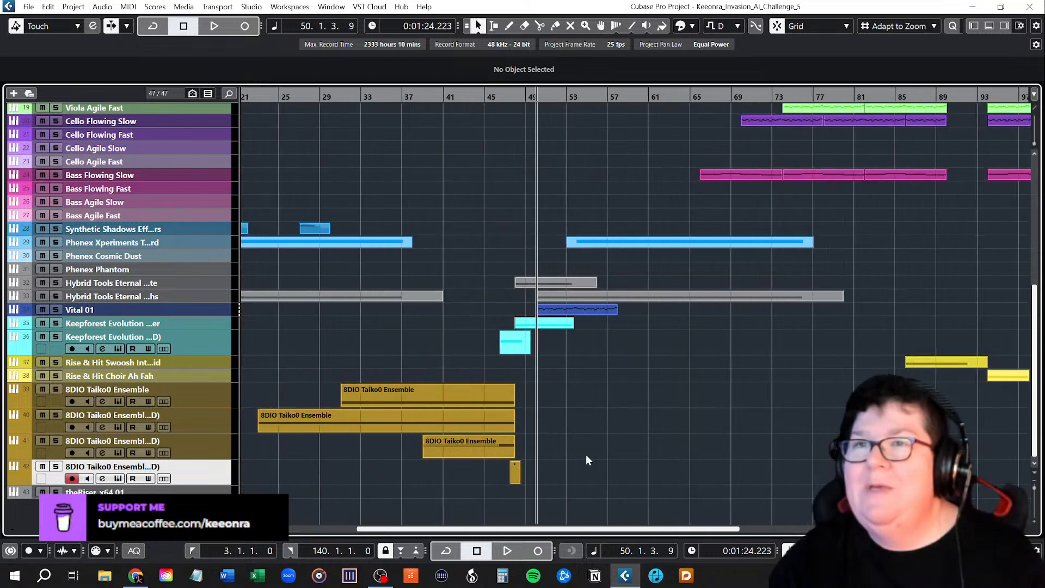
pyautogui.click(436, 423)
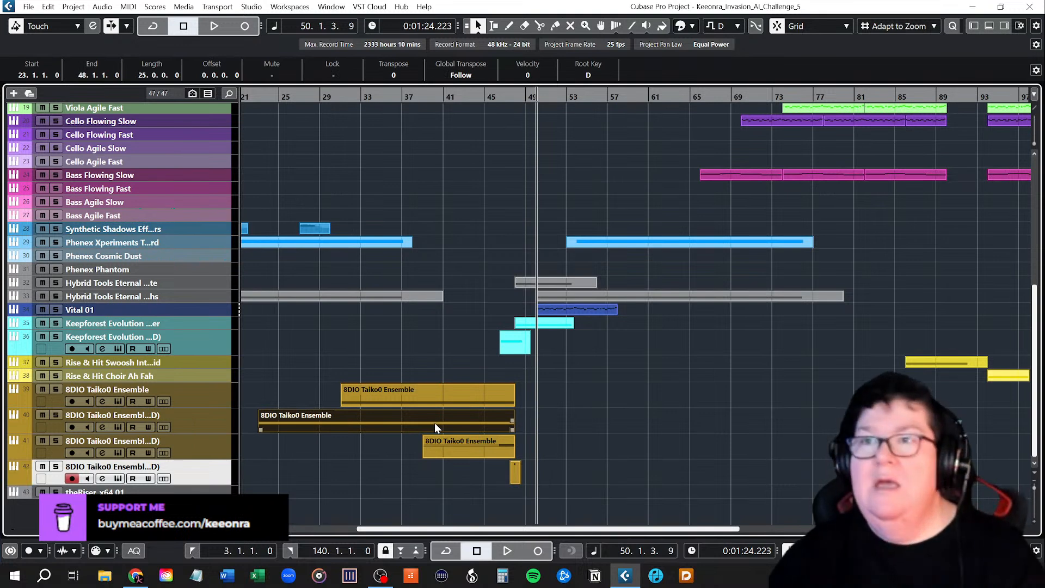
pyautogui.moveTo(423, 416); pyautogui.dragTo(863, 423)
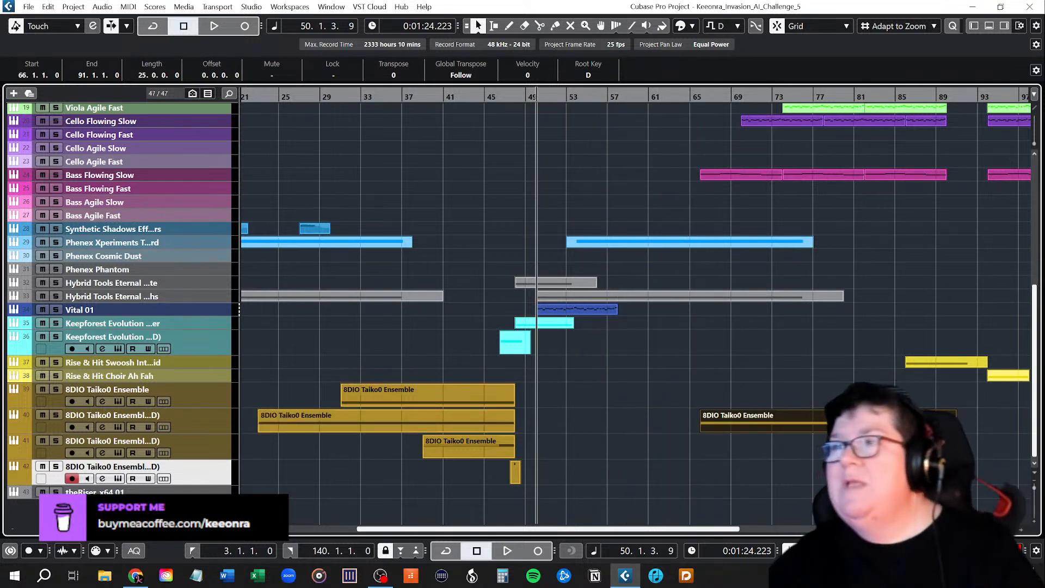
# Step: Select the two Rise & Hit events on tracks 37 and 38 and move them together so the first starts at about bar 116
pyautogui.hscroll(10, 612, 341)
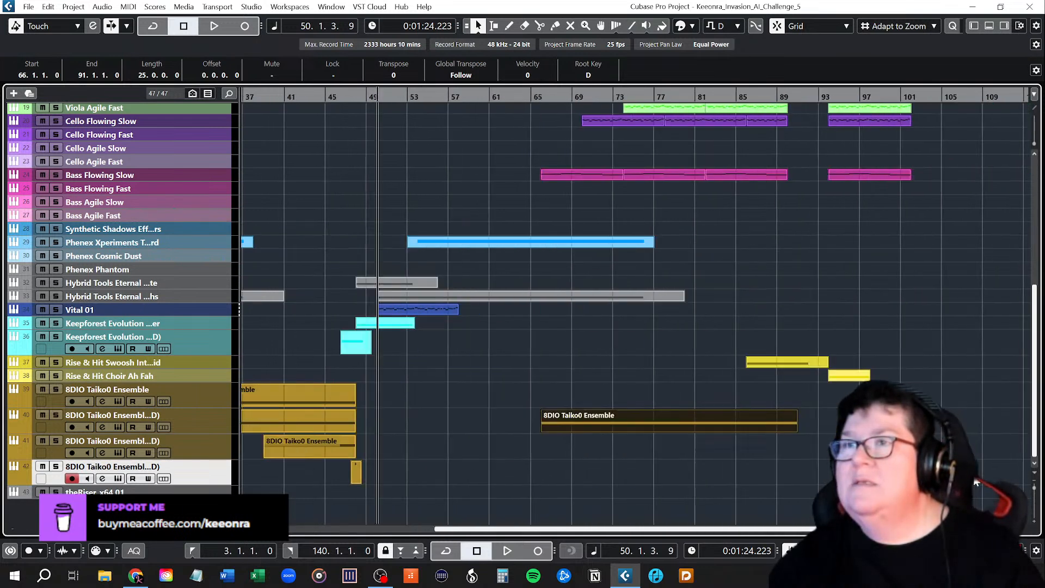
pyautogui.moveTo(669, 327); pyautogui.dragTo(509, 400)
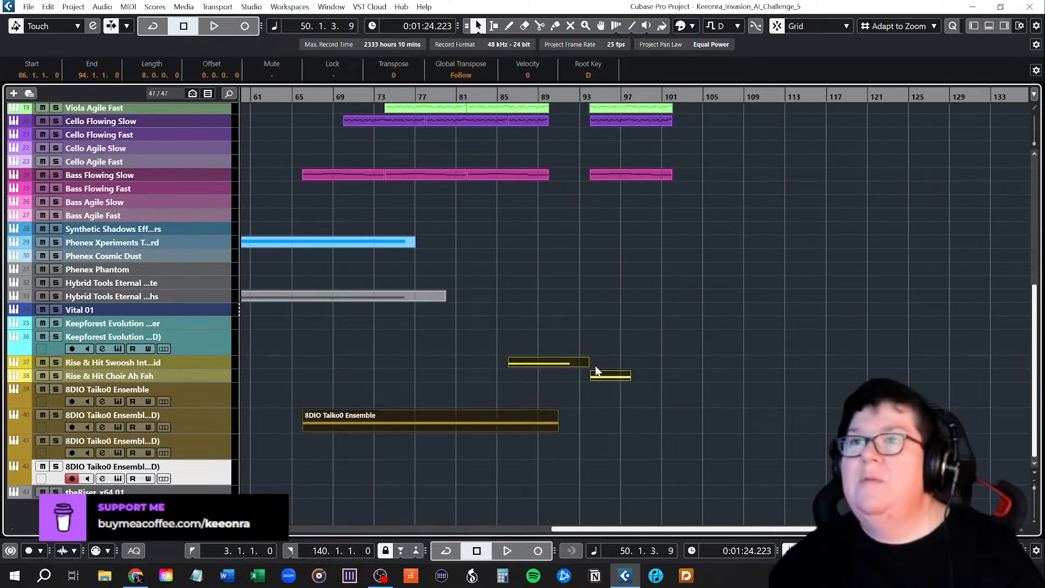
pyautogui.click(537, 368)
pyautogui.moveTo(516, 334); pyautogui.dragTo(642, 387)
pyautogui.moveTo(558, 361); pyautogui.dragTo(851, 366)
pyautogui.click(767, 393)
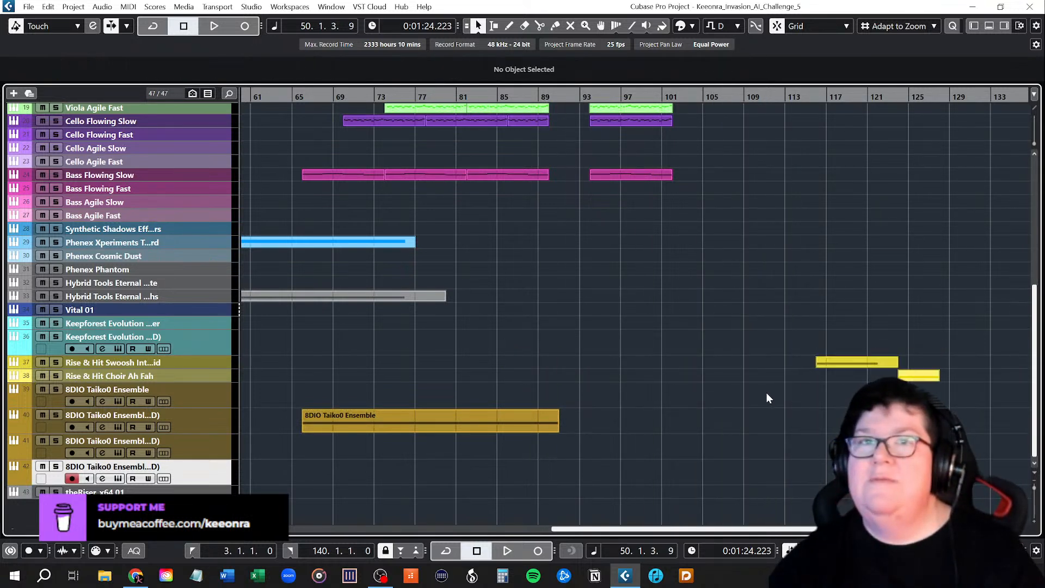
# Step: Place two taiko events back to back on track 40: one shortened to run from bar 54 to 65, and a full-length one starting at bar 65
pyautogui.moveTo(627, 529); pyautogui.dragTo(462, 529)
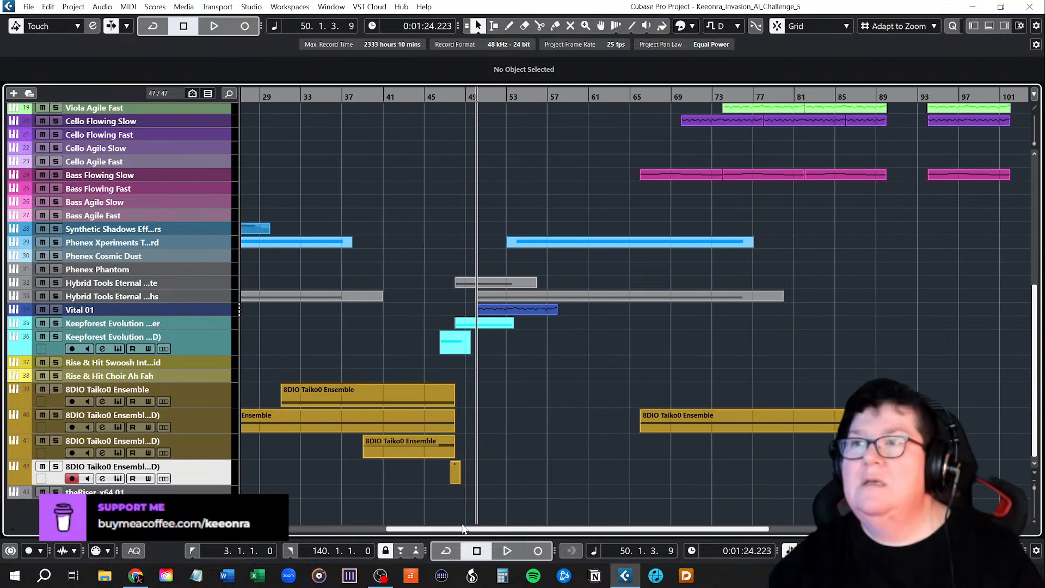
pyautogui.moveTo(680, 422); pyautogui.dragTo(550, 425)
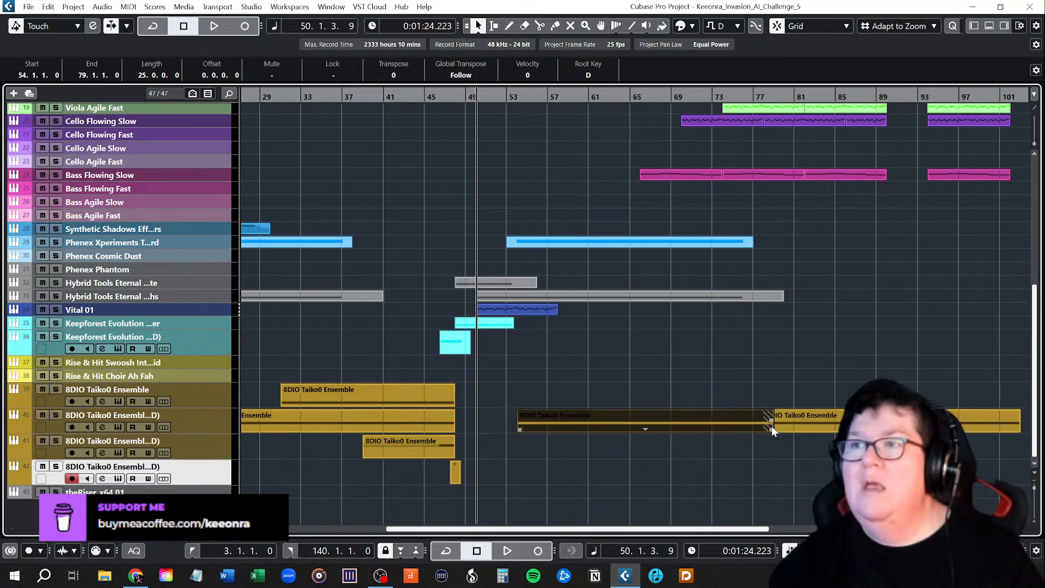
pyautogui.moveTo(770, 428); pyautogui.dragTo(631, 428)
pyautogui.click(806, 425)
pyautogui.moveTo(857, 423); pyautogui.dragTo(723, 422)
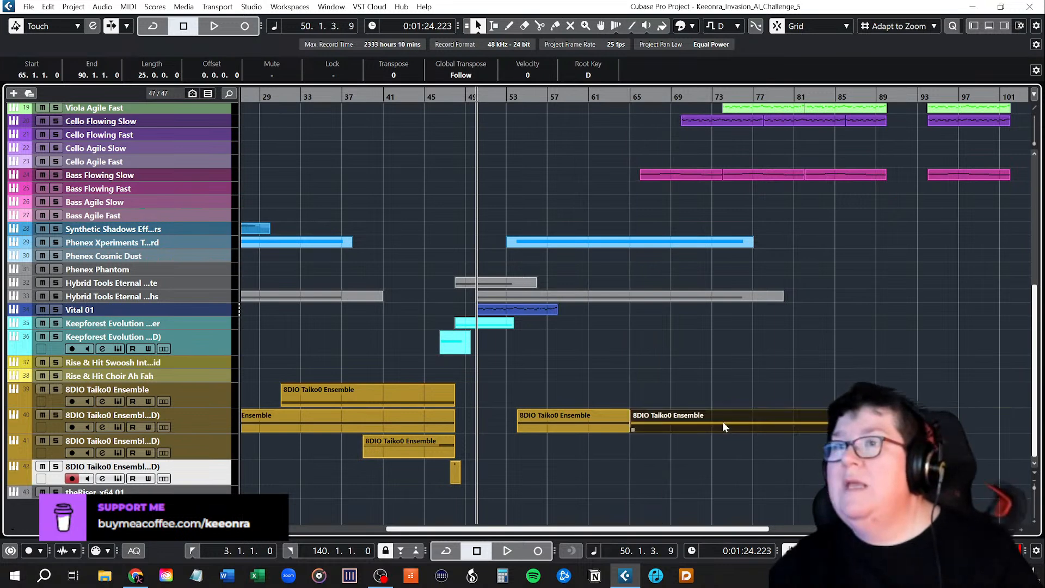
# Step: Copy the 17-bar 8DIO Taiko0 Ensemble event on track 39 and place the copy so it starts at bar 58
pyautogui.click(734, 479)
pyautogui.moveTo(404, 398); pyautogui.dragTo(667, 406)
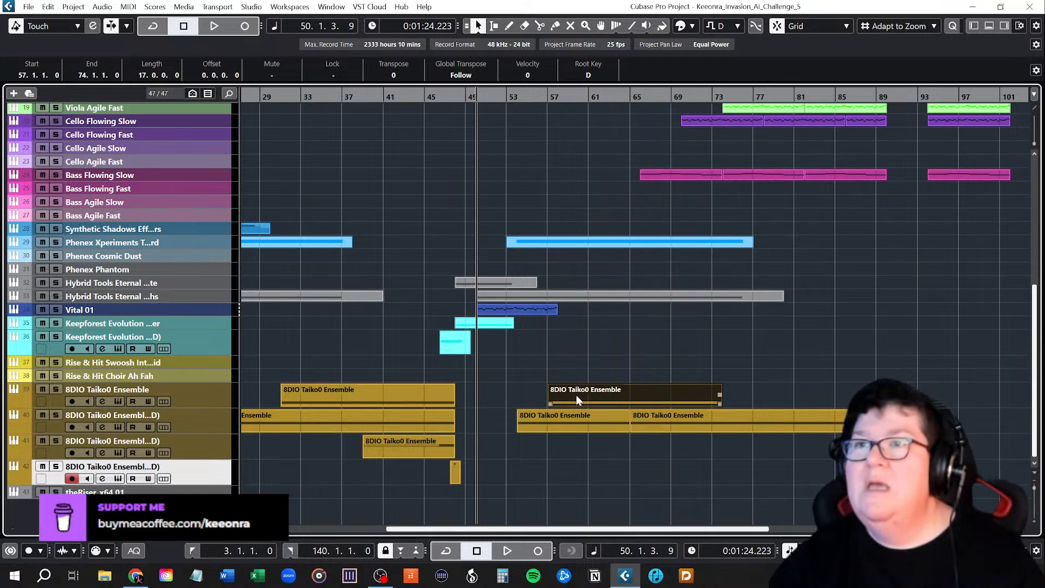
pyautogui.scroll(3, 619, 446)
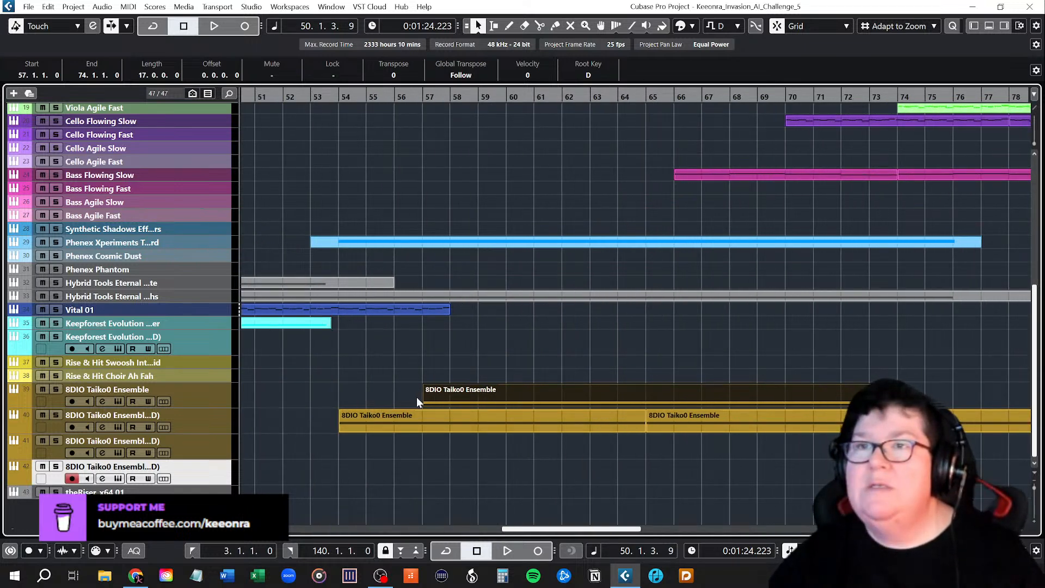
pyautogui.moveTo(457, 400); pyautogui.dragTo(483, 406)
# Step: Copy the nine-bar 8DIO Taiko0 Ensemble event on track 41 so the copy starts at bar 62
pyautogui.moveTo(581, 529); pyautogui.dragTo(554, 529)
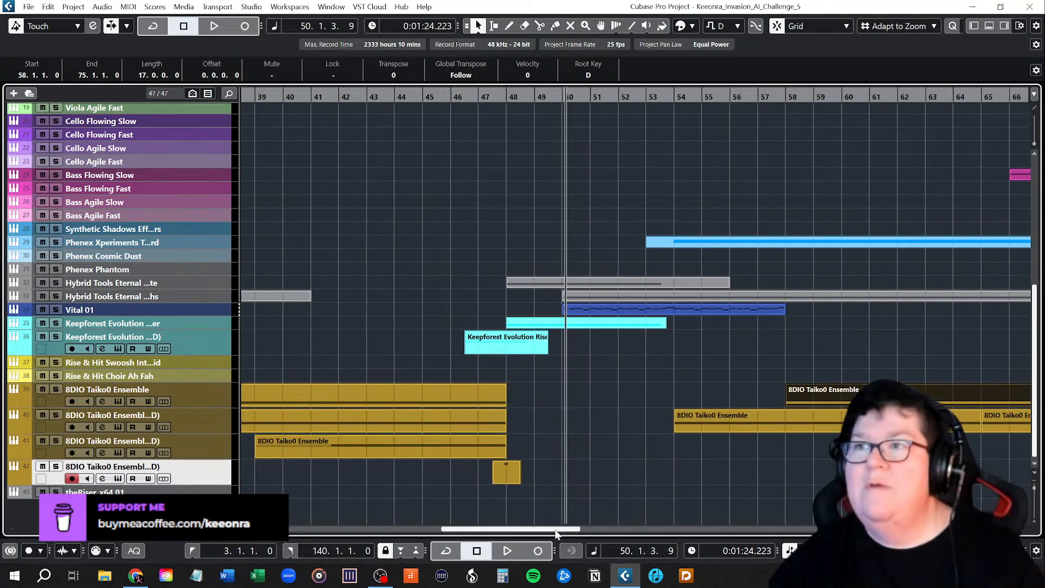
pyautogui.press('g')
pyautogui.press('g')
pyautogui.press('g')
pyautogui.moveTo(547, 448); pyautogui.dragTo(834, 443)
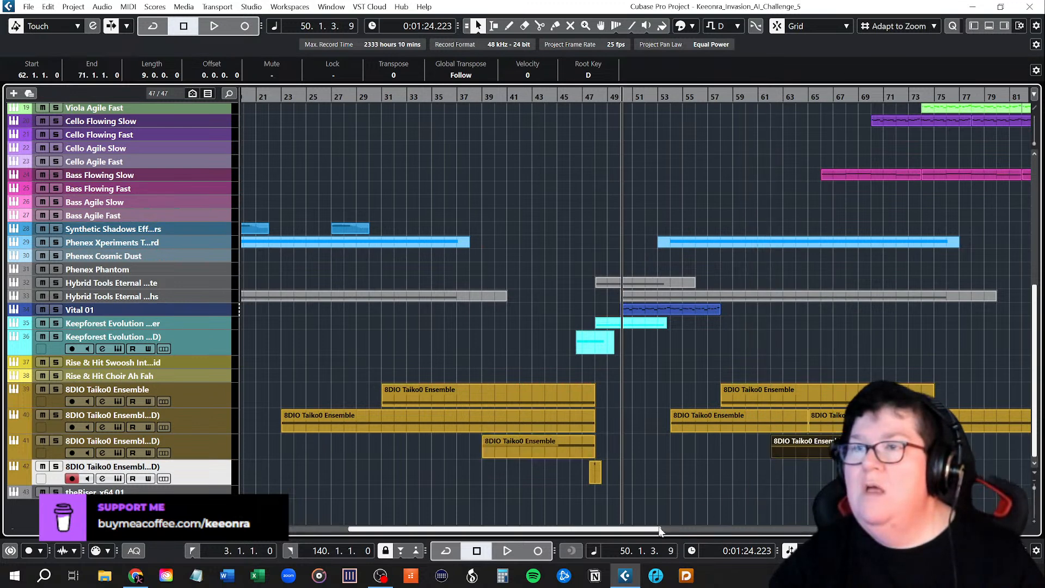
# Step: Repeat the taiko events on tracks 39 and 41 until both end at bar 90, and copy track 42's one-bar event to bar 90
pyautogui.moveTo(652, 531); pyautogui.dragTo(795, 531)
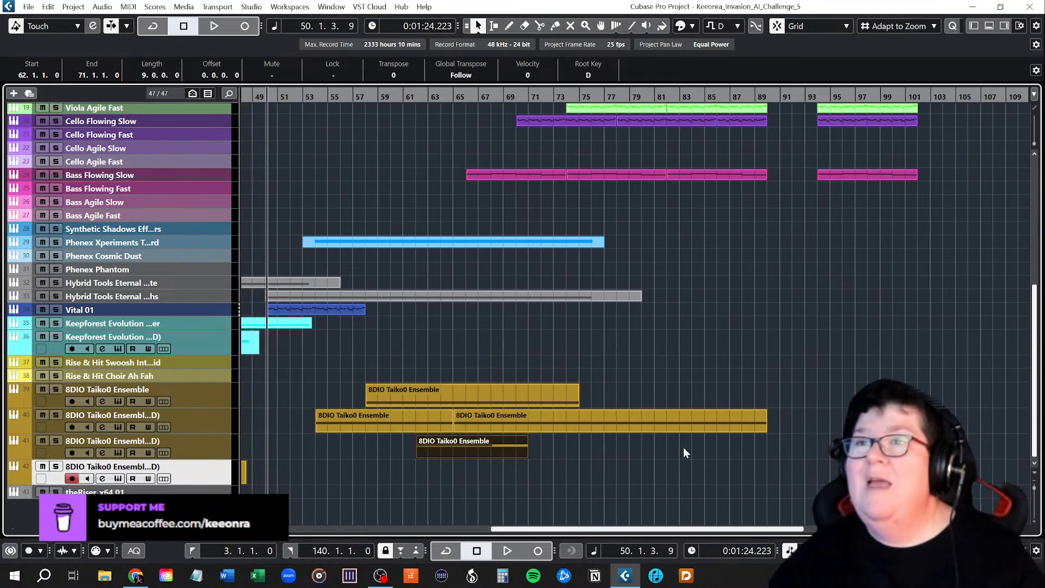
pyautogui.moveTo(513, 450); pyautogui.dragTo(712, 449)
pyautogui.moveTo(590, 399); pyautogui.dragTo(778, 405)
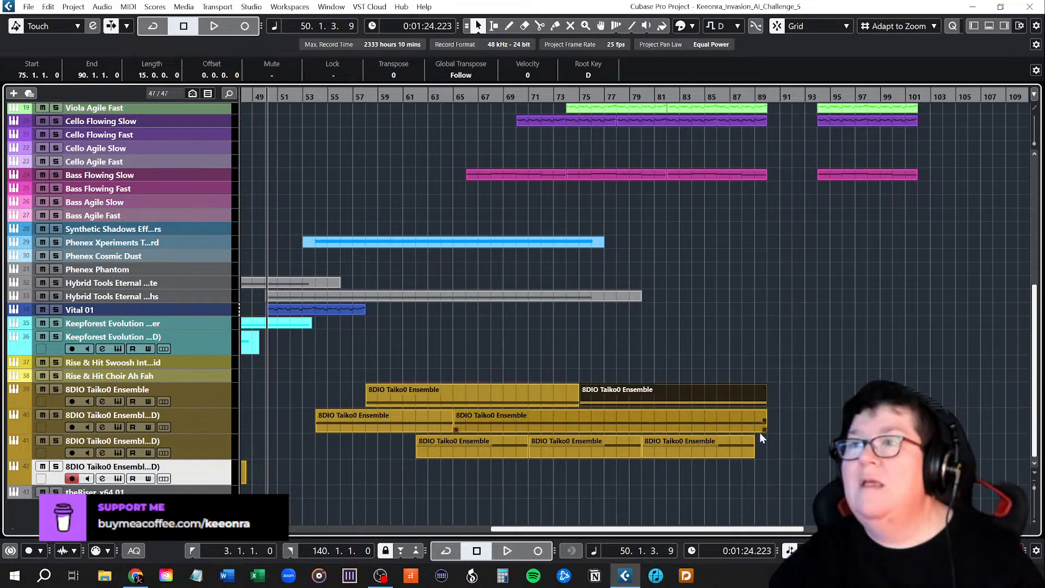
pyautogui.moveTo(724, 452); pyautogui.dragTo(797, 457)
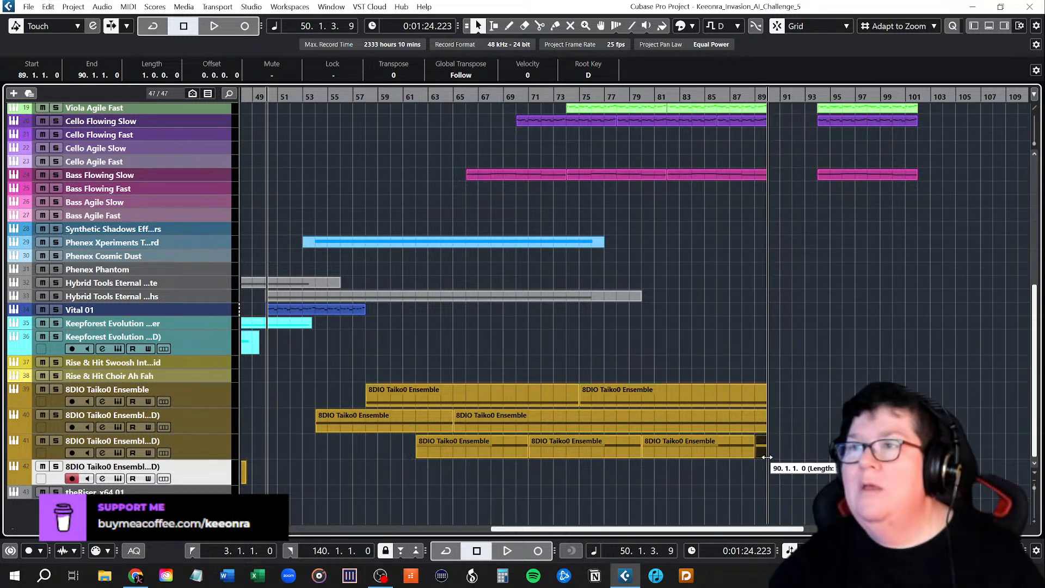
pyautogui.moveTo(726, 529); pyautogui.dragTo(651, 538)
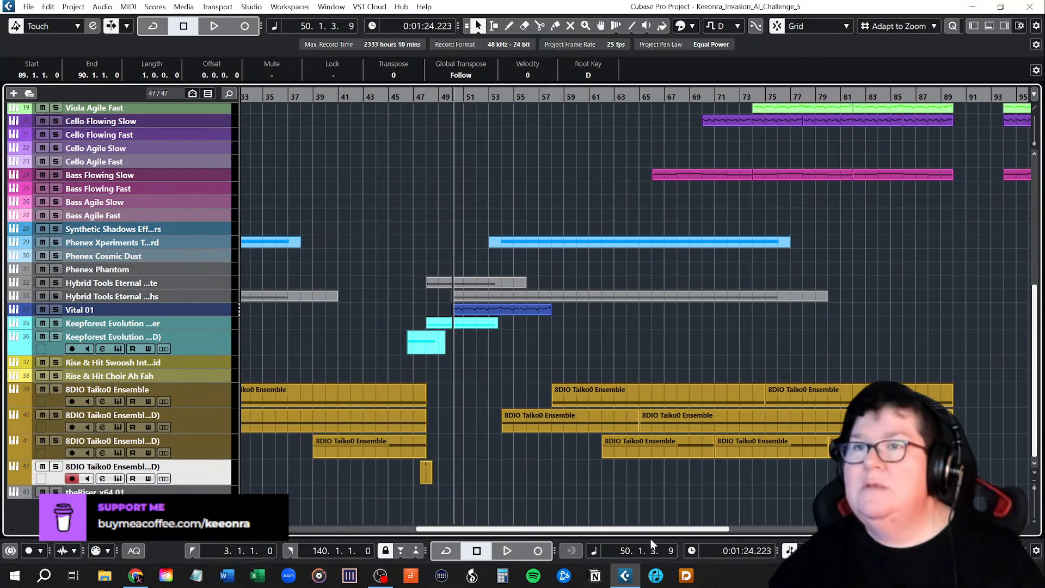
pyautogui.moveTo(419, 469); pyautogui.dragTo(948, 471)
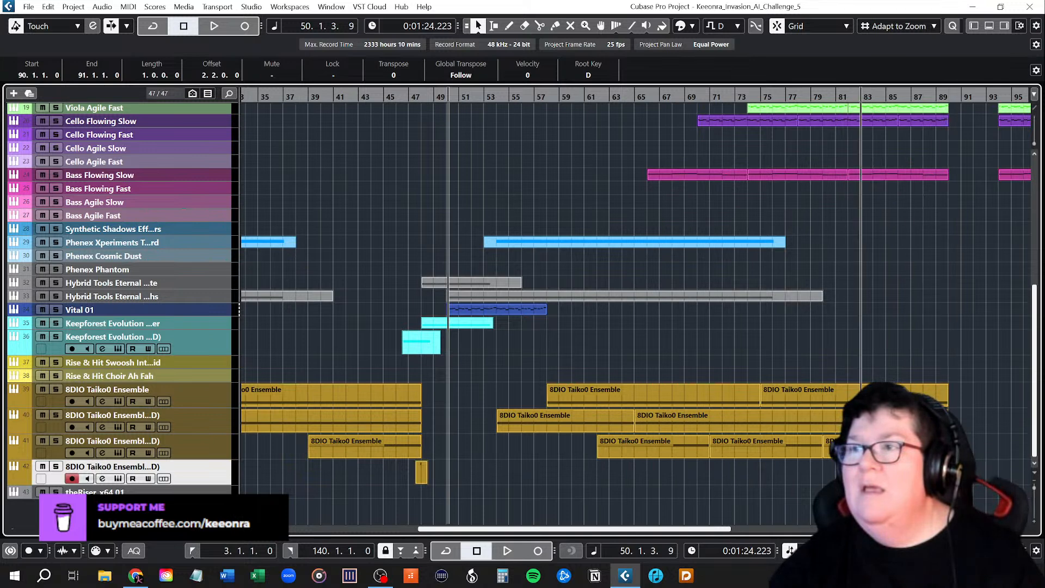
# Step: Select the three Lacrimosa Choir events near the end of the project and move them together to start at bar 91
pyautogui.moveTo(690, 529); pyautogui.dragTo(796, 530)
pyautogui.scroll(5, 800, 370)
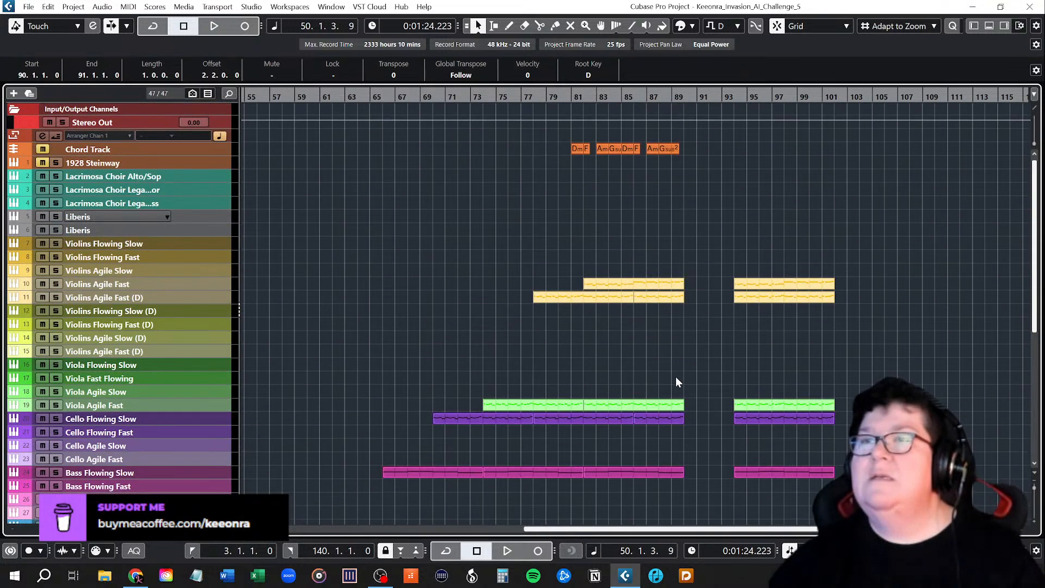
pyautogui.hscroll(-10, 675, 376)
pyautogui.hscroll(14, 676, 384)
pyautogui.hscroll(-4, 678, 379)
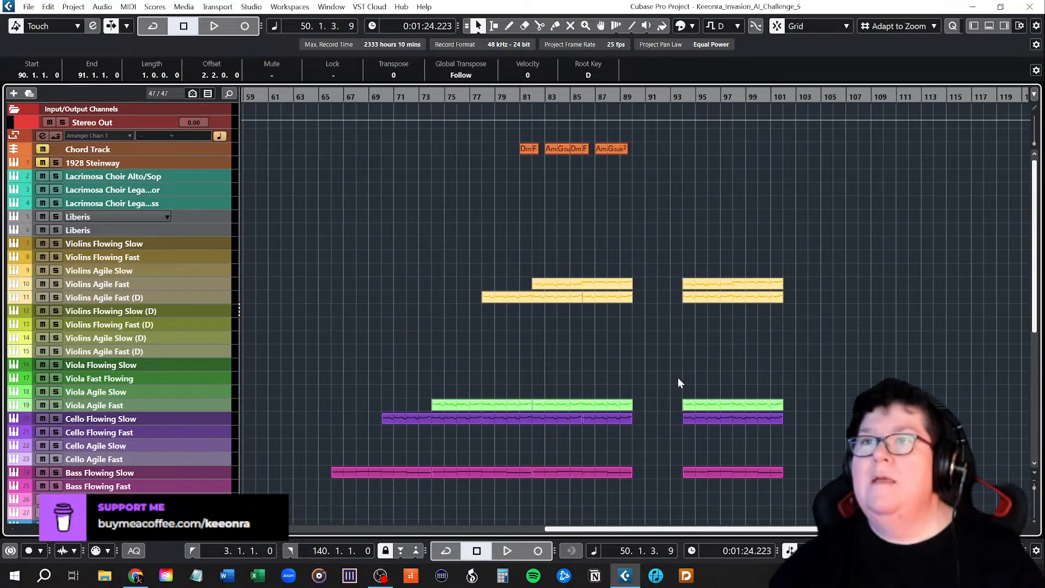
pyautogui.hscroll(4, 765, 405)
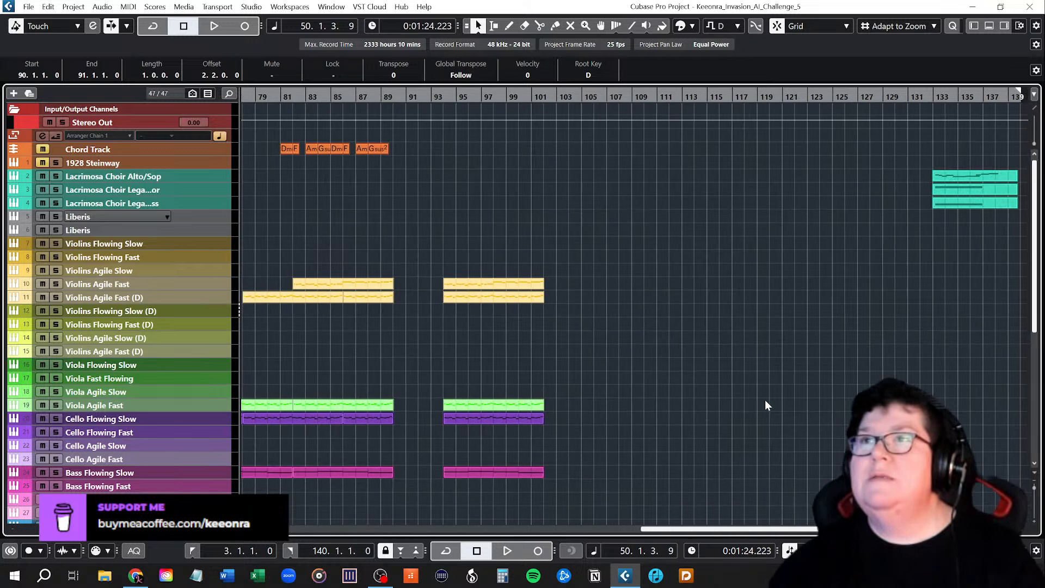
pyautogui.moveTo(911, 139); pyautogui.dragTo(954, 207)
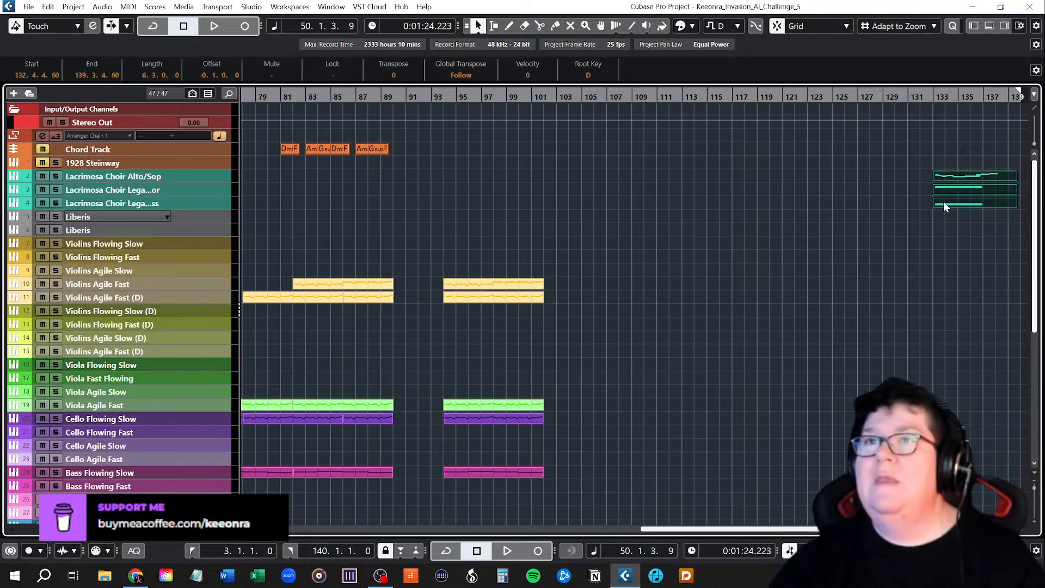
pyautogui.moveTo(943, 204); pyautogui.dragTo(419, 208)
# Step: Try to paste the bar 46 to 56 Hybrid Tools and Keepforest transition events at bar 90, and undo the paste
pyautogui.scroll(-8, 580, 370)
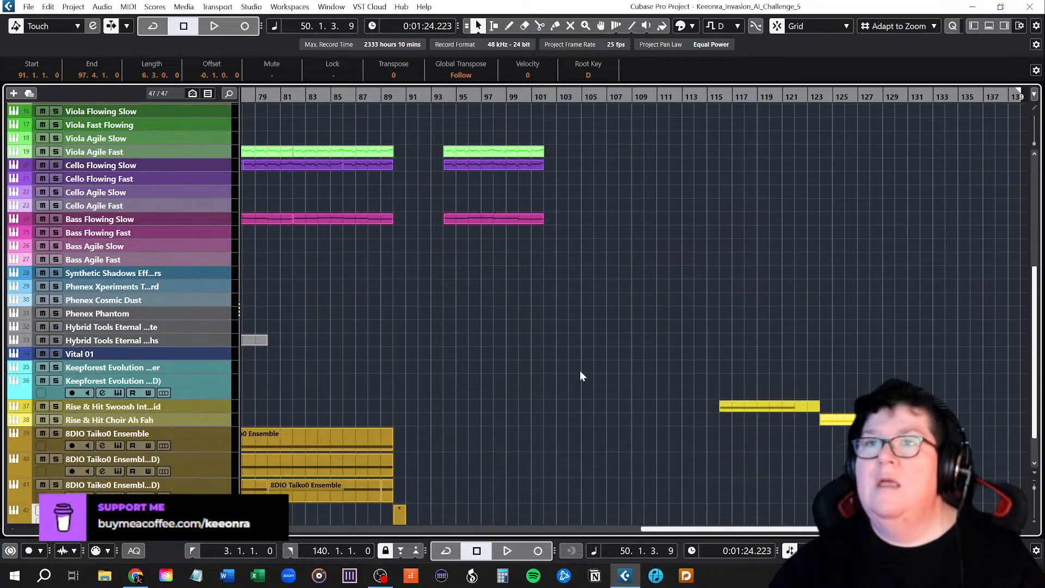
pyautogui.moveTo(650, 526); pyautogui.dragTo(455, 486)
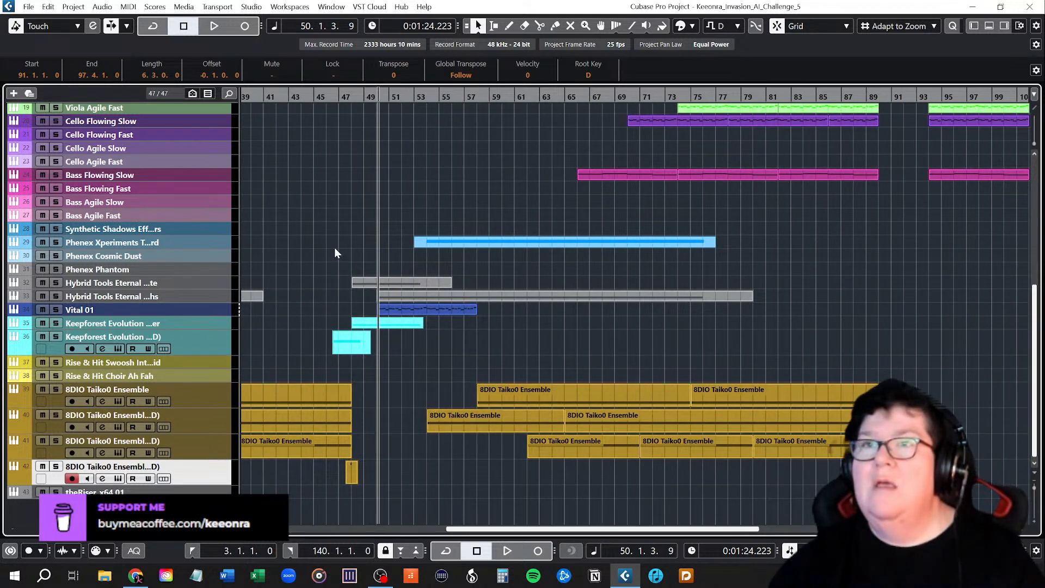
pyautogui.click(367, 279)
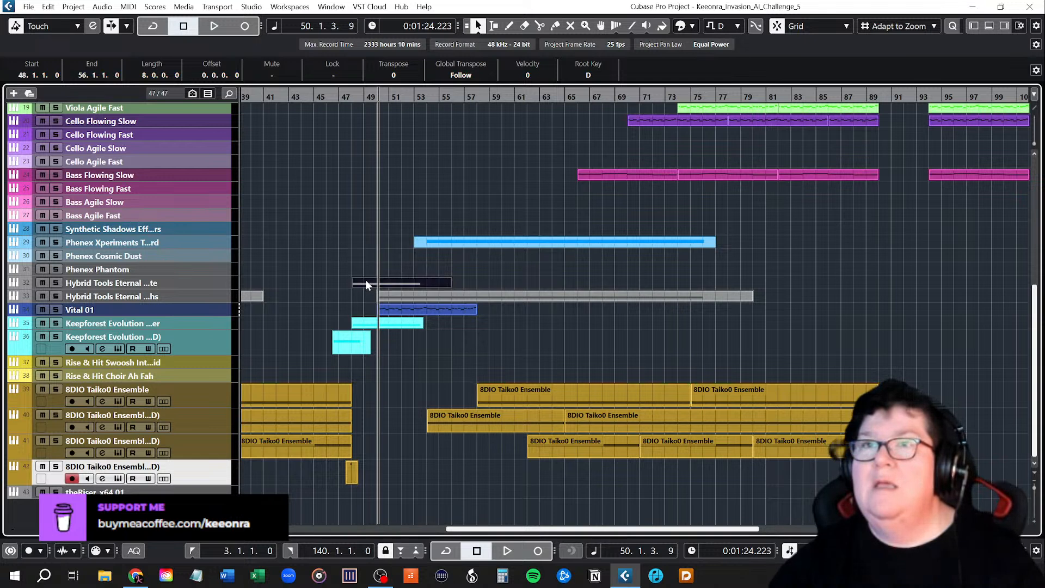
pyautogui.click(363, 323)
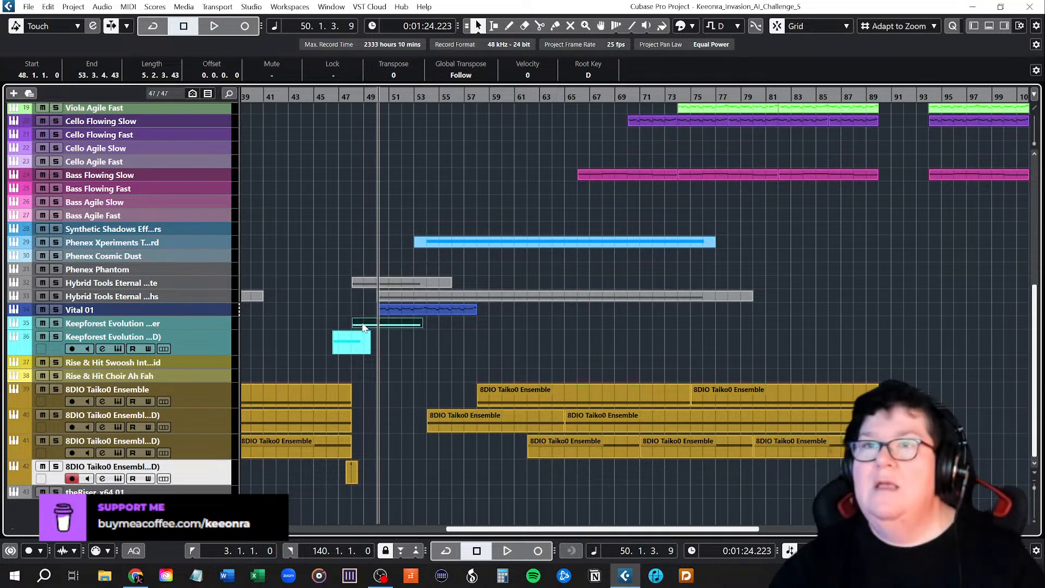
pyautogui.click(360, 282)
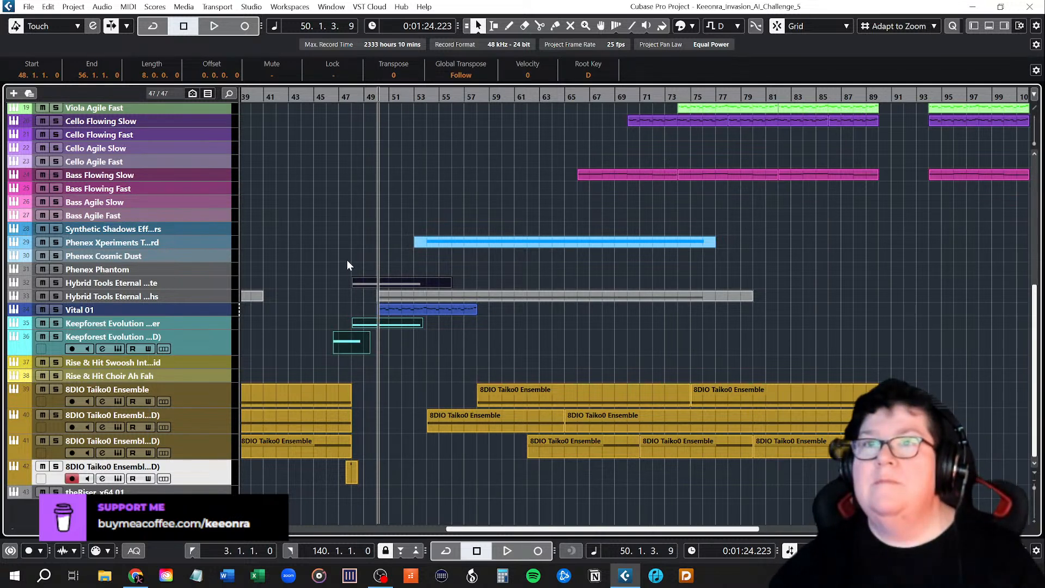
pyautogui.click(337, 97)
pyautogui.click(325, 98)
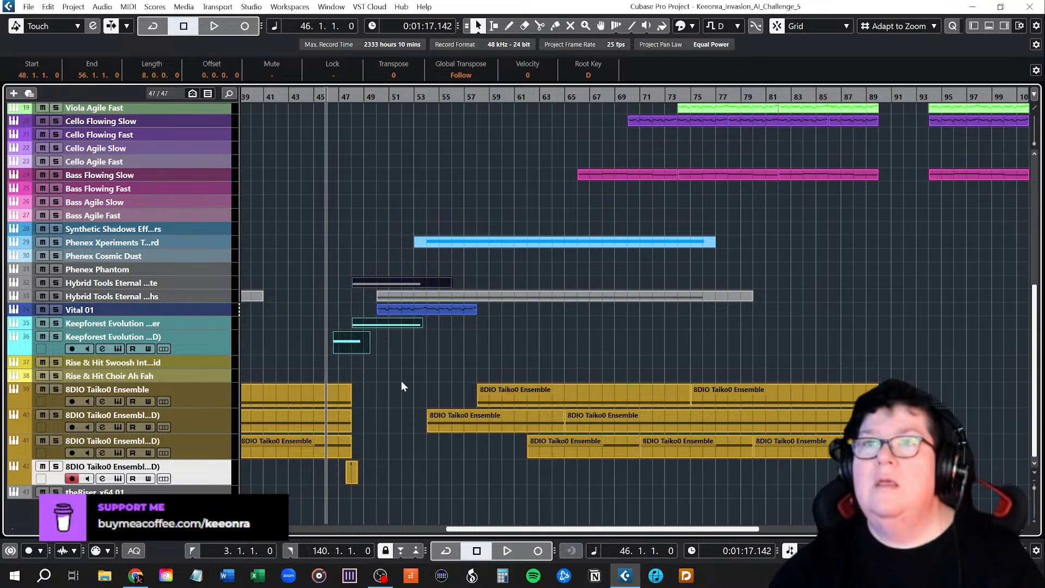
pyautogui.click(349, 96)
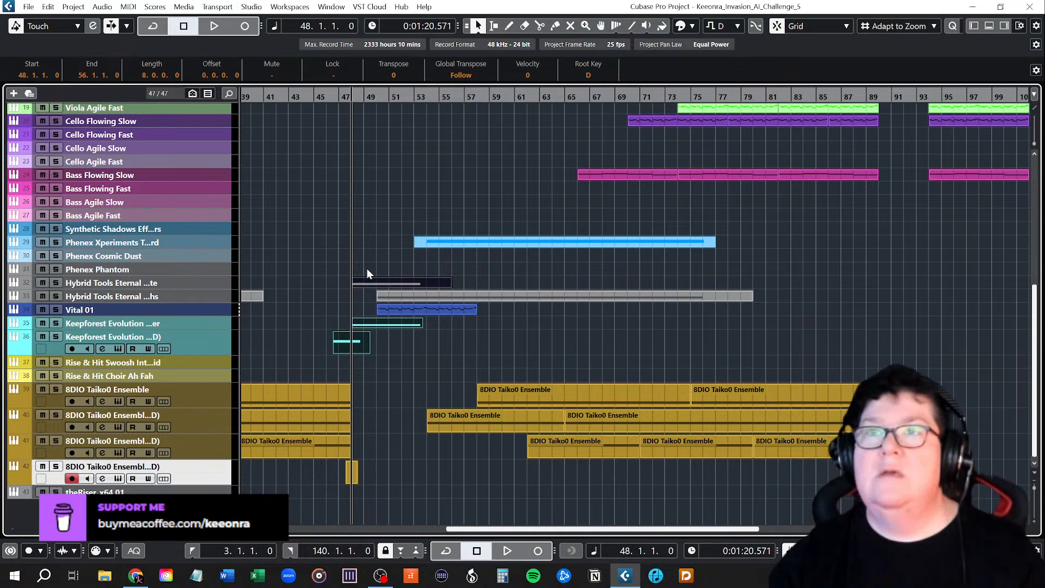
pyautogui.moveTo(474, 527); pyautogui.dragTo(650, 530)
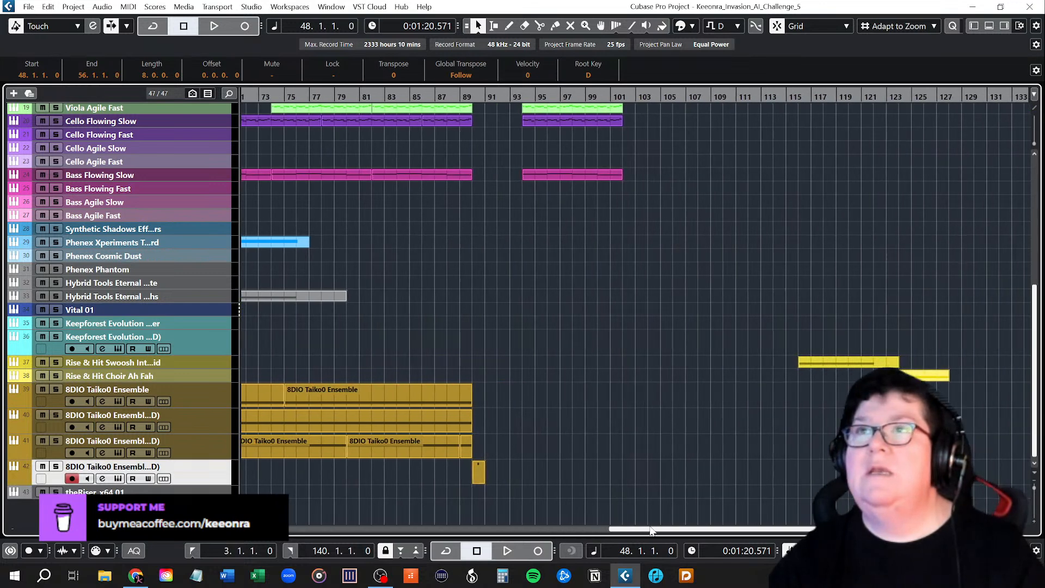
pyautogui.click(471, 96)
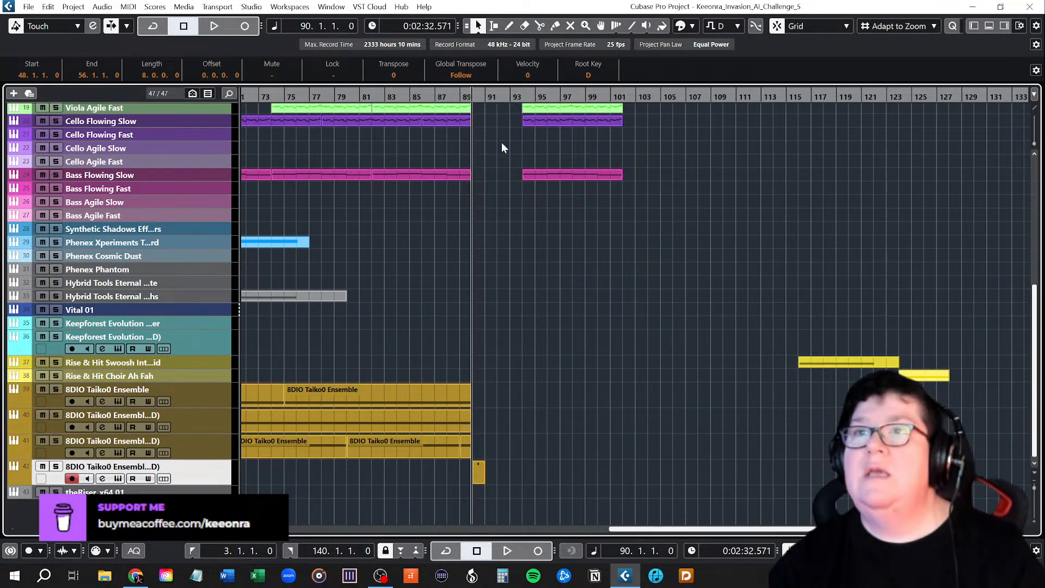
pyautogui.hotkey('ctrl', 'v')
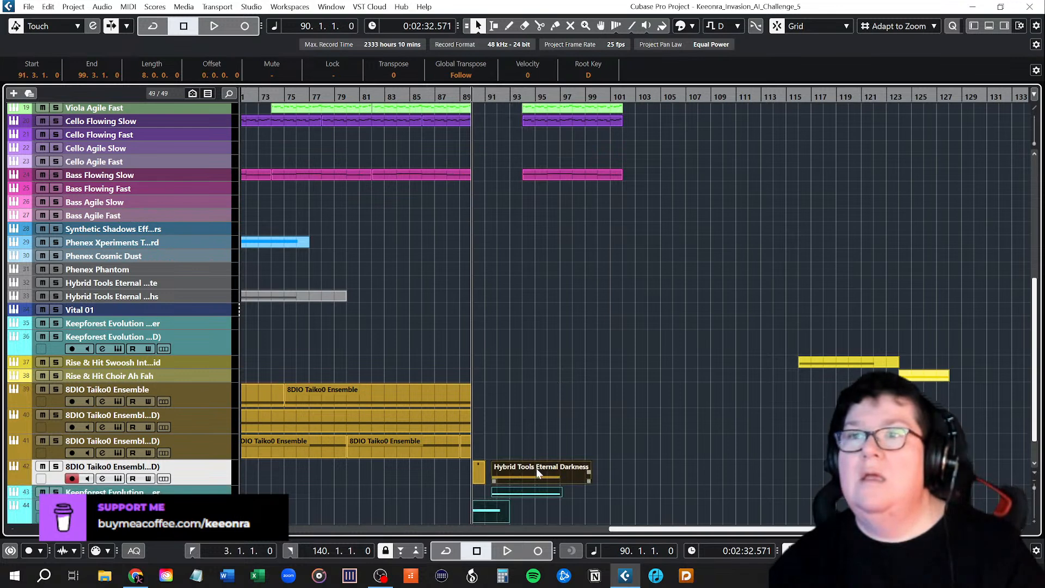
pyautogui.hotkey('ctrl', 'z')
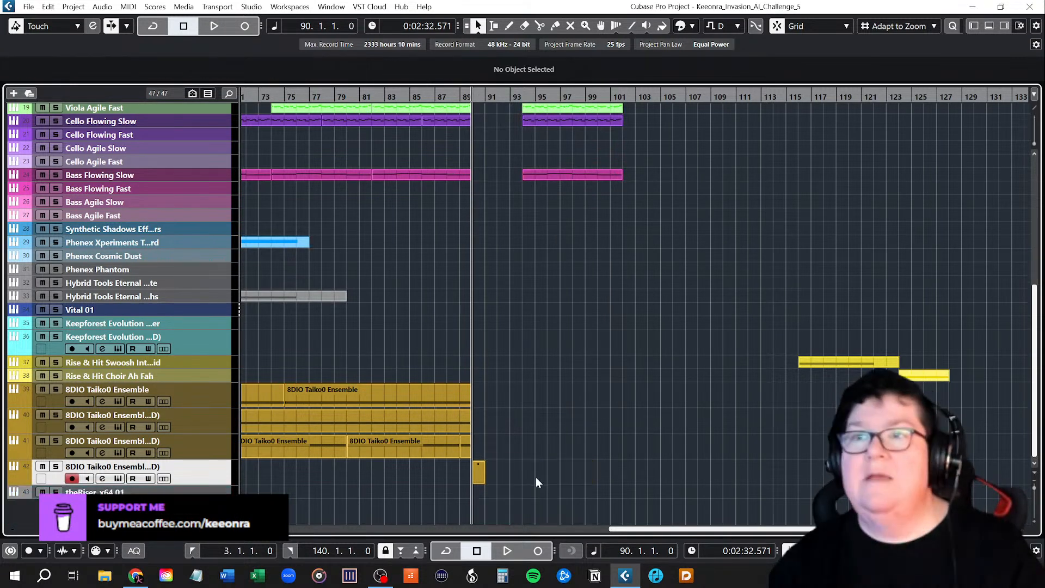
# Step: Copy the transition events on tracks 32, 35 and 36 onto the same tracks from bar 90, and play back the start of the copy
pyautogui.moveTo(652, 528); pyautogui.dragTo(453, 289)
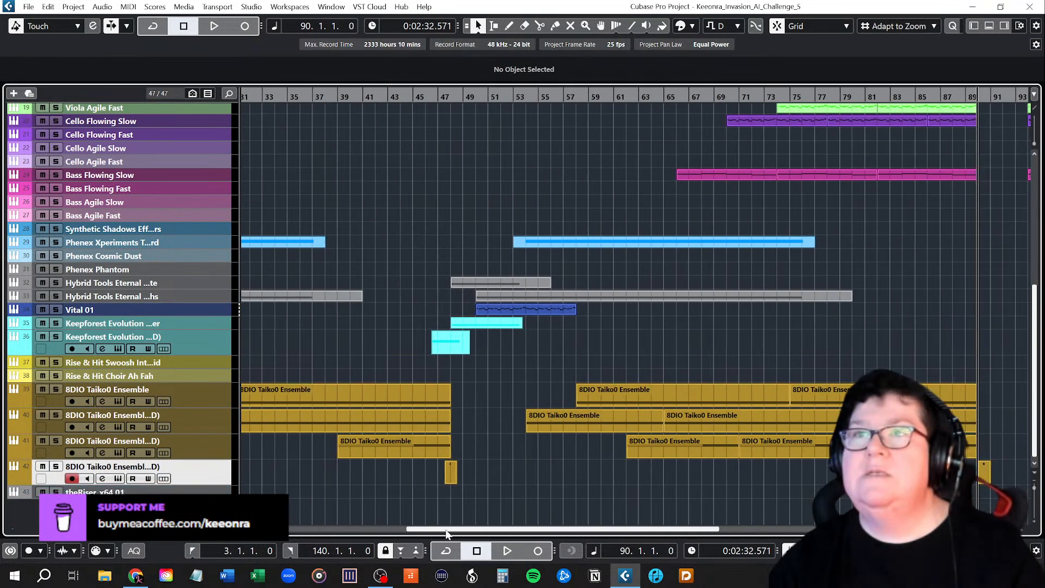
pyautogui.click(220, 283)
pyautogui.moveTo(584, 531); pyautogui.dragTo(655, 531)
pyautogui.click(276, 97)
pyautogui.click(303, 279)
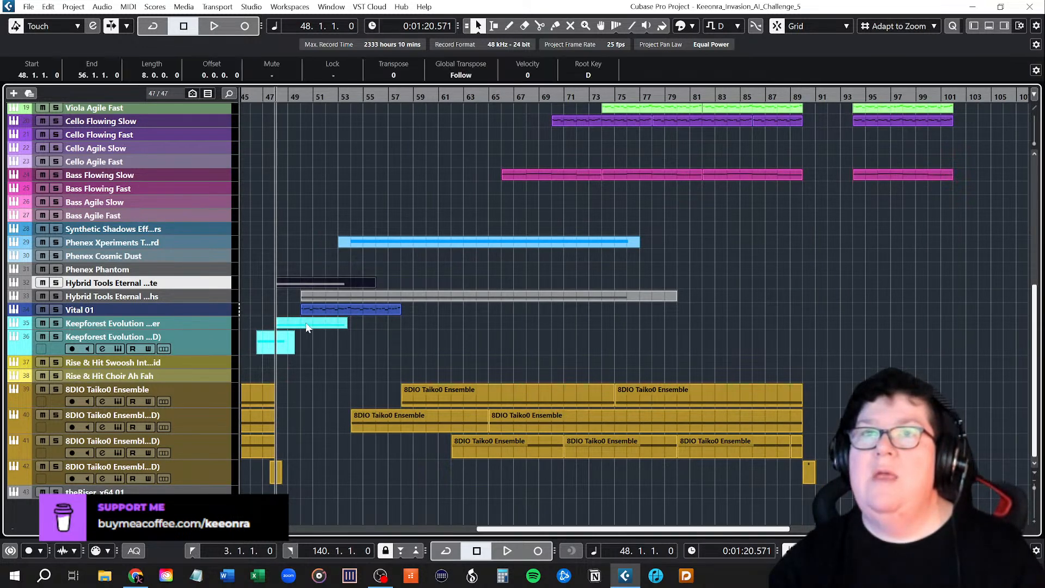
pyautogui.keyDown('shift'); pyautogui.click(308, 324); pyautogui.keyUp('shift')
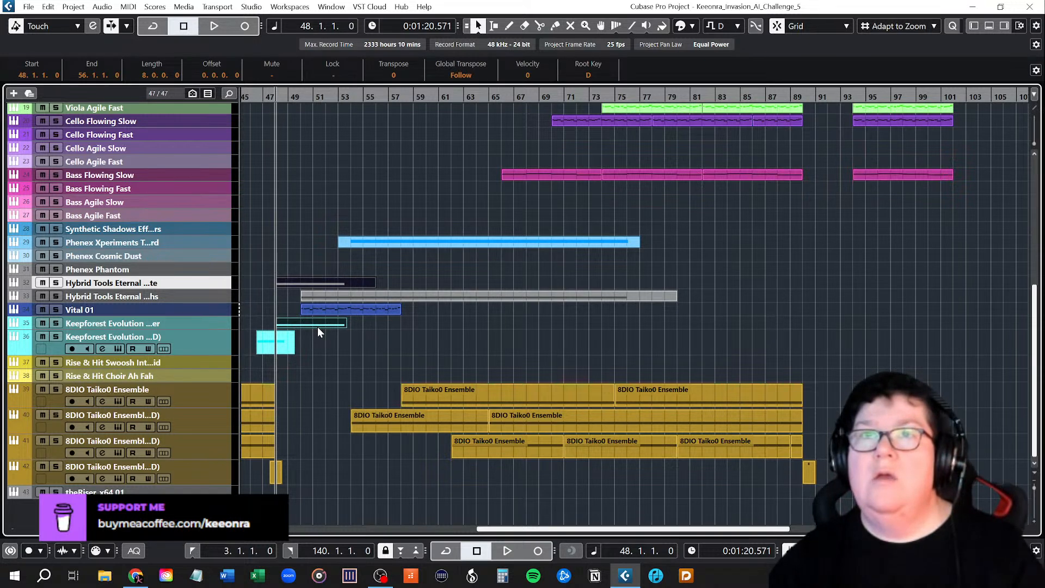
pyautogui.keyDown('ctrl'); pyautogui.click(220, 321); pyautogui.keyUp('ctrl')
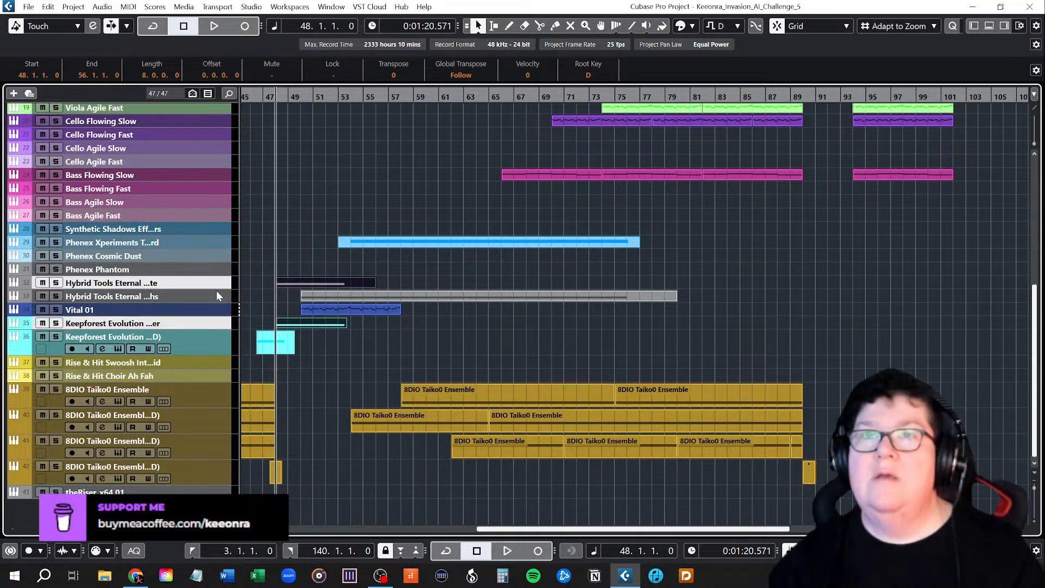
pyautogui.keyDown('ctrl'); pyautogui.click(217, 341); pyautogui.keyUp('ctrl')
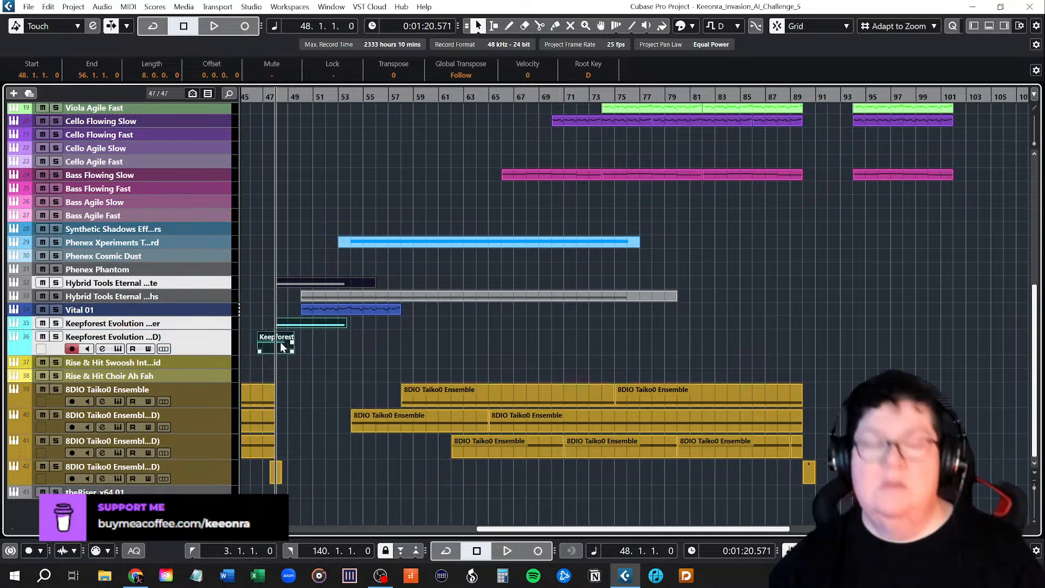
pyautogui.click(808, 174)
pyautogui.hotkey('ctrl', 'v')
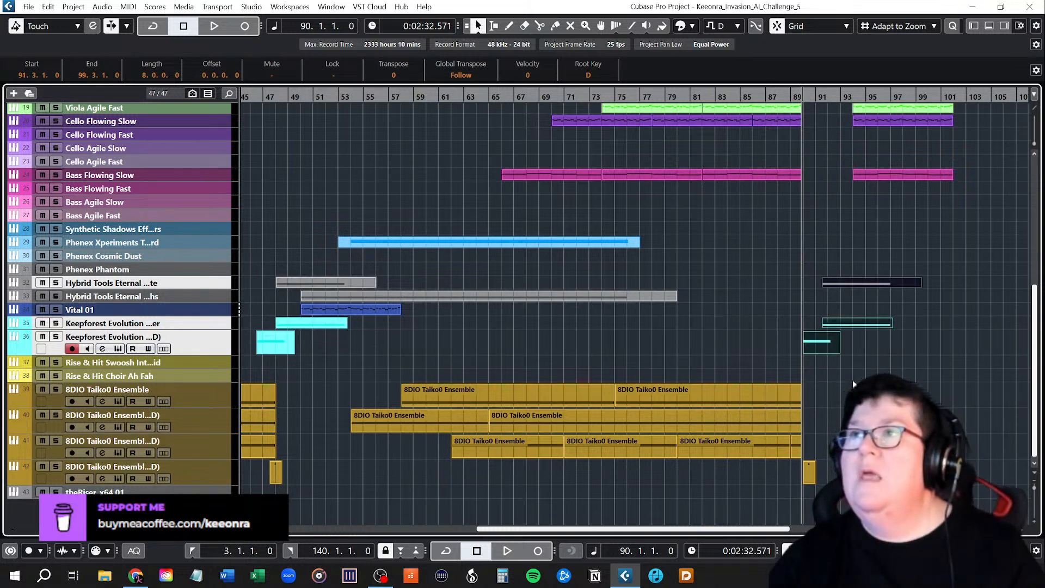
pyautogui.press('space')
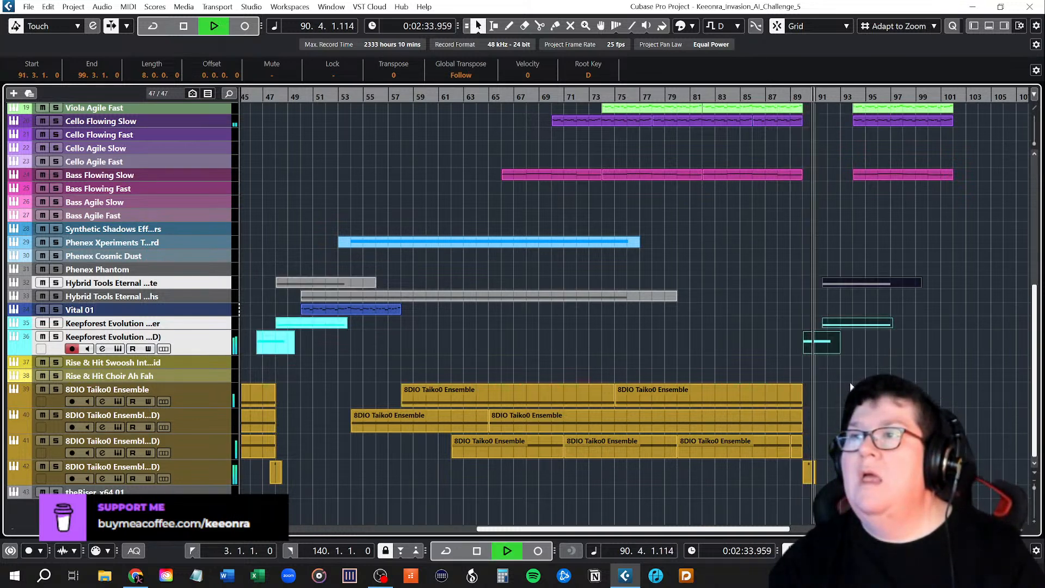
pyautogui.press('space')
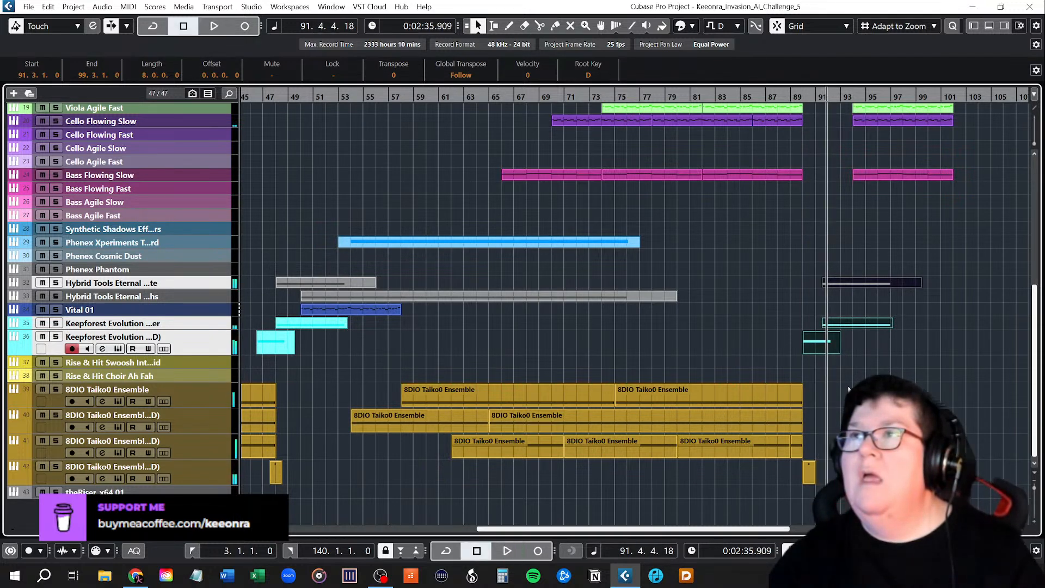
# Step: Select the violin, viola, cello and bass events starting at bar 94 and move them together to start at bar 102
pyautogui.moveTo(729, 531); pyautogui.dragTo(774, 531)
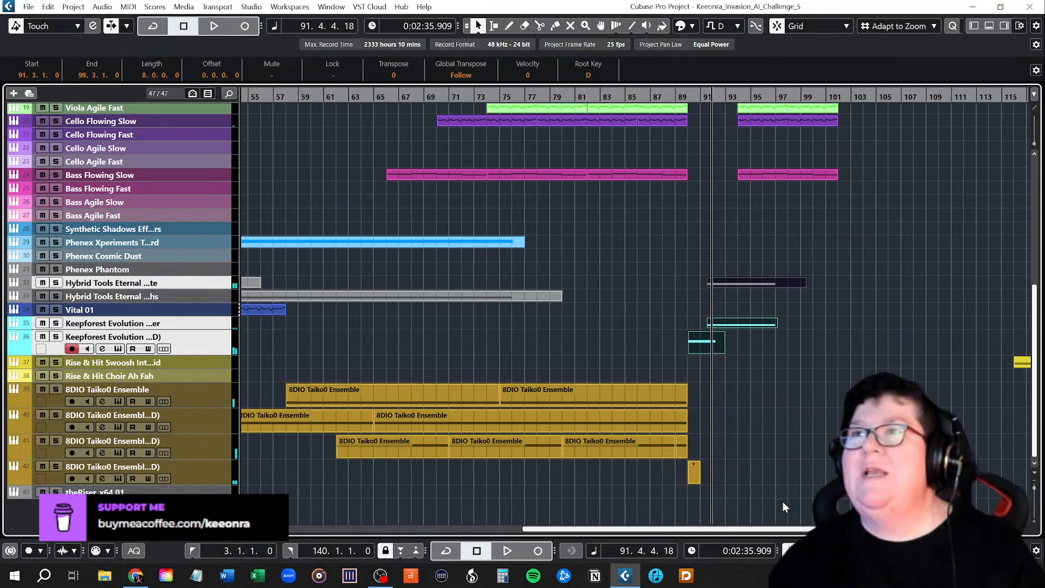
pyautogui.scroll(10, 599, 311)
pyautogui.scroll(-5, 599, 310)
pyautogui.scroll(5, 788, 253)
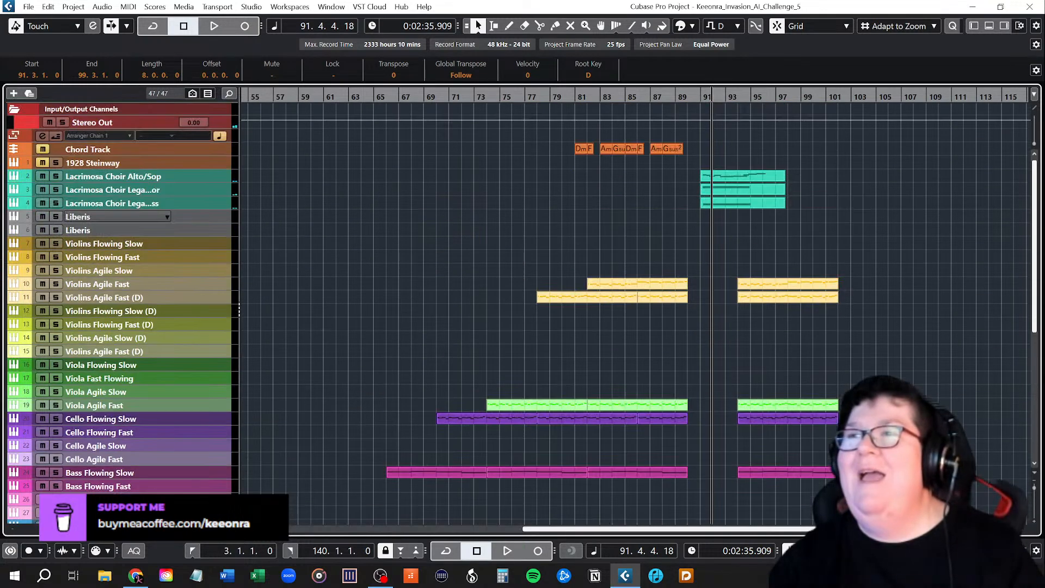
pyautogui.moveTo(775, 248); pyautogui.dragTo(849, 499)
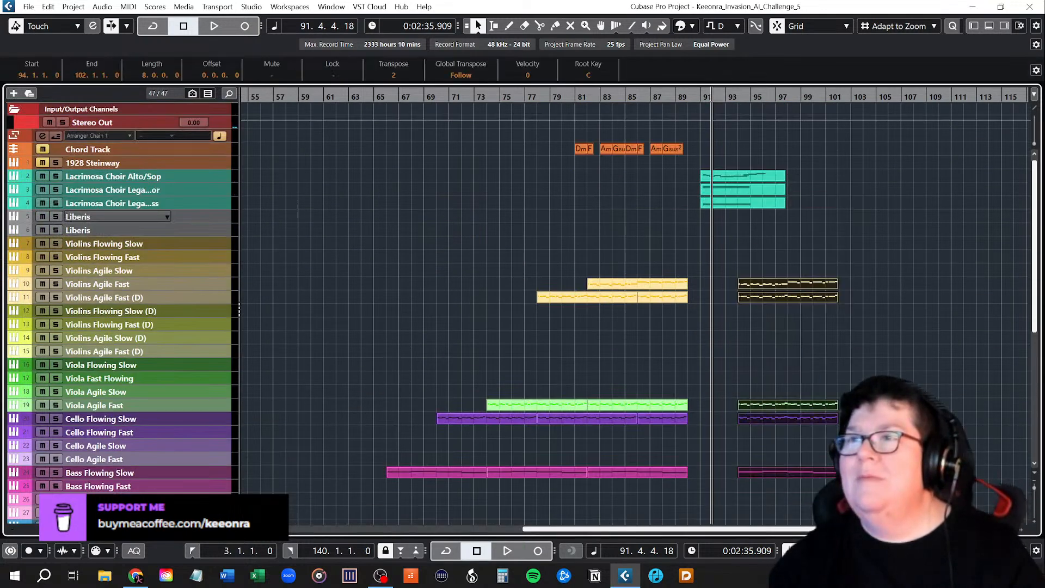
pyautogui.scroll(-5, 599, 311)
pyautogui.scroll(5, 777, 348)
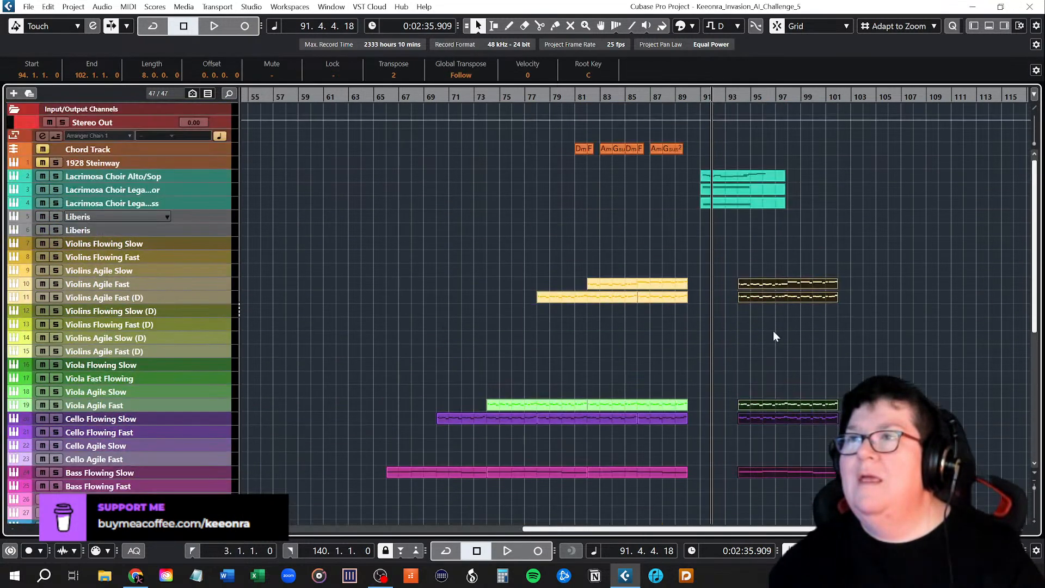
pyautogui.moveTo(763, 296); pyautogui.dragTo(863, 296)
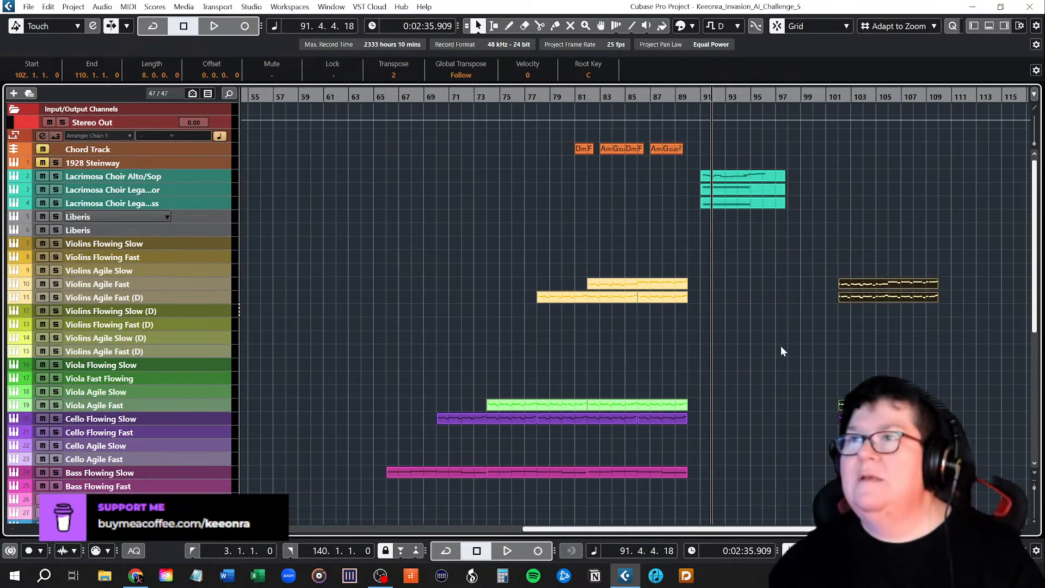
pyautogui.click(784, 399)
# Step: Move the copied transition events on tracks 32, 35 and 36 together so the Hybrid Tools and first Keepforest events start at bar 90
pyautogui.scroll(-6, 785, 394)
pyautogui.scroll(5, 785, 395)
pyautogui.scroll(-3, 785, 397)
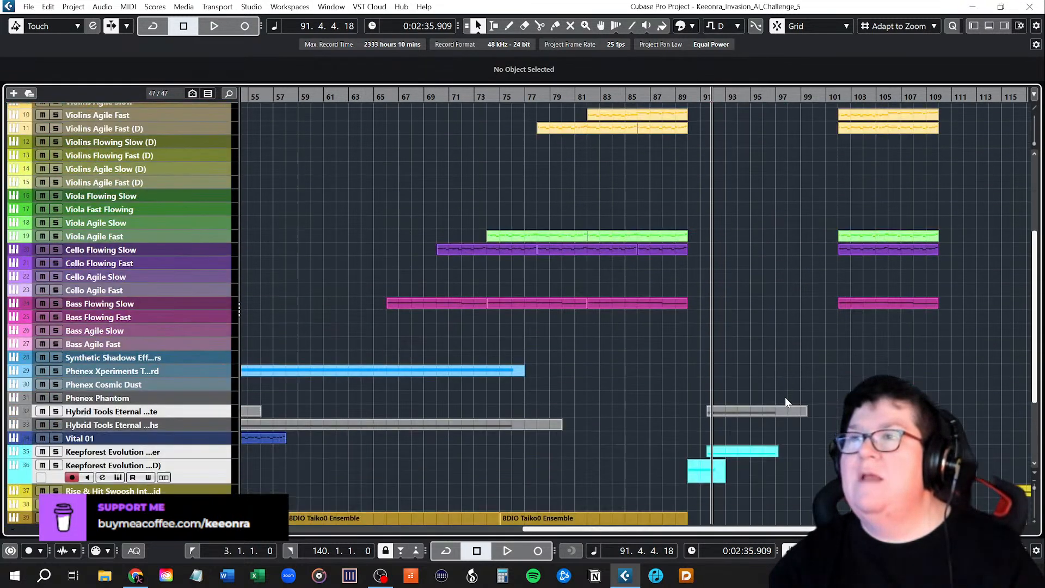
pyautogui.scroll(-4, 788, 407)
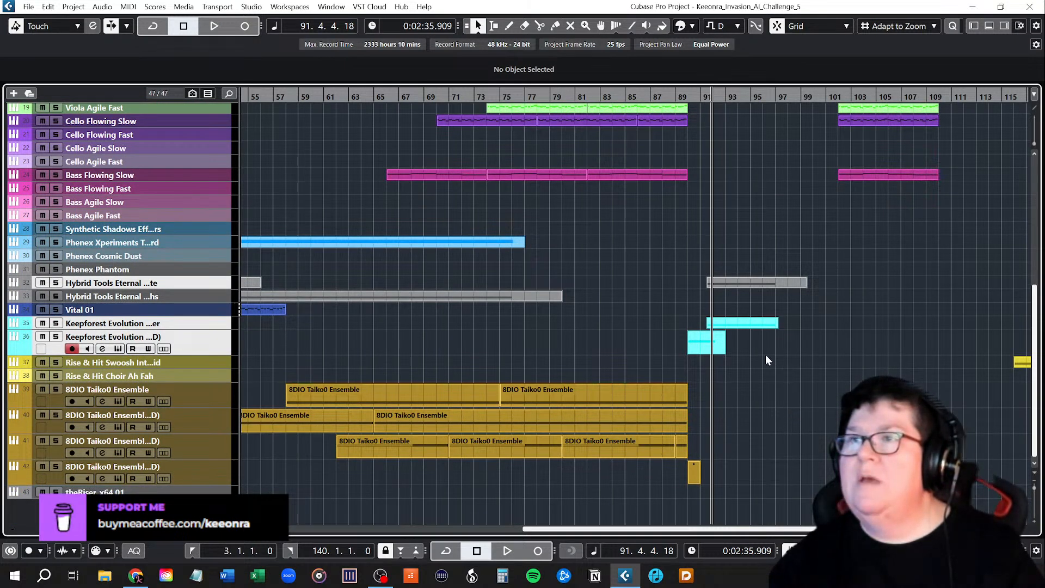
pyautogui.moveTo(692, 530); pyautogui.dragTo(776, 507)
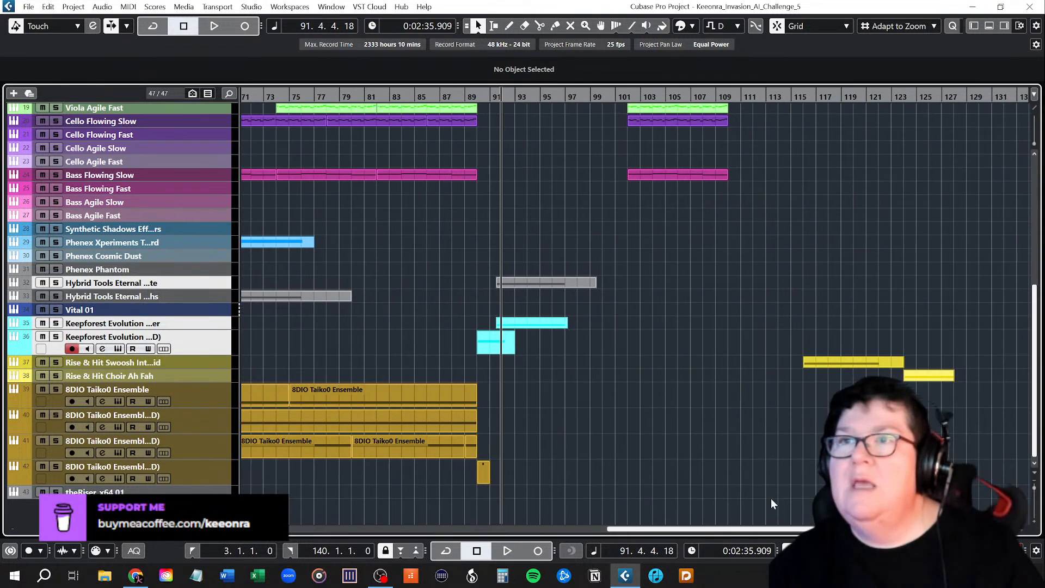
pyautogui.moveTo(477, 254); pyautogui.dragTo(556, 370)
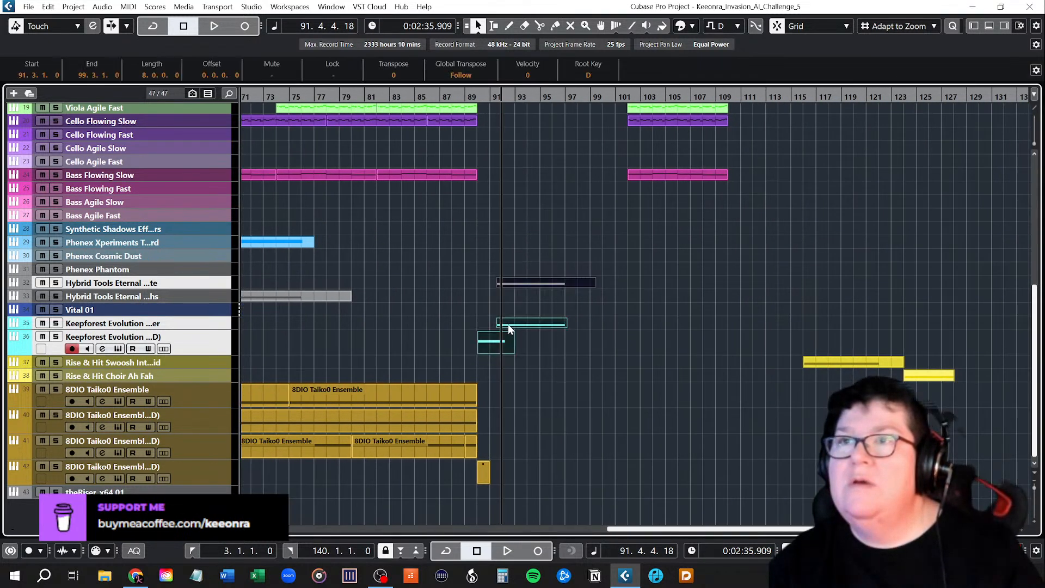
pyautogui.moveTo(508, 326); pyautogui.dragTo(490, 326)
pyautogui.click(599, 377)
# Step: Play back the second transition from bar 89 to check how the choir enters
pyautogui.scroll(10, 598, 377)
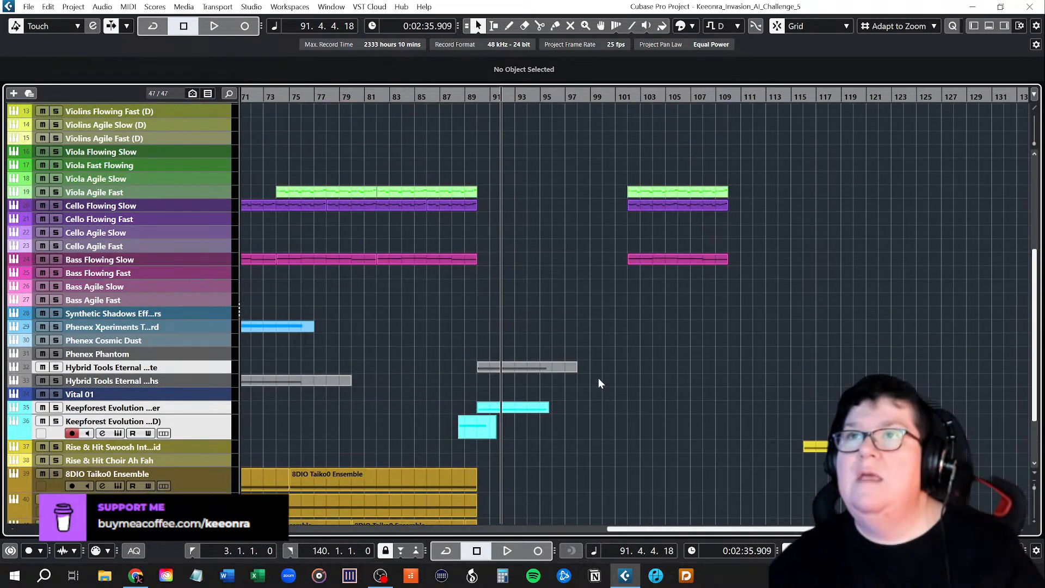
pyautogui.scroll(-2, 591, 392)
pyautogui.scroll(-5, 582, 403)
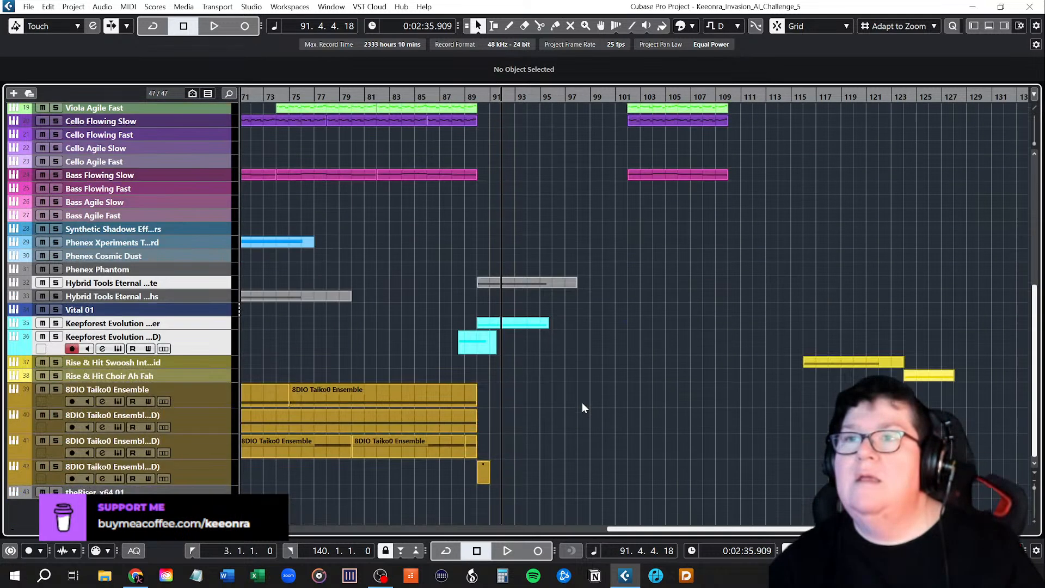
pyautogui.scroll(6, 582, 403)
pyautogui.scroll(-2, 582, 403)
pyautogui.scroll(2, 582, 410)
pyautogui.scroll(1, 506, 217)
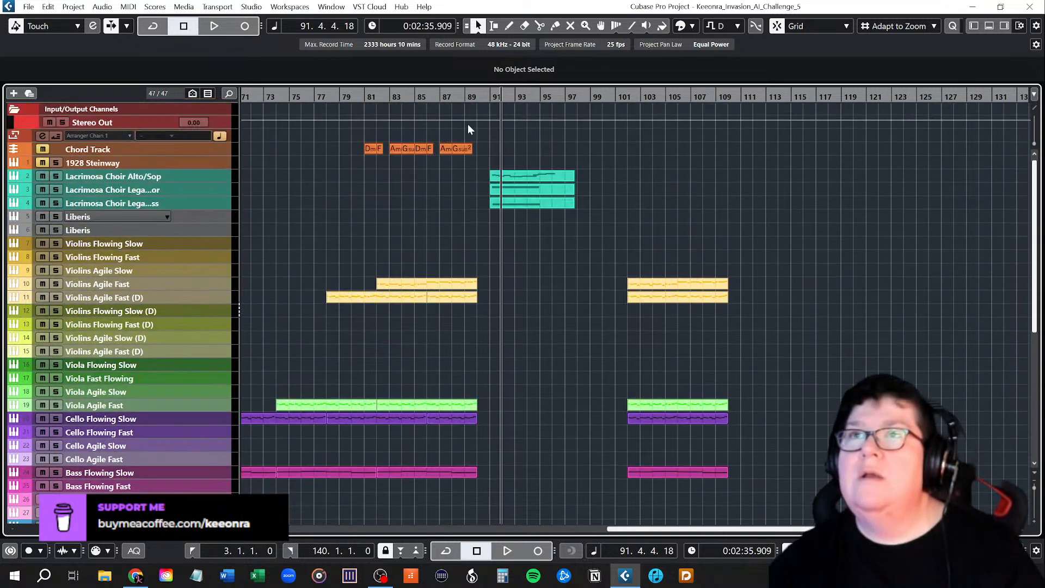
pyautogui.click(466, 95)
pyautogui.press('space')
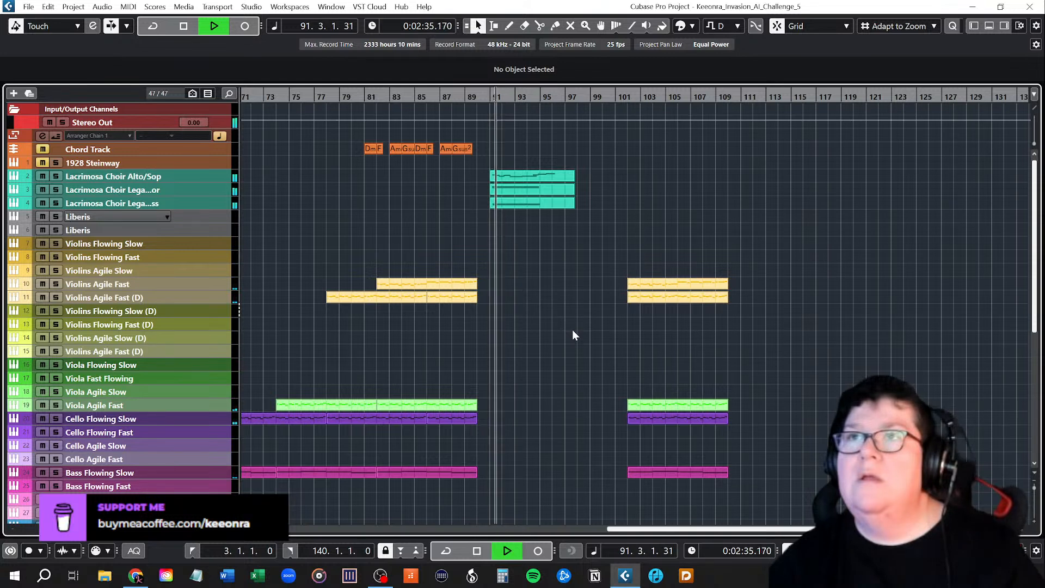
pyautogui.press('space')
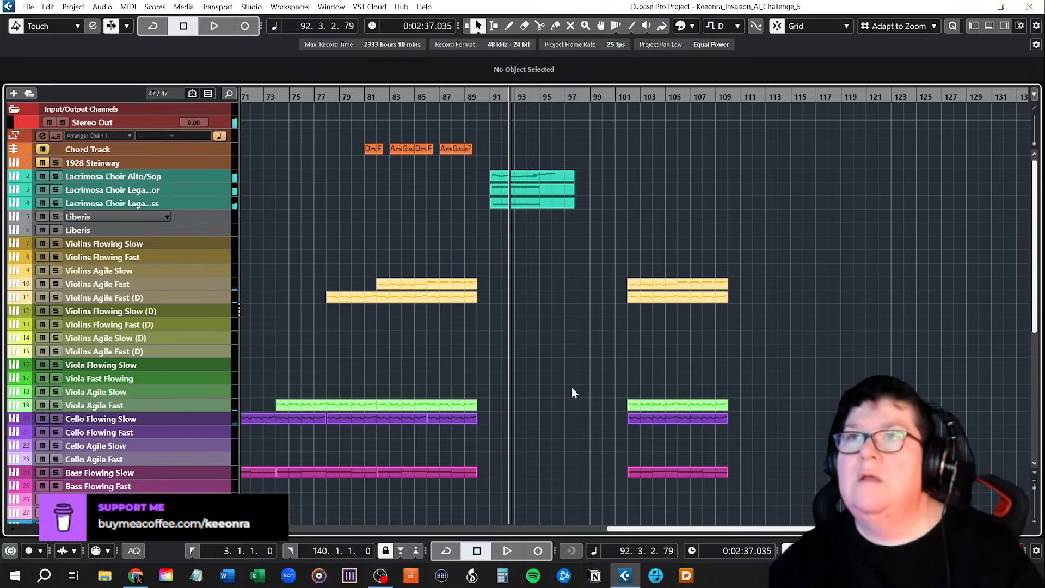
# Step: Move the three Lacrimosa Choir events together to start at bar 92, and play back the transition from bar 89
pyautogui.moveTo(497, 150); pyautogui.dragTo(514, 201)
pyautogui.click(537, 262)
pyautogui.click(462, 99)
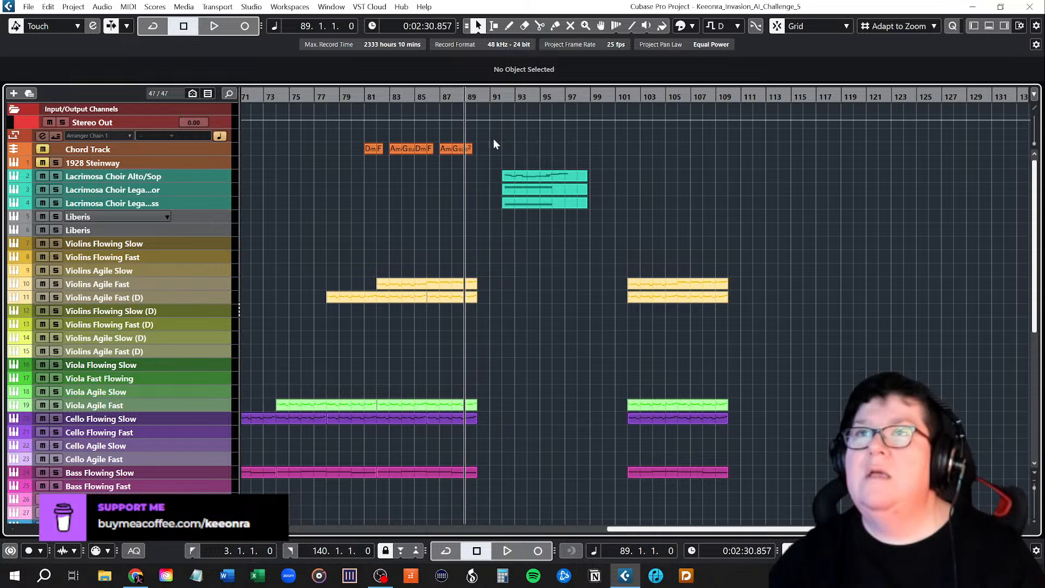
pyautogui.press('space')
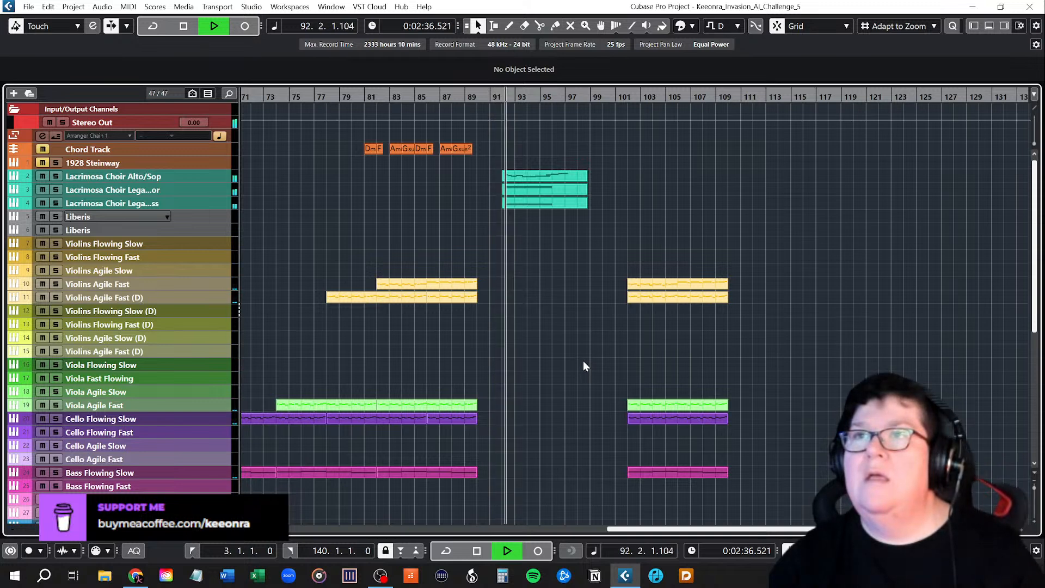
pyautogui.press('space')
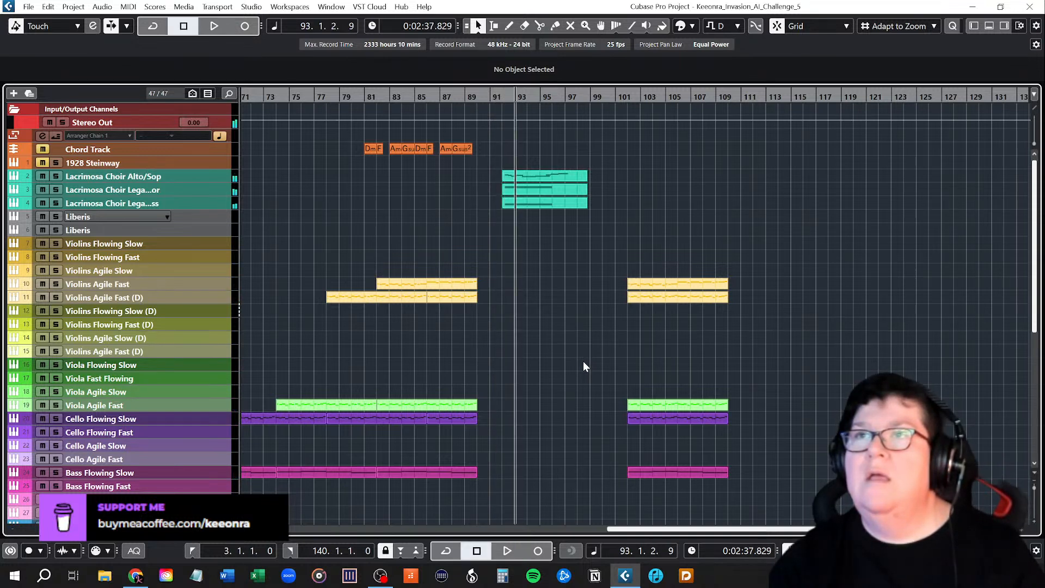
# Step: Shift the three Lacrimosa Choir events together one beat later, to start on beat 2 of bar 92
pyautogui.scroll(5, 572, 331)
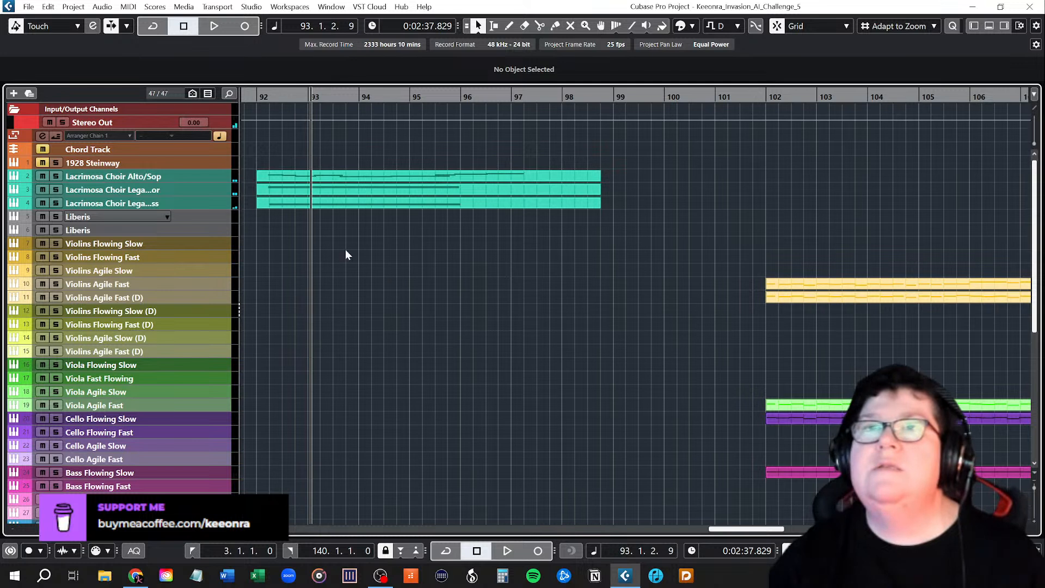
pyautogui.click(270, 205)
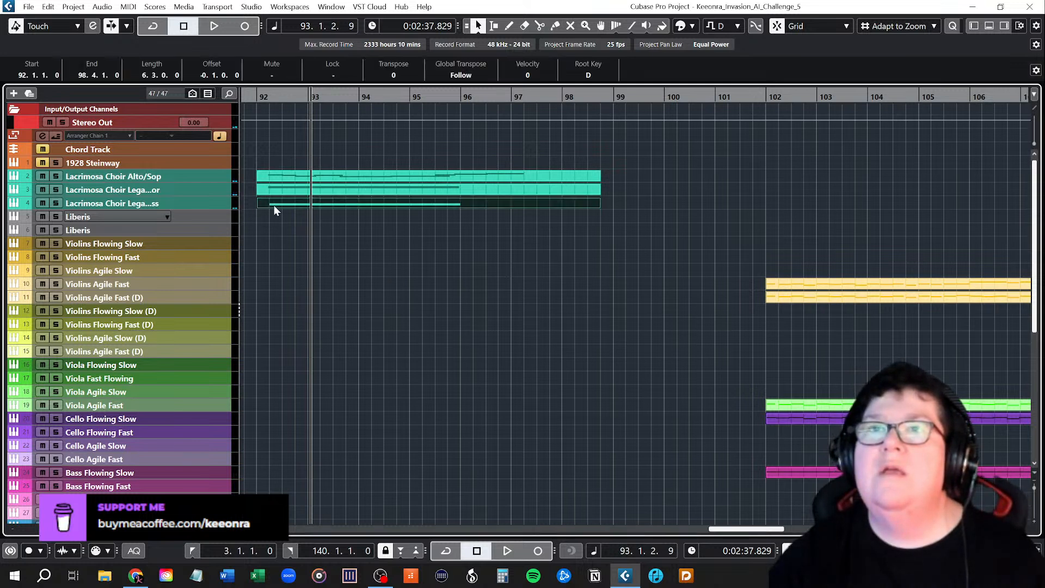
pyautogui.click(300, 264)
pyautogui.moveTo(253, 153); pyautogui.dragTo(276, 201)
pyautogui.click(490, 450)
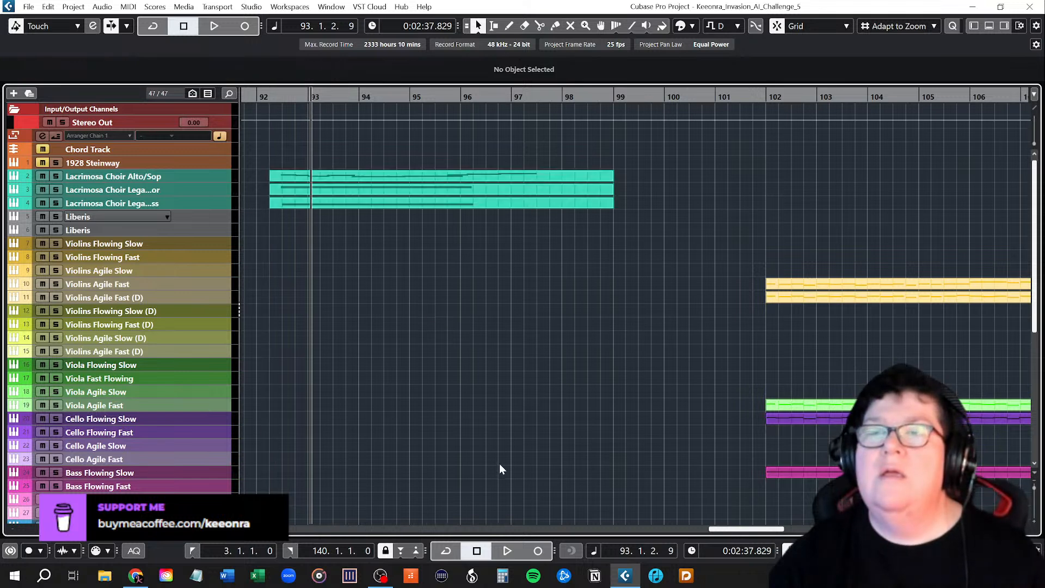
# Step: Set the right locator to bar 113 and mute the Rise & Hit events on tracks 37 and 38 beyond it
pyautogui.keyDown('ctrl'); pyautogui.scroll(-6, 488, 440); pyautogui.keyUp('ctrl')
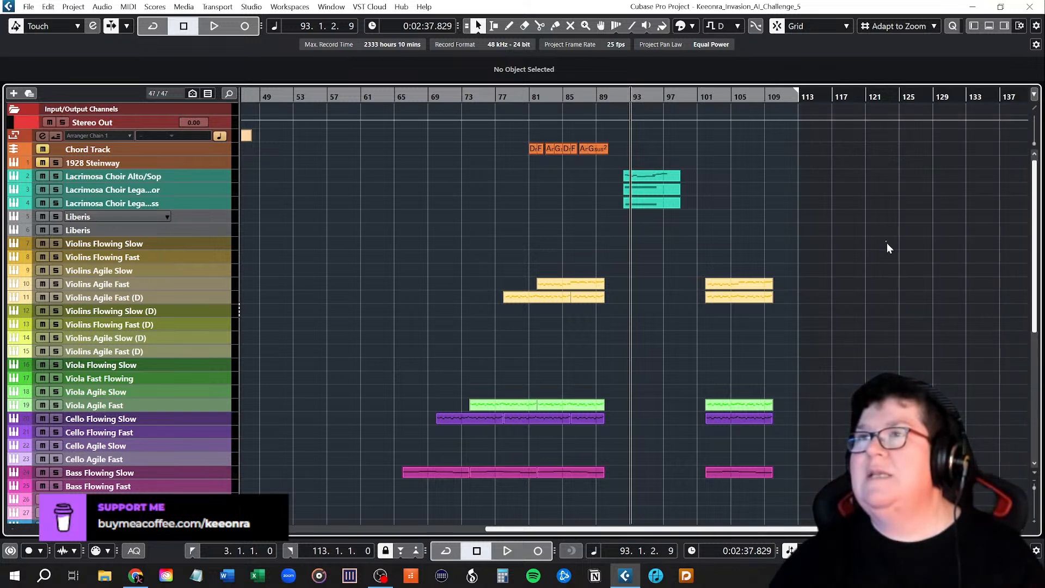
pyautogui.scroll(-5, 902, 292)
pyautogui.scroll(4, 903, 292)
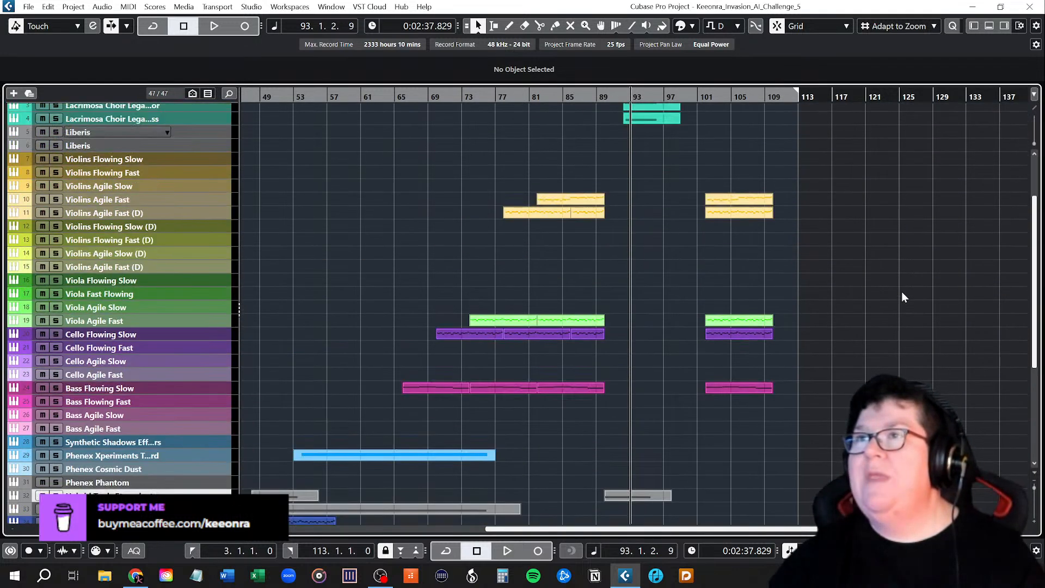
pyautogui.scroll(3, 836, 309)
pyautogui.scroll(-5, 836, 308)
pyautogui.press('7')
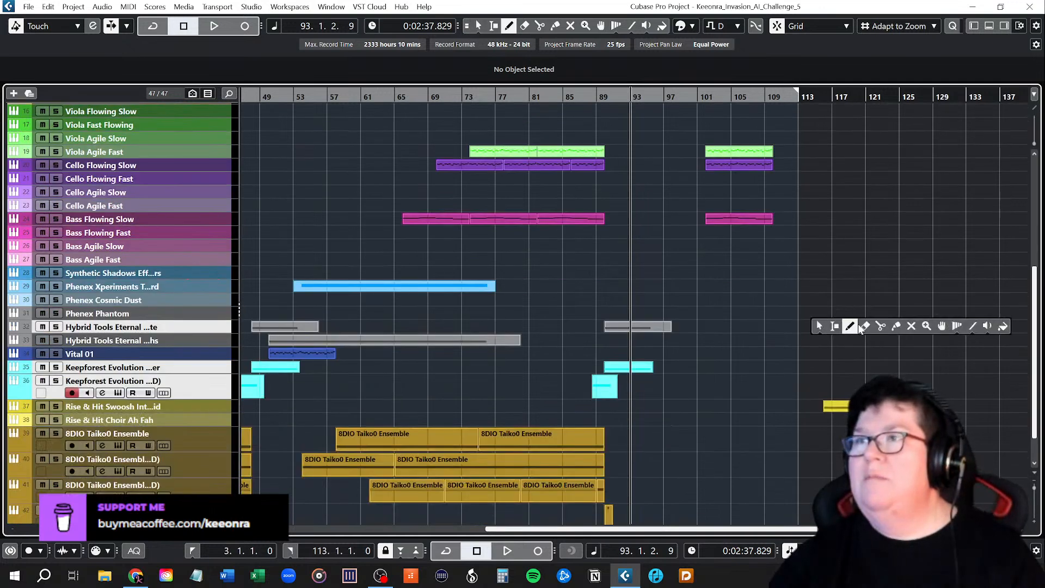
pyautogui.click(831, 406)
# Step: Mute the violin, viola, cello and bass events between bars 102 and 110
pyautogui.scroll(5, 863, 334)
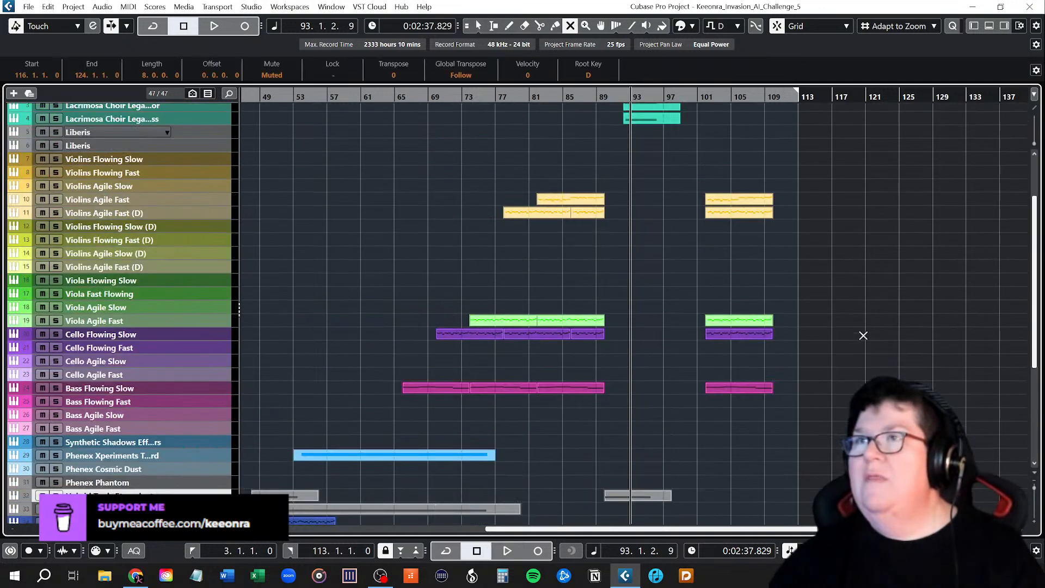
pyautogui.scroll(-1, 799, 315)
pyautogui.moveTo(750, 291); pyautogui.dragTo(810, 420)
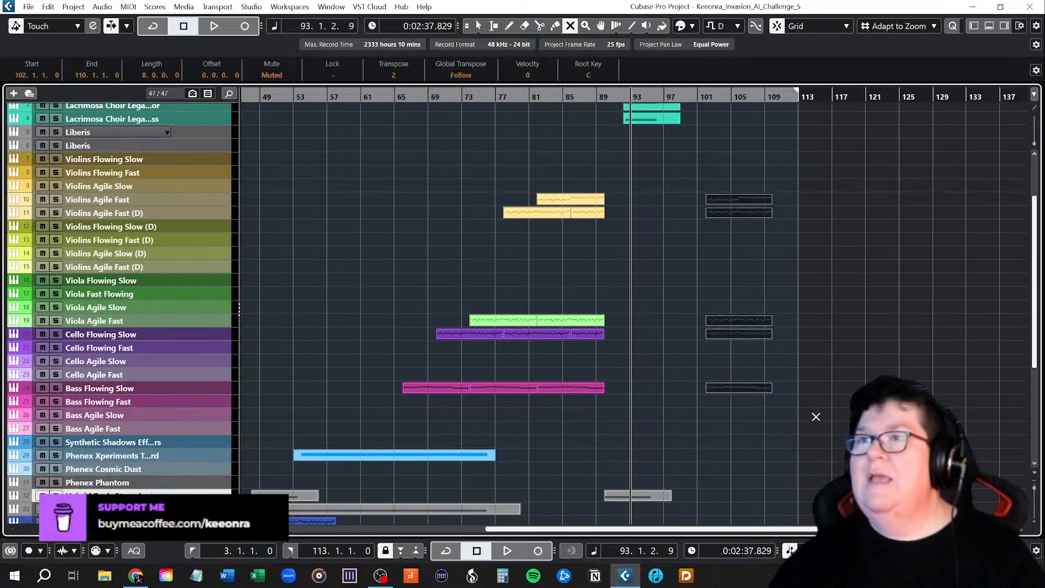
pyautogui.scroll(3, 810, 420)
pyautogui.scroll(-8, 809, 420)
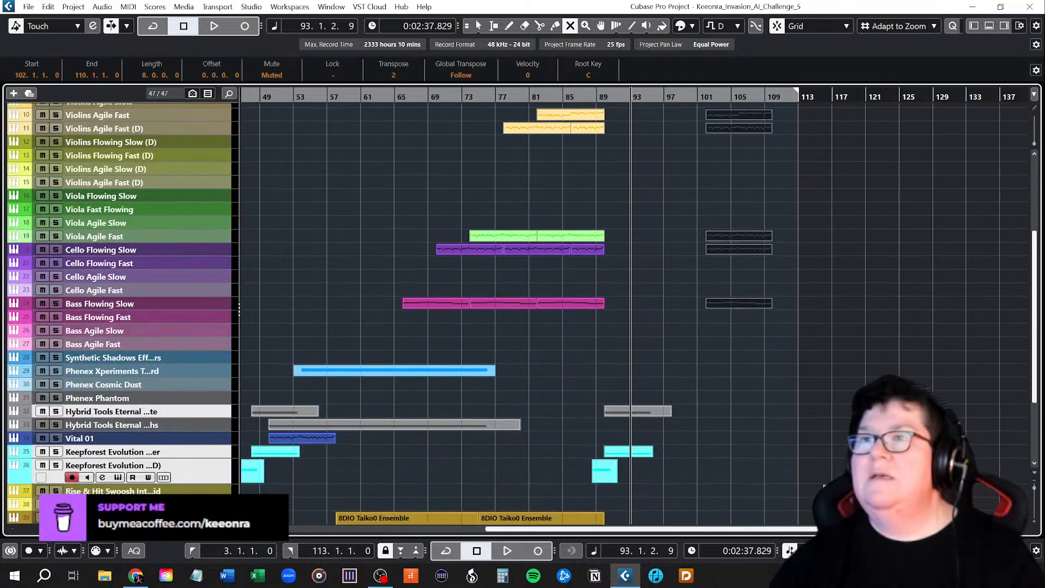
pyautogui.scroll(-3, 855, 387)
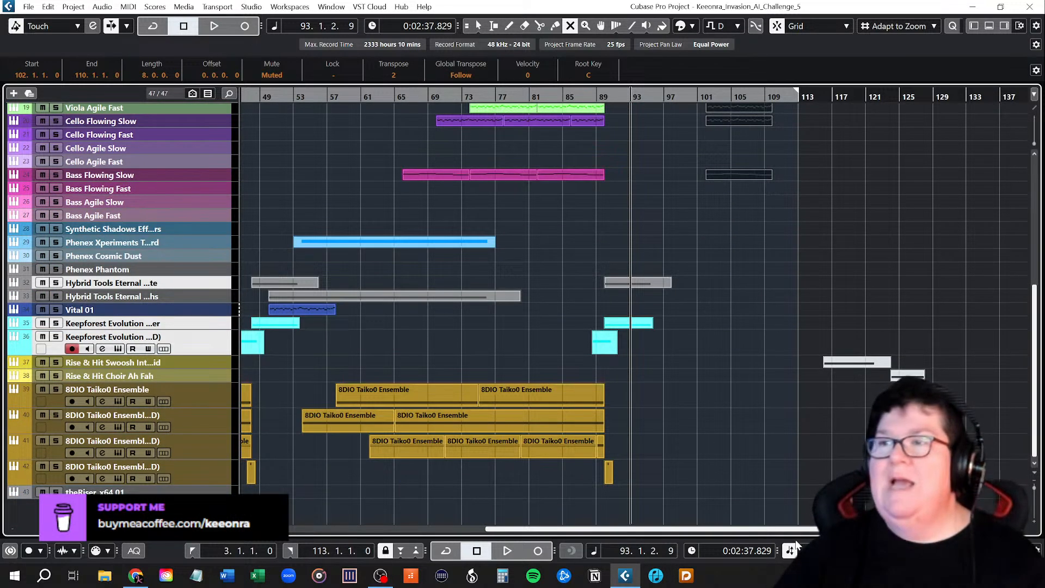
# Step: Place the project cursor at bar 97, select the Rise & Hit Swoosh track, and look over the arrangement from the beginning
pyautogui.hscroll(-1, 730, 170)
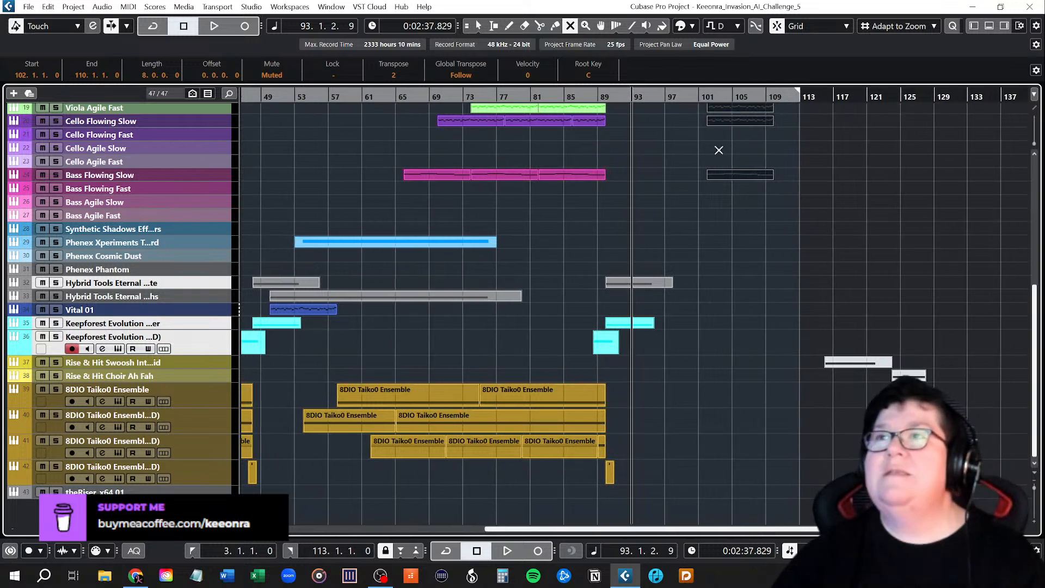
pyautogui.click(668, 97)
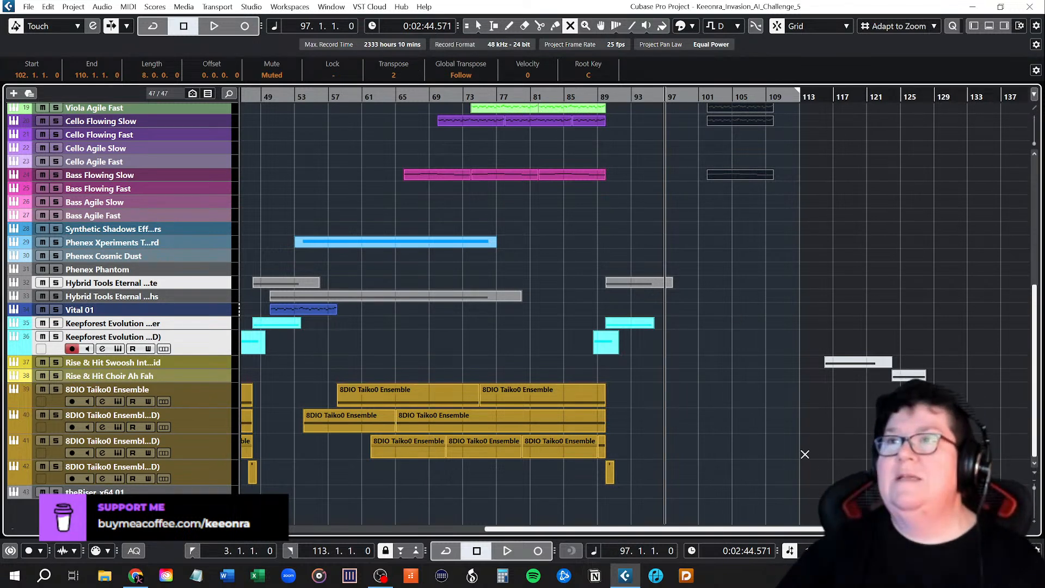
pyautogui.moveTo(784, 532); pyautogui.dragTo(459, 502)
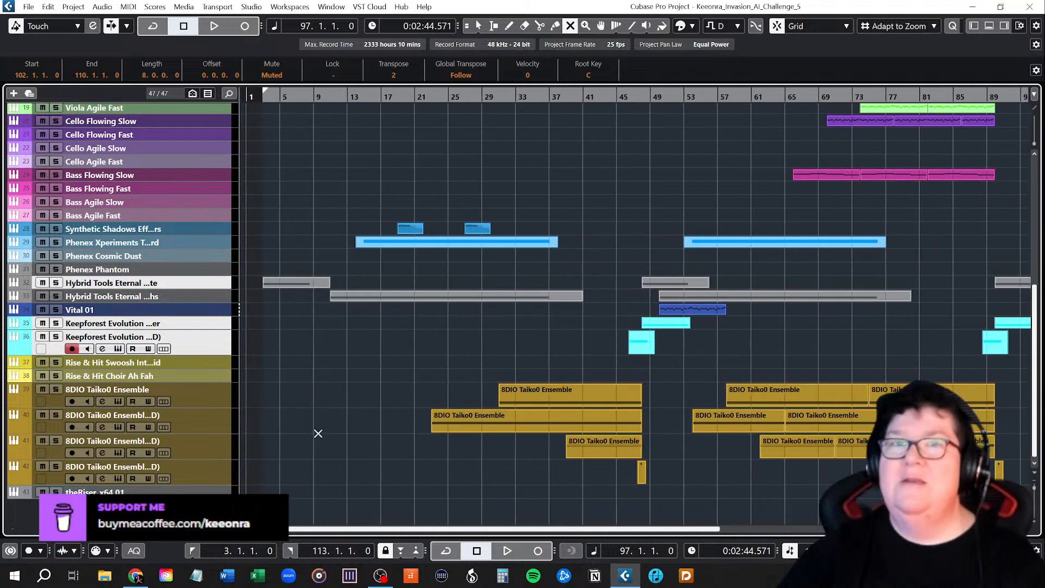
pyautogui.click(205, 361)
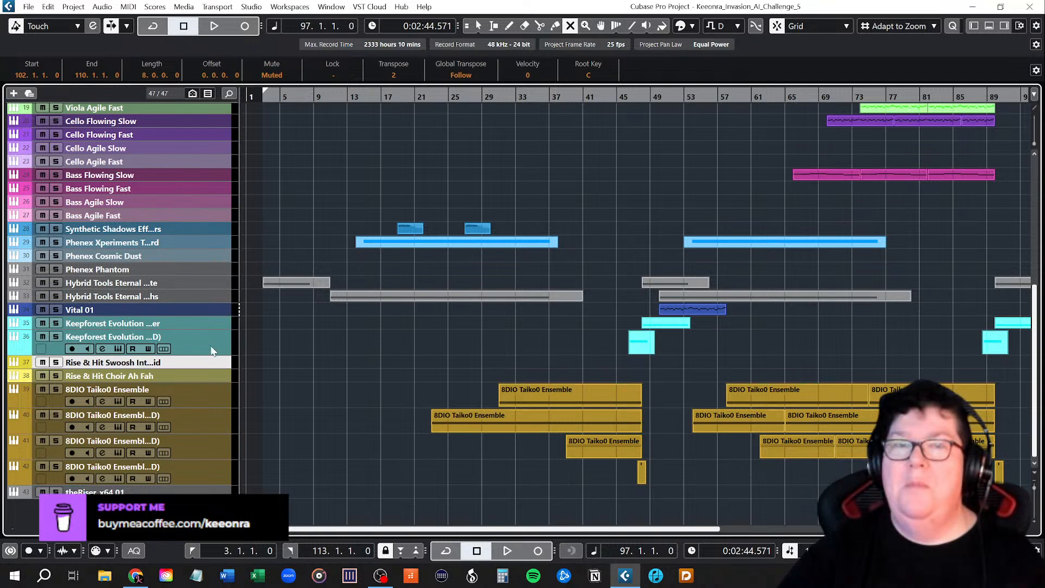
pyautogui.scroll(10, 252, 363)
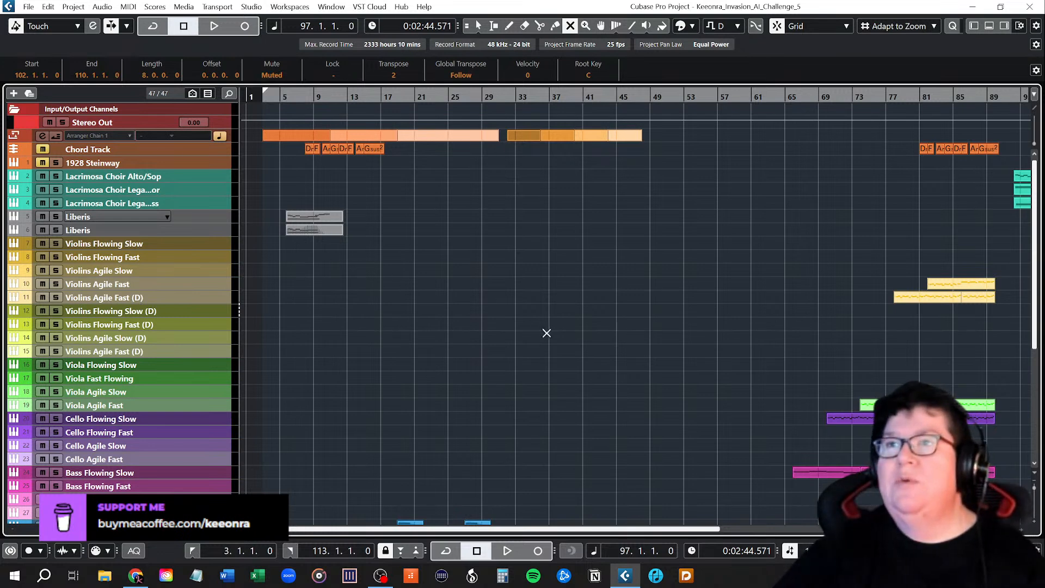
pyautogui.scroll(-8, 547, 334)
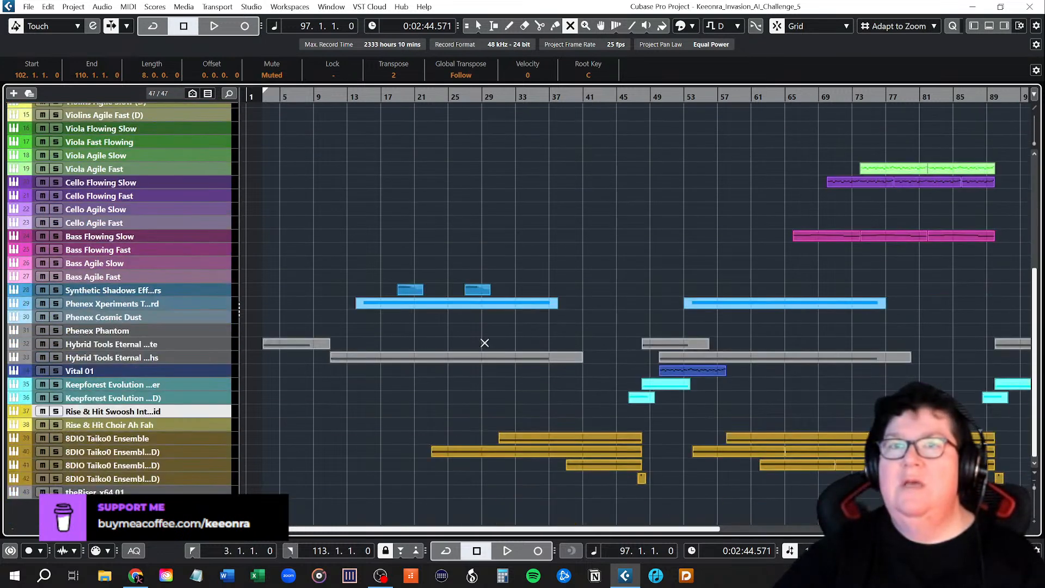
# Step: Switch from the Mute tool back to the Object Selection tool and return to the choir transition after bar 90
pyautogui.rightClick(394, 214)
pyautogui.click(409, 240)
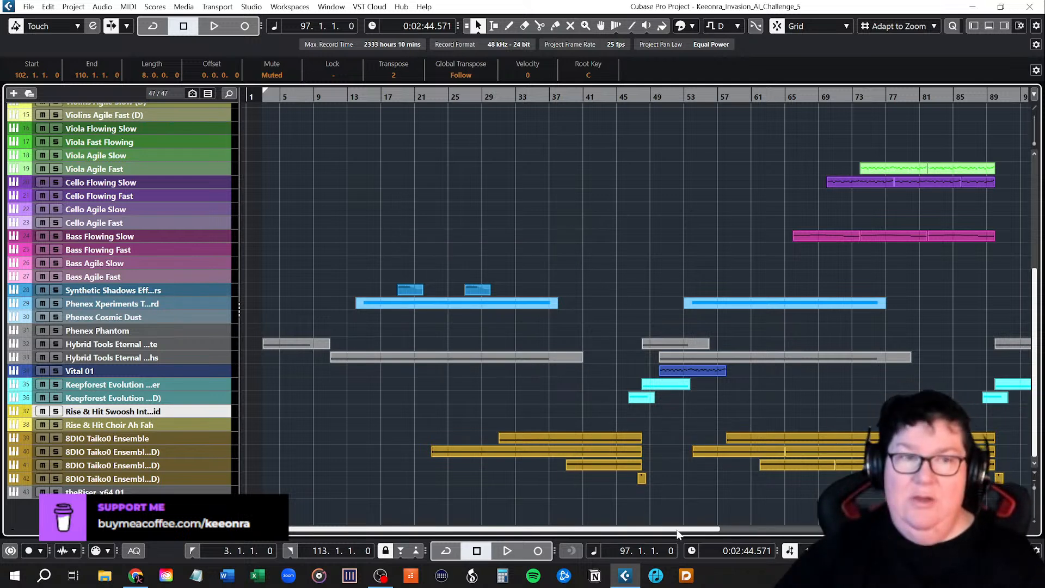
pyautogui.moveTo(678, 534); pyautogui.dragTo(880, 496)
pyautogui.scroll(5, 716, 409)
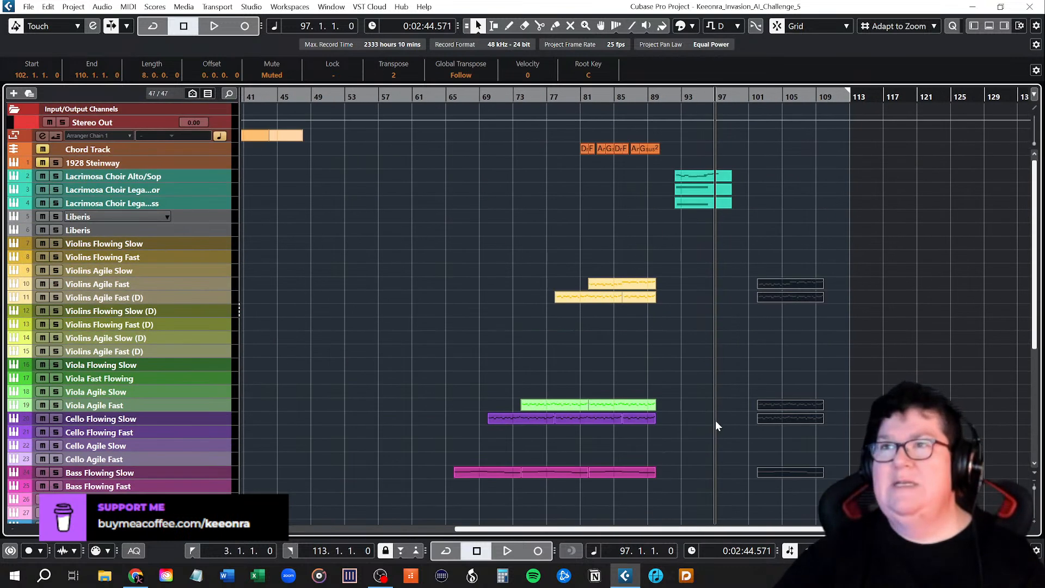
# Step: Look over the arrangement from bar 1, checking the tracks from the choirs and strings down to the effects and taikos
pyautogui.scroll(-5, 714, 419)
pyautogui.moveTo(704, 528); pyautogui.dragTo(430, 531)
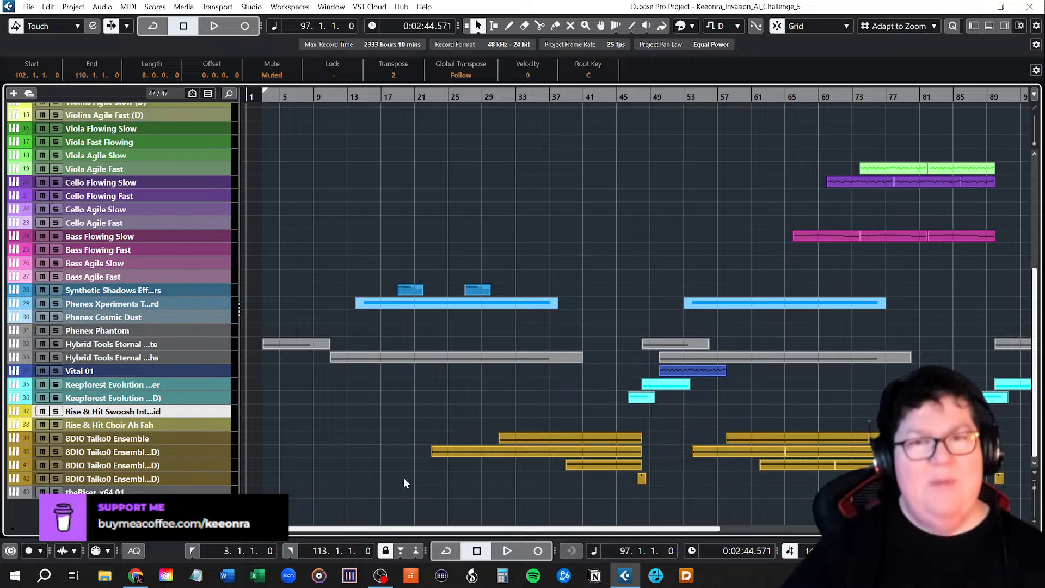
pyautogui.scroll(5, 404, 480)
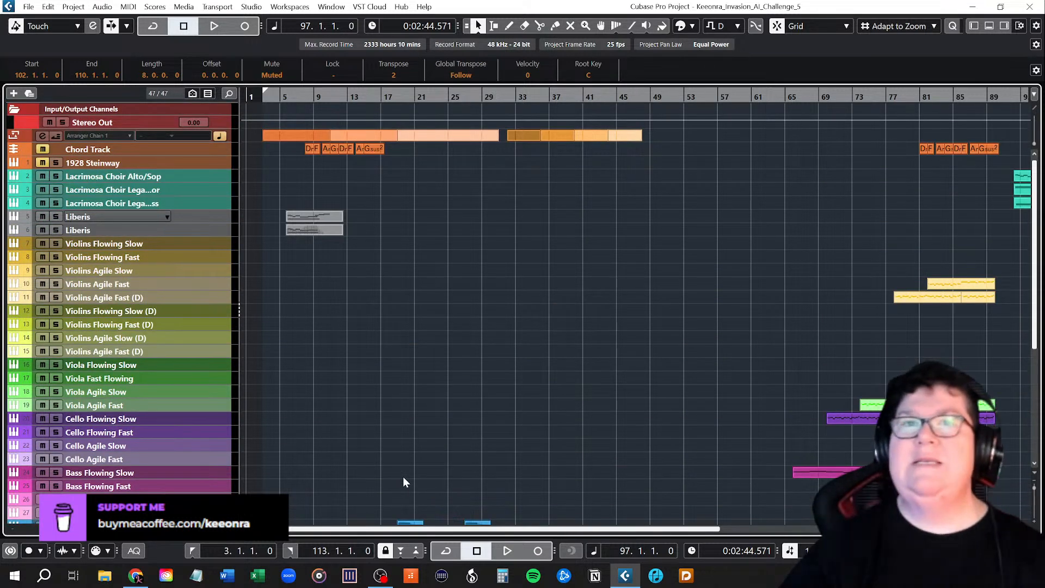
pyautogui.scroll(-5, 404, 483)
pyautogui.scroll(5, 402, 482)
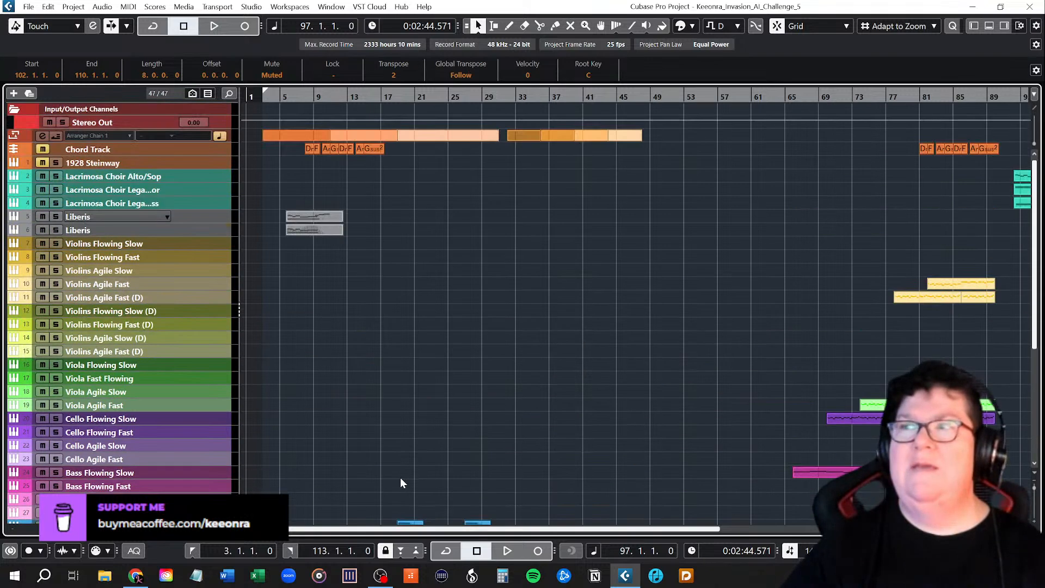
pyautogui.scroll(-5, 400, 478)
pyautogui.scroll(5, 398, 479)
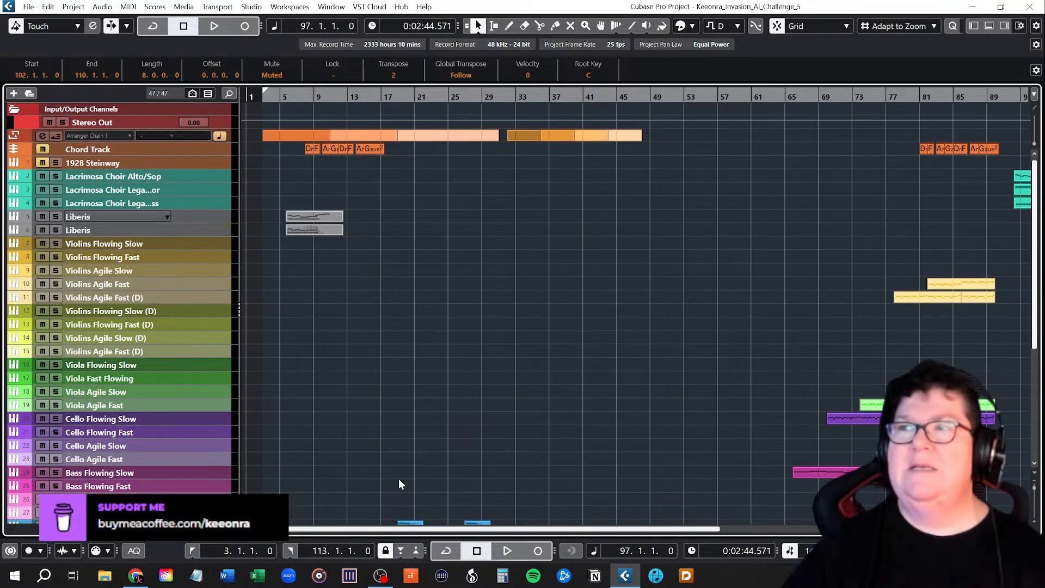
pyautogui.scroll(-5, 398, 484)
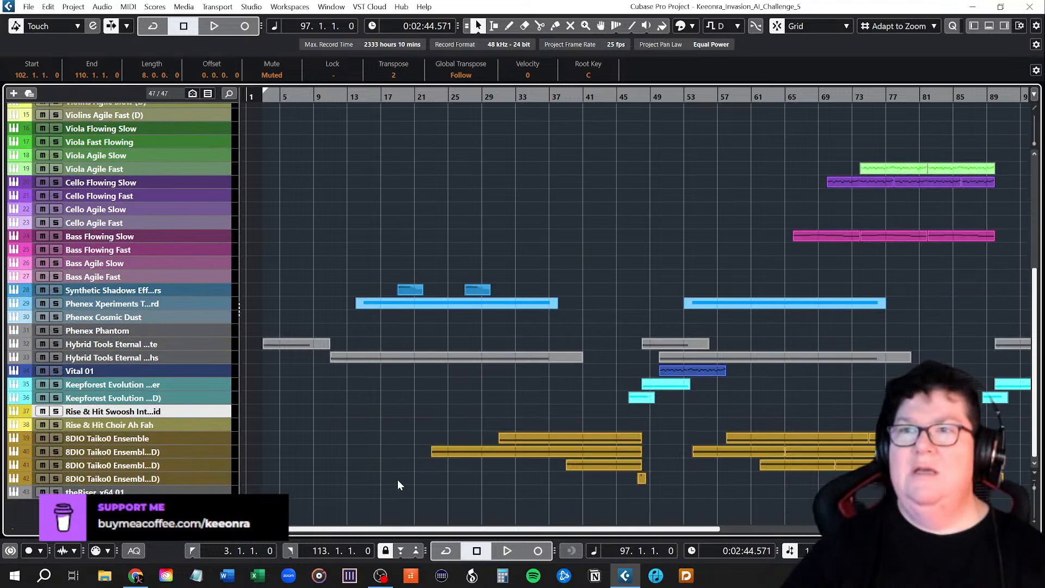
pyautogui.scroll(5, 399, 484)
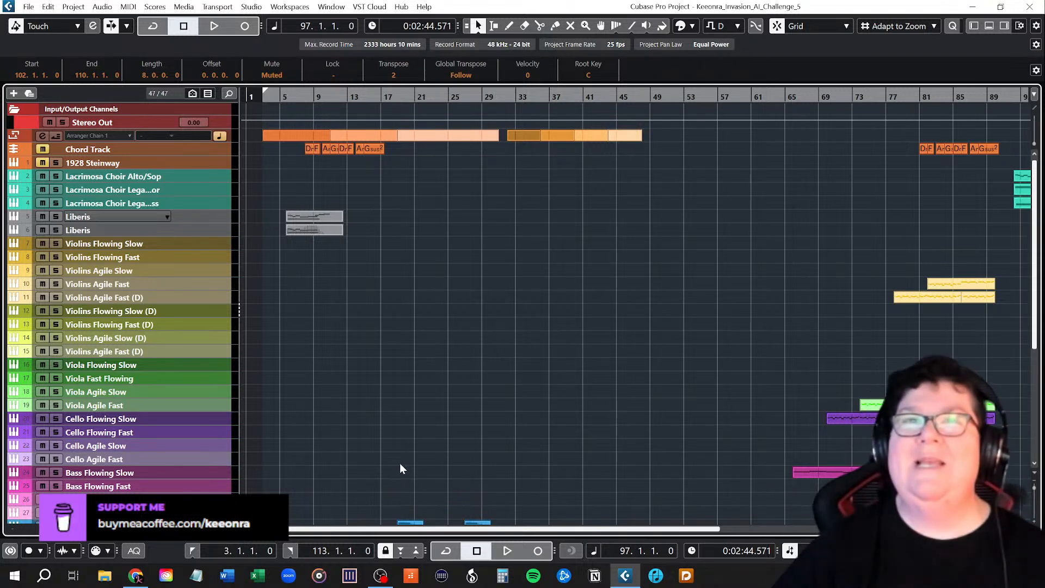
pyautogui.scroll(-3, 397, 468)
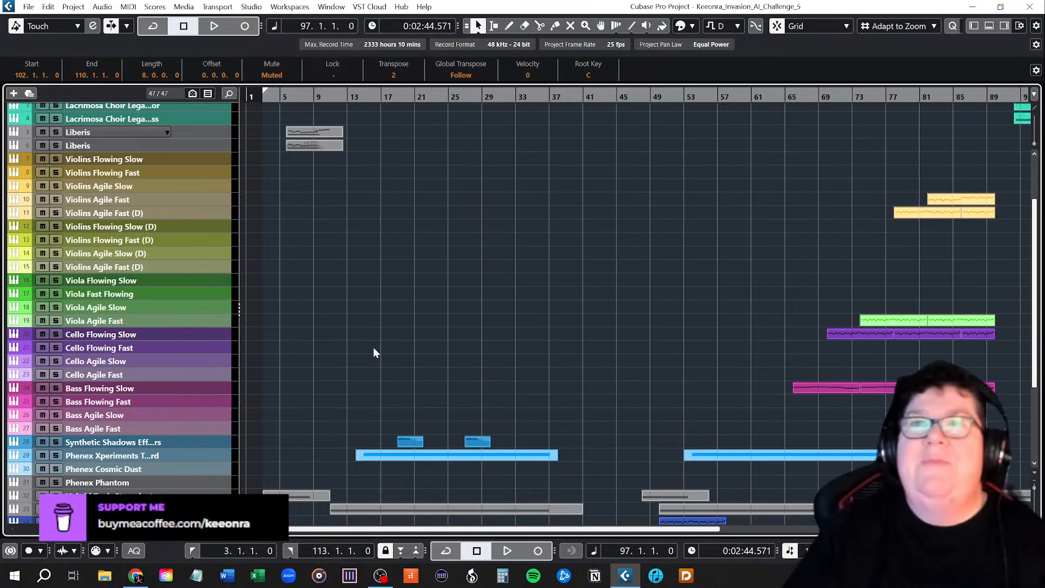
pyautogui.scroll(3, 377, 348)
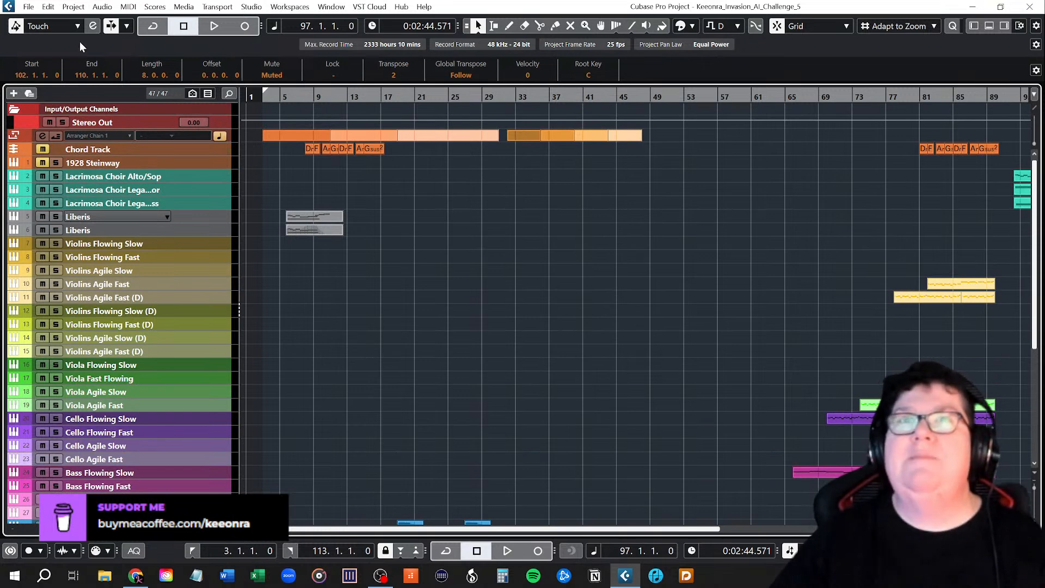
# Step: Save the project and return the project cursor to the left locator at bar 3
pyautogui.click(29, 7)
pyautogui.click(57, 94)
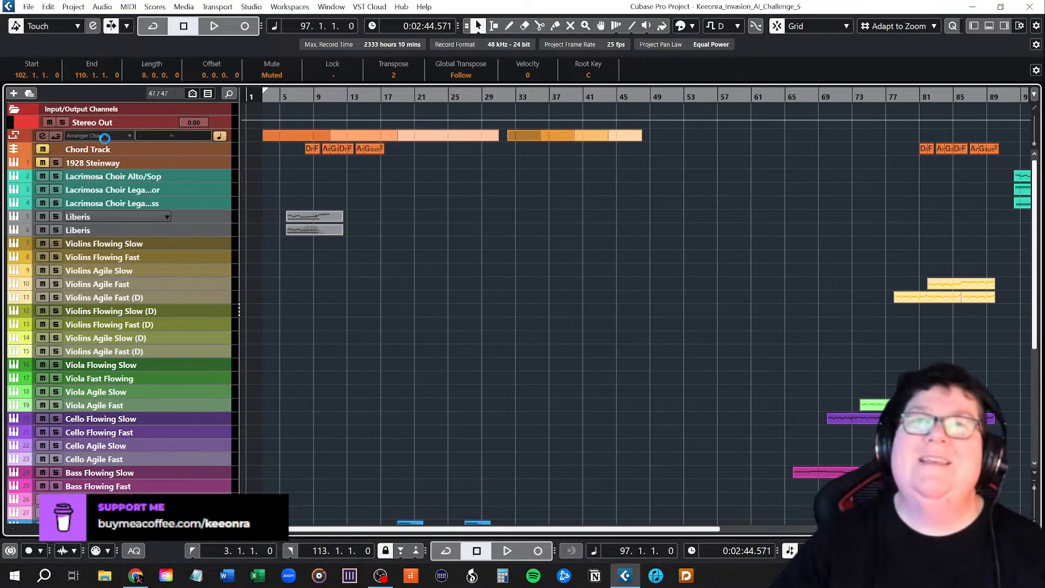
pyautogui.press('KP_1')
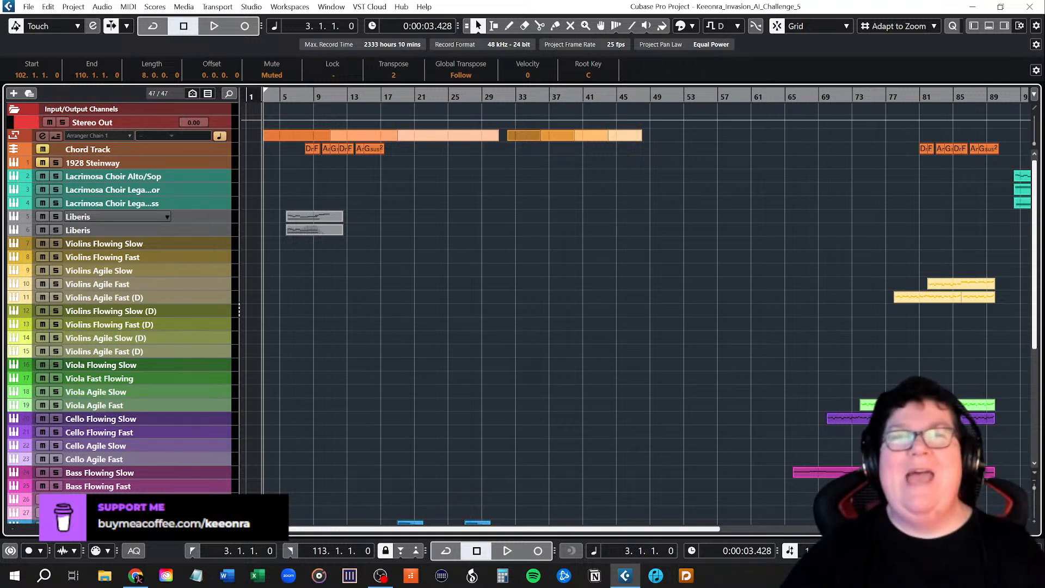
# Step: Play the piece from bar 3 with the whole arrangement up to bar 113 in view, following the effects and taiko tracks
pyautogui.press('space')
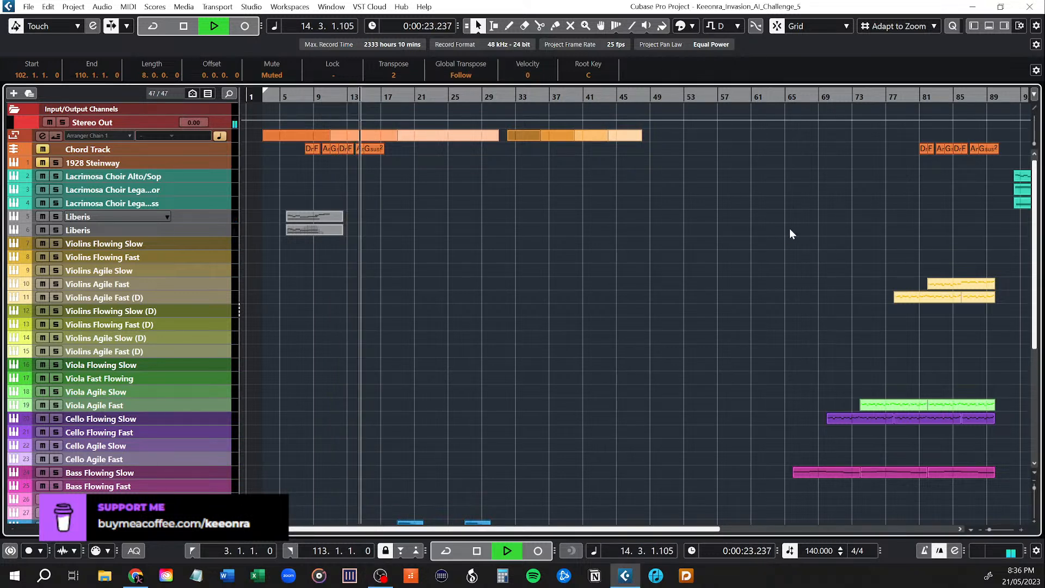
pyautogui.press('g')
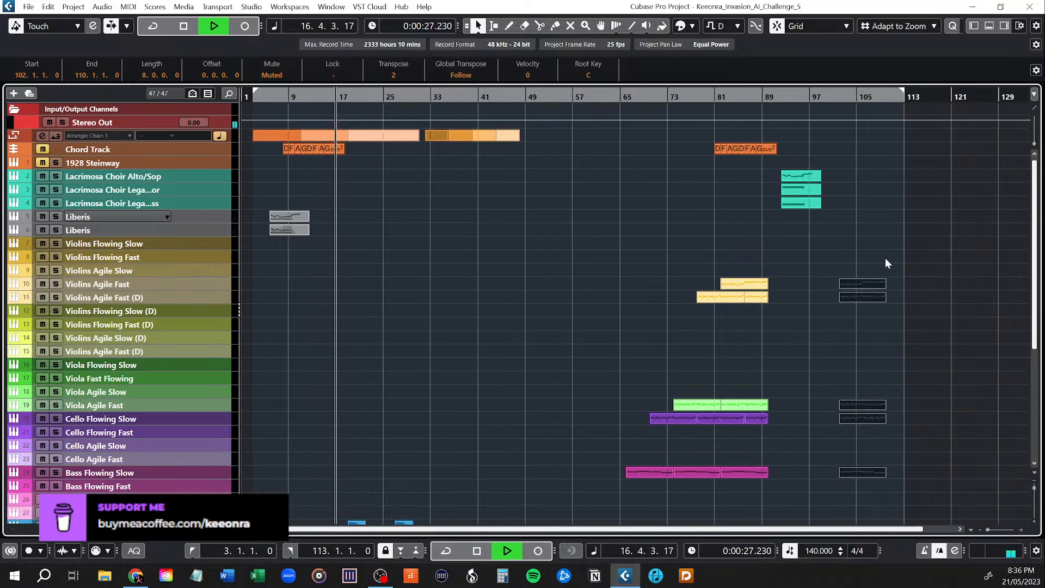
pyautogui.scroll(-3, 918, 262)
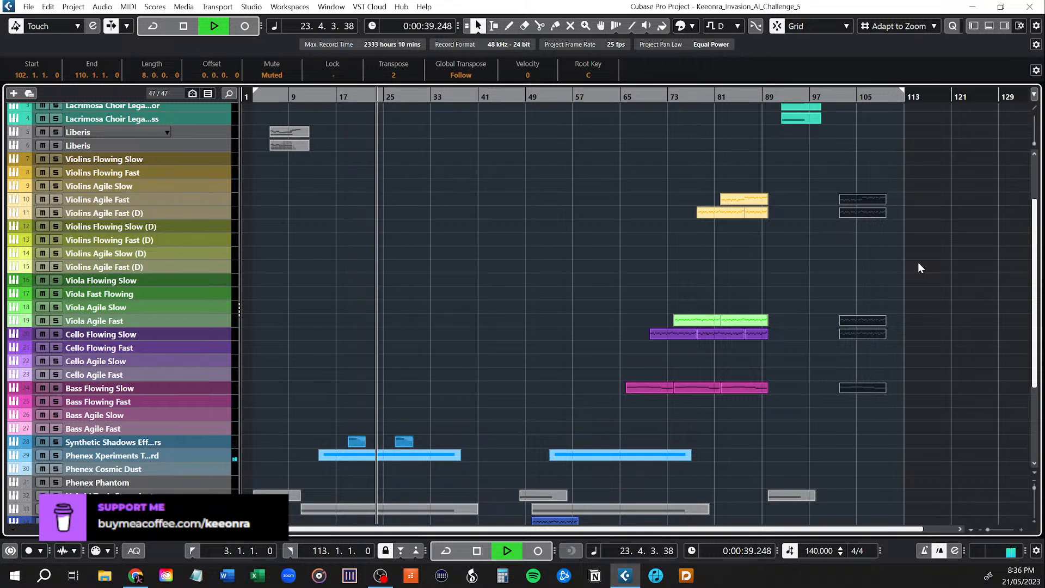
pyautogui.scroll(-5, 925, 262)
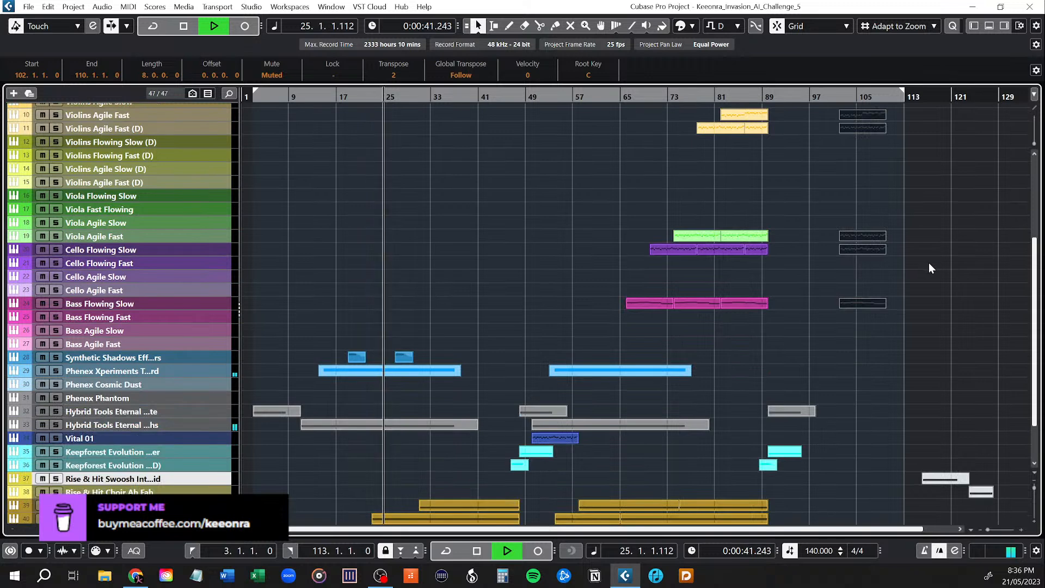
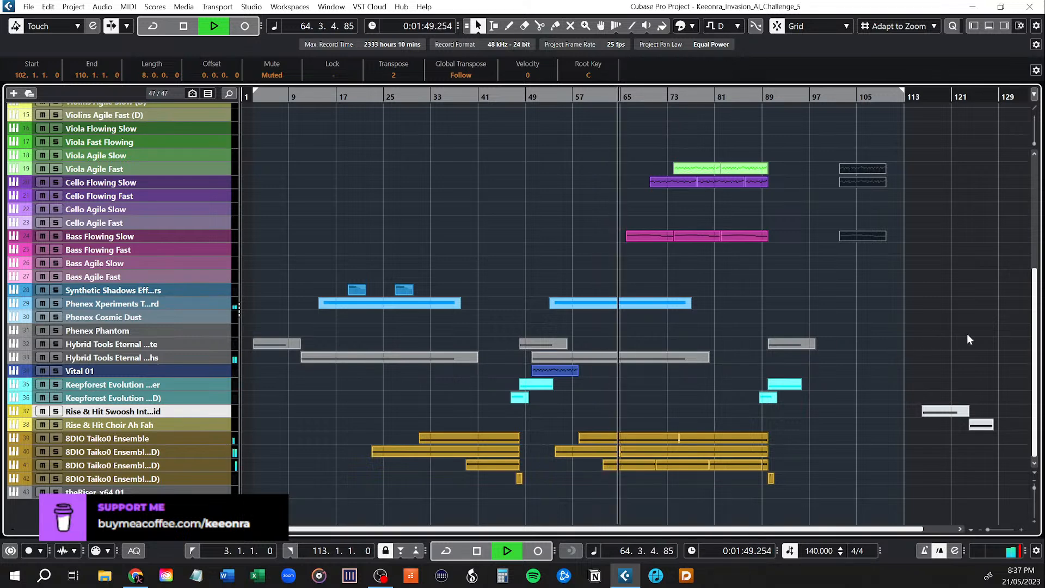
# Step: Follow the playback closely from the string build-up around bar 77 into the choir and effects transition after bar 90
pyautogui.scroll(3, 967, 333)
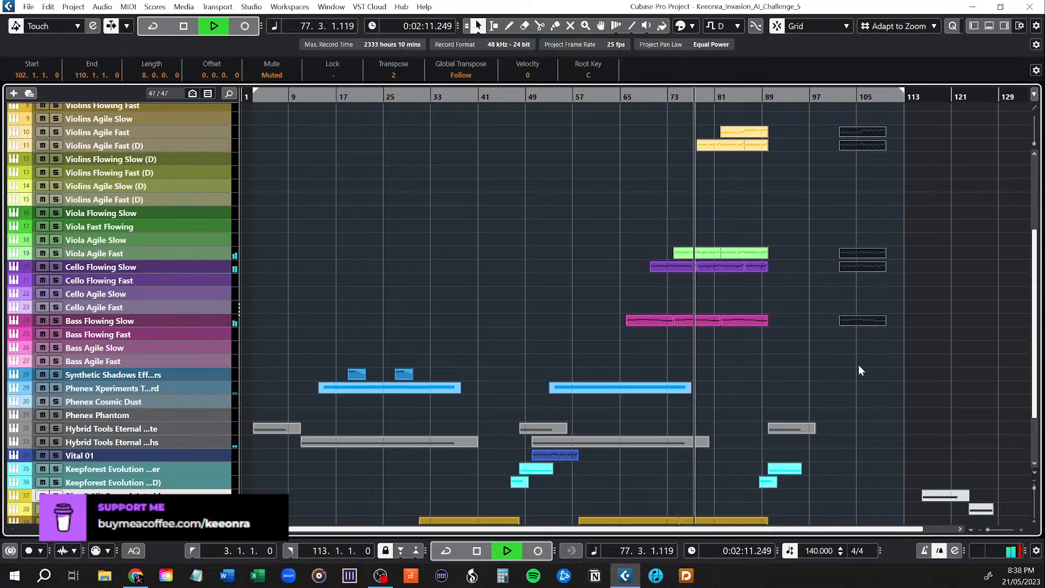
pyautogui.scroll(3, 855, 369)
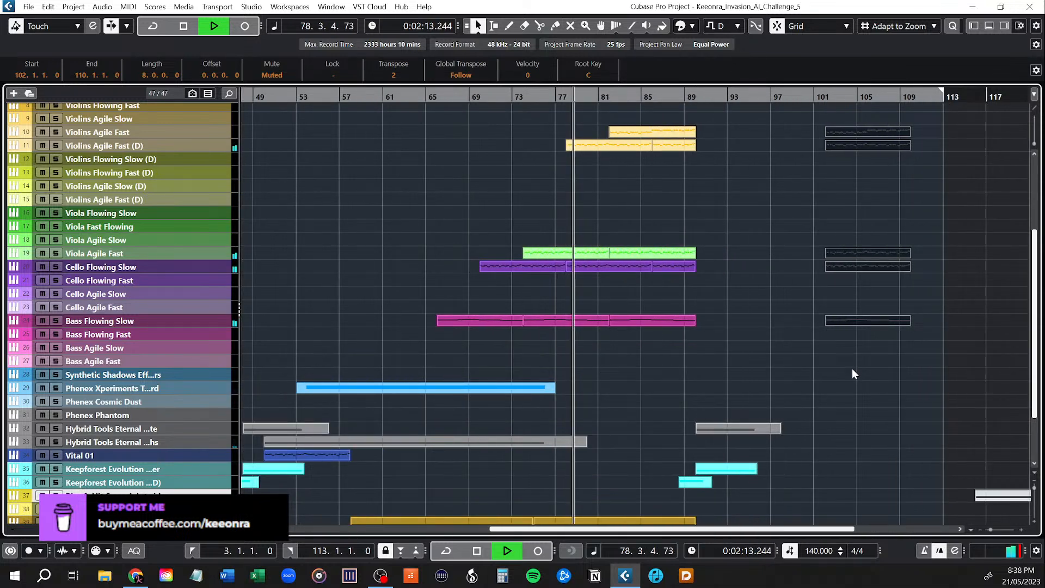
pyautogui.scroll(1, 852, 368)
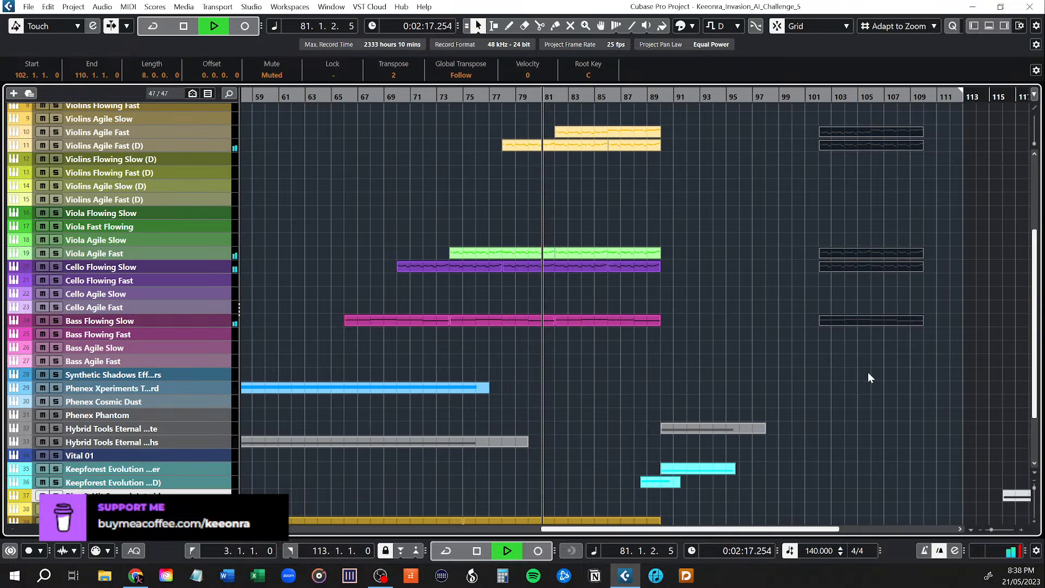
pyautogui.scroll(3, 868, 371)
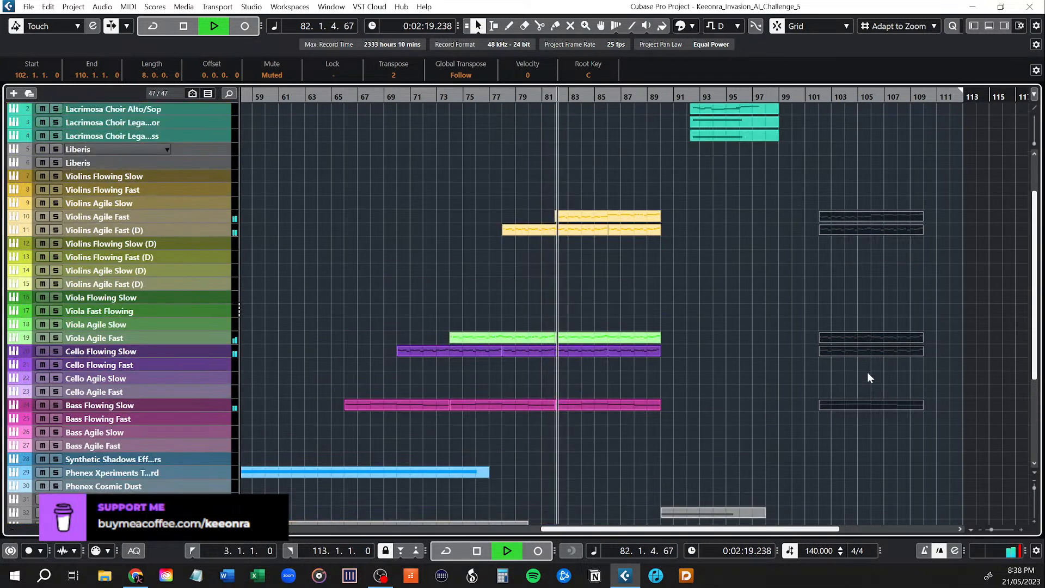
pyautogui.scroll(-3, 869, 376)
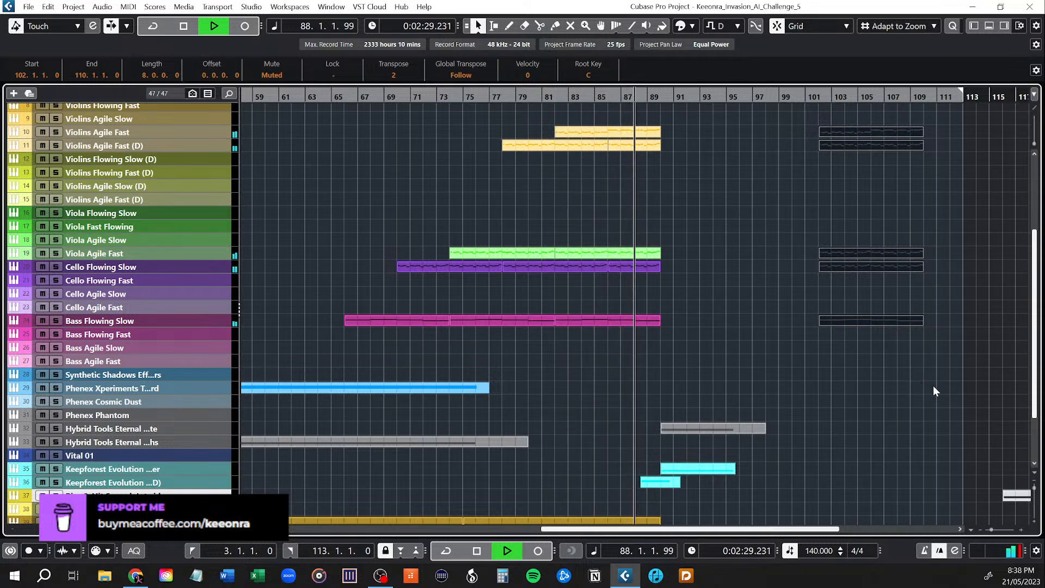
pyautogui.scroll(-3, 954, 420)
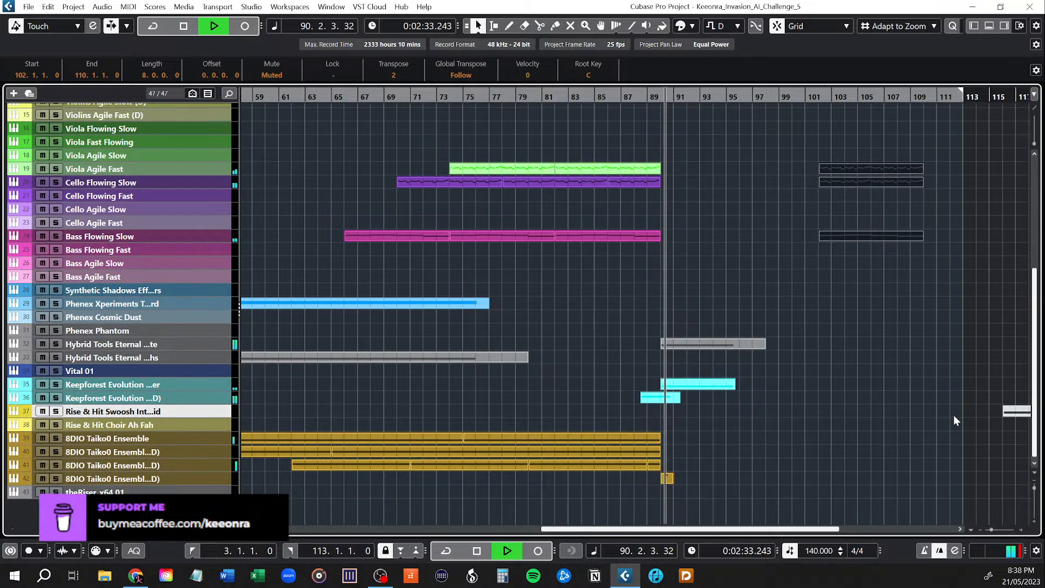
pyautogui.scroll(6, 954, 416)
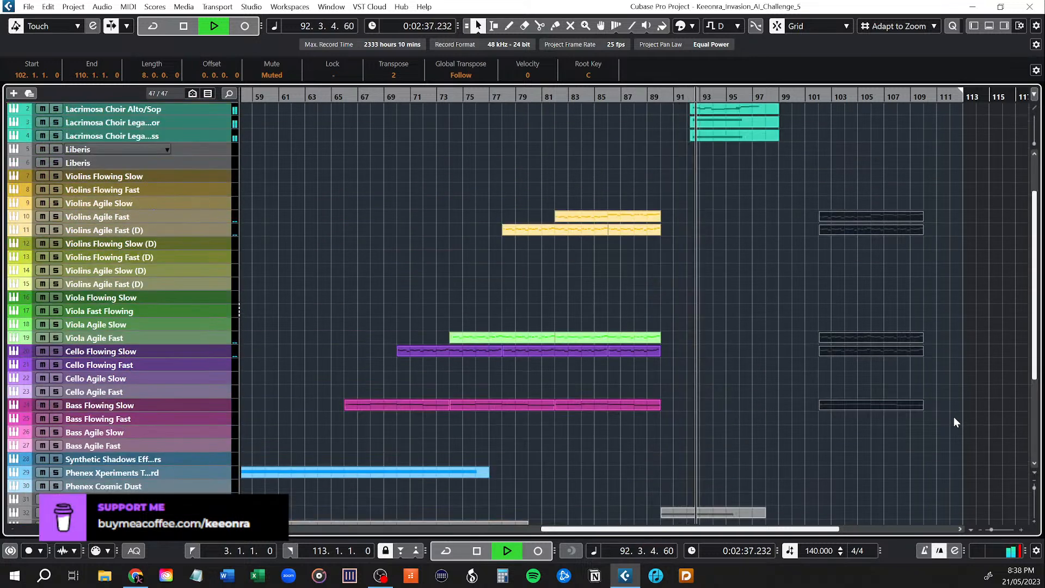
pyautogui.scroll(3, 954, 422)
pyautogui.scroll(-8, 955, 422)
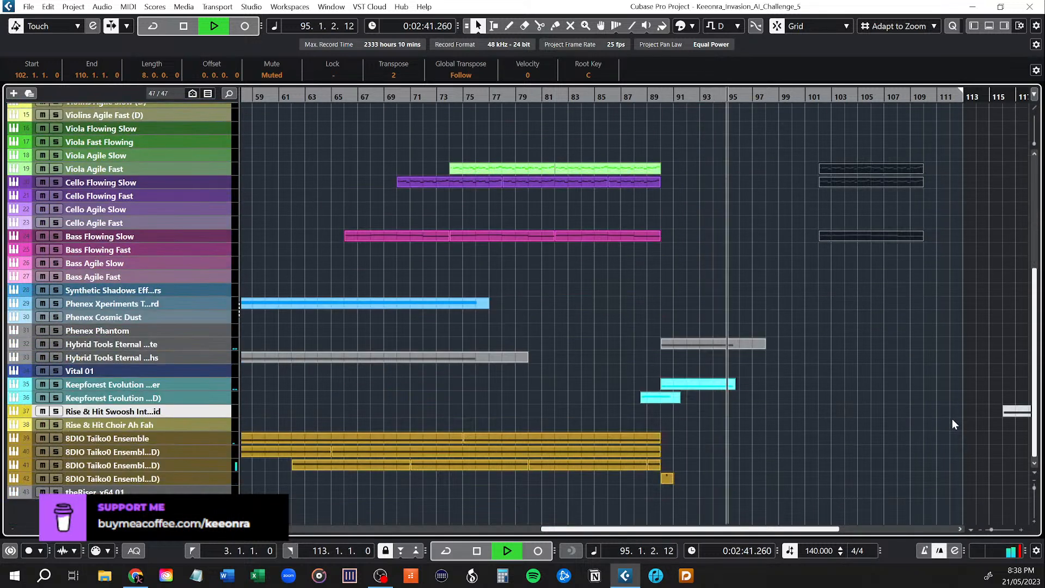
pyautogui.scroll(8, 953, 423)
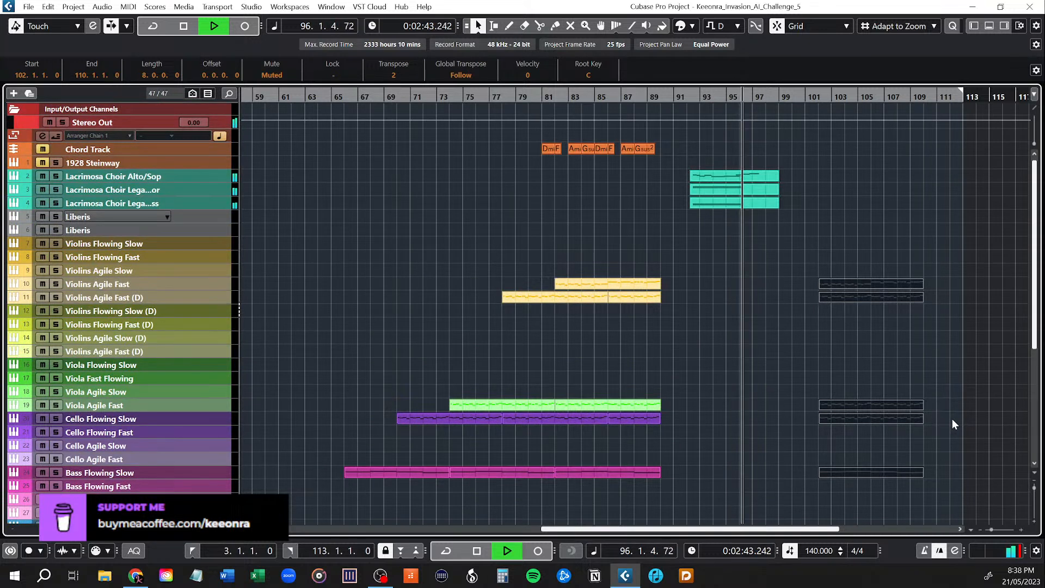